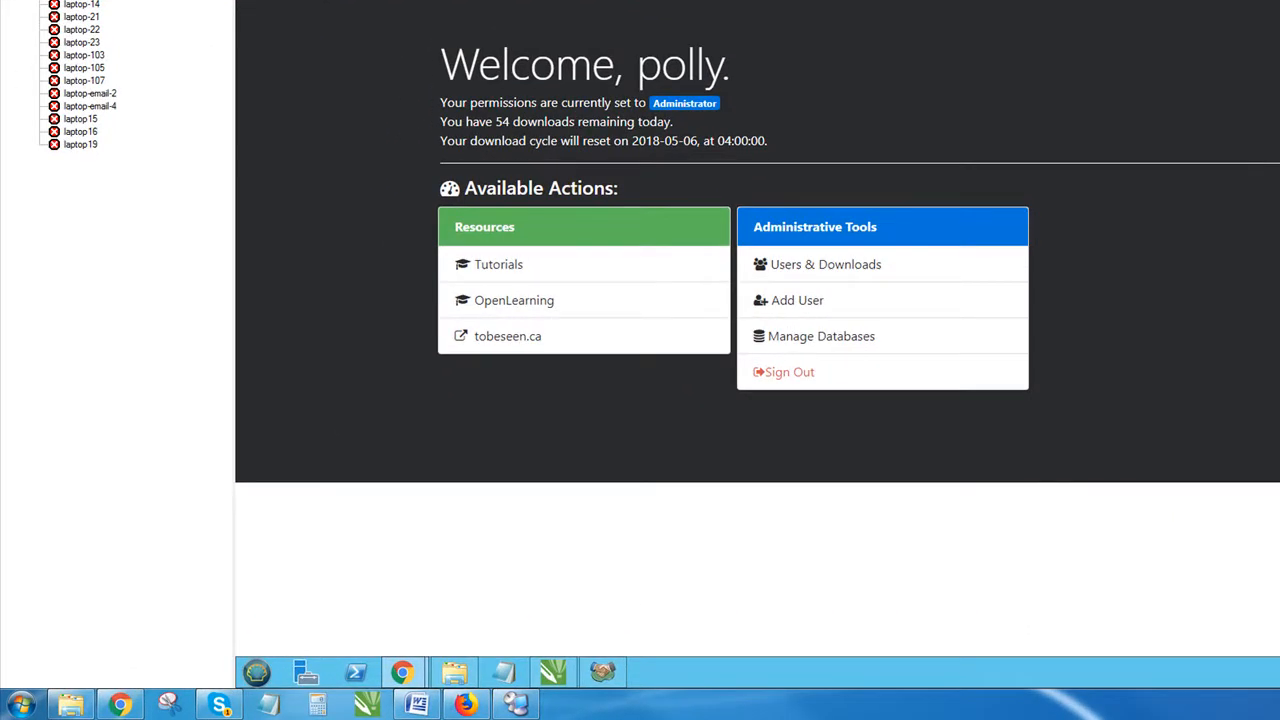
Step: Launch Sage ACT! Premium 2011 on the remote desktop and show its Welcome page
{"action": "left_click", "coordinate": [256, 672]}
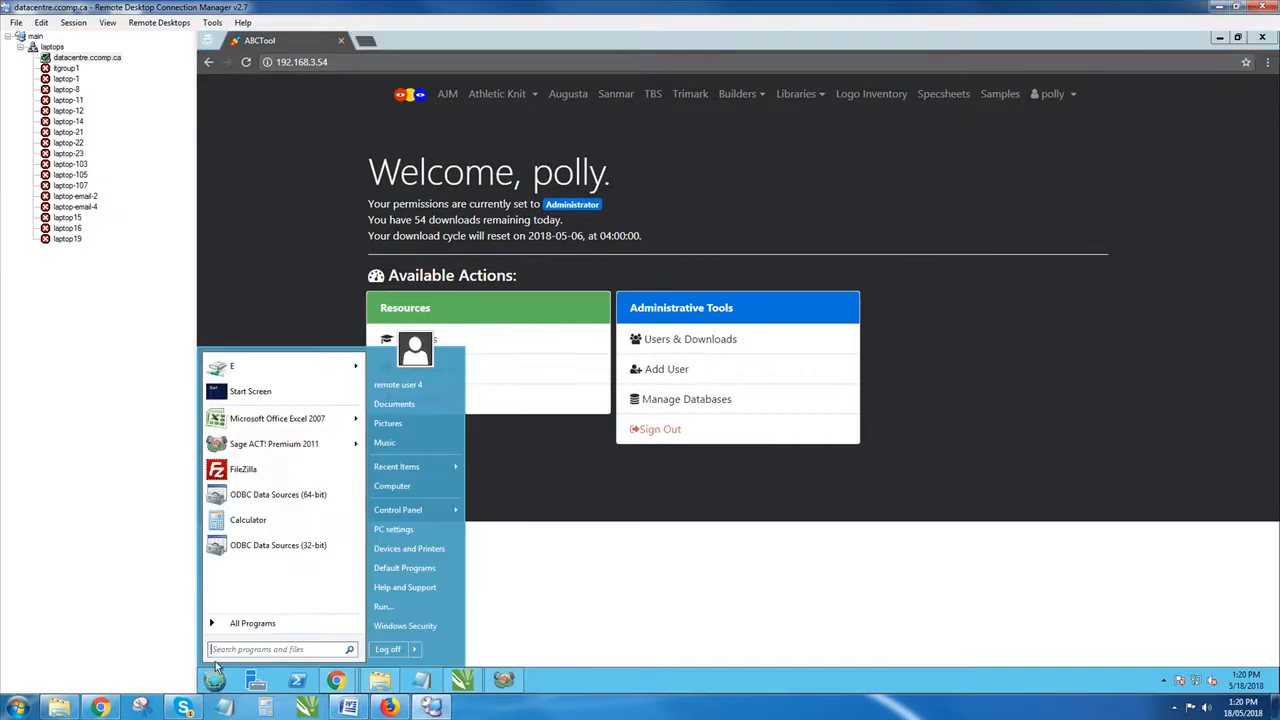
{"action": "left_click", "coordinate": [282, 447]}
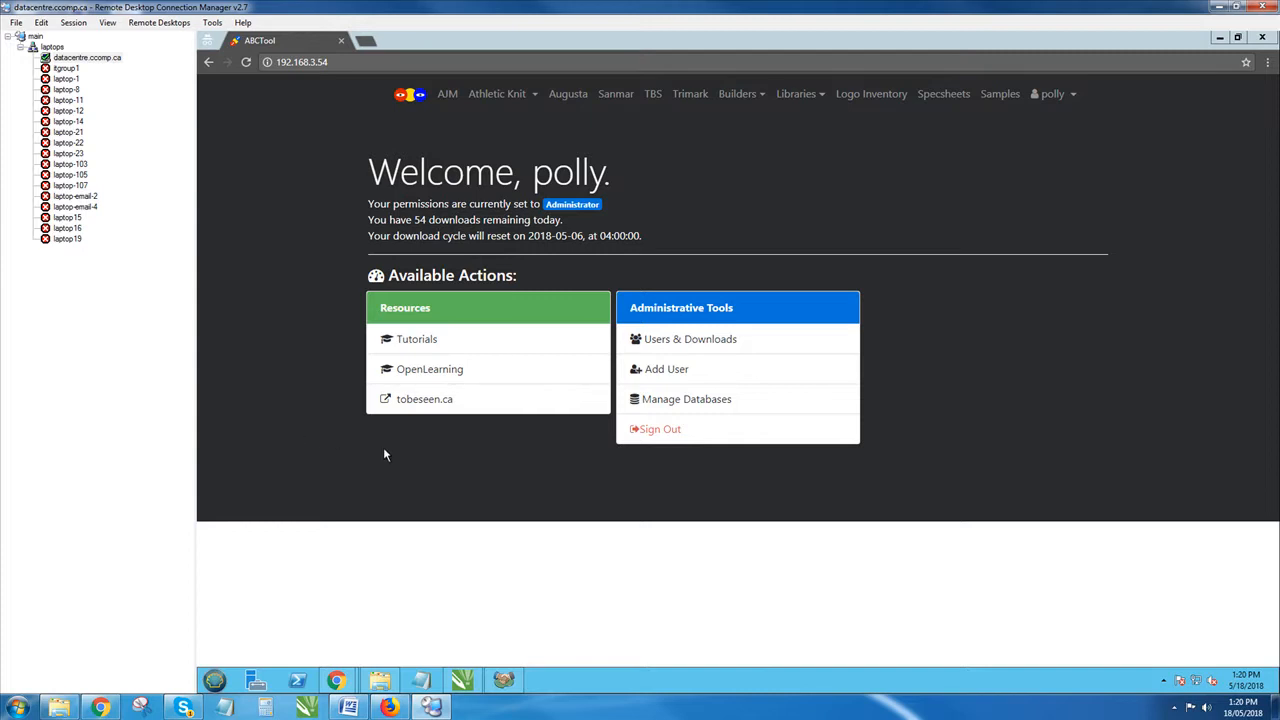
{"action": "left_click", "coordinate": [504, 681]}
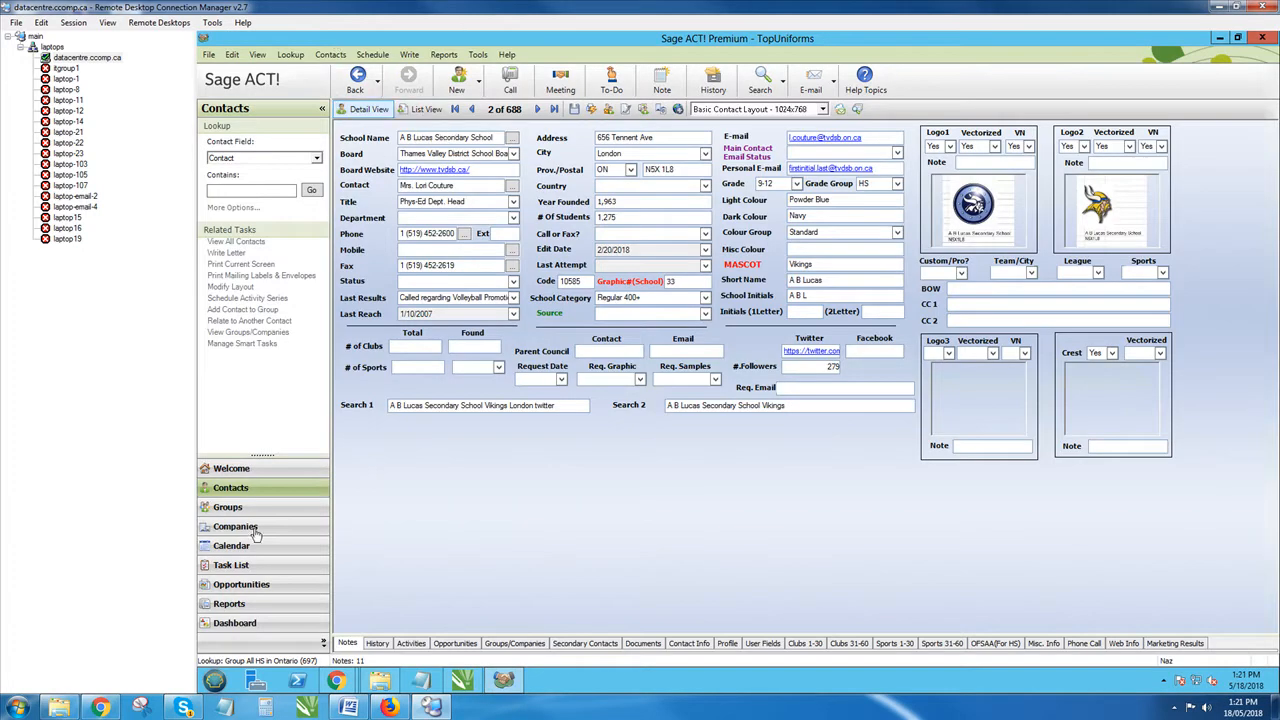
{"action": "left_click", "coordinate": [255, 469]}
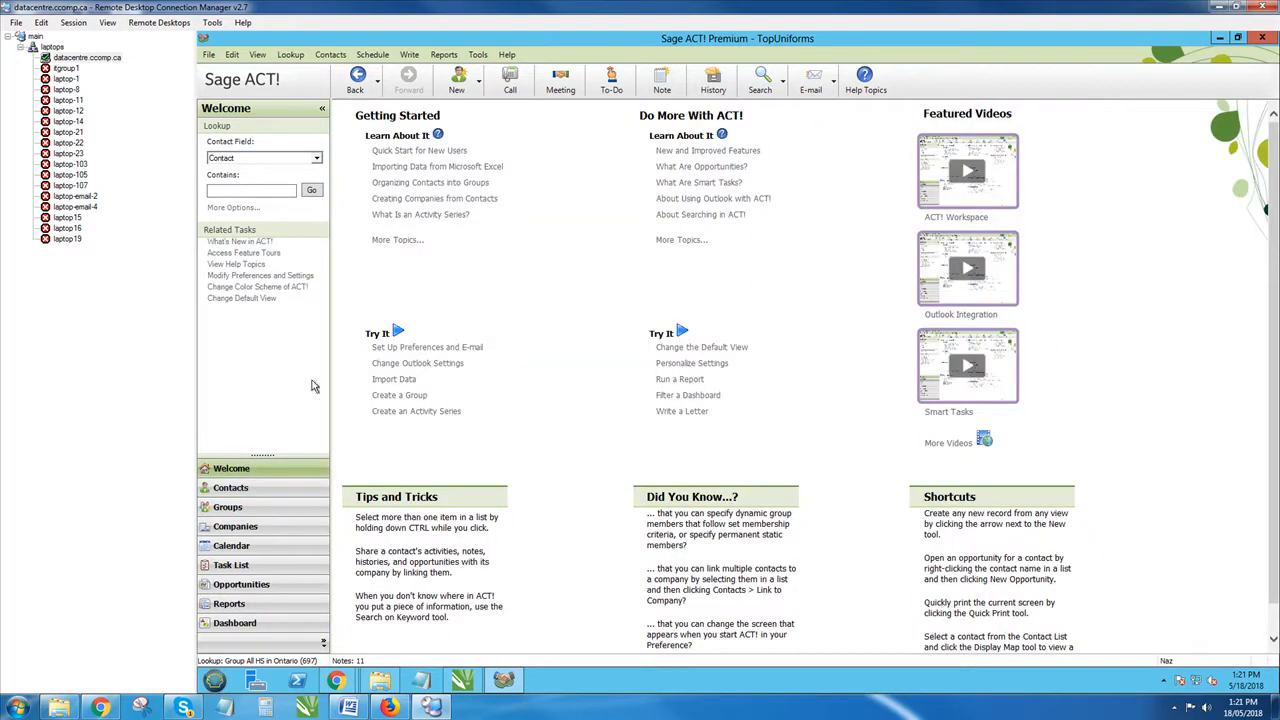
Step: List the contacts of the All HS in Ontario group under All Schools in CANADA and open A B Lucas Secondary School's record
{"action": "left_click", "coordinate": [228, 507]}
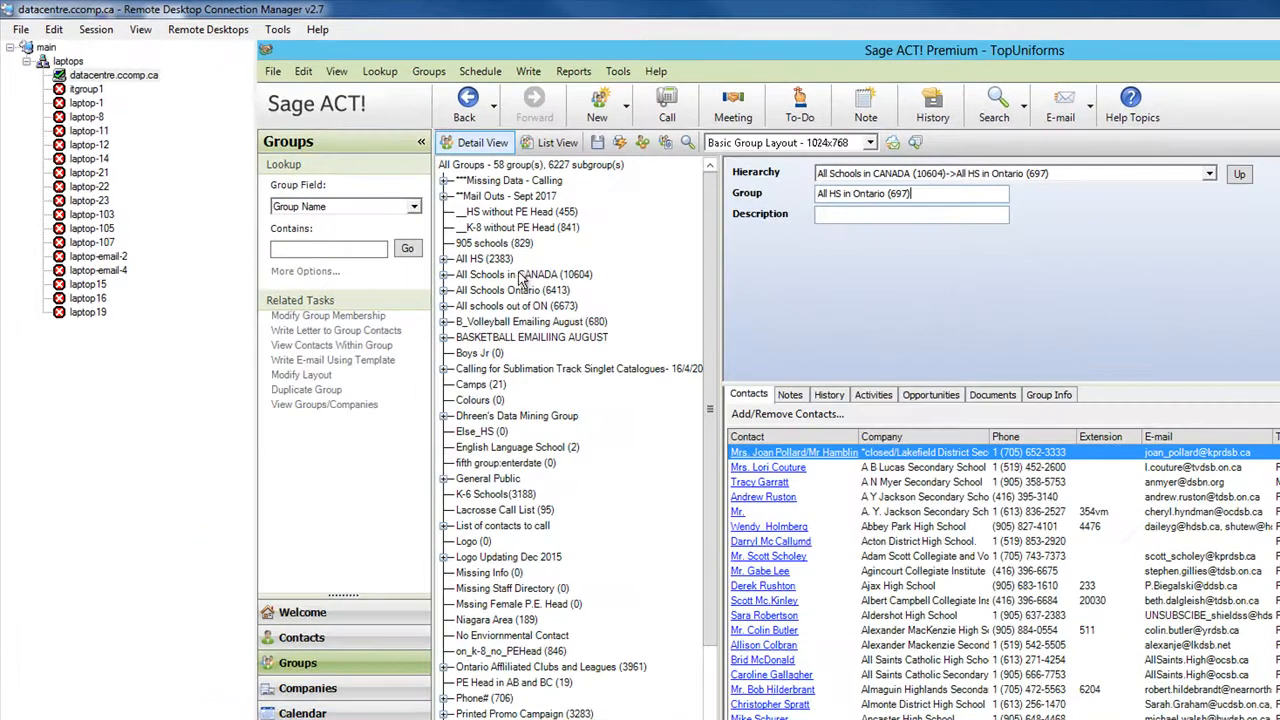
{"action": "double_click", "coordinate": [527, 275]}
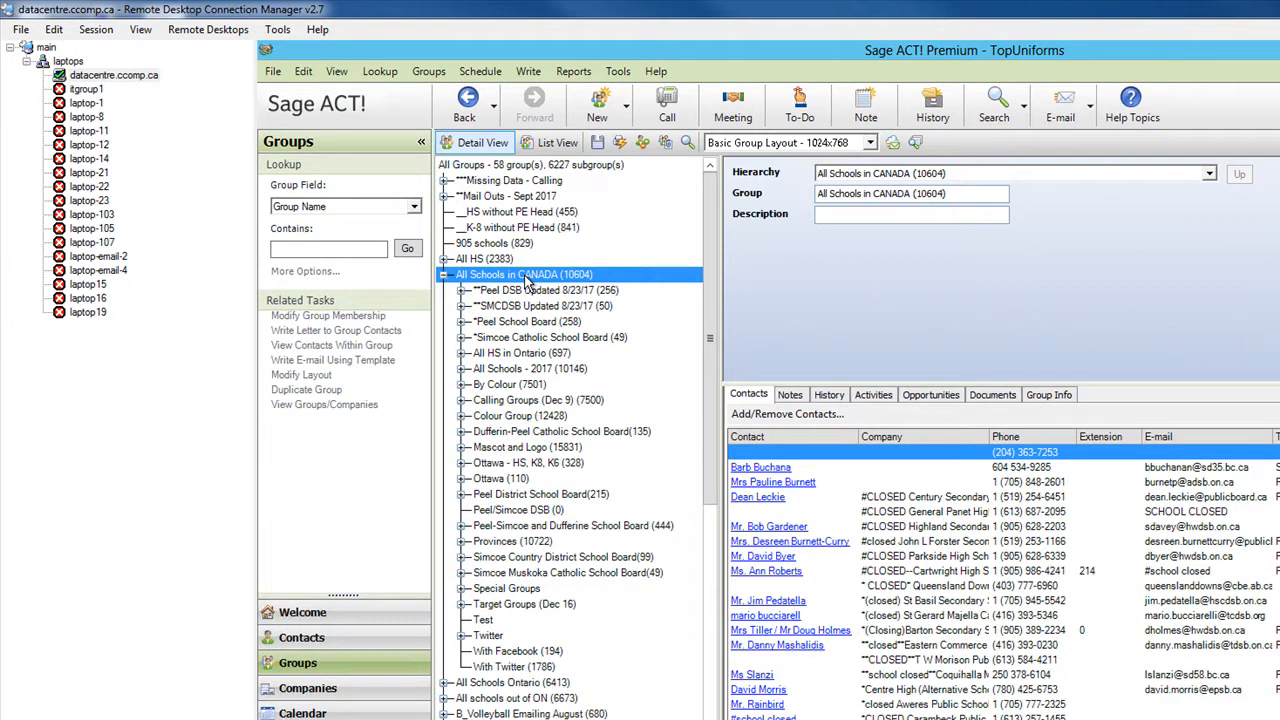
{"action": "double_click", "coordinate": [507, 354]}
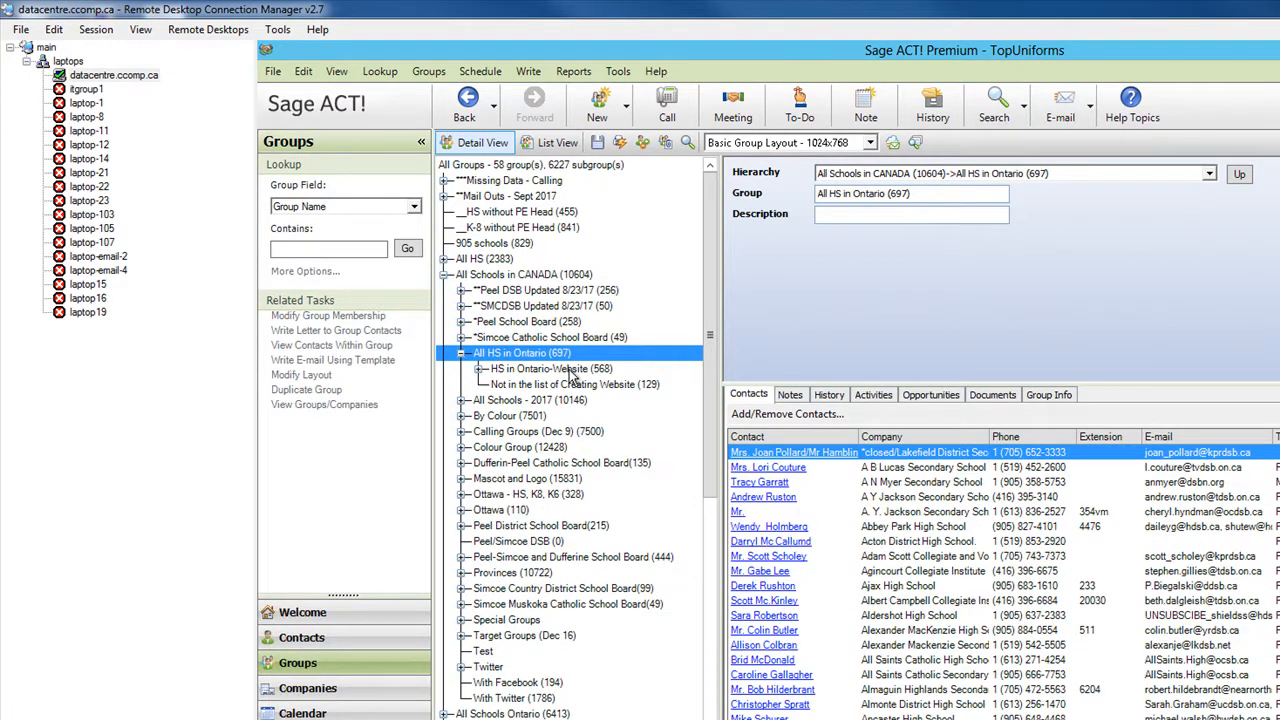
{"action": "left_click", "coordinate": [305, 347]}
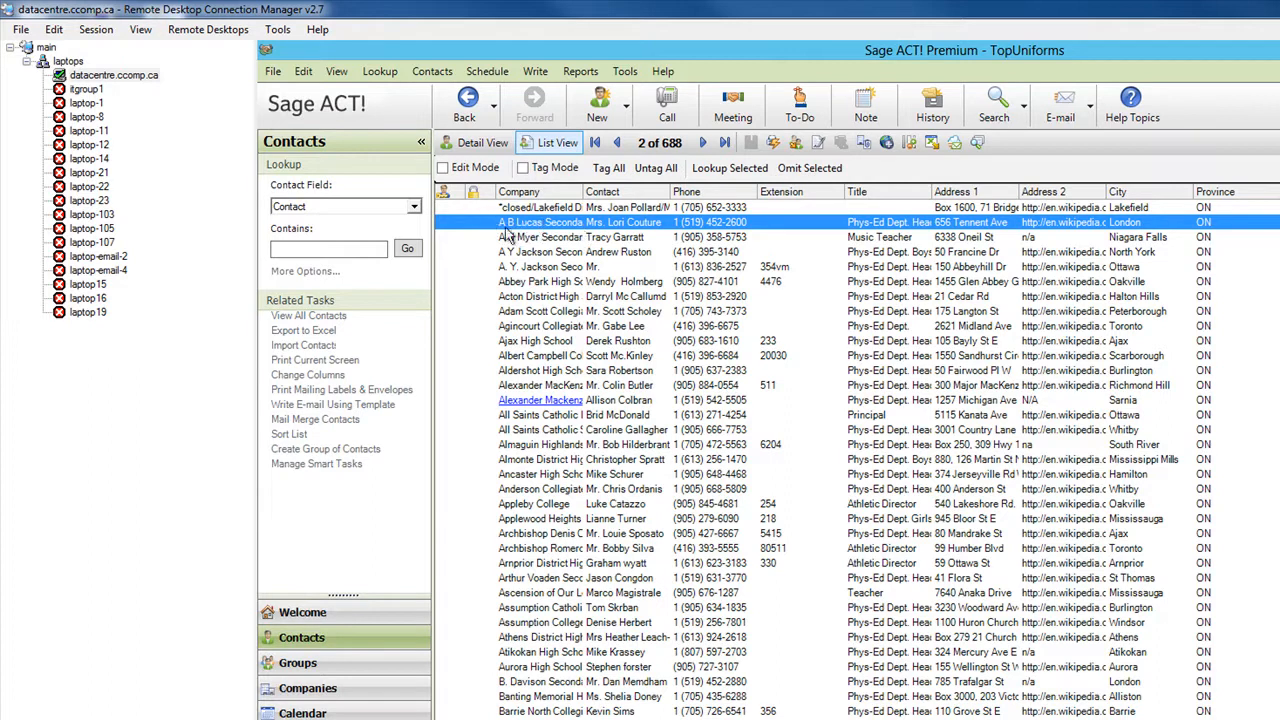
{"action": "double_click", "coordinate": [575, 228]}
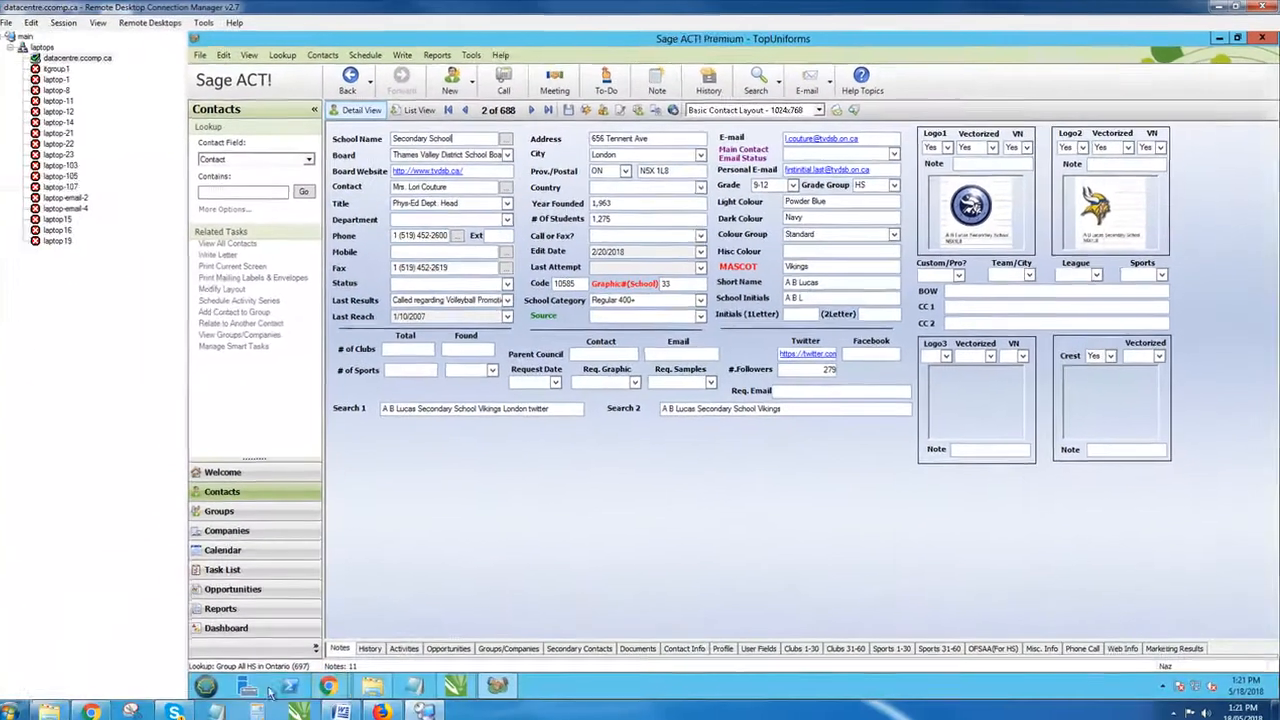
Step: Switch to the ABCTool site in Chrome and open its Logo Library
{"action": "mouse_move", "coordinate": [330, 686]}
{"action": "left_click", "coordinate": [401, 595]}
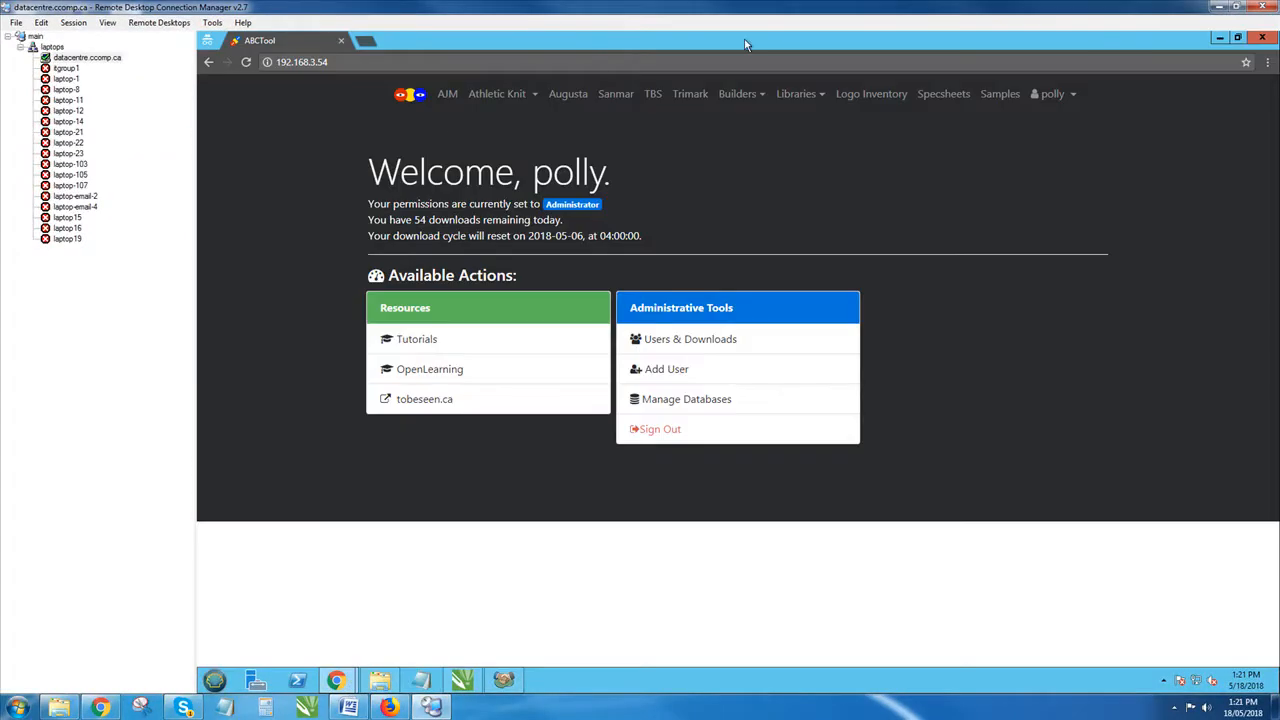
{"action": "left_click", "coordinate": [784, 100]}
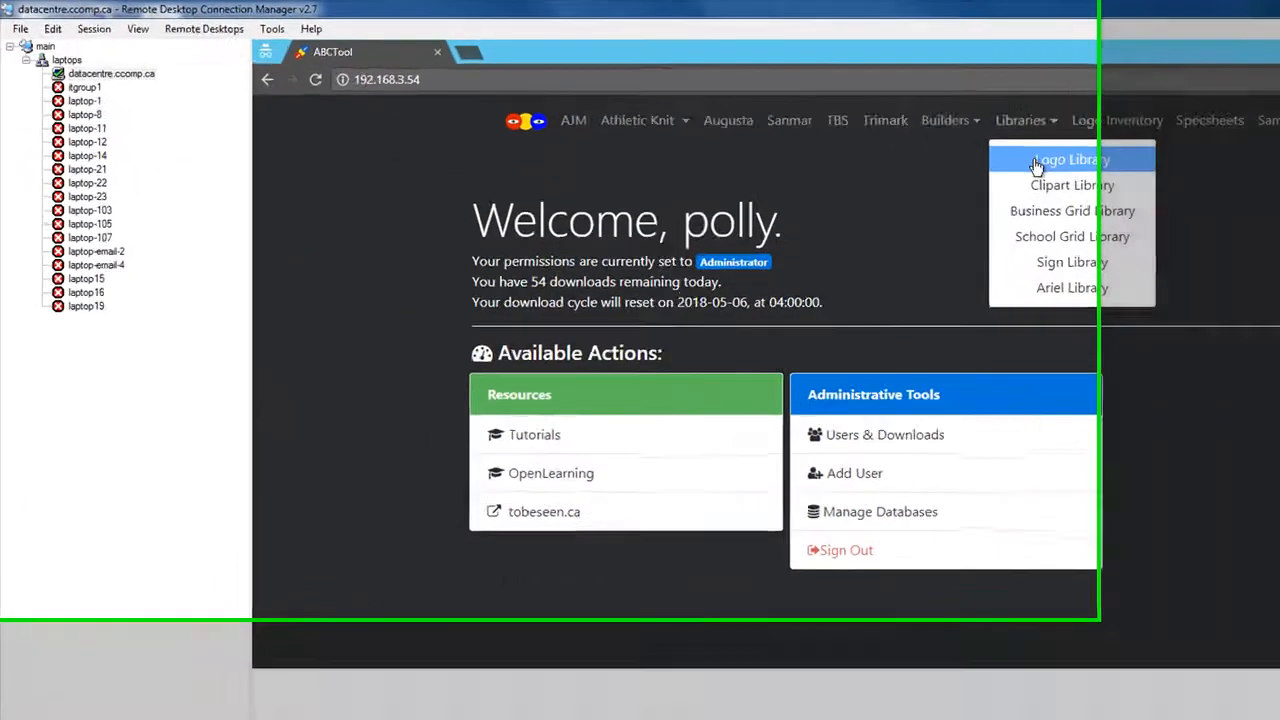
{"action": "left_click", "coordinate": [811, 125]}
{"action": "left_click", "coordinate": [918, 308]}
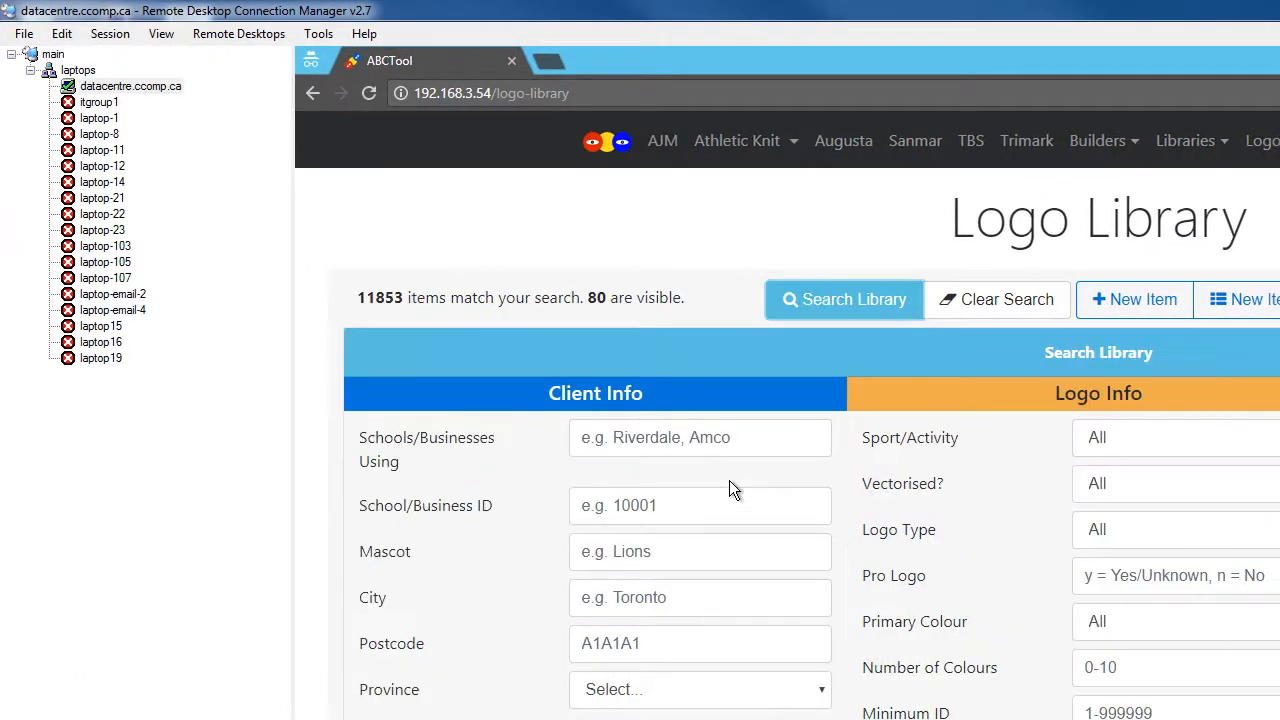
Step: Search the Logo Library for schools or businesses matching "a b"
{"action": "left_click", "coordinate": [754, 438]}
{"action": "type", "text": "a b"}
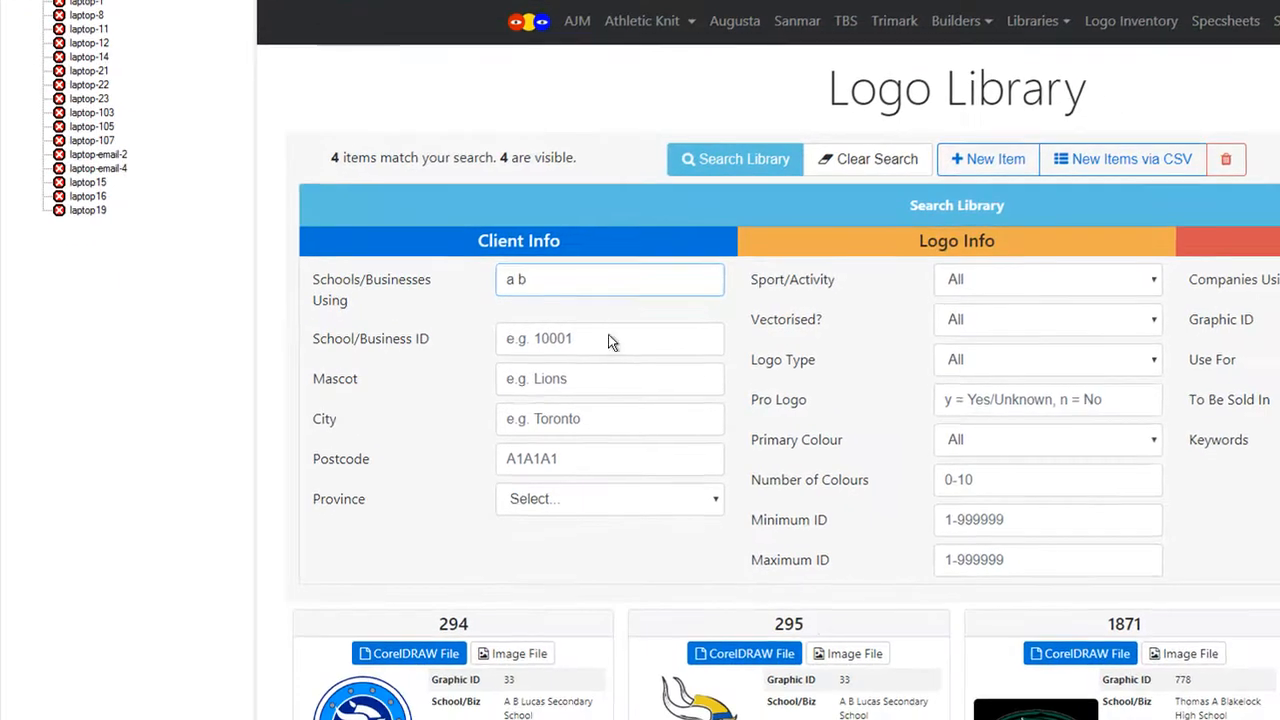
{"action": "left_click", "coordinate": [733, 560]}
{"action": "scroll", "coordinate": [736, 559], "scroll_direction": "down", "scroll_amount": 2}
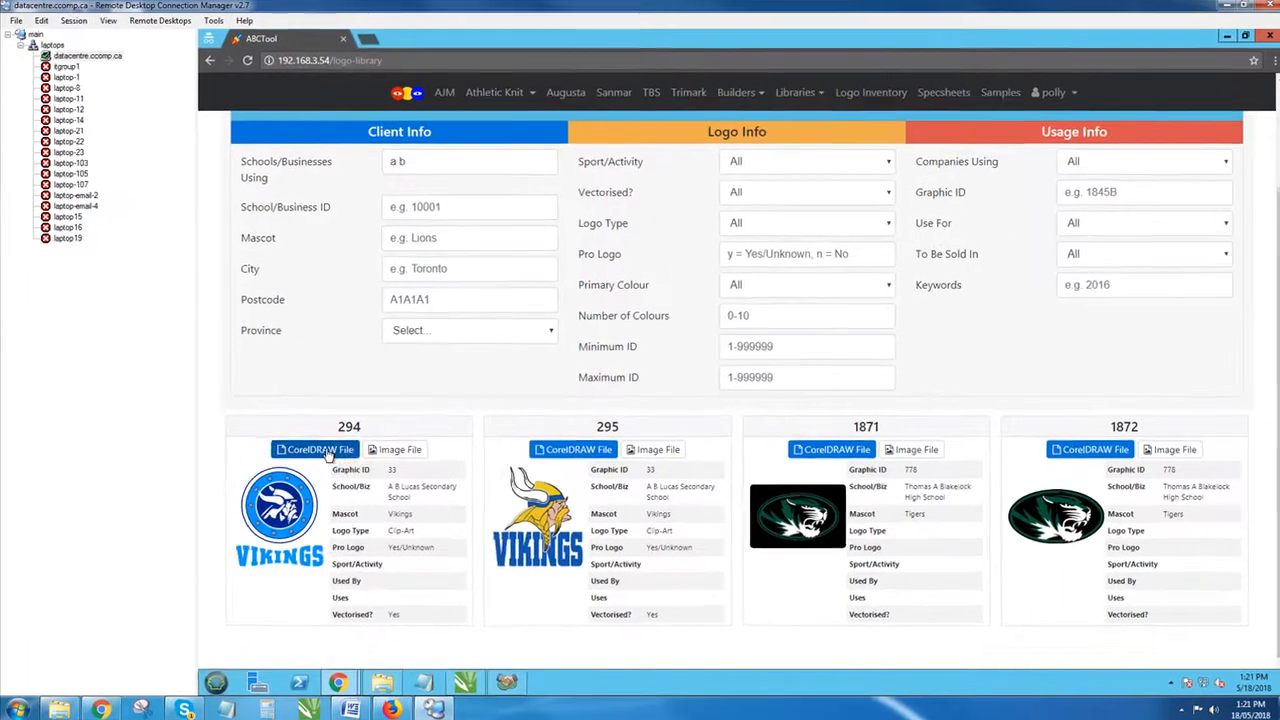
Step: Copy the CorelDRAW file link of logo 294 into the BOW field of the A B Lucas record in Sage ACT!
{"action": "right_click", "coordinate": [441, 485]}
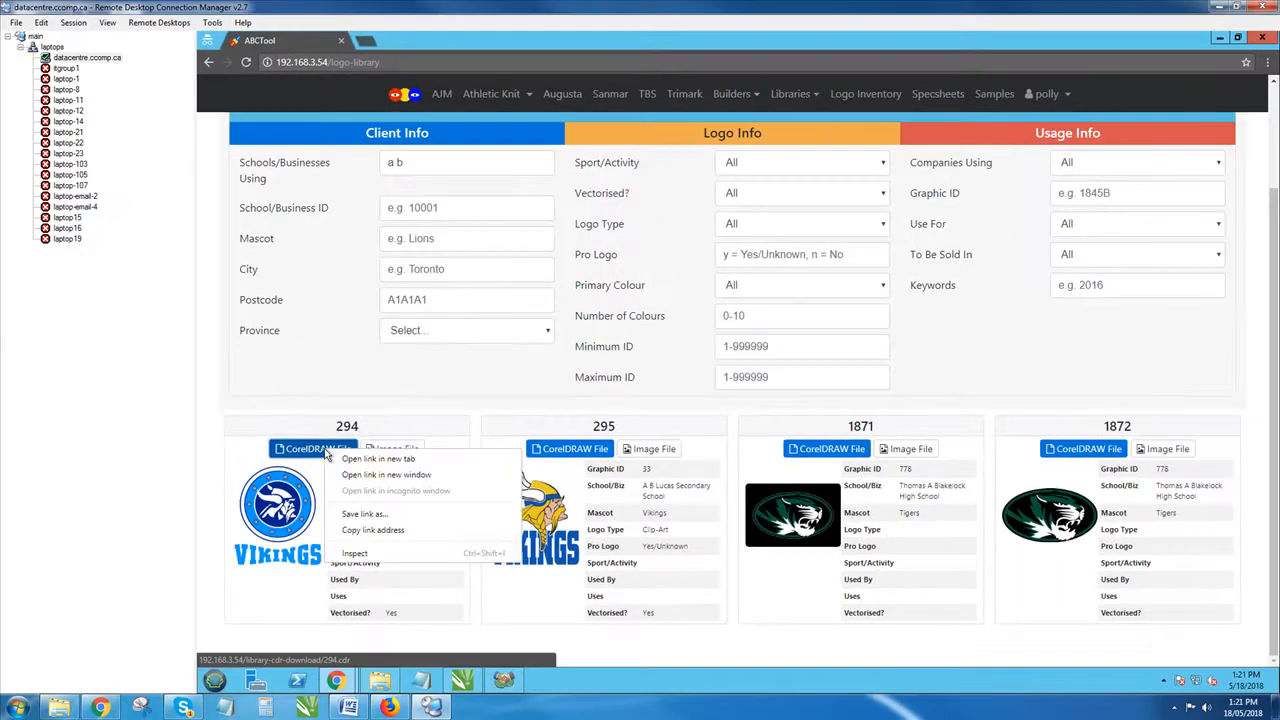
{"action": "left_click", "coordinate": [374, 530]}
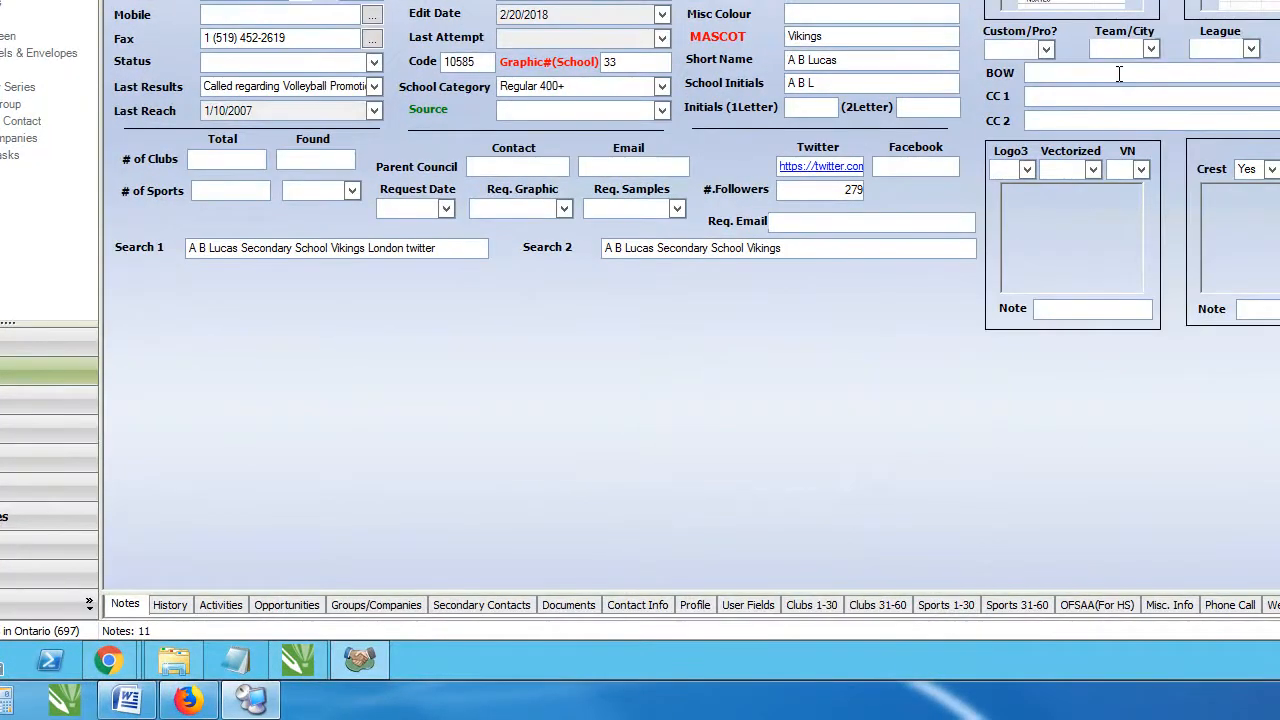
{"action": "right_click", "coordinate": [1119, 73]}
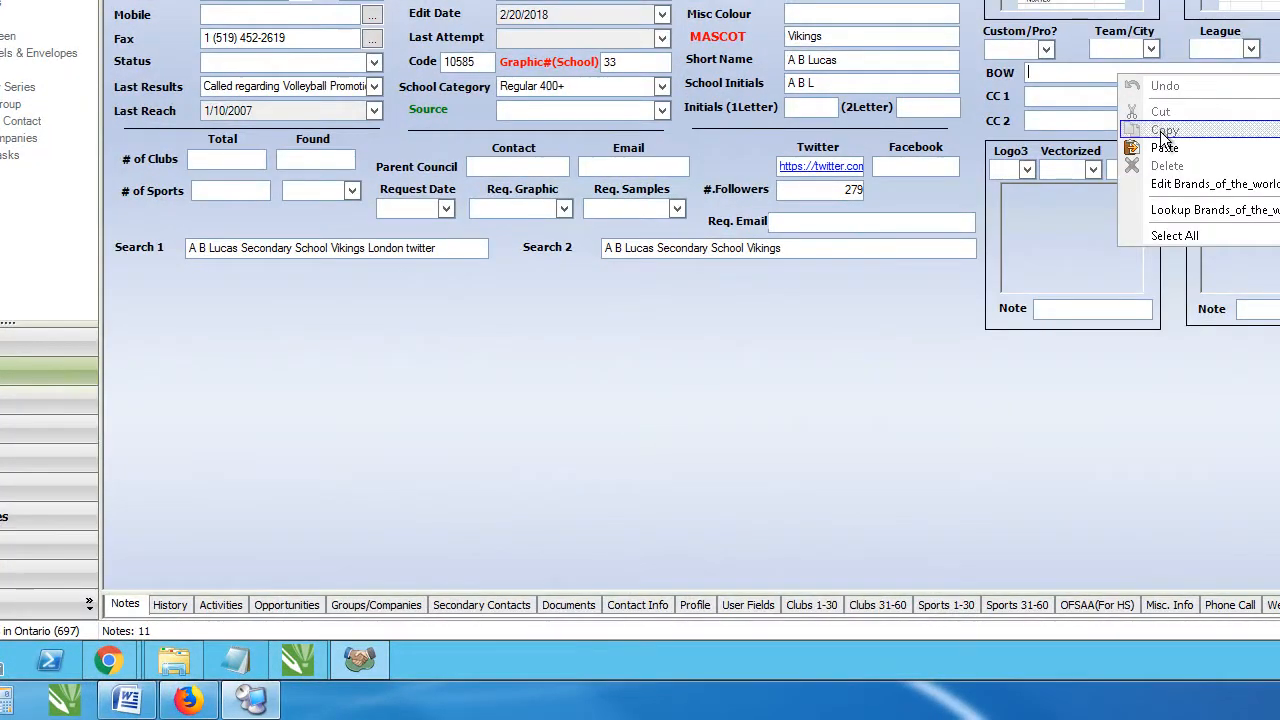
{"action": "left_click", "coordinate": [1137, 143]}
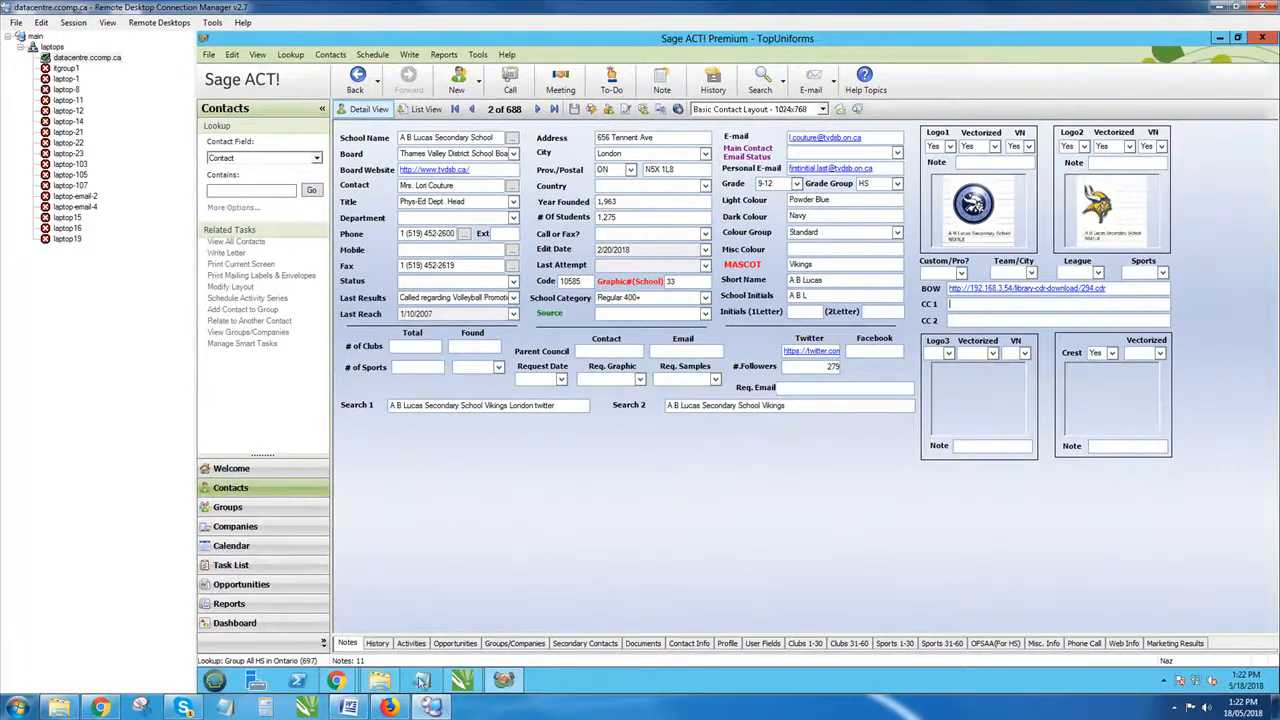
Step: Copy the CorelDRAW file link of logo 295 from the Logo Library into the CC 1 field of the A B Lucas record
{"action": "left_click", "coordinate": [422, 680]}
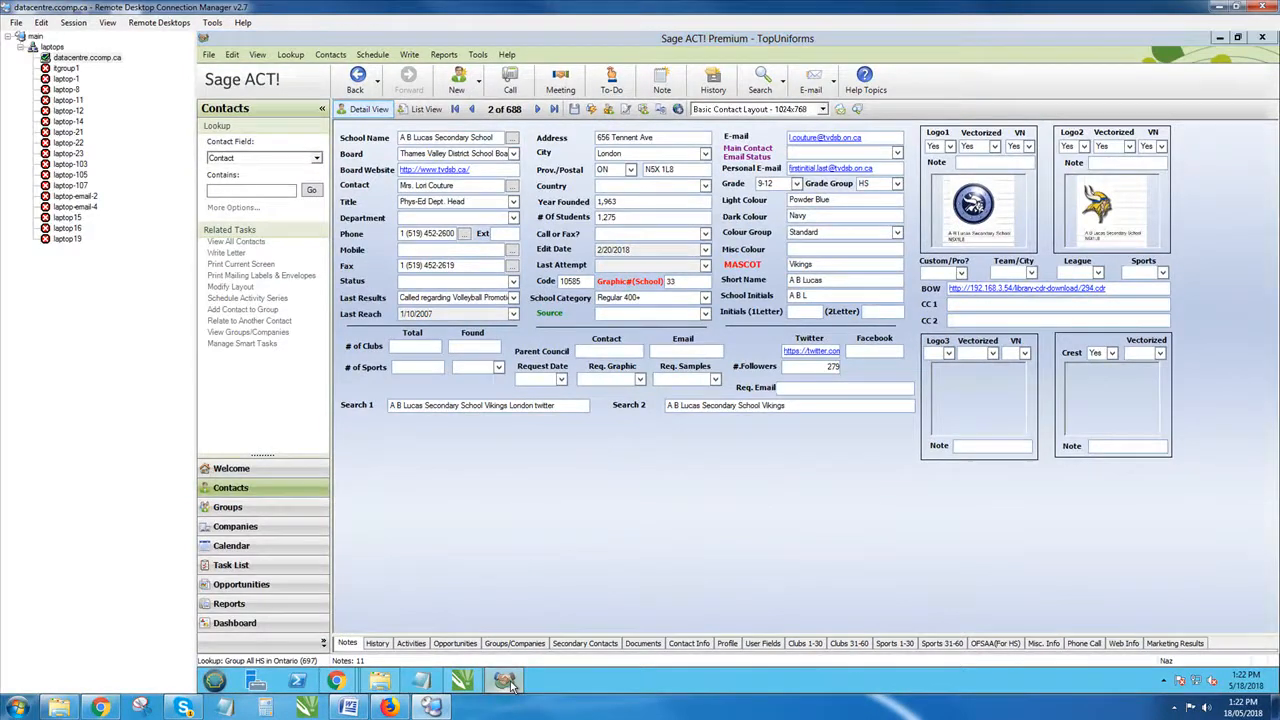
{"action": "right_click", "coordinate": [562, 449]}
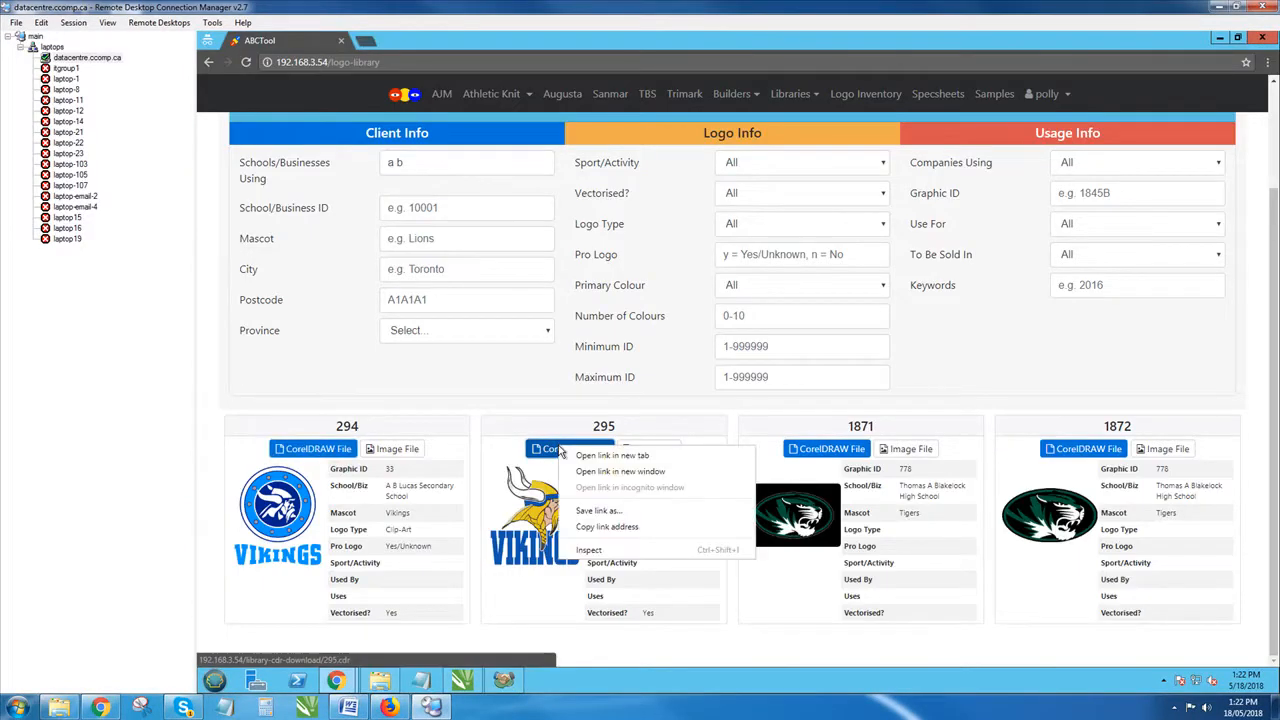
{"action": "left_click", "coordinate": [606, 527]}
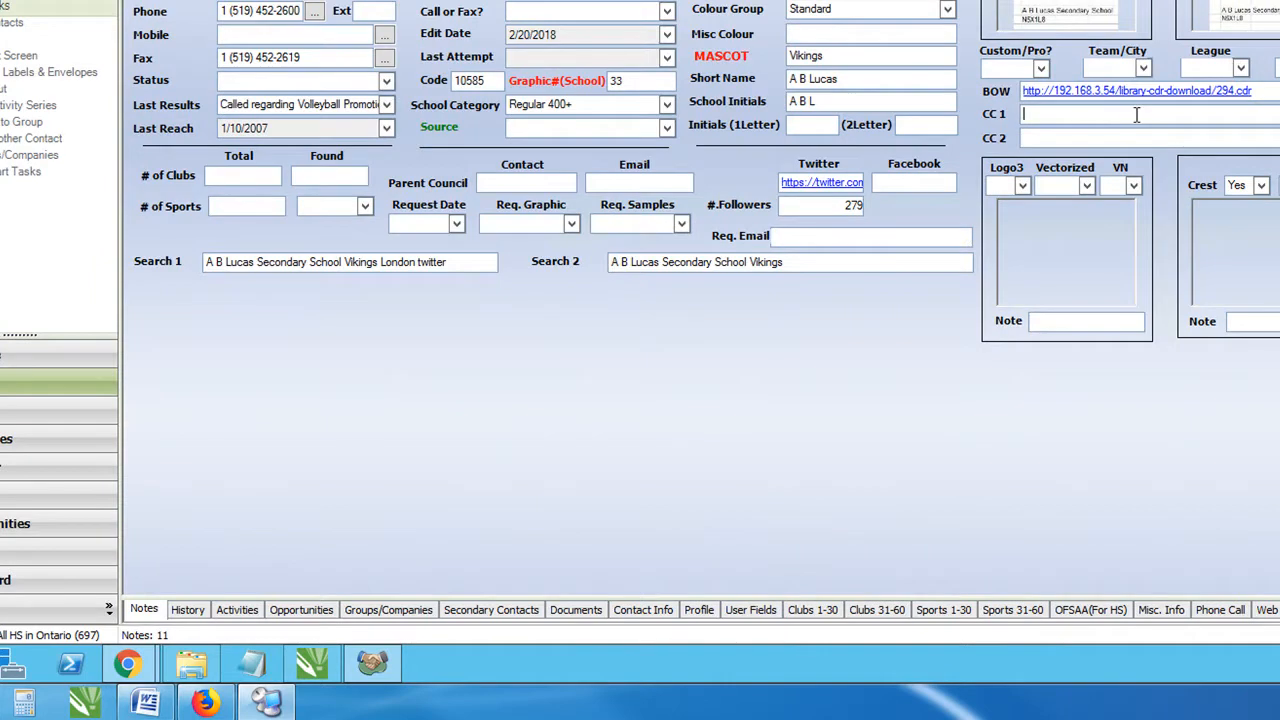
{"action": "right_click", "coordinate": [1140, 120]}
{"action": "left_click", "coordinate": [1190, 200]}
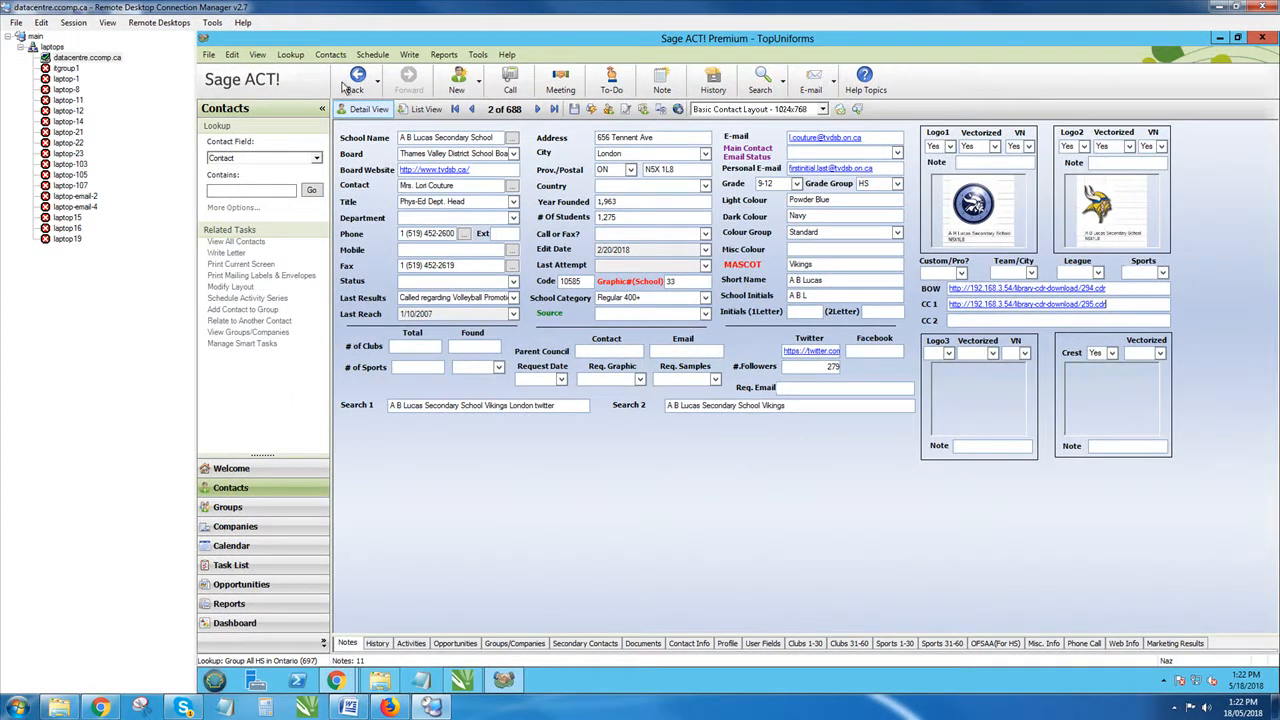
Step: Leave the A B Lucas record for the contact list, reopen it to check its links, and return to the list
{"action": "left_click", "coordinate": [418, 108]}
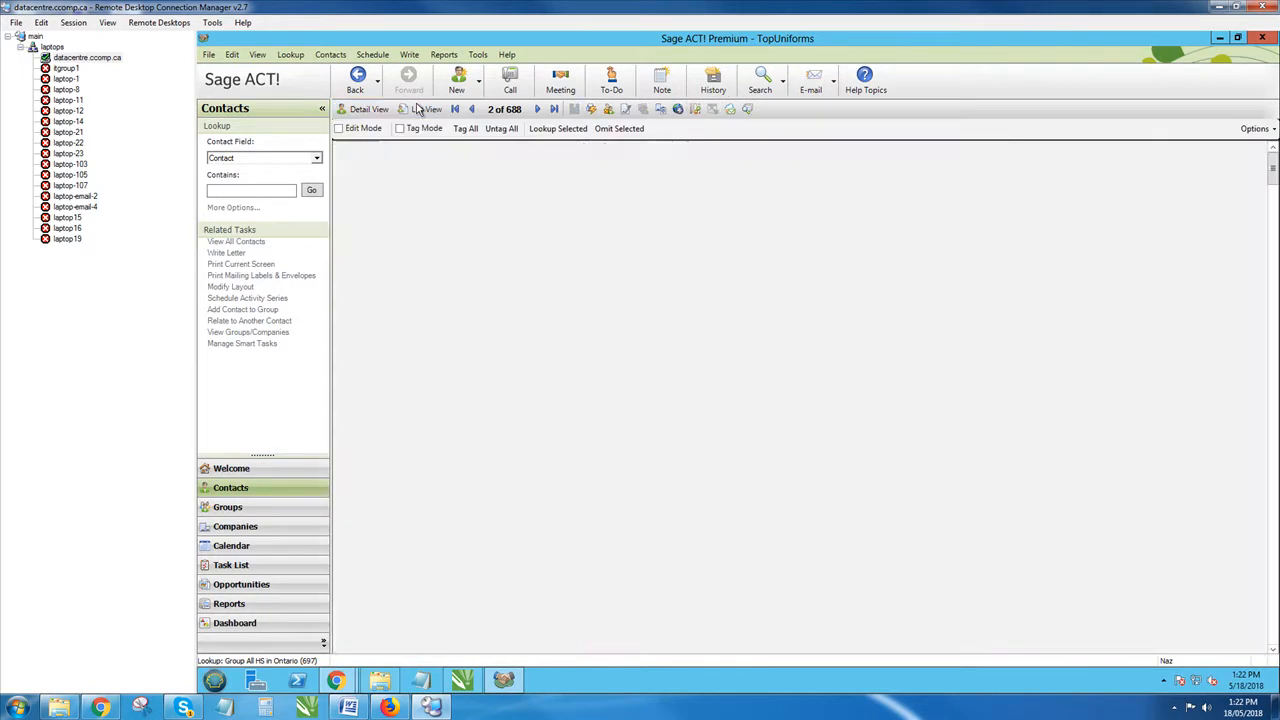
{"action": "double_click", "coordinate": [423, 170]}
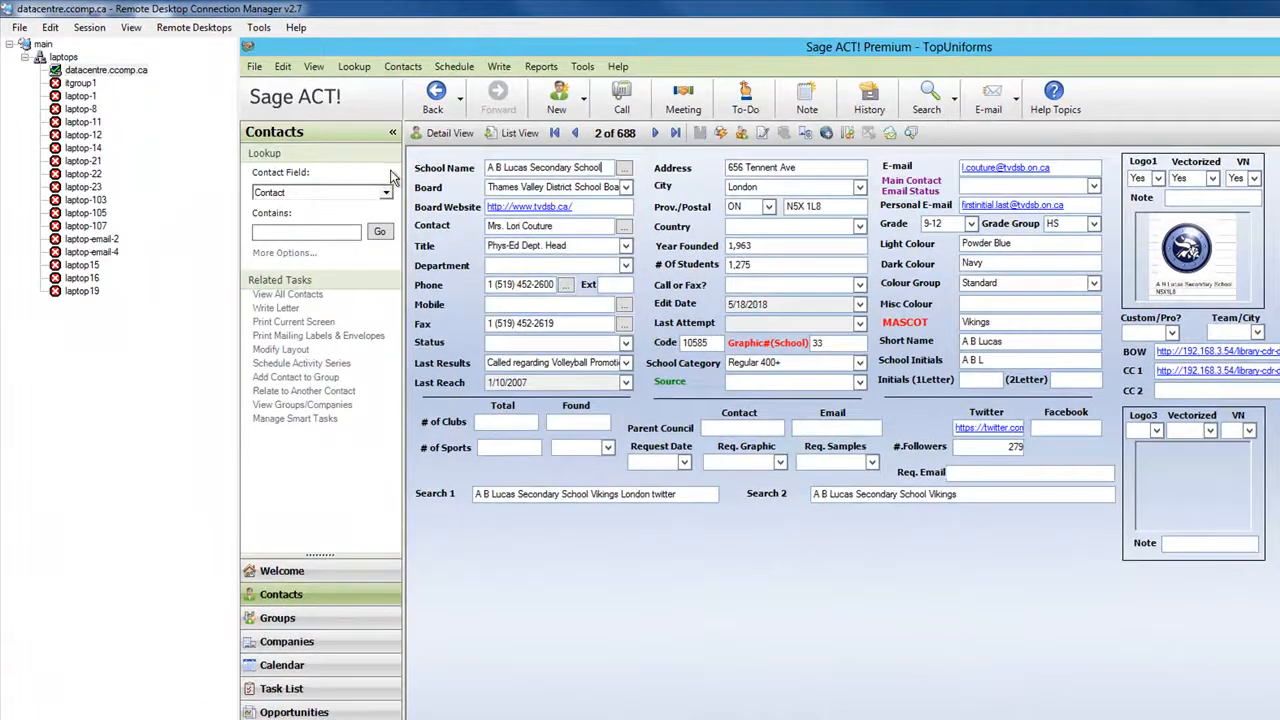
{"action": "left_click", "coordinate": [418, 108]}
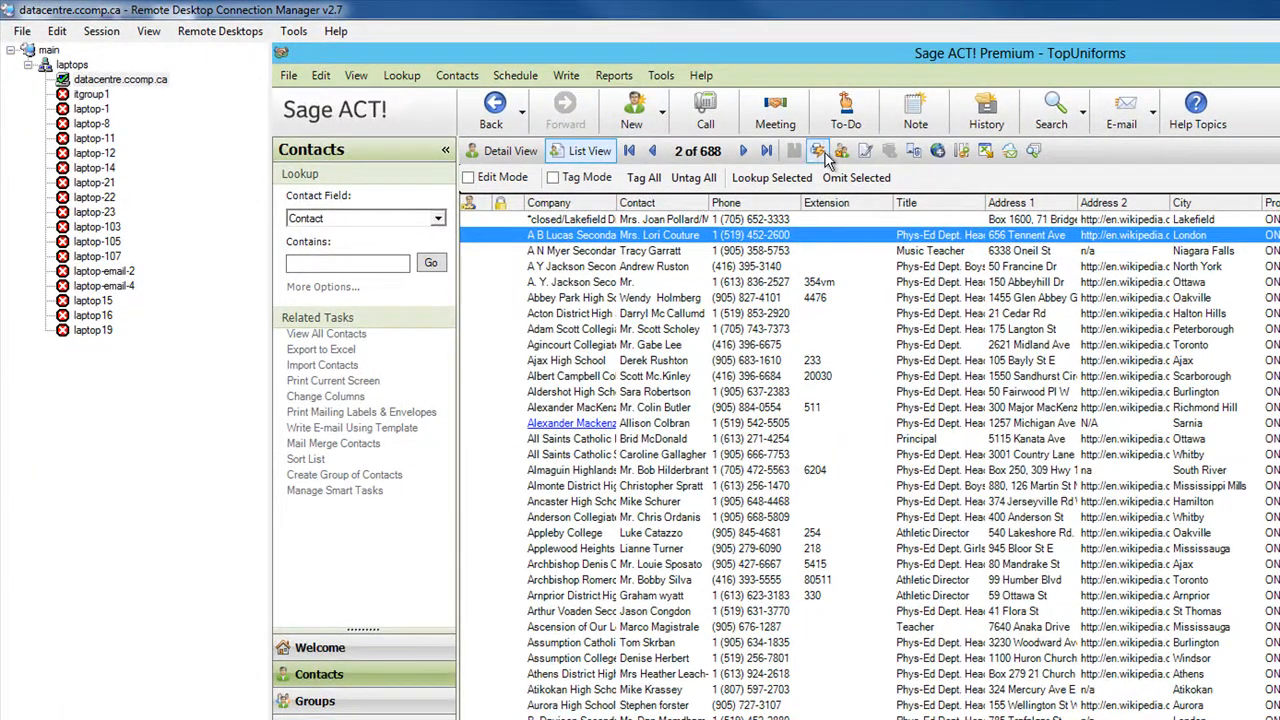
Step: Find St Patrick's High School in Ottawa in the contact list and open its record
{"action": "left_click", "coordinate": [756, 391]}
{"action": "scroll", "coordinate": [800, 425], "scroll_direction": "down", "scroll_amount": 6}
{"action": "scroll", "coordinate": [812, 432], "scroll_direction": "down", "scroll_amount": 20}
{"action": "scroll", "coordinate": [812, 432], "scroll_direction": "down", "scroll_amount": 20}
{"action": "scroll", "coordinate": [648, 375], "scroll_direction": "down", "scroll_amount": 20}
{"action": "scroll", "coordinate": [629, 546], "scroll_direction": "down", "scroll_amount": 20}
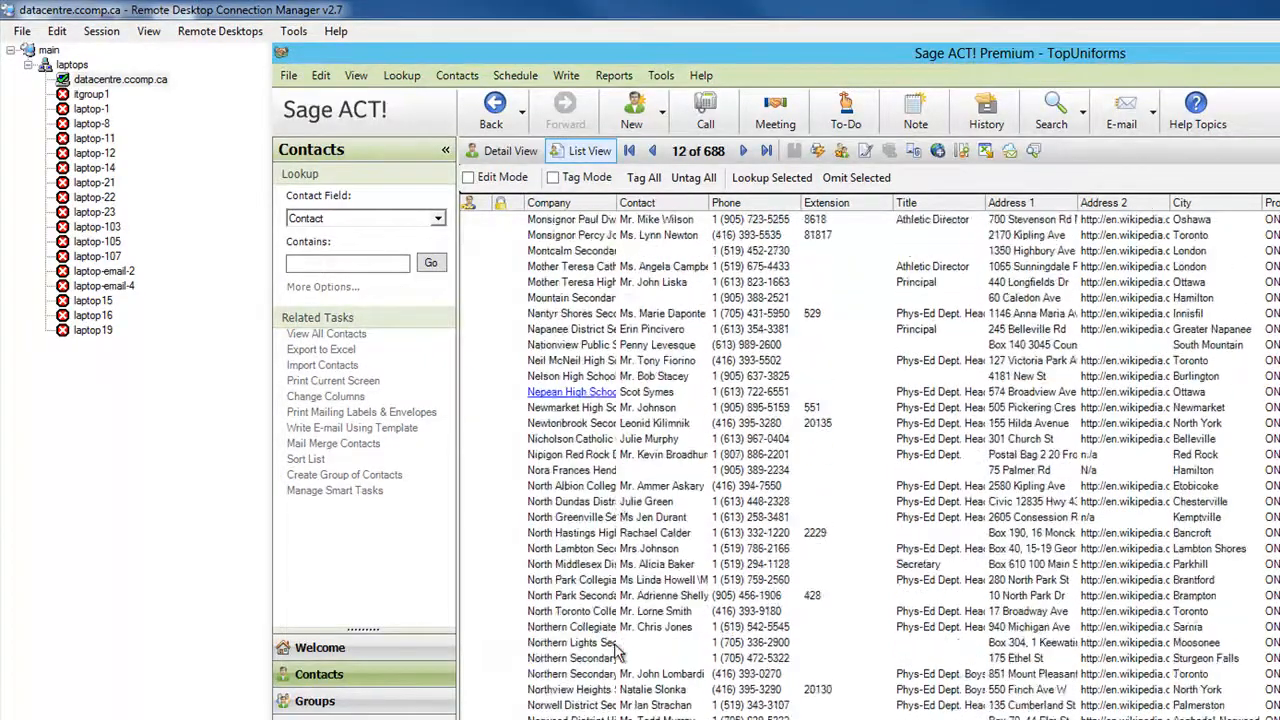
{"action": "scroll", "coordinate": [617, 651], "scroll_direction": "down", "scroll_amount": 6}
{"action": "left_click", "coordinate": [620, 658]}
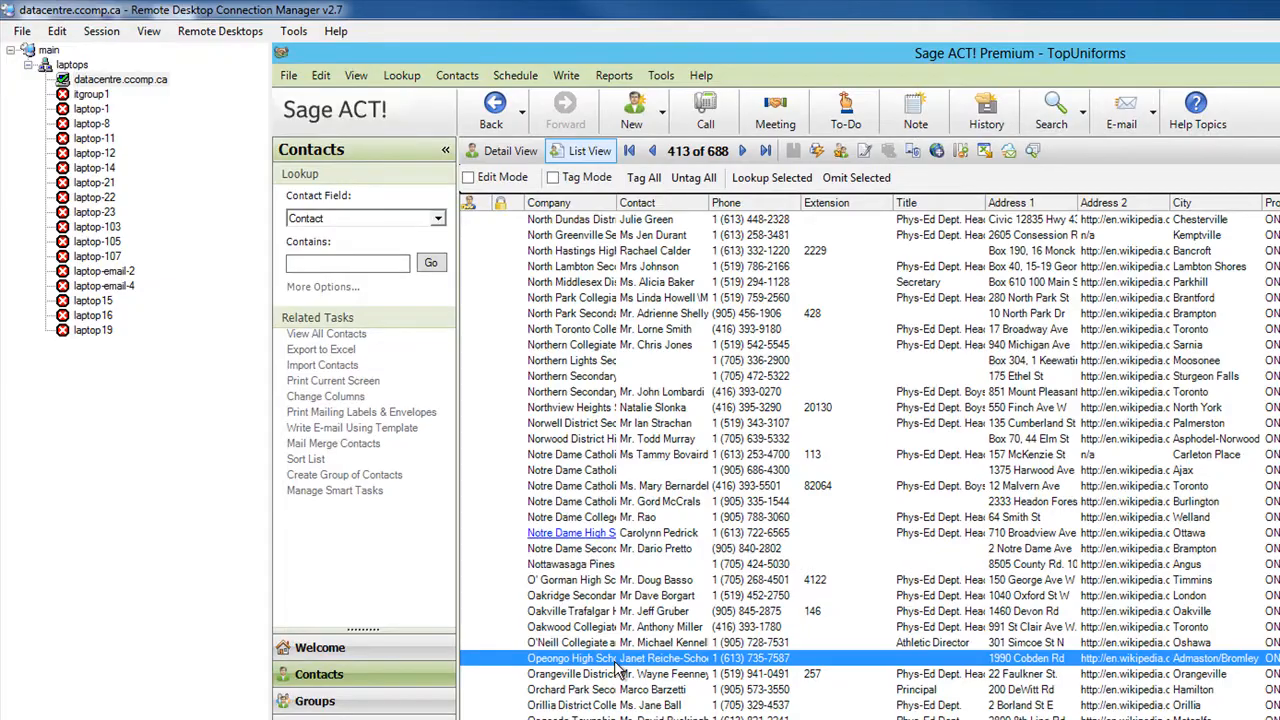
{"action": "scroll", "coordinate": [617, 662], "scroll_direction": "down", "scroll_amount": 20}
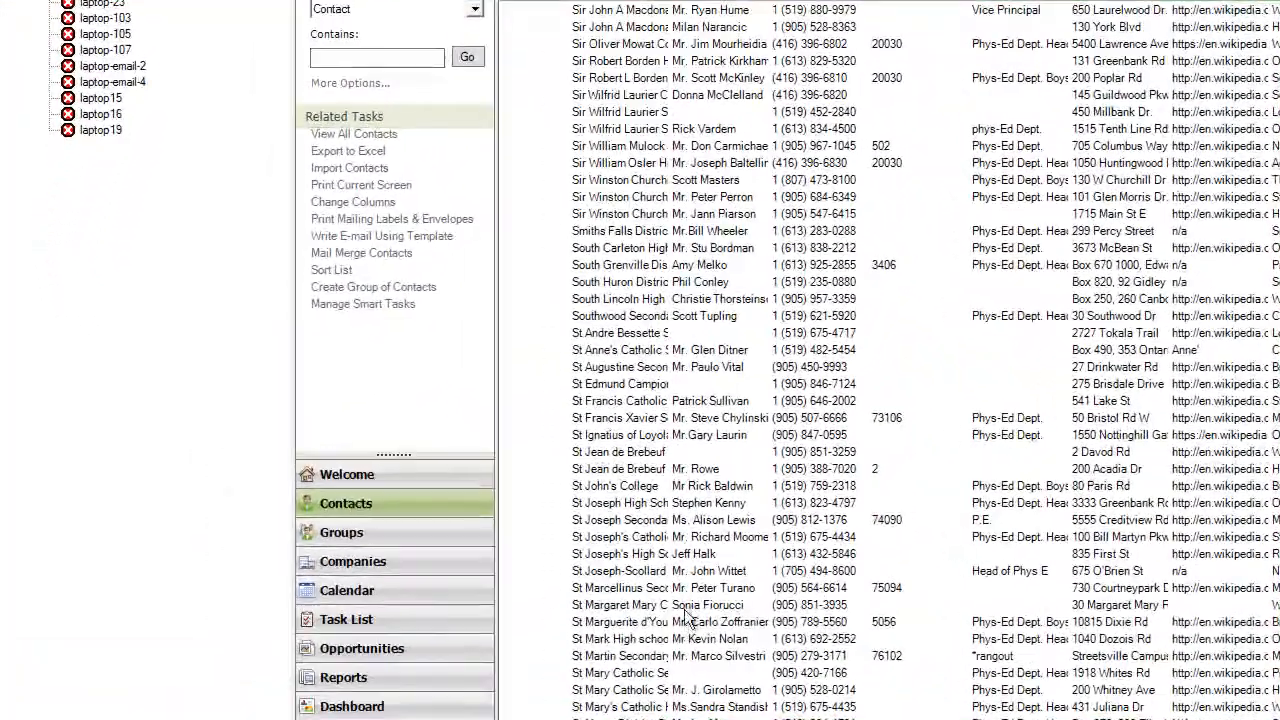
{"action": "left_click", "coordinate": [456, 572]}
{"action": "scroll", "coordinate": [683, 630], "scroll_direction": "down", "scroll_amount": 4}
{"action": "scroll", "coordinate": [688, 542], "scroll_direction": "down", "scroll_amount": 2}
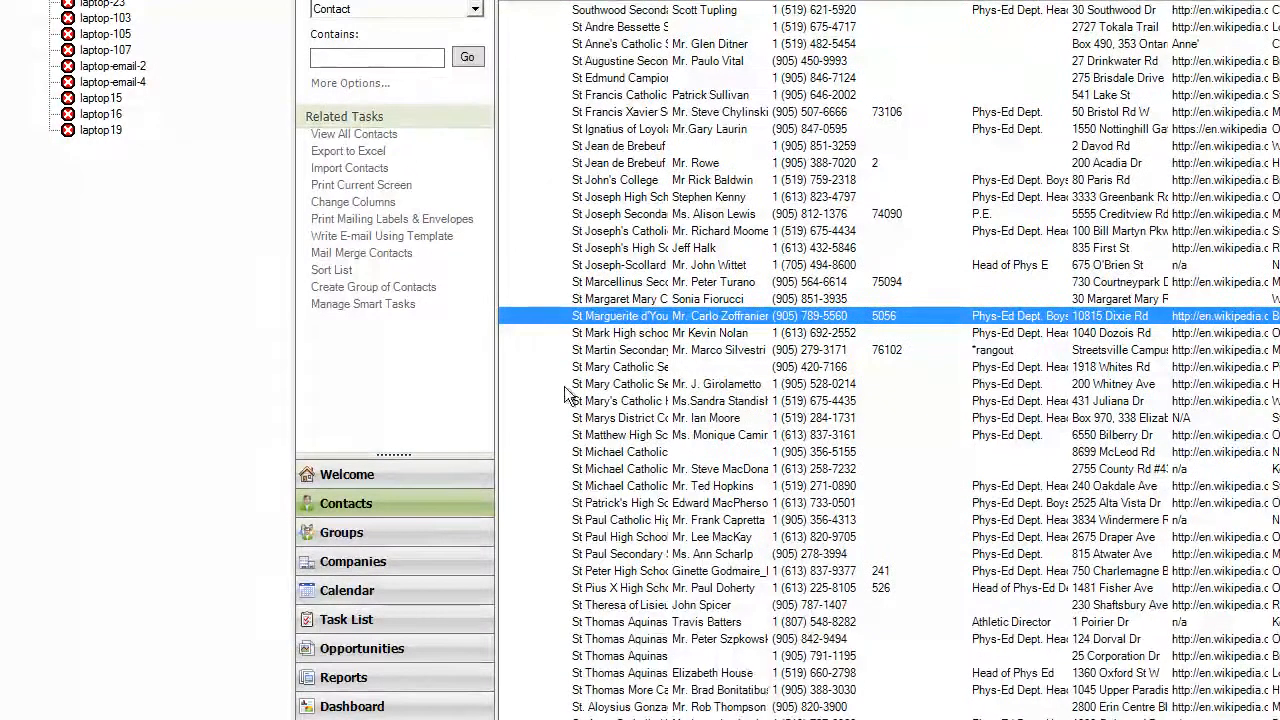
{"action": "left_click", "coordinate": [647, 508]}
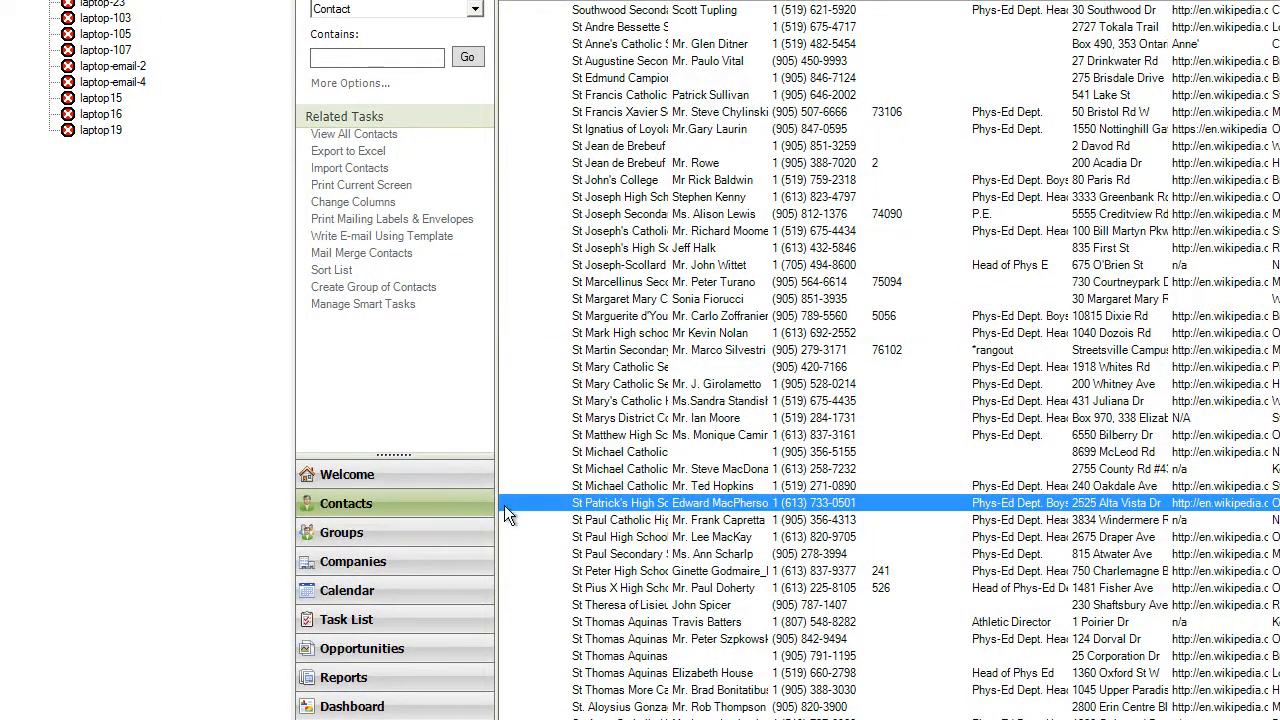
{"action": "double_click", "coordinate": [617, 510]}
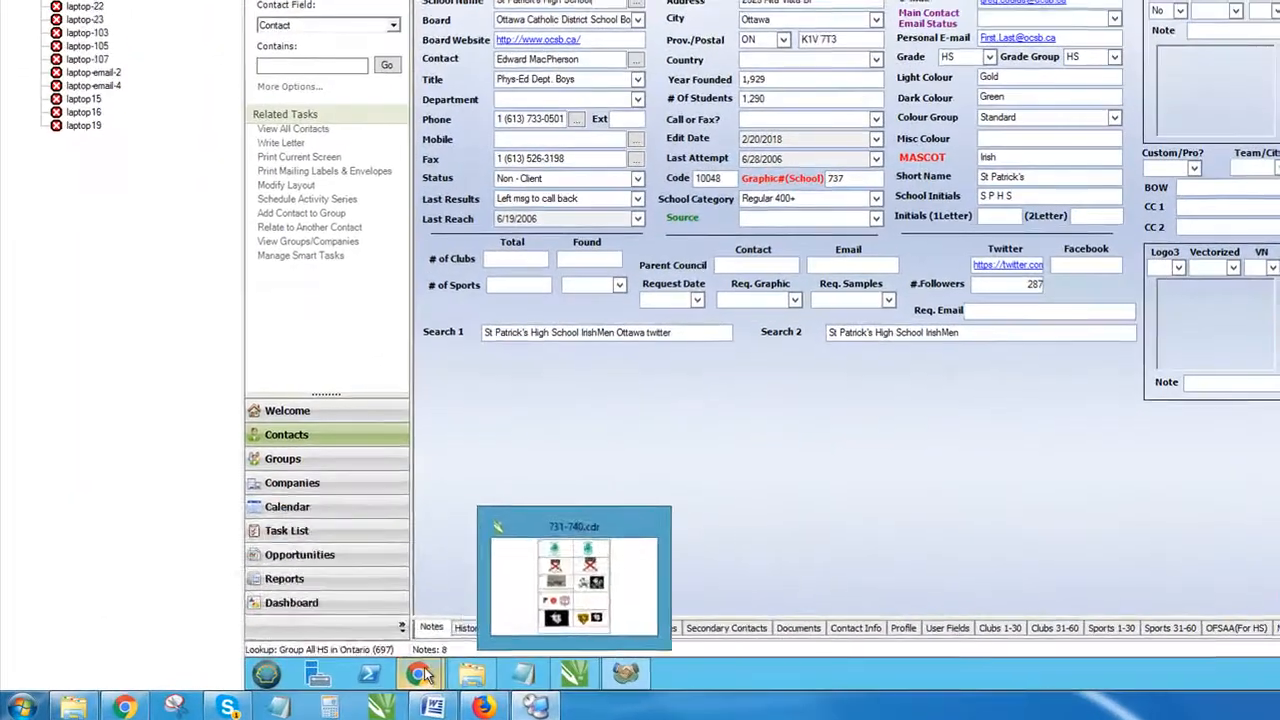
Step: Switch to the ABCTool Logo Library, search the schools for "st patr", and clear the search text
{"action": "mouse_move", "coordinate": [336, 681]}
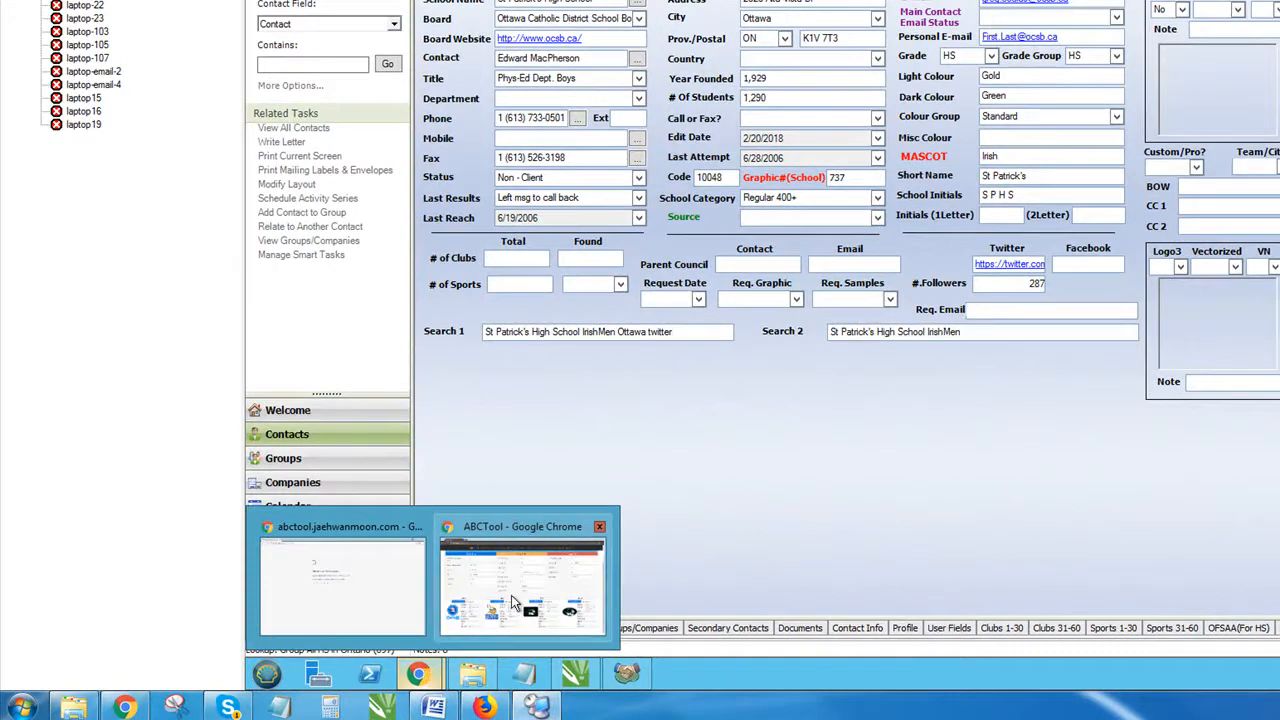
{"action": "left_click", "coordinate": [511, 595]}
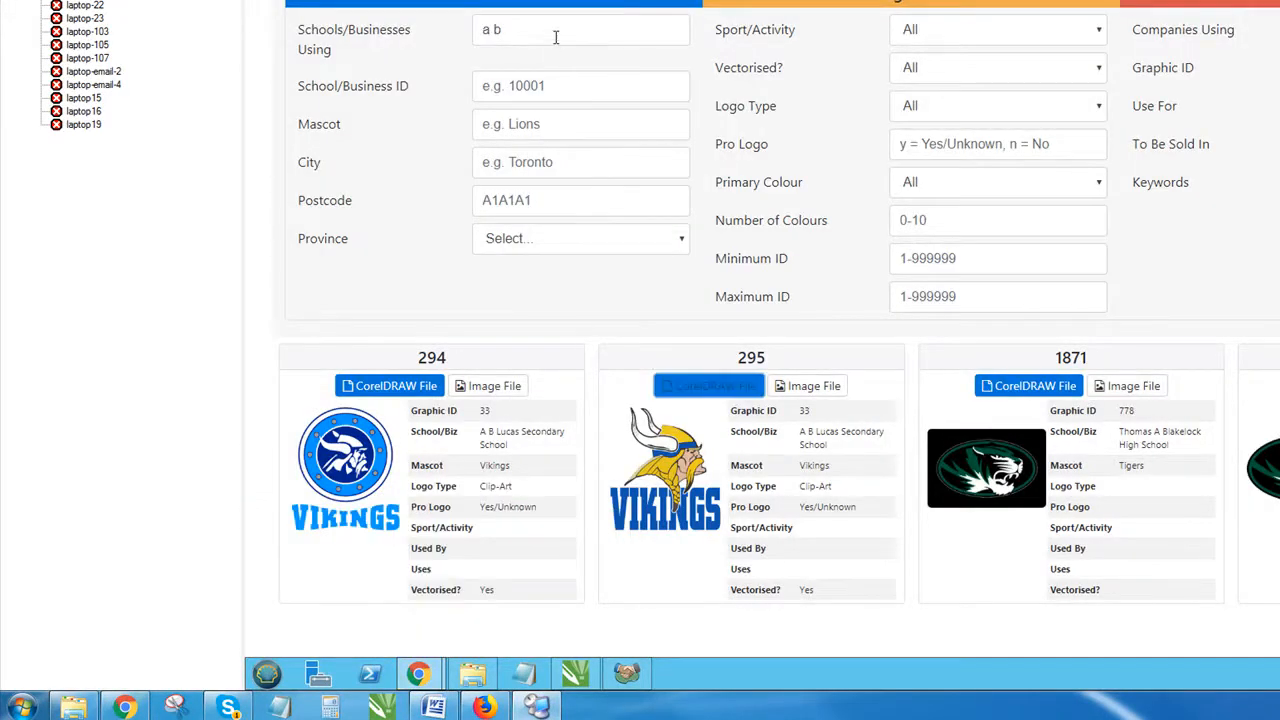
{"action": "left_click_drag", "start_coordinate": [556, 42], "coordinate": [325, 35]}
{"action": "type", "text": "st "}
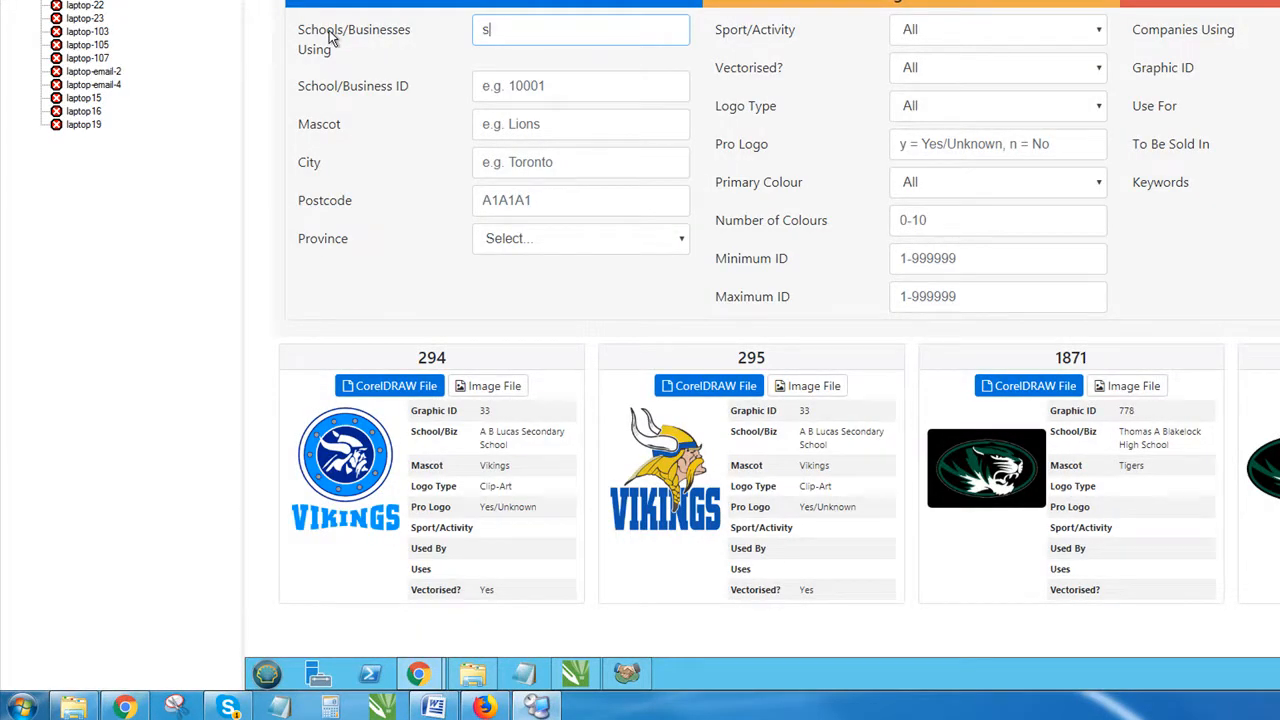
{"action": "type", "text": "[a"}
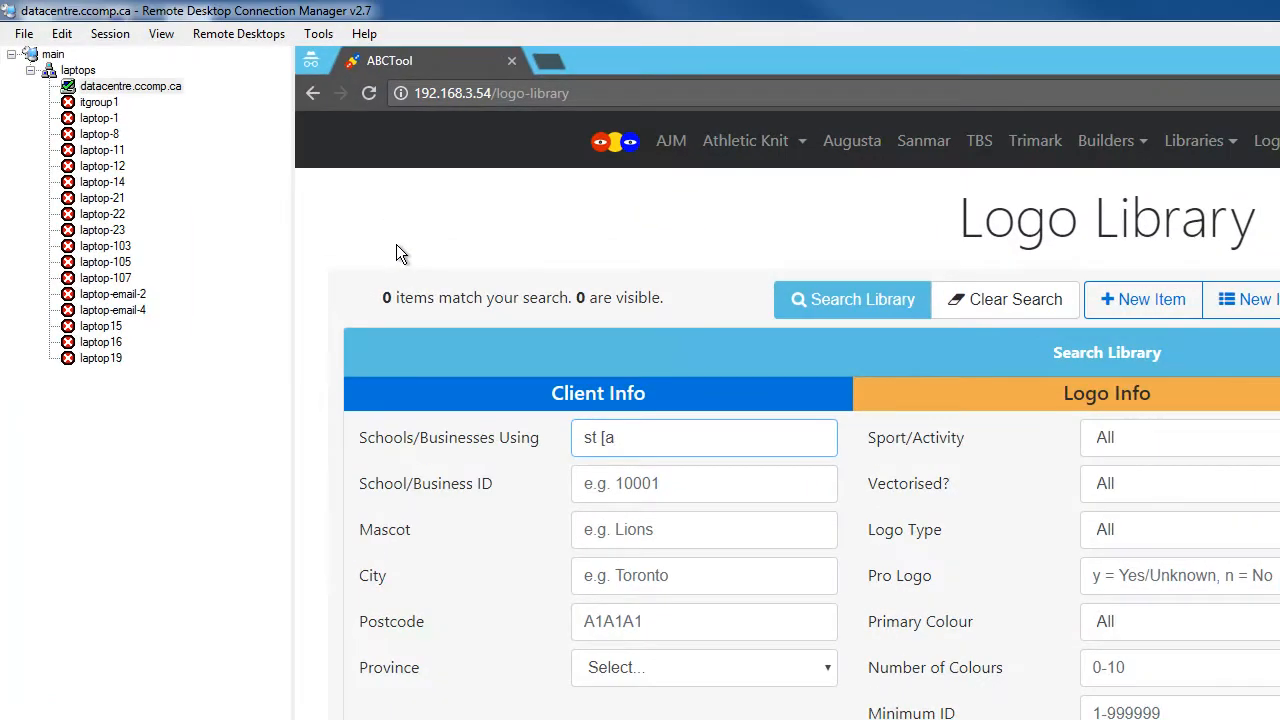
{"action": "type", "text": "patr"}
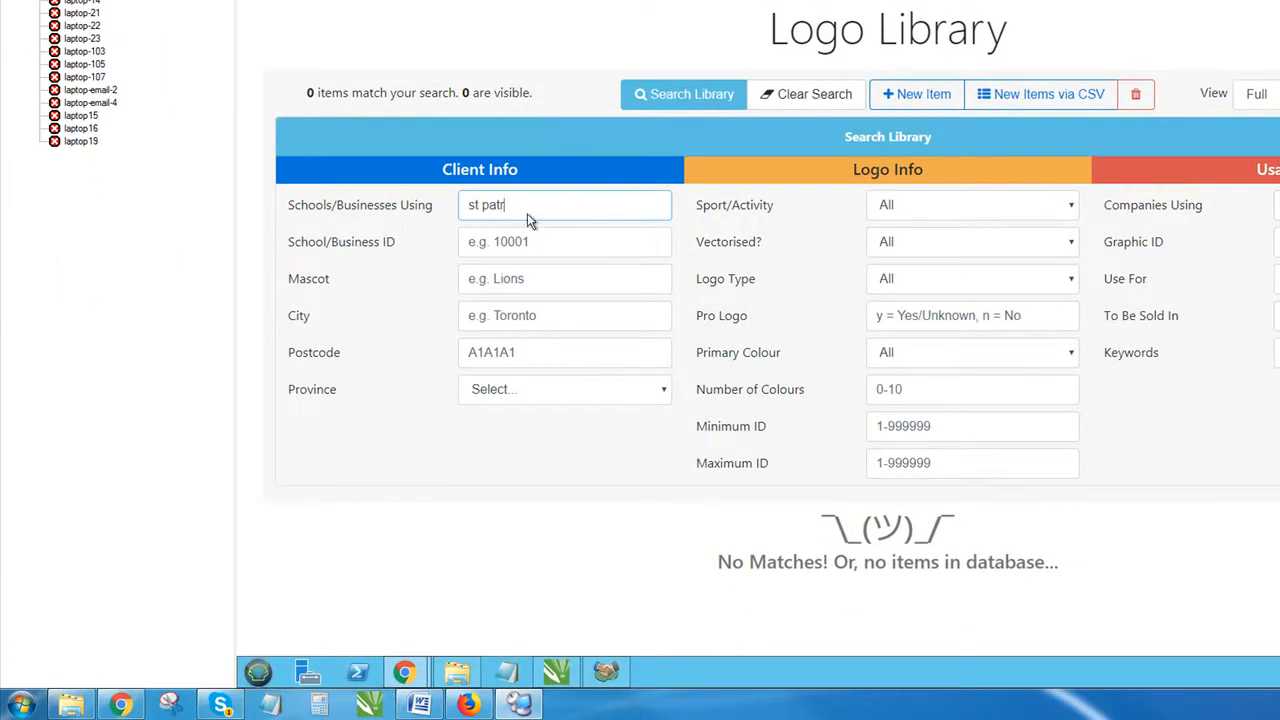
{"action": "key", "text": "ctrl+a"}
{"action": "key", "text": "BackSpace"}
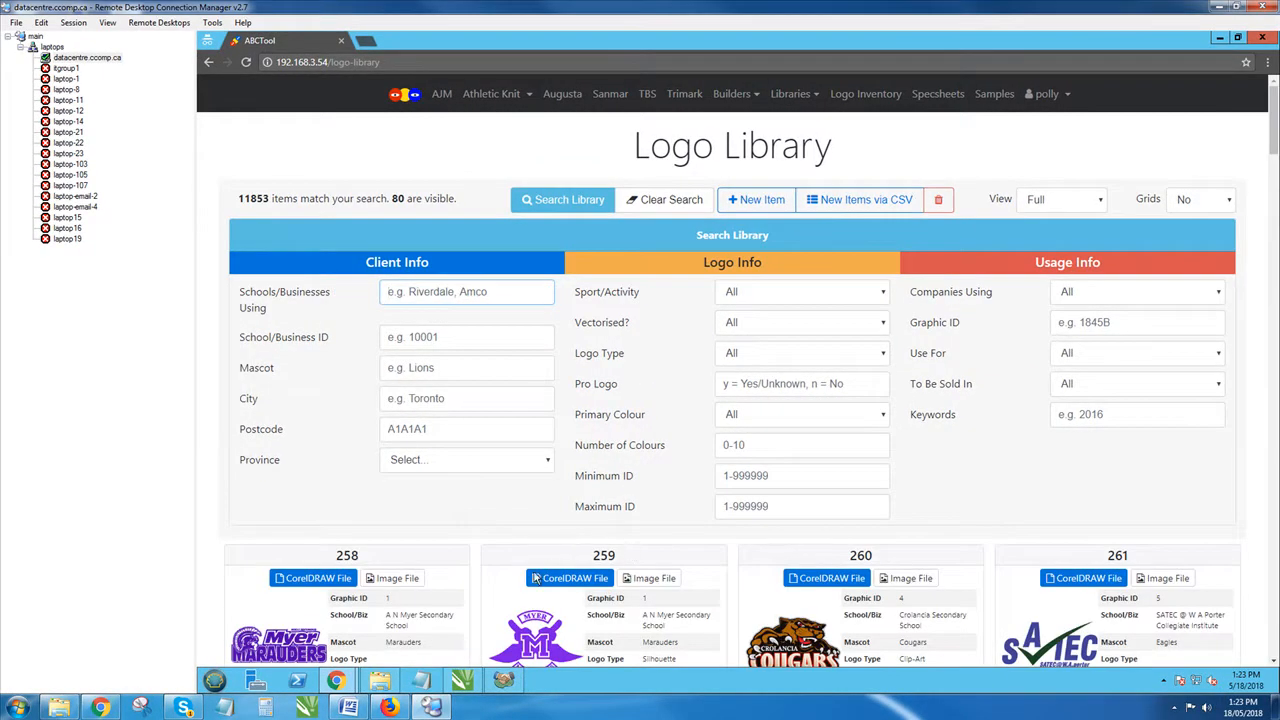
Step: Switch to File Explorer and open the HS in ON folder inside __Logo Library on the external (E:) drive
{"action": "left_click", "coordinate": [388, 680]}
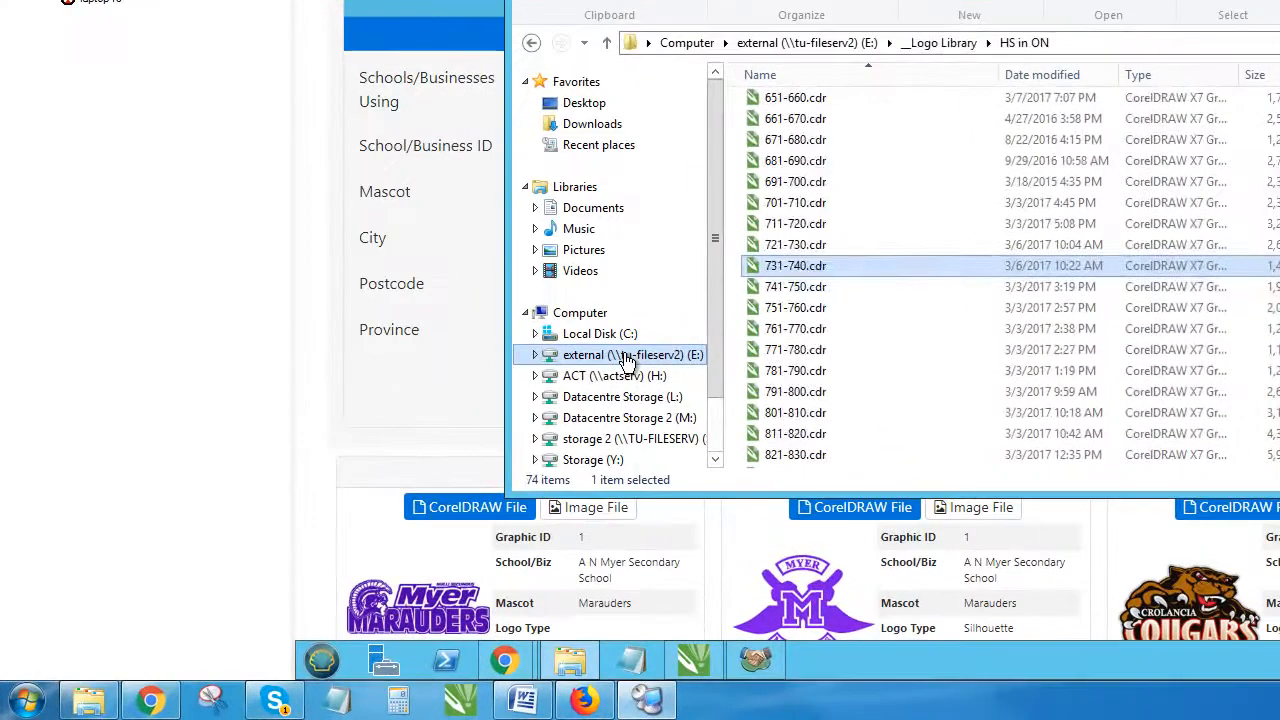
{"action": "left_click", "coordinate": [627, 356]}
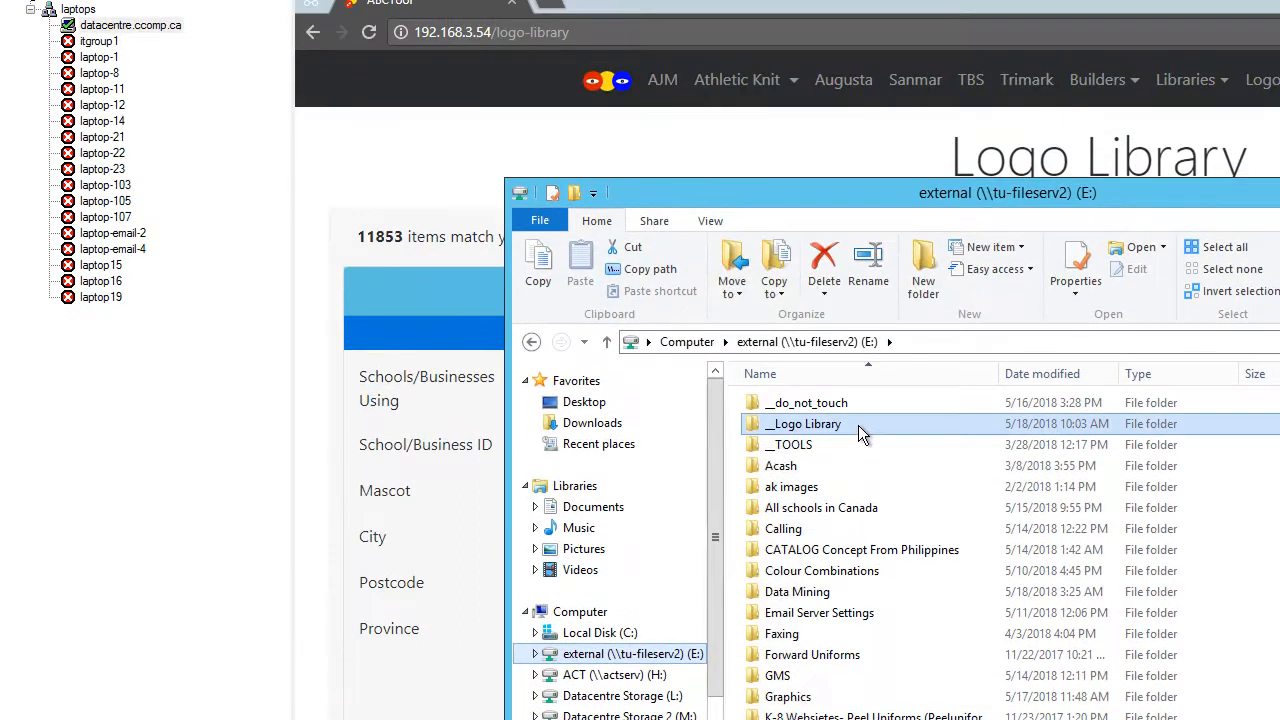
{"action": "double_click", "coordinate": [858, 126]}
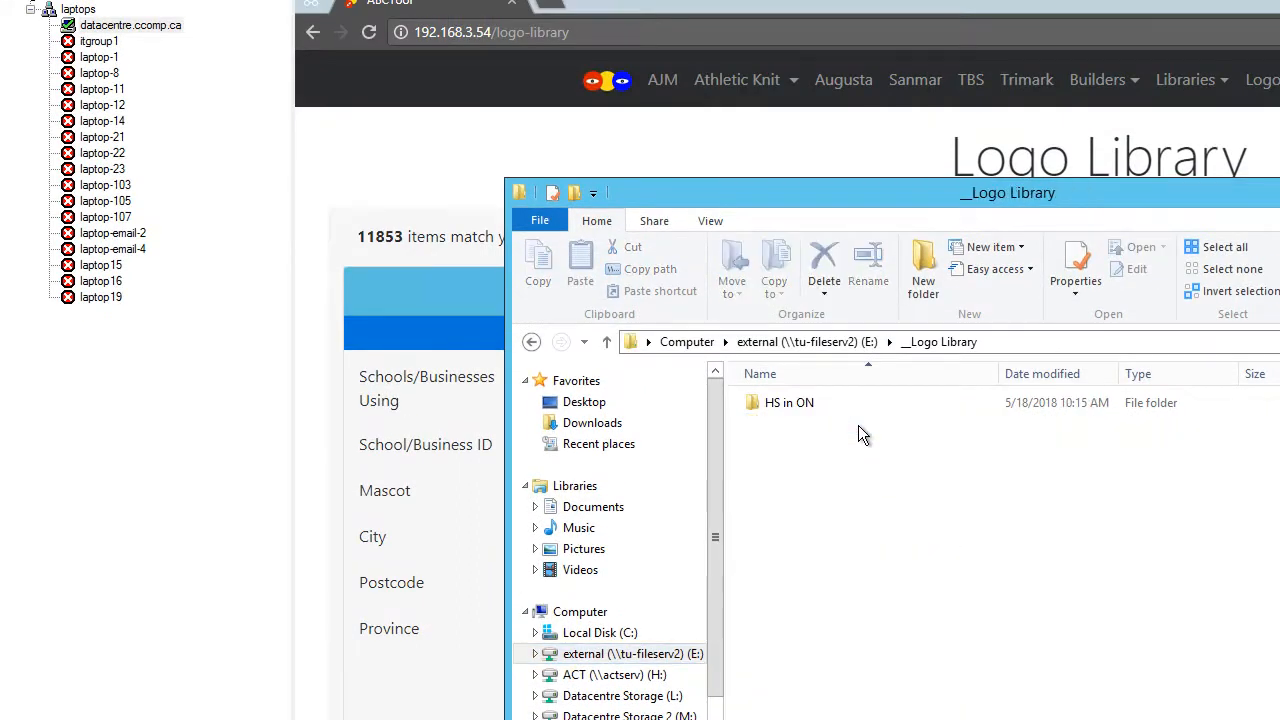
{"action": "double_click", "coordinate": [790, 402]}
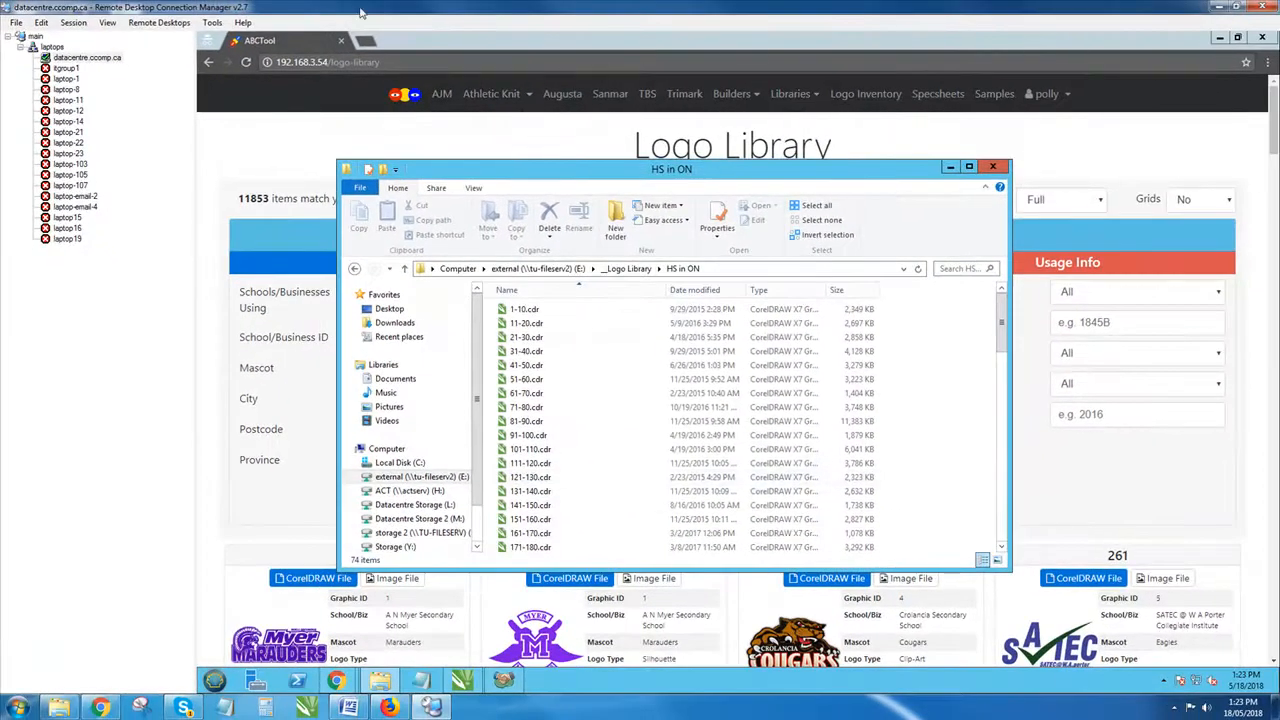
Step: Check the school's graphic number in its Sage ACT! record and place the HS in ON folder window beside it
{"action": "left_click", "coordinate": [503, 680]}
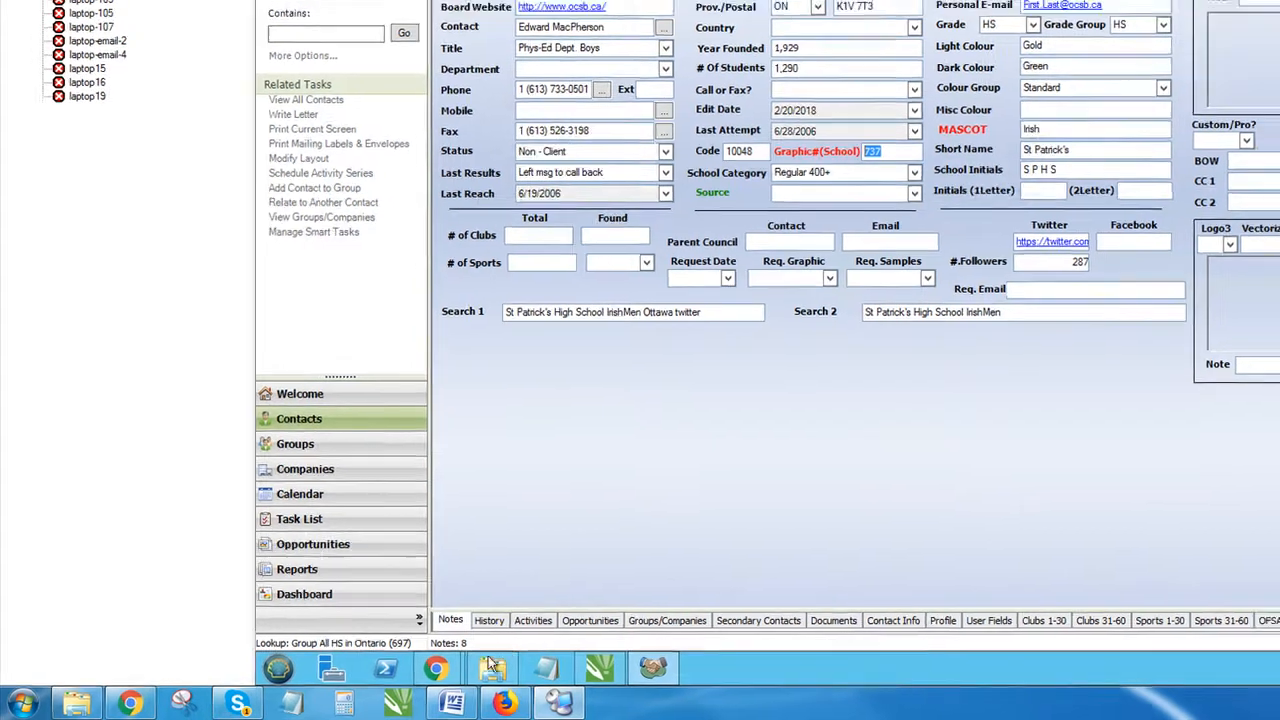
{"action": "left_click", "coordinate": [502, 668]}
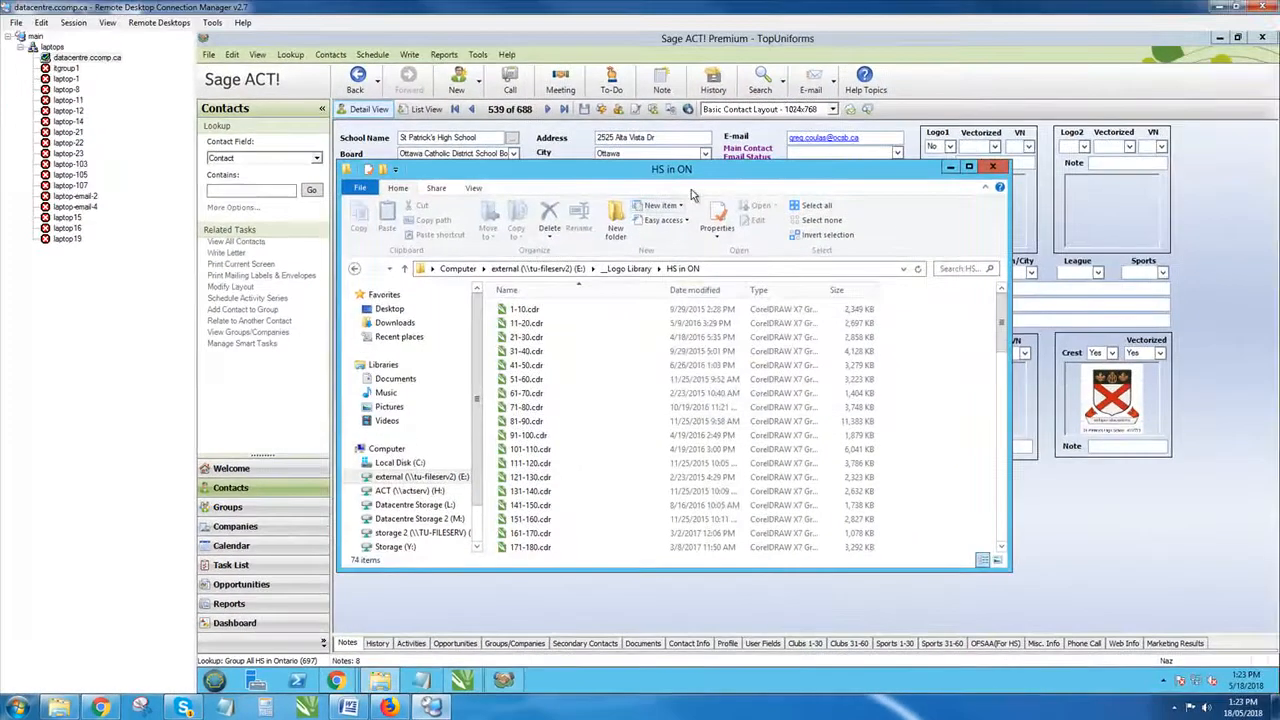
{"action": "left_click_drag", "start_coordinate": [688, 174], "coordinate": [1059, 155]}
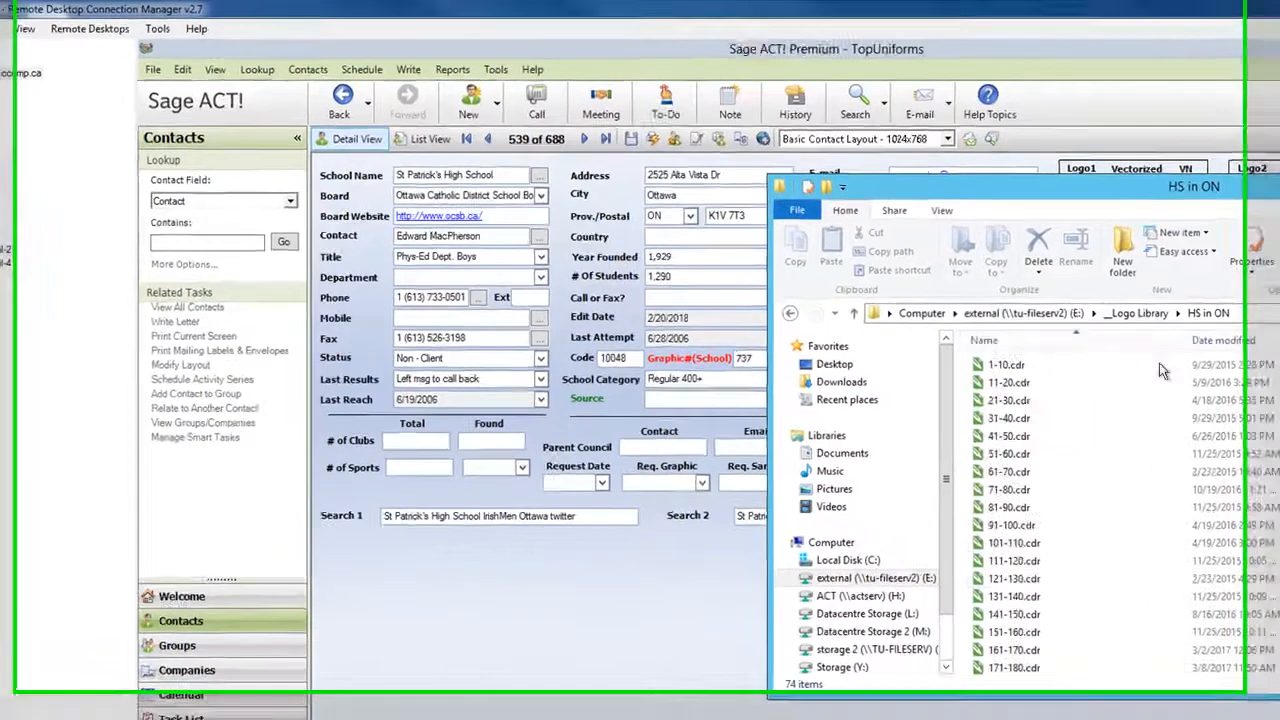
Step: Open 731-740.cdr from the HS in ON folder in CorelDRAW and maximize the drawing window
{"action": "scroll", "coordinate": [942, 399], "scroll_direction": "down", "scroll_amount": 17}
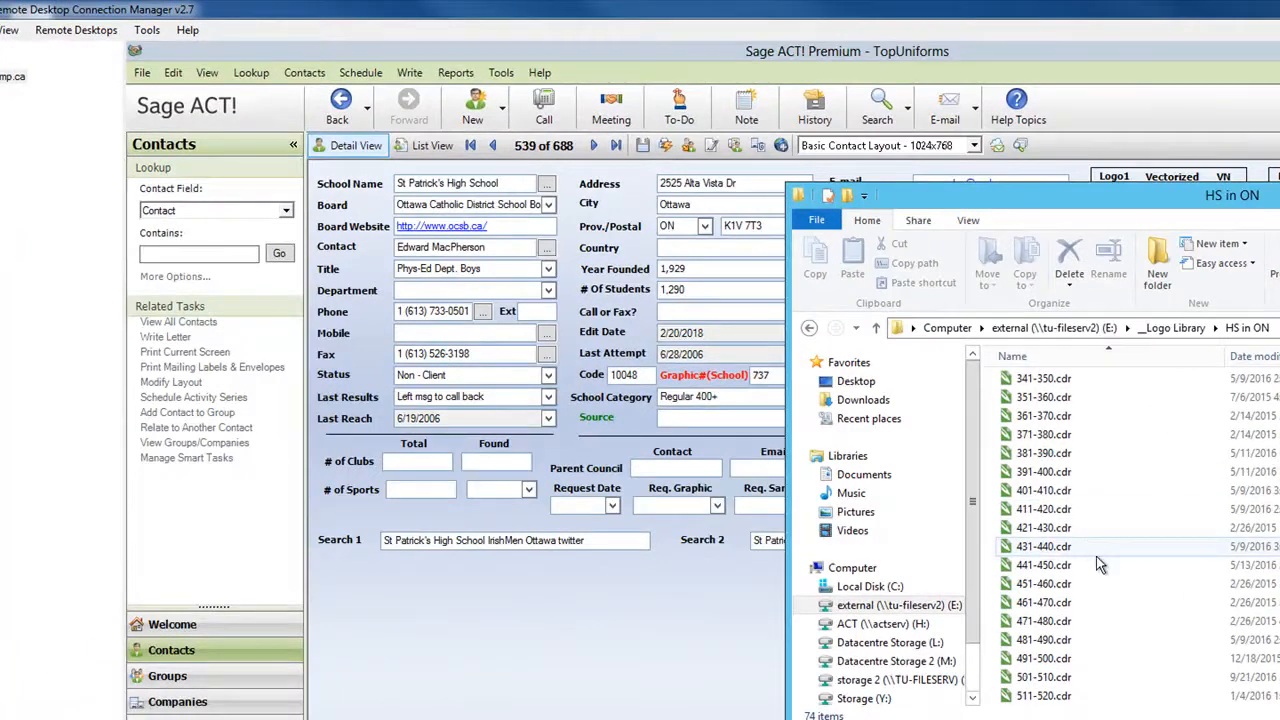
{"action": "scroll", "coordinate": [1117, 582], "scroll_direction": "up", "scroll_amount": 3}
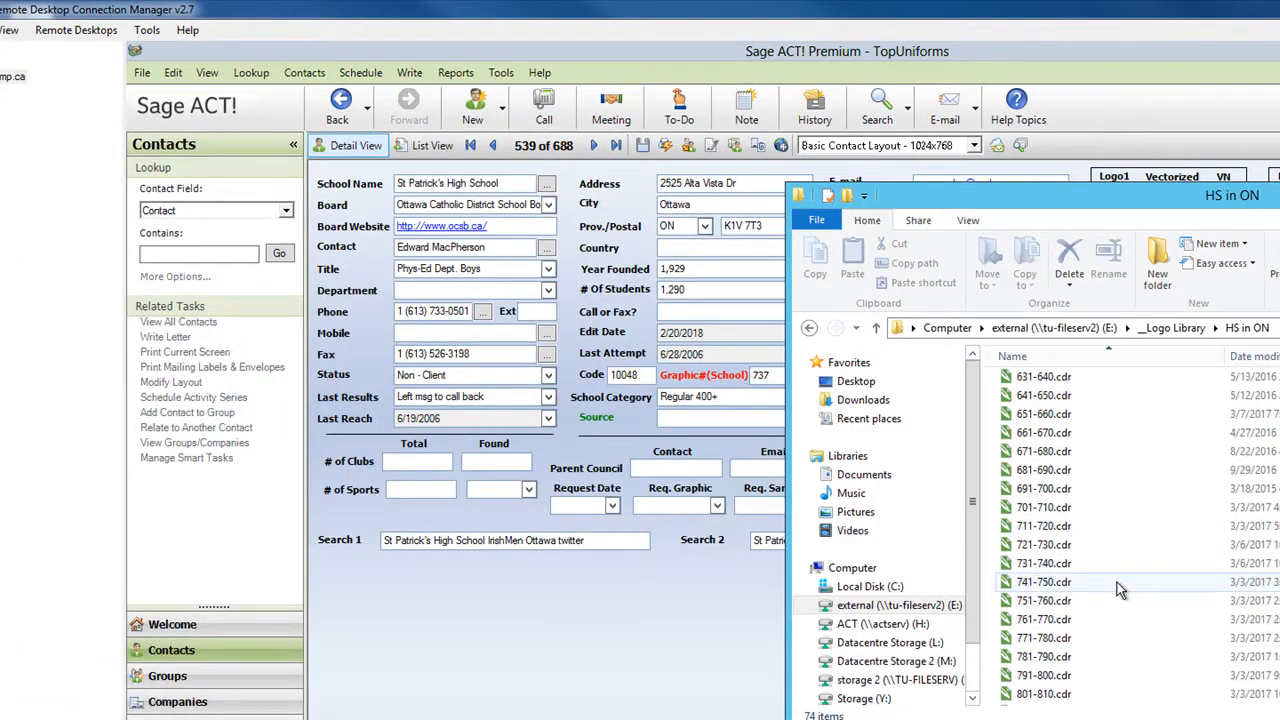
{"action": "scroll", "coordinate": [1083, 598], "scroll_direction": "down", "scroll_amount": 1}
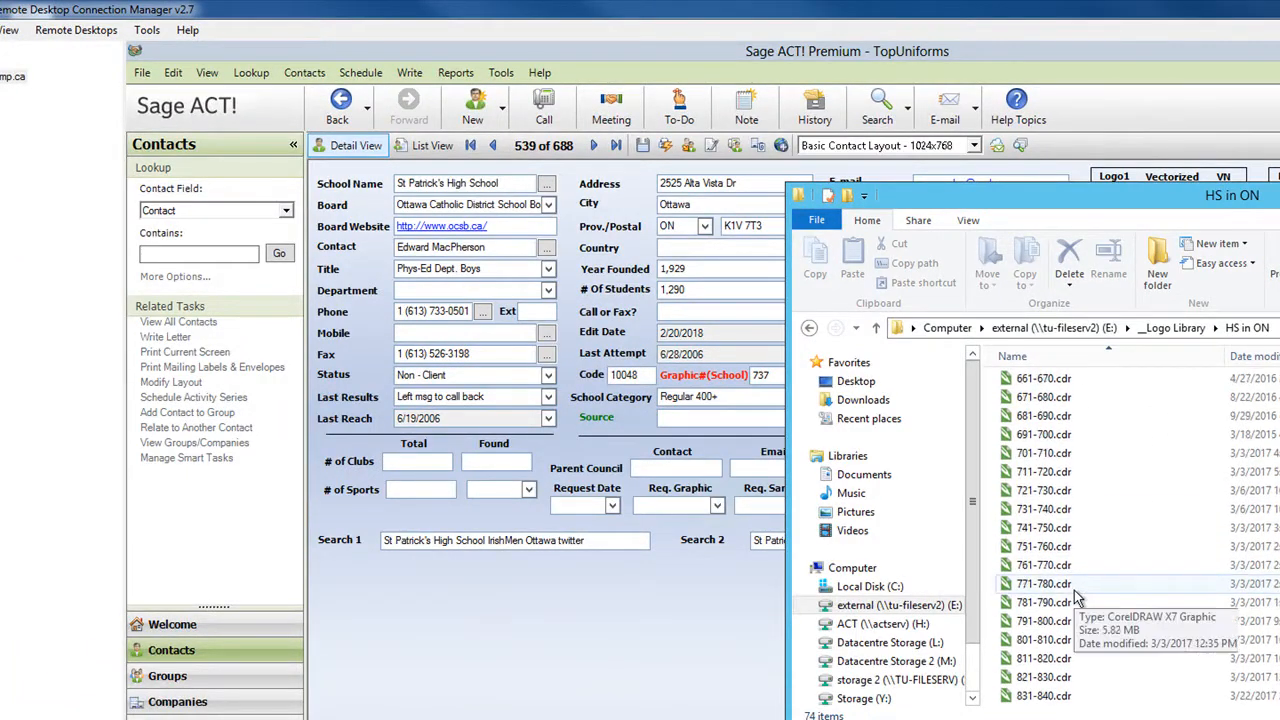
{"action": "left_click", "coordinate": [1028, 512]}
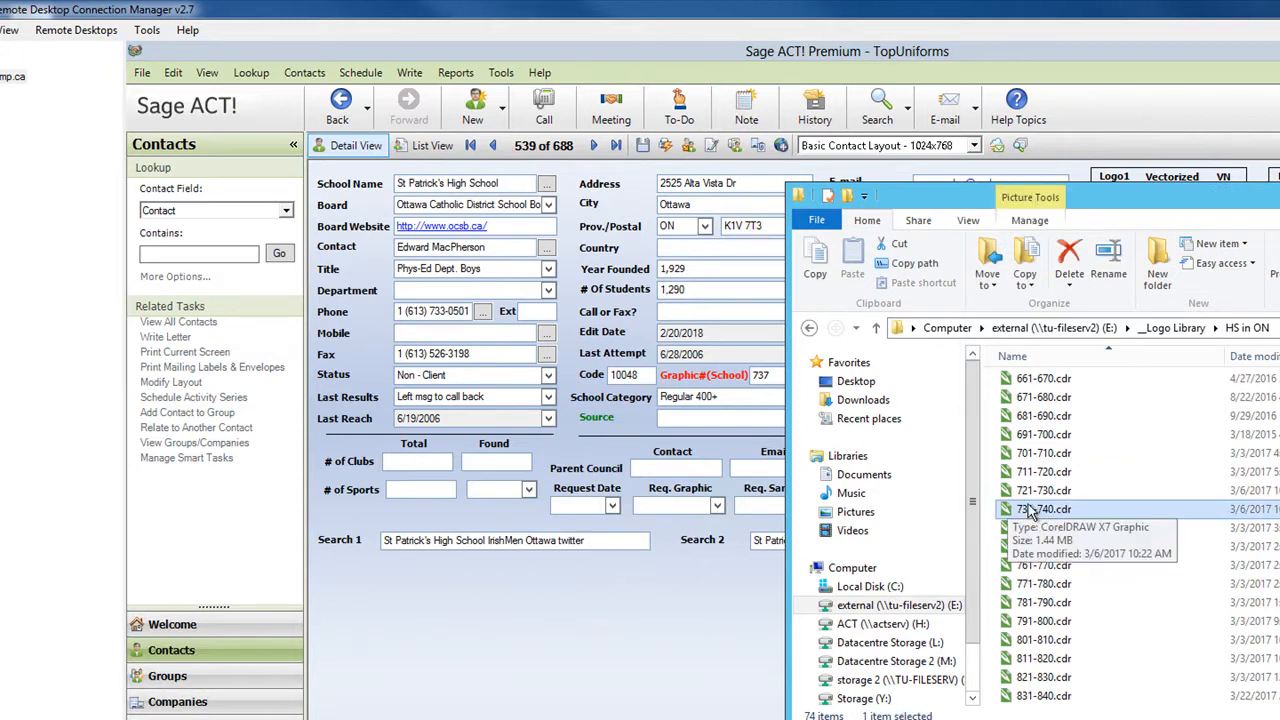
{"action": "double_click", "coordinate": [1052, 512]}
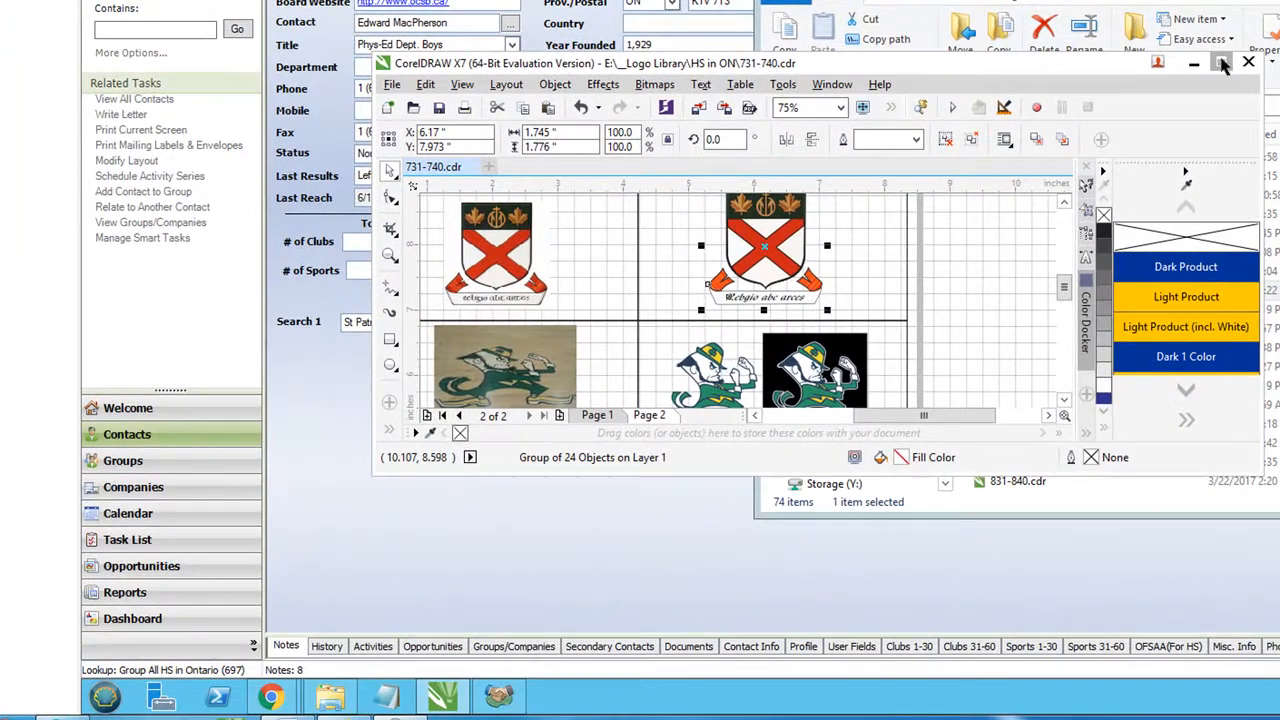
{"action": "left_click", "coordinate": [1223, 66]}
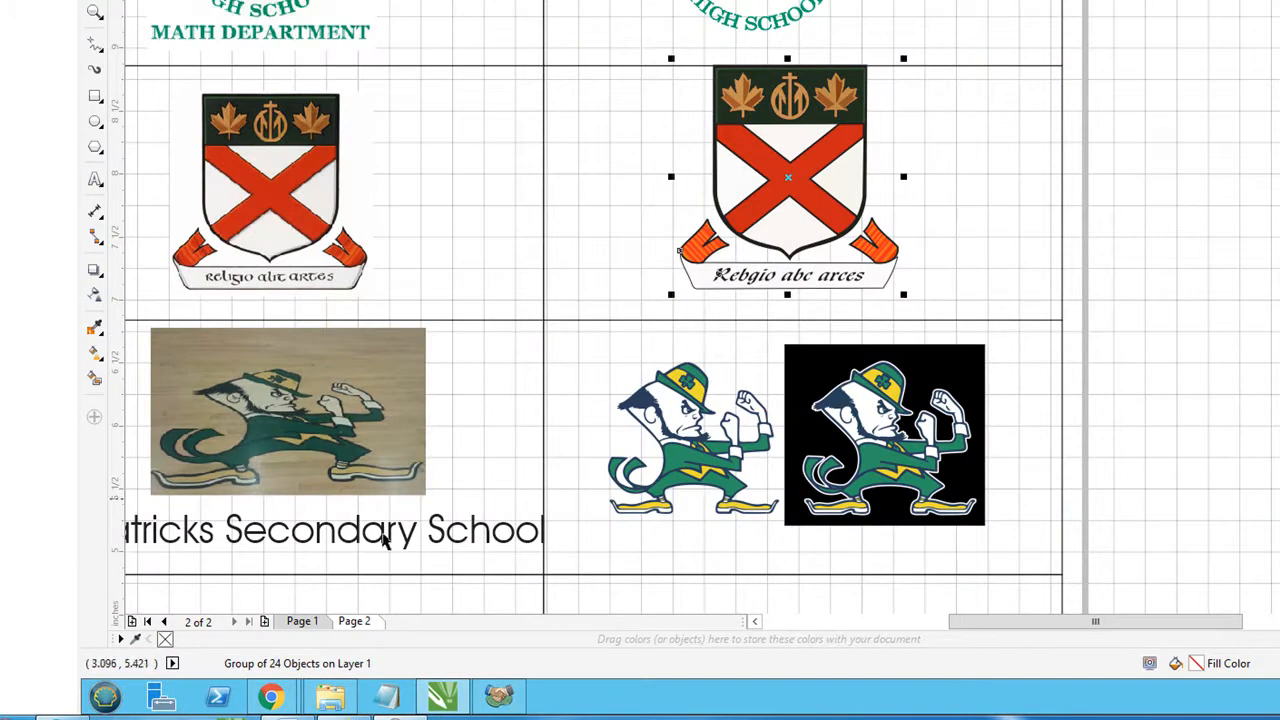
Step: Look at both pages of the drawing and move the vectorized crest on page 2 out of its grid cell
{"action": "left_click", "coordinate": [301, 621]}
{"action": "left_click", "coordinate": [354, 622]}
{"action": "left_click", "coordinate": [754, 213]}
{"action": "left_click_drag", "start_coordinate": [790, 216], "coordinate": [932, 260]}
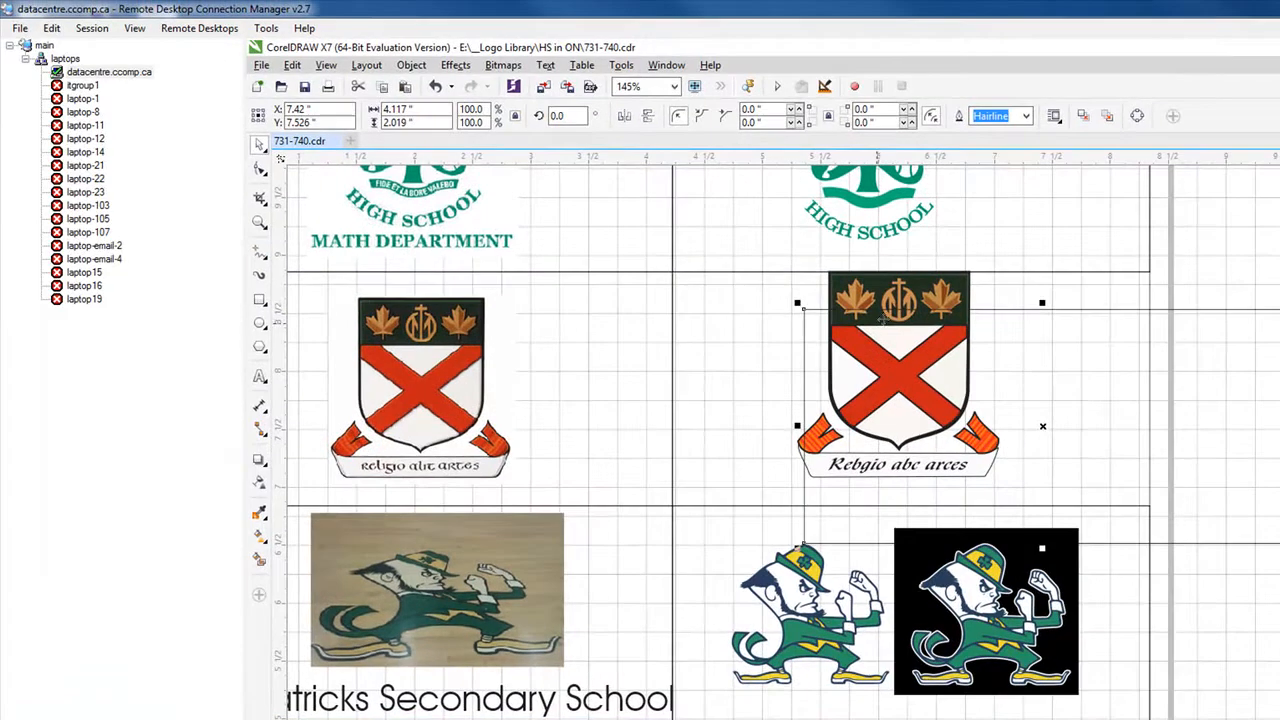
{"action": "left_click_drag", "start_coordinate": [882, 318], "coordinate": [811, 351]}
{"action": "left_click_drag", "start_coordinate": [1075, 470], "coordinate": [1090, 381]}
Step: Copy the vectorized crest and paste it into a new blank Letter document
{"action": "right_click", "coordinate": [1107, 406]}
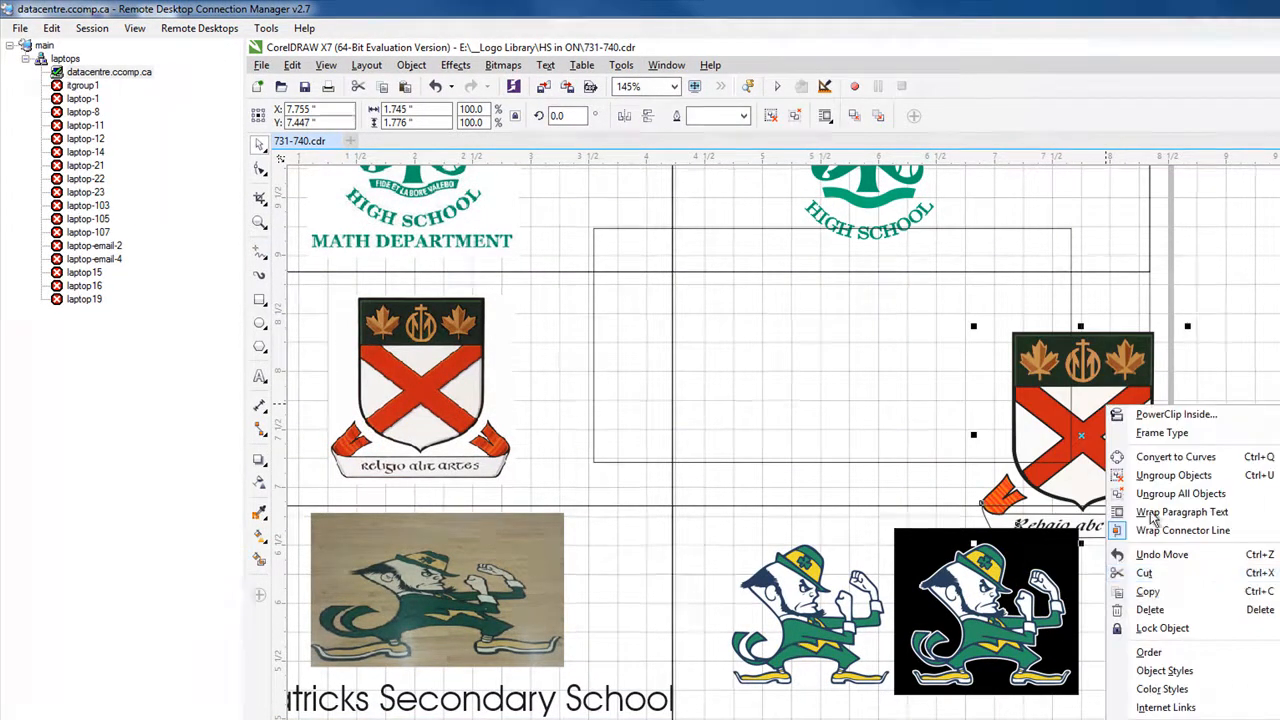
{"action": "left_click", "coordinate": [1148, 591]}
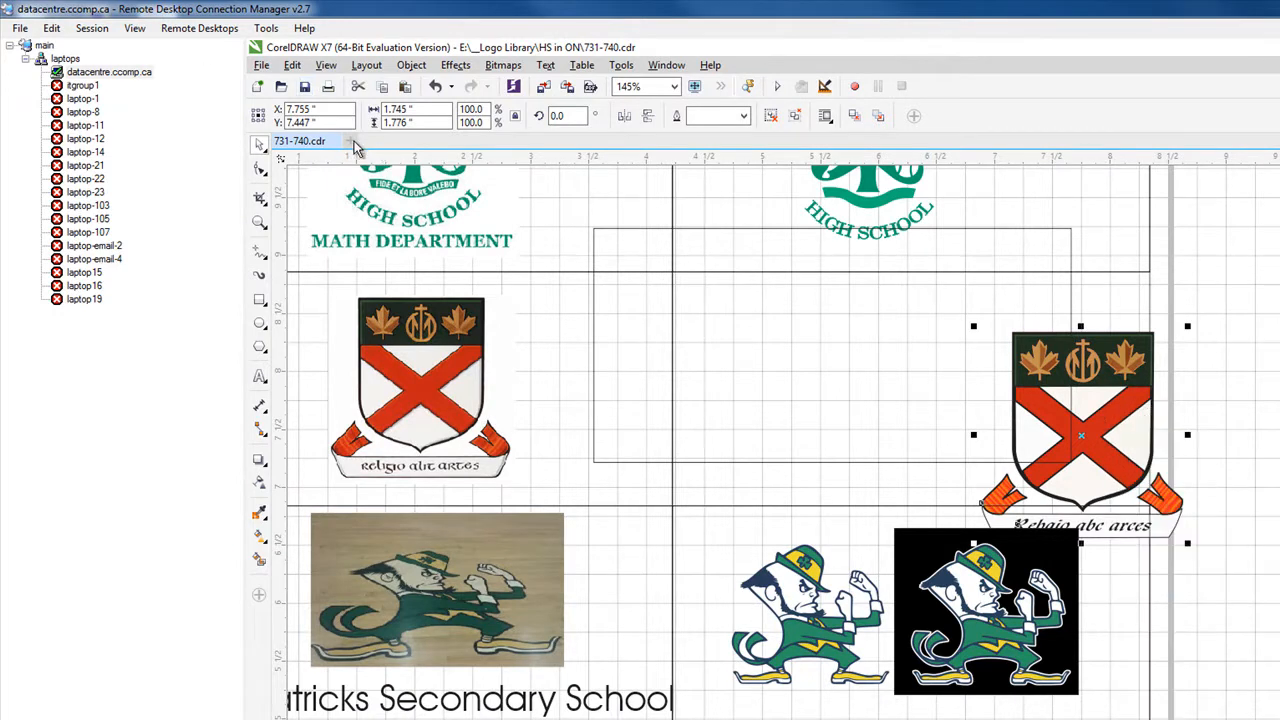
{"action": "left_click", "coordinate": [351, 141]}
{"action": "right_click", "coordinate": [684, 284]}
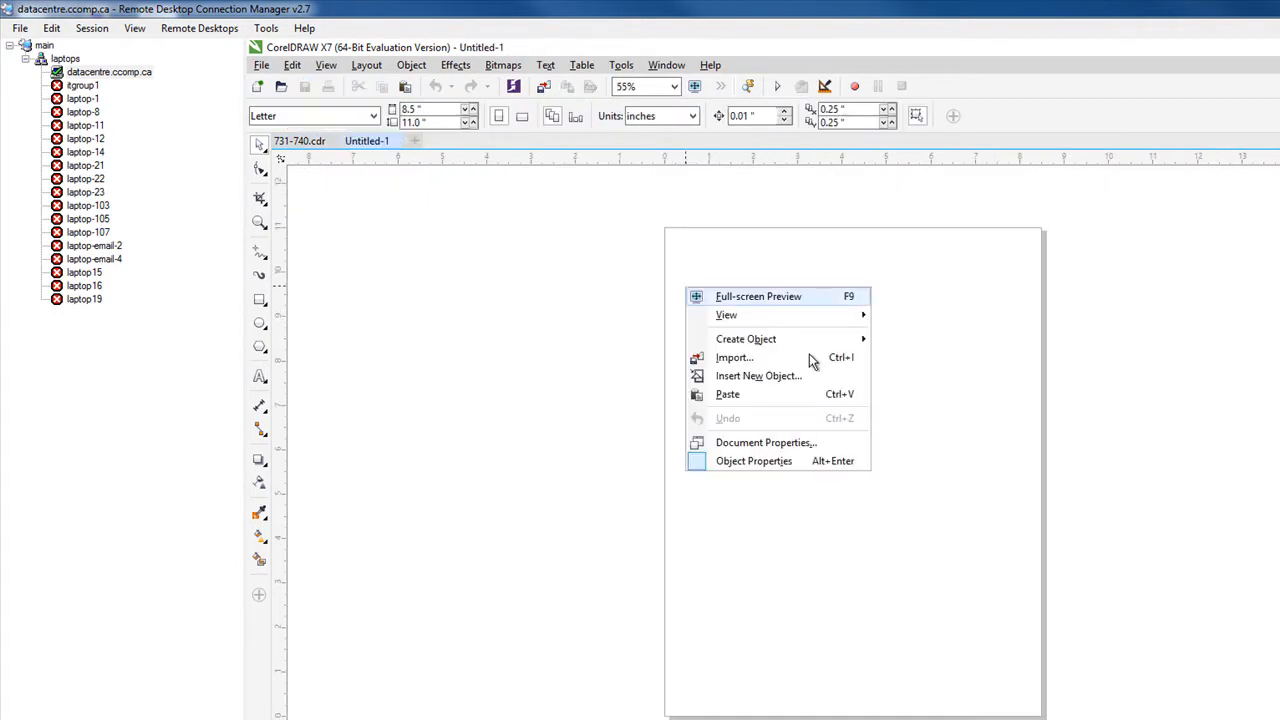
{"action": "left_click", "coordinate": [750, 392]}
Step: Enlarge the pasted crest to fill most of the page width, centre it on the page, and deselect it
{"action": "left_click_drag", "start_coordinate": [856, 488], "coordinate": [615, 660]}
{"action": "left_click_drag", "start_coordinate": [786, 433], "coordinate": [746, 406]}
{"action": "key", "text": "Escape"}
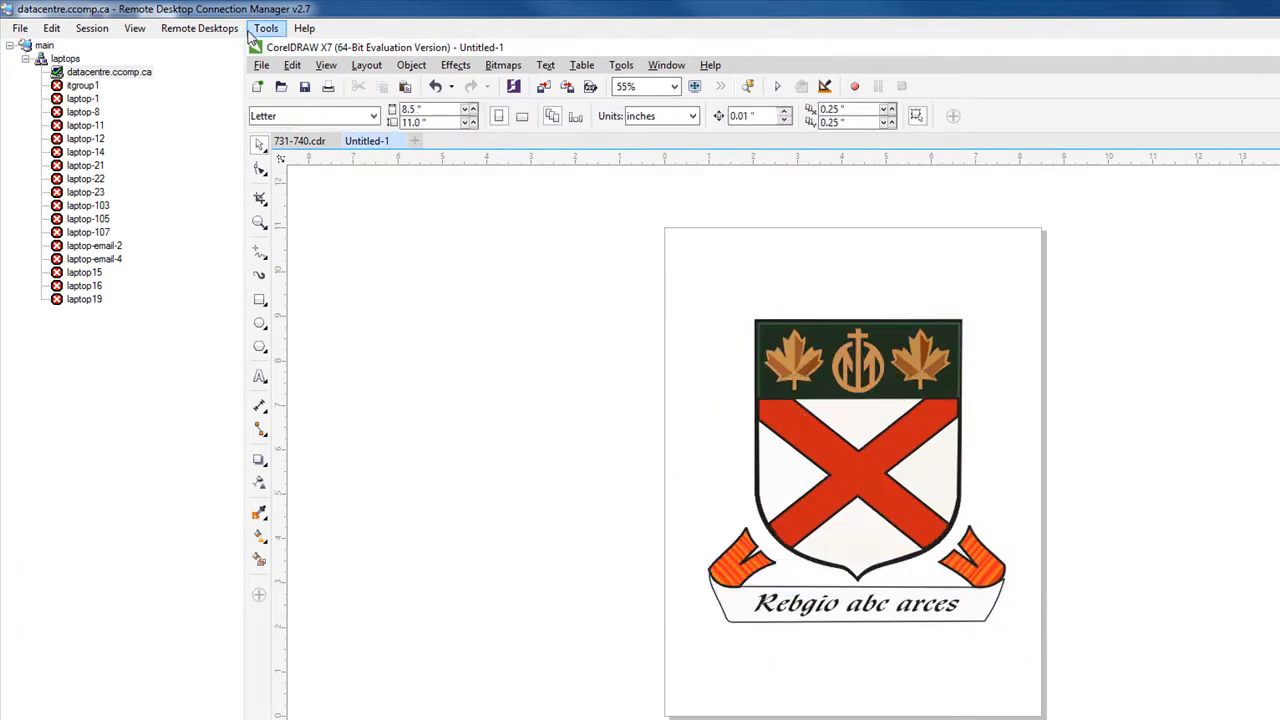
Step: Start saving the new drawing and browse to the HS in ON folder inside __Logo Library on the external (E:) drive
{"action": "left_click", "coordinate": [263, 67]}
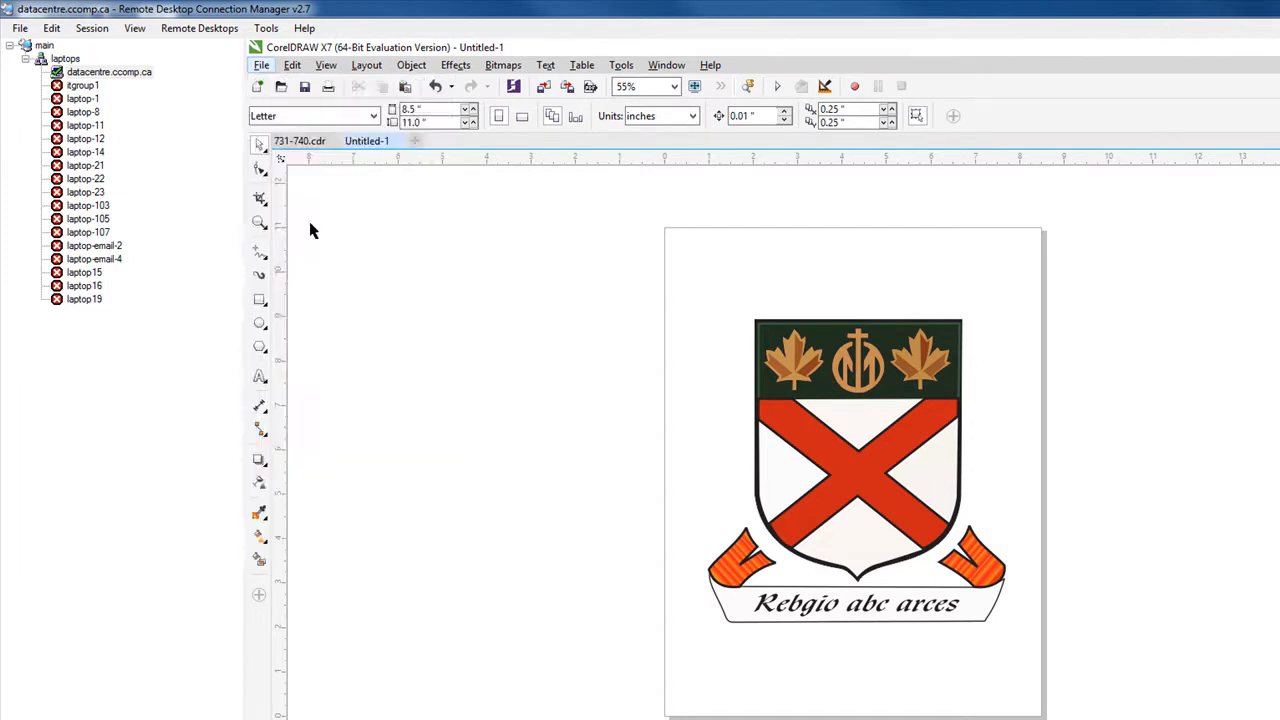
{"action": "left_click", "coordinate": [300, 227]}
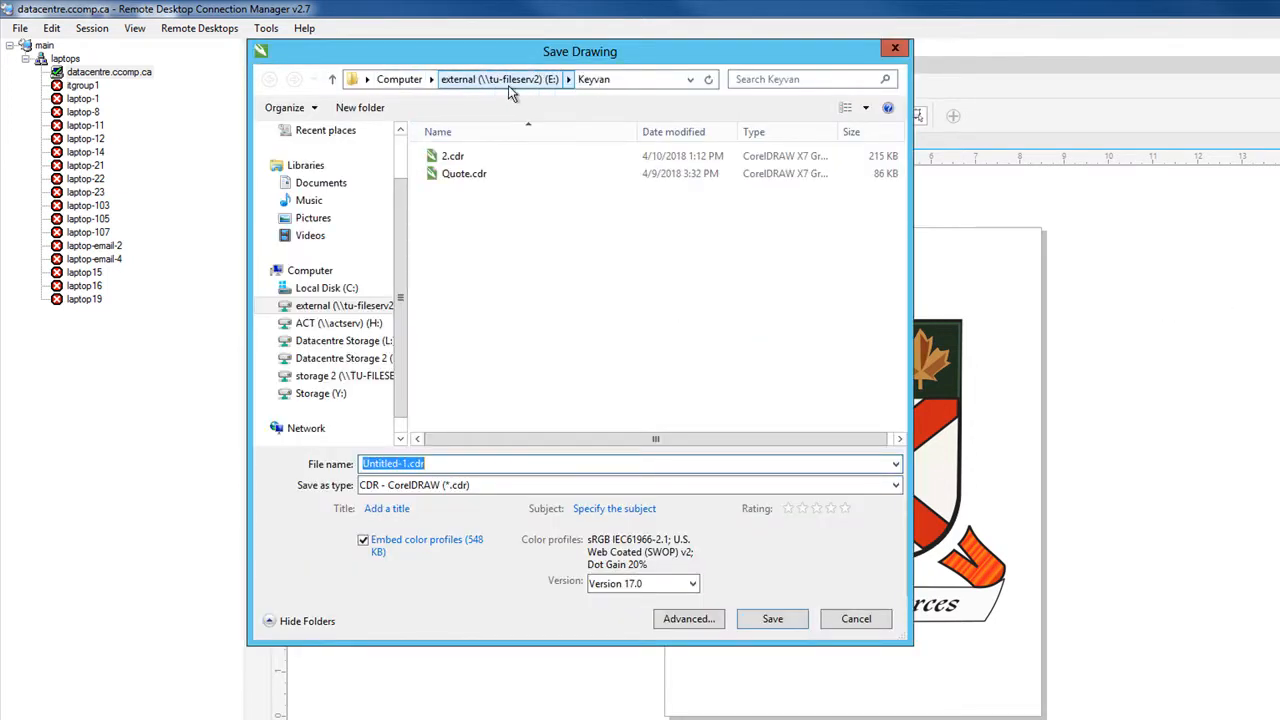
{"action": "left_click", "coordinate": [342, 312]}
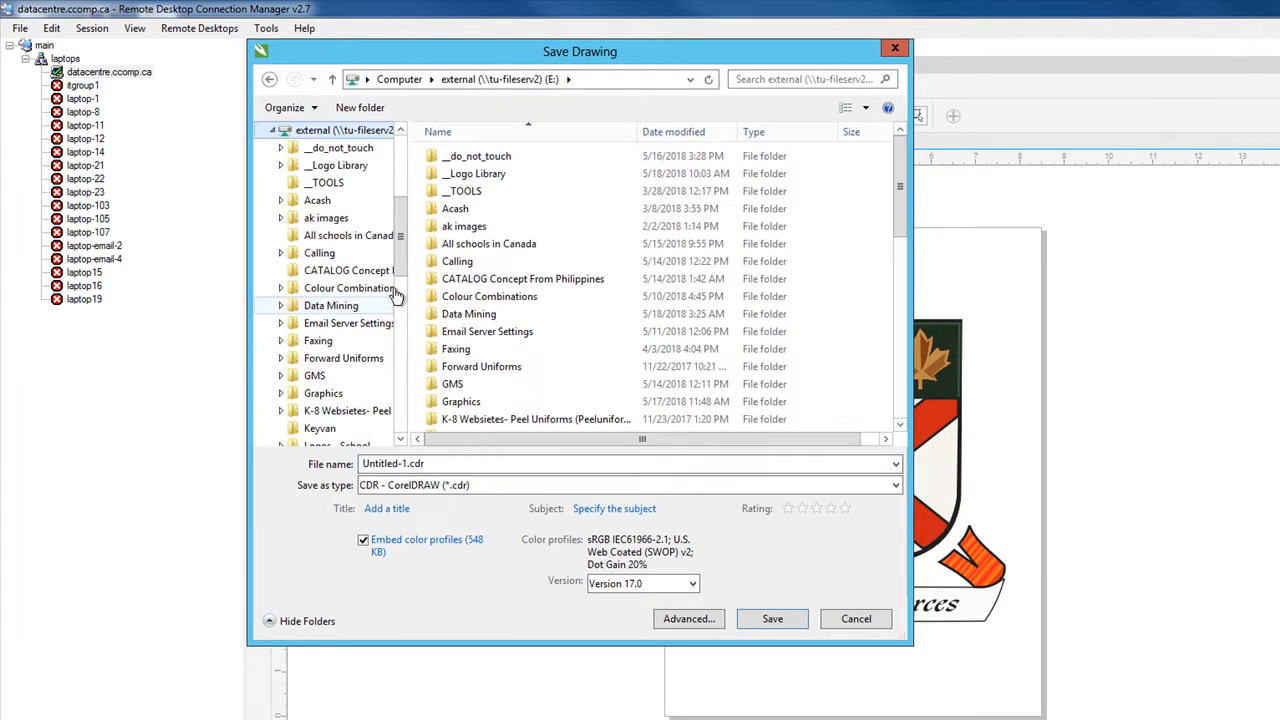
{"action": "double_click", "coordinate": [526, 172]}
{"action": "double_click", "coordinate": [463, 162]}
Step: Look through the CorelDRAW files in the HS in ON folder, going up to __Logo Library and back
{"action": "scroll", "coordinate": [676, 280], "scroll_direction": "down", "scroll_amount": 12}
{"action": "scroll", "coordinate": [676, 290], "scroll_direction": "down", "scroll_amount": 5}
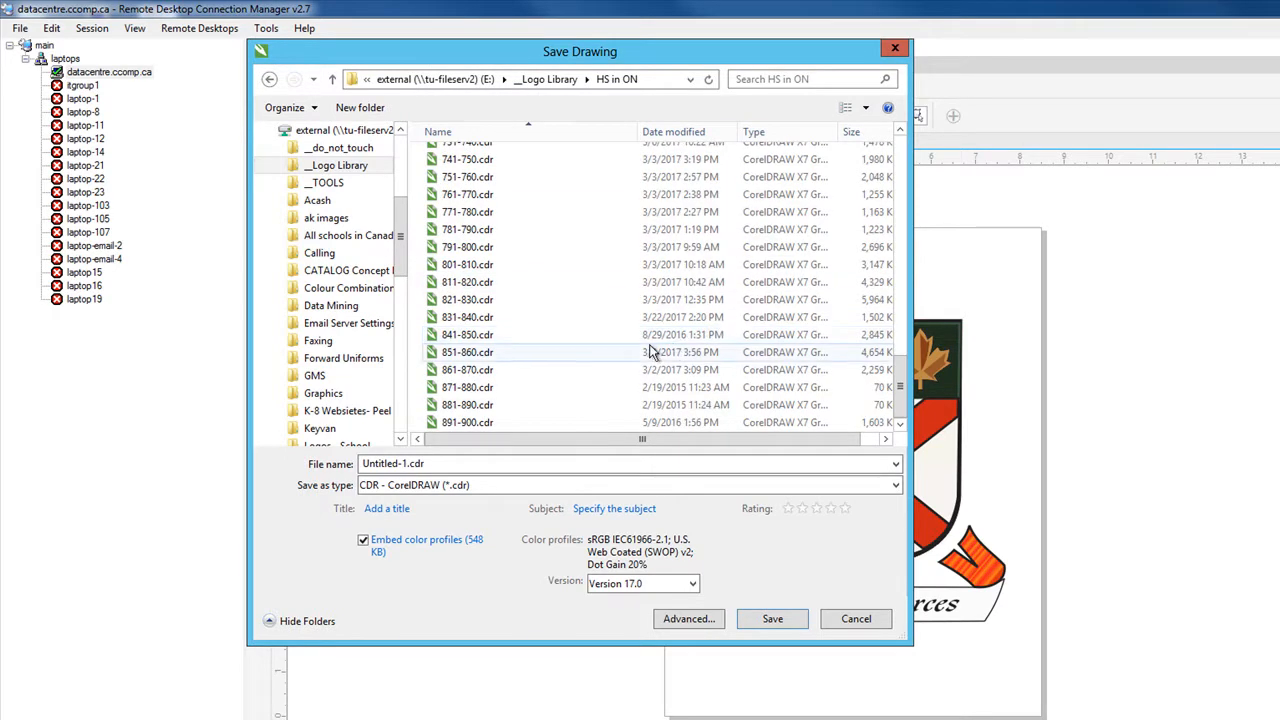
{"action": "scroll", "coordinate": [505, 200], "scroll_direction": "up", "scroll_amount": 20}
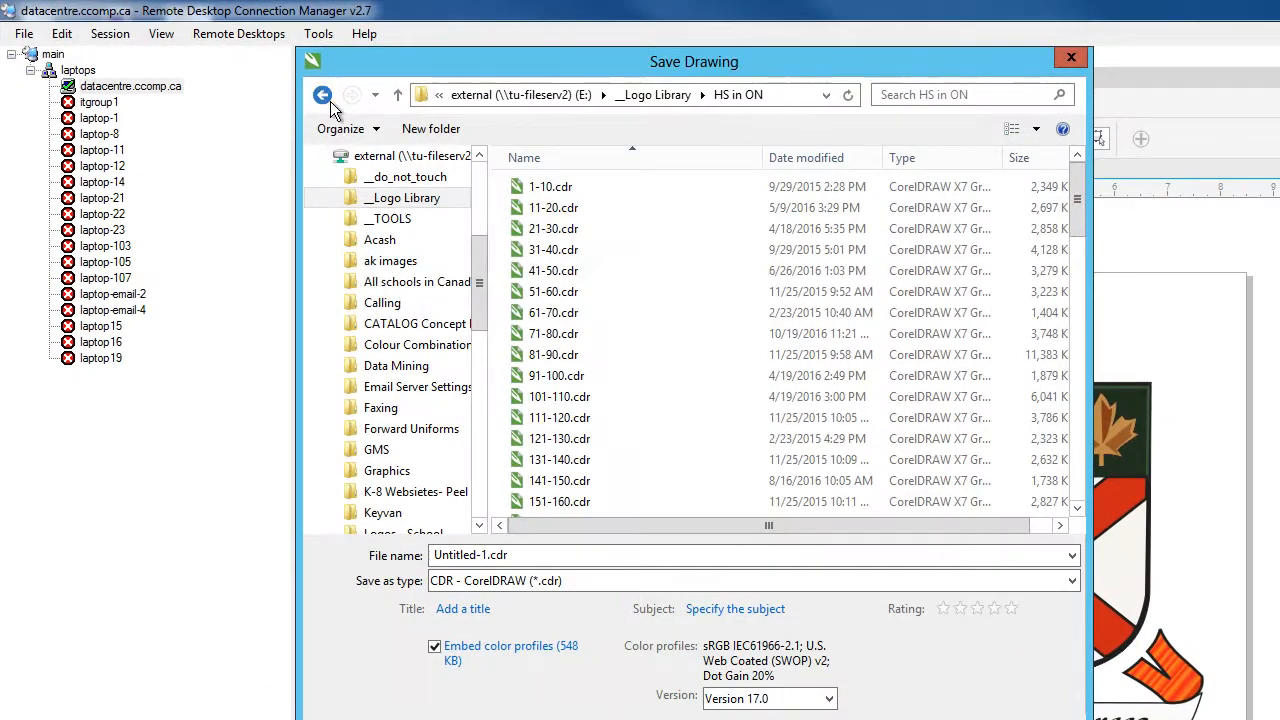
{"action": "left_click", "coordinate": [324, 97]}
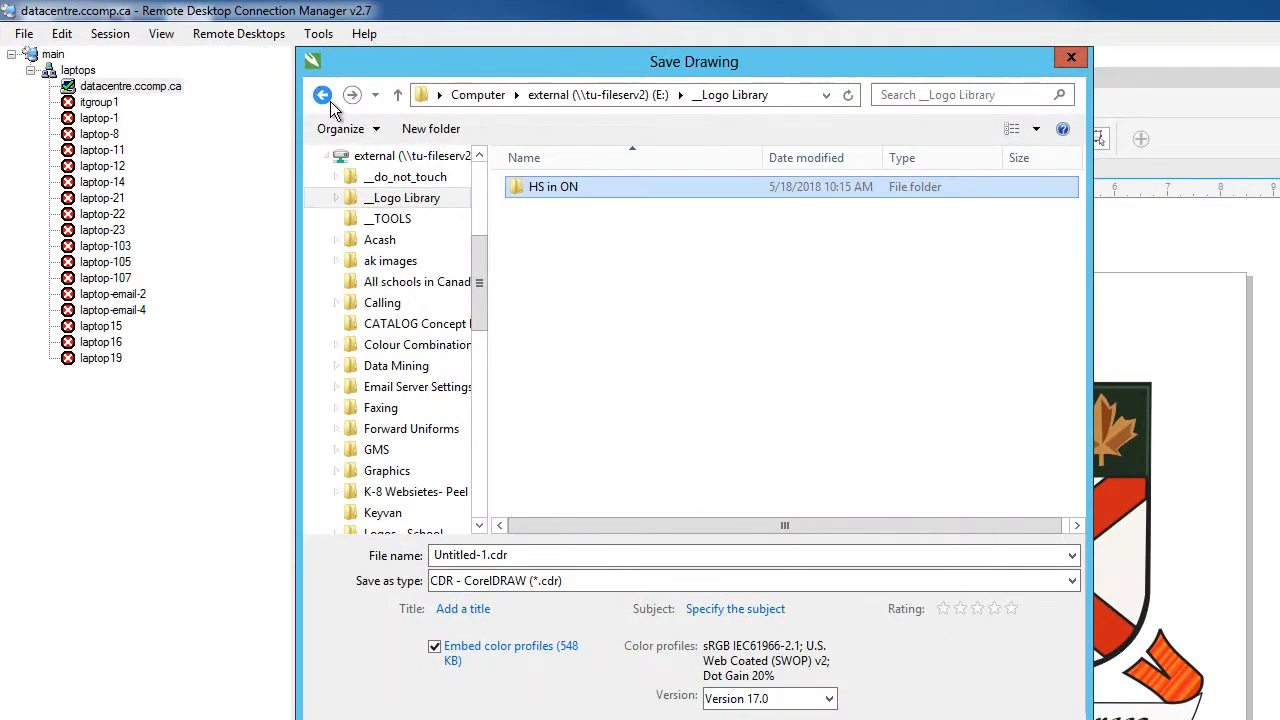
{"action": "double_click", "coordinate": [564, 188]}
{"action": "scroll", "coordinate": [580, 234], "scroll_direction": "down", "scroll_amount": 15}
{"action": "scroll", "coordinate": [652, 384], "scroll_direction": "down", "scroll_amount": 5}
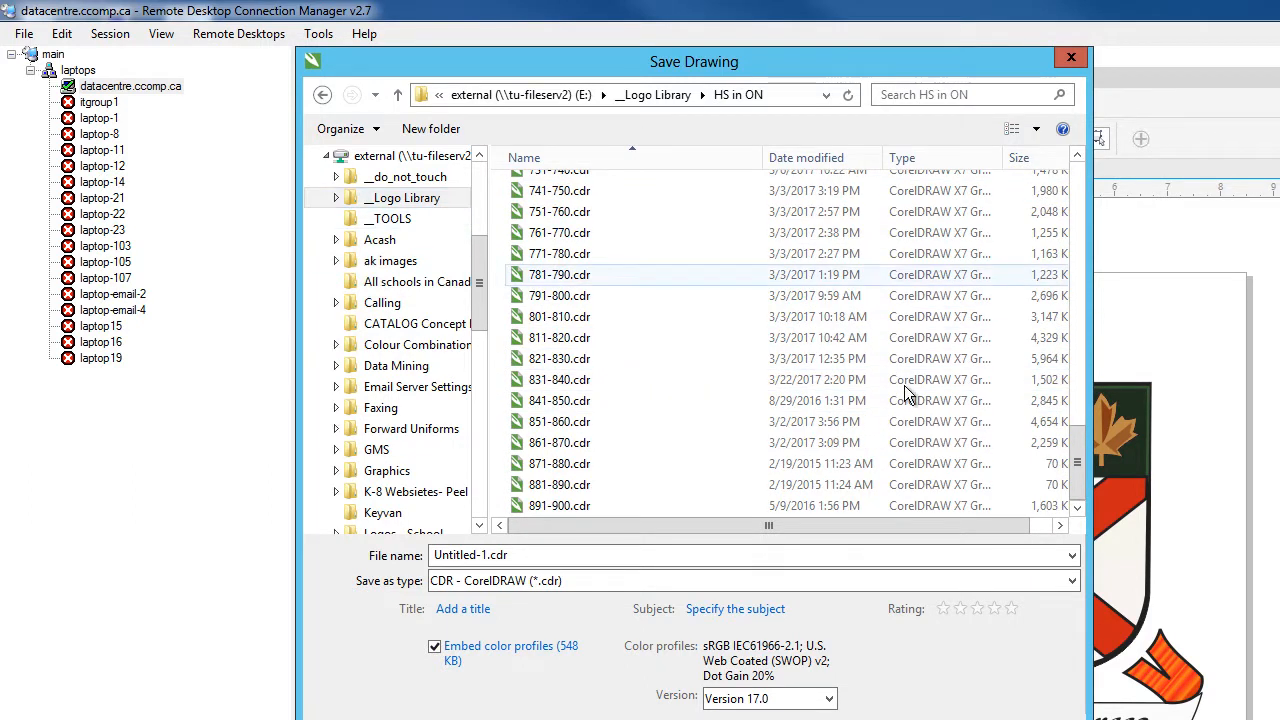
Step: Look through the drive's folders and choose the __Logo Library folder as the save location
{"action": "left_click_drag", "start_coordinate": [478, 272], "coordinate": [492, 348]}
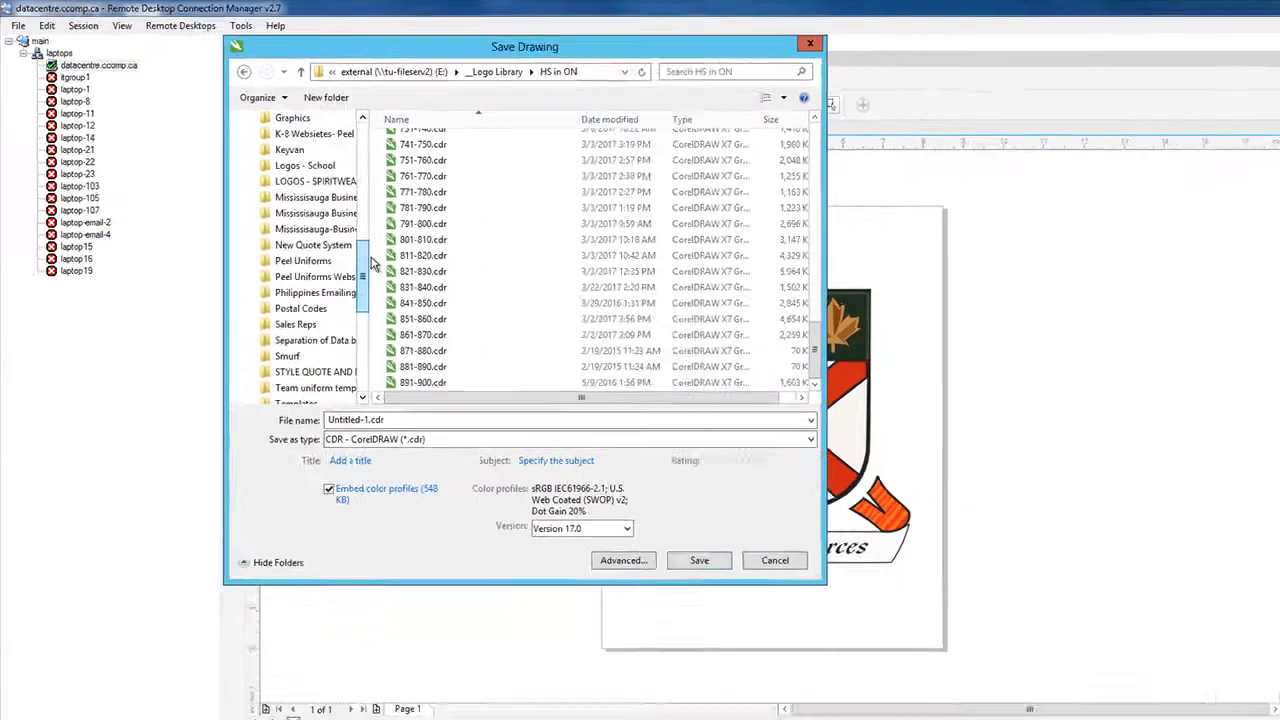
{"action": "left_click_drag", "start_coordinate": [371, 263], "coordinate": [316, 128]}
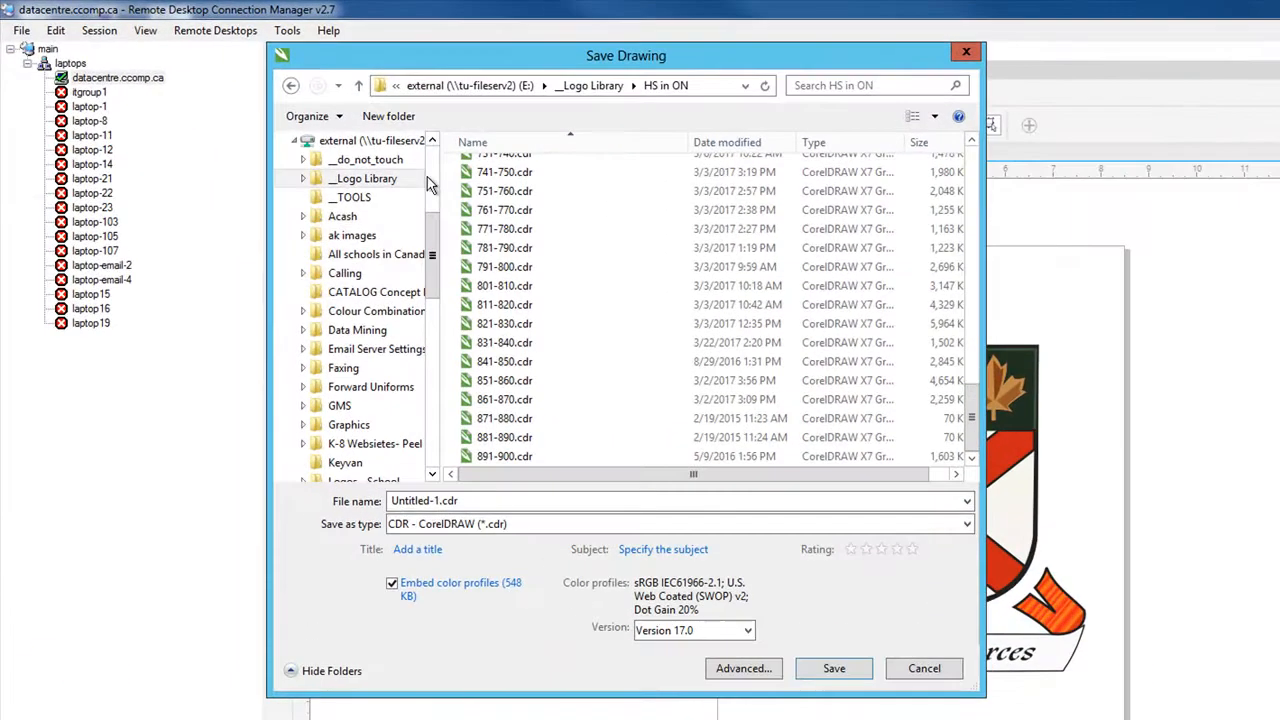
{"action": "scroll", "coordinate": [428, 180], "scroll_direction": "up", "scroll_amount": 5}
{"action": "scroll", "coordinate": [405, 288], "scroll_direction": "down", "scroll_amount": 2}
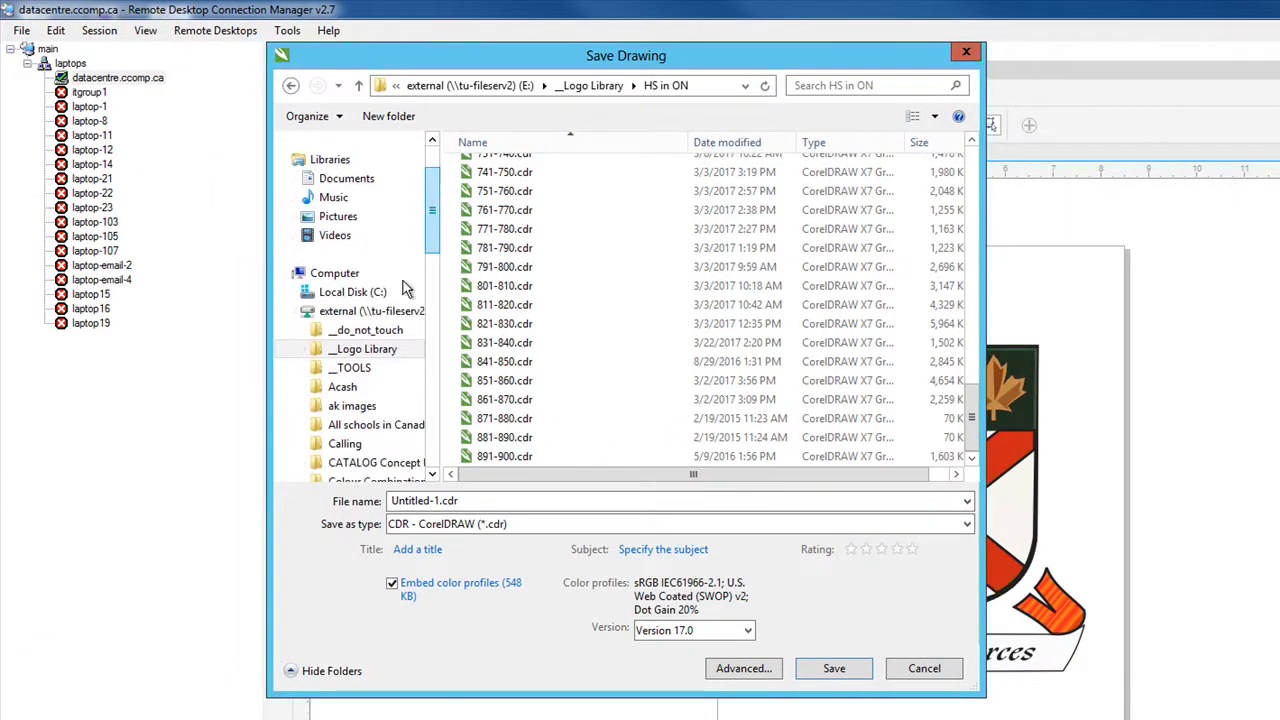
{"action": "left_click", "coordinate": [370, 349]}
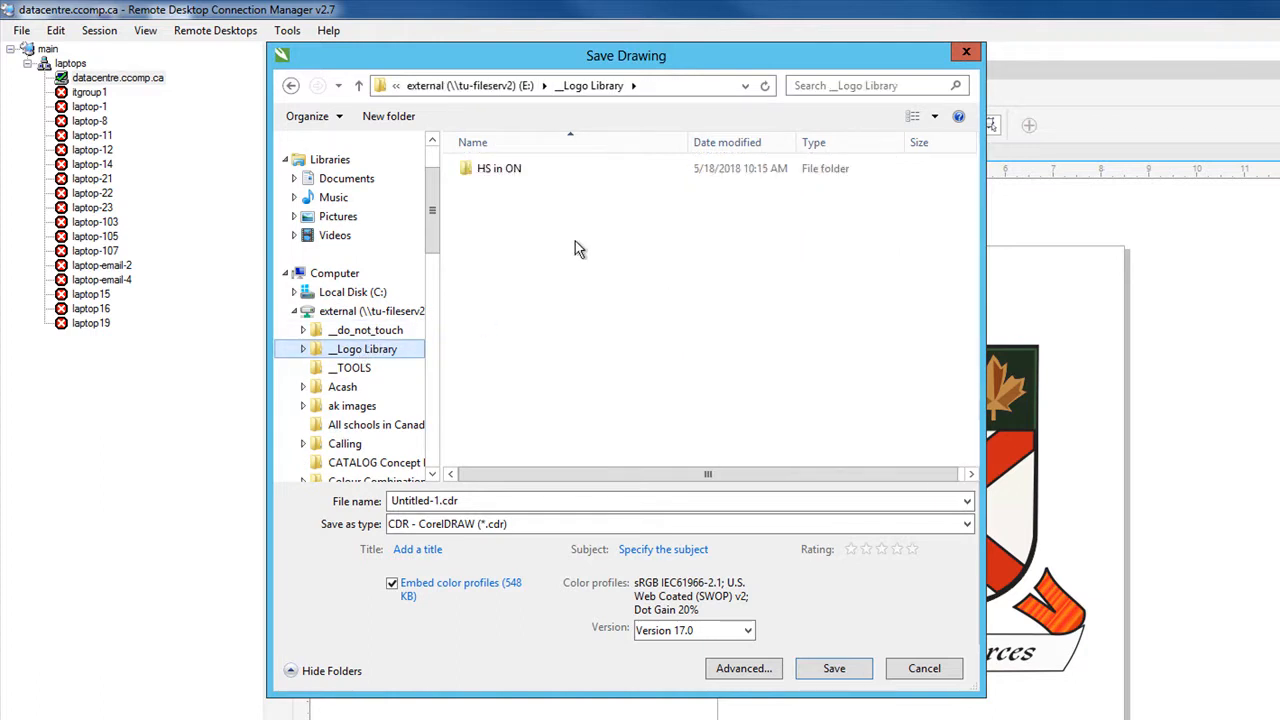
Step: Look through the HS in ON, __Logo Library and All schools in Canada folders for the place to save the drawing
{"action": "double_click", "coordinate": [519, 170]}
{"action": "scroll", "coordinate": [620, 250], "scroll_direction": "down", "scroll_amount": 4}
{"action": "scroll", "coordinate": [600, 257], "scroll_direction": "down", "scroll_amount": 3}
{"action": "left_click", "coordinate": [290, 88]}
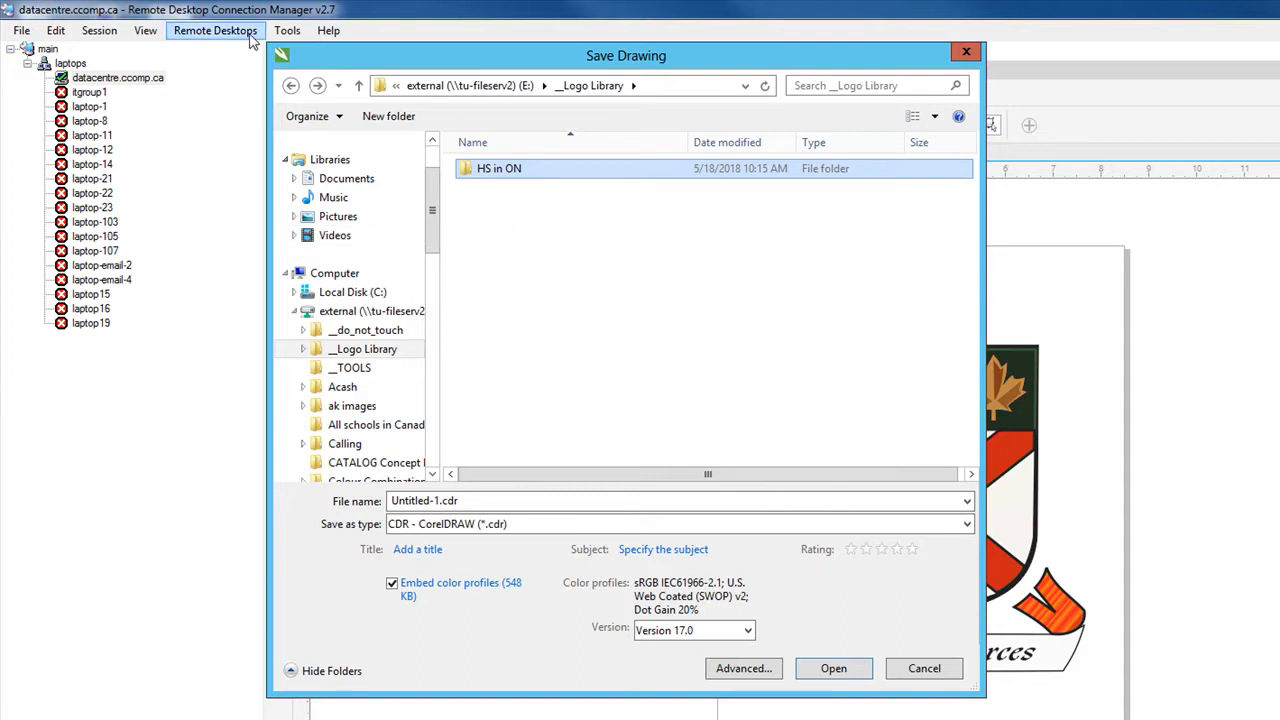
{"action": "left_click", "coordinate": [291, 88]}
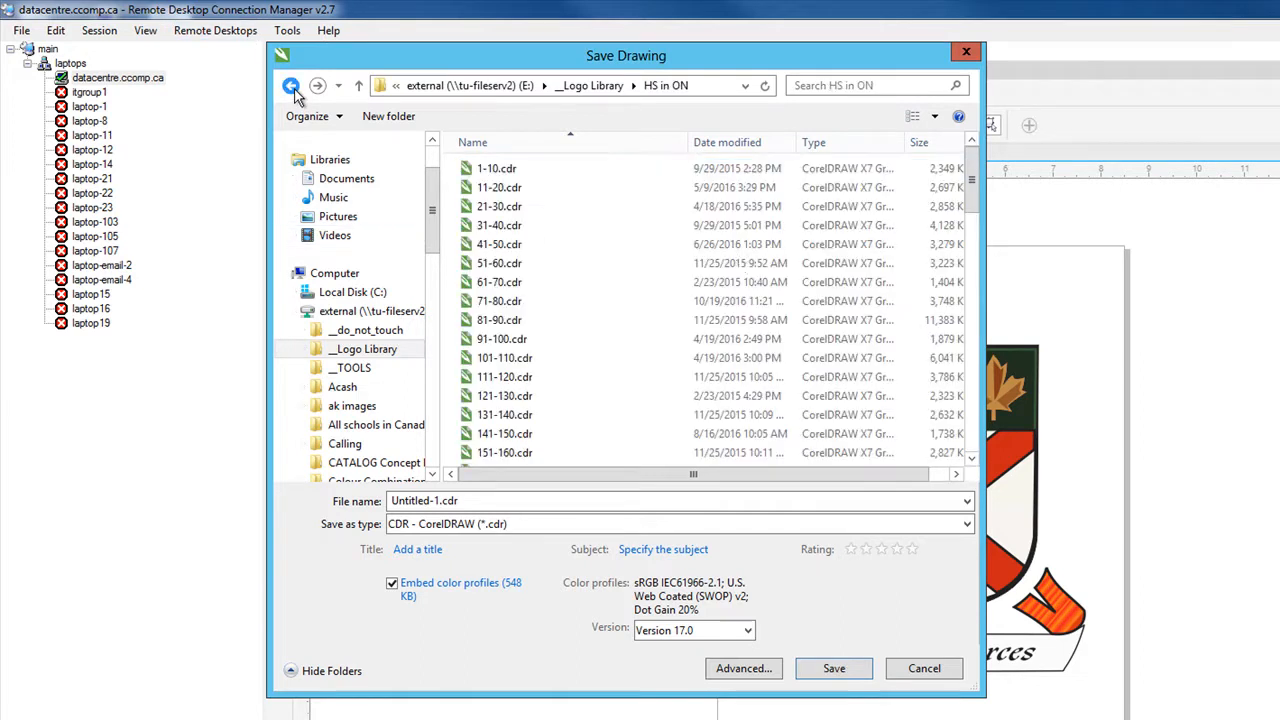
{"action": "left_click", "coordinate": [580, 87]}
{"action": "left_click", "coordinate": [470, 85]}
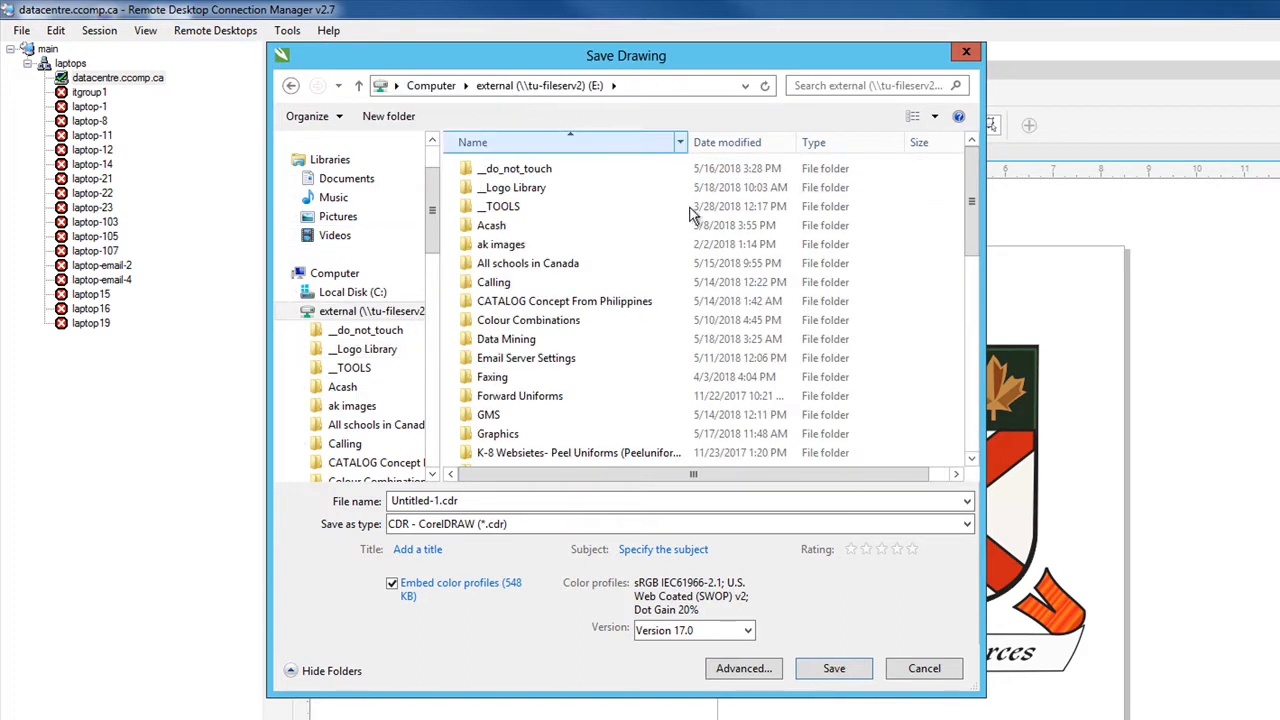
{"action": "double_click", "coordinate": [630, 267]}
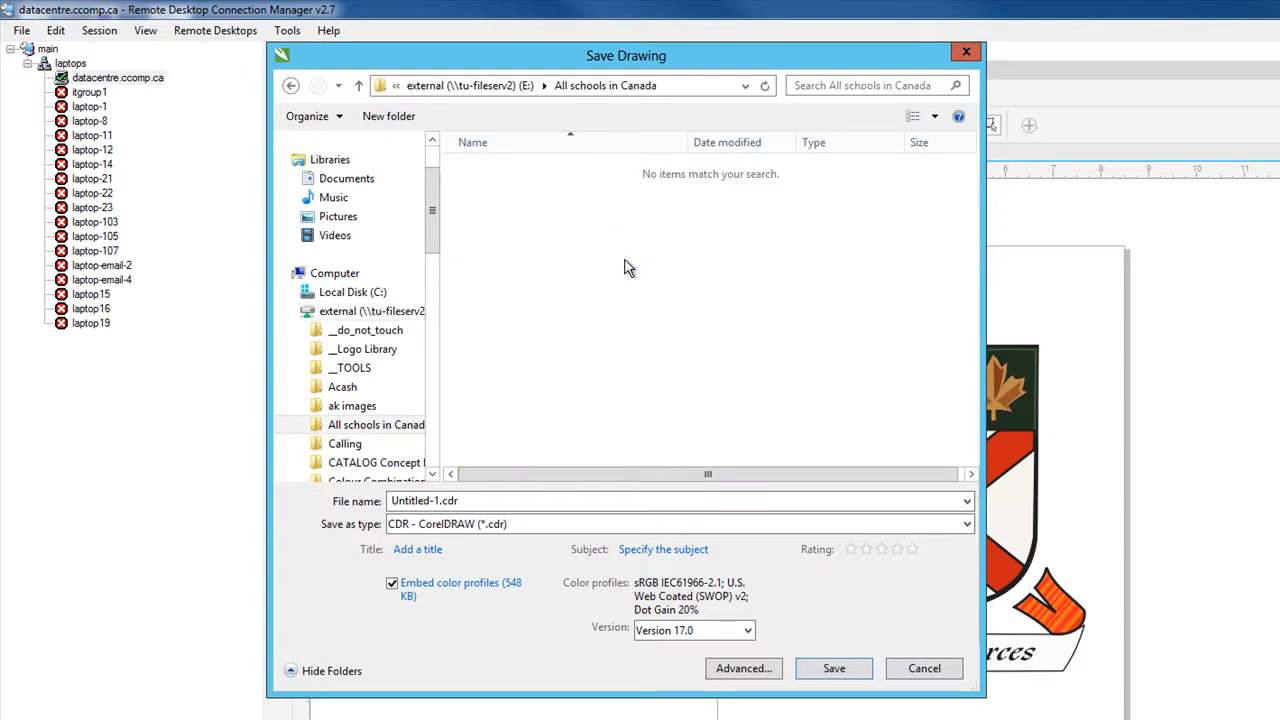
{"action": "left_click", "coordinate": [297, 88]}
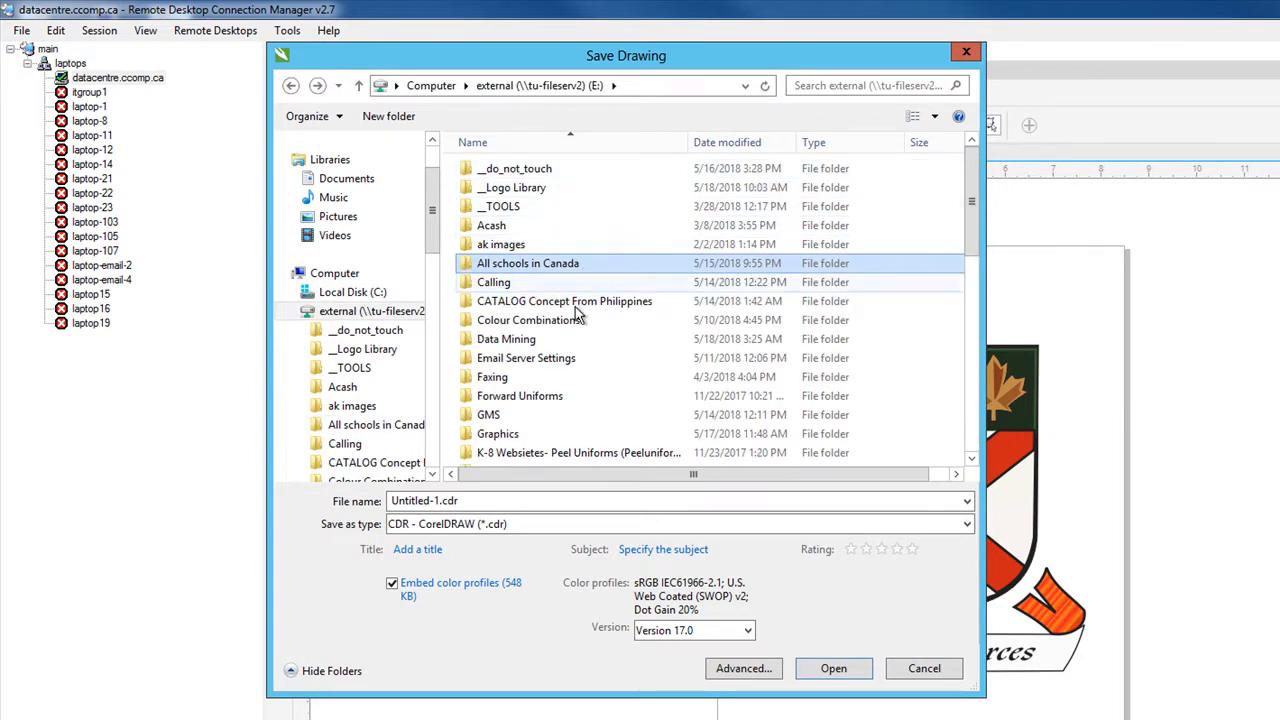
Step: Choose the Logos - School folder on the external (E:) drive as the save location
{"action": "scroll", "coordinate": [575, 330], "scroll_direction": "down", "scroll_amount": 2}
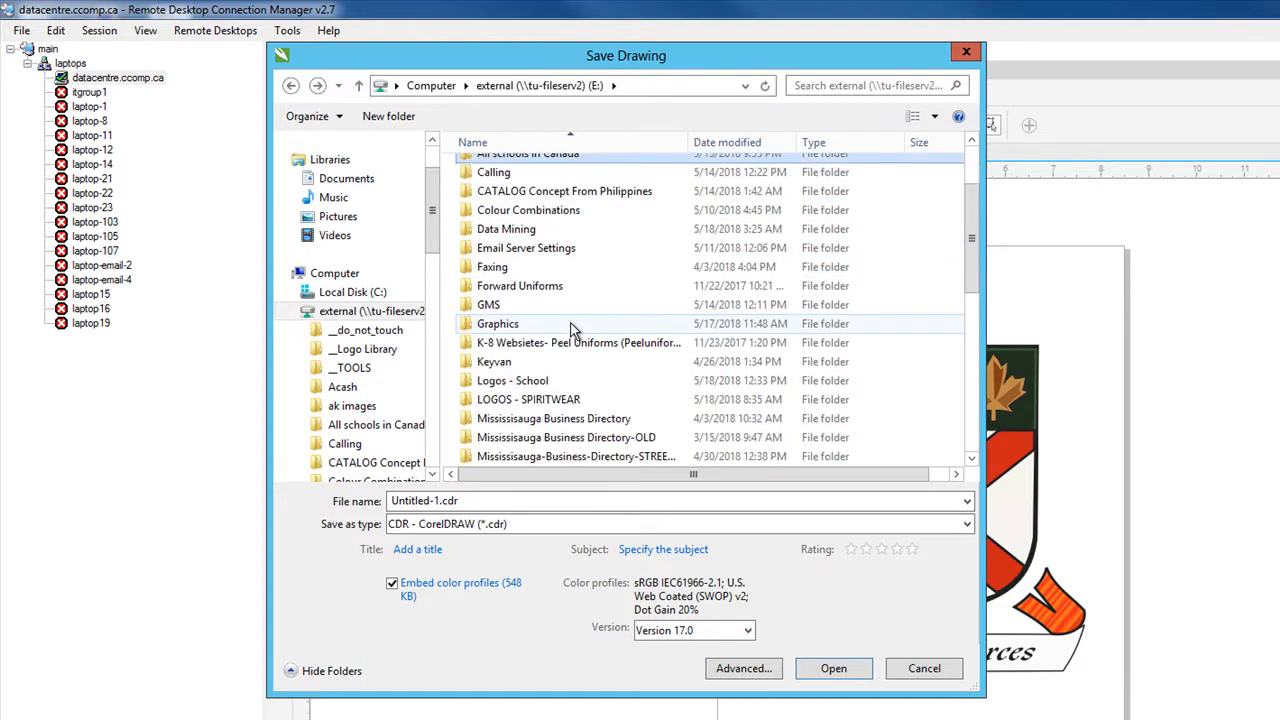
{"action": "scroll", "coordinate": [575, 328], "scroll_direction": "down", "scroll_amount": 1}
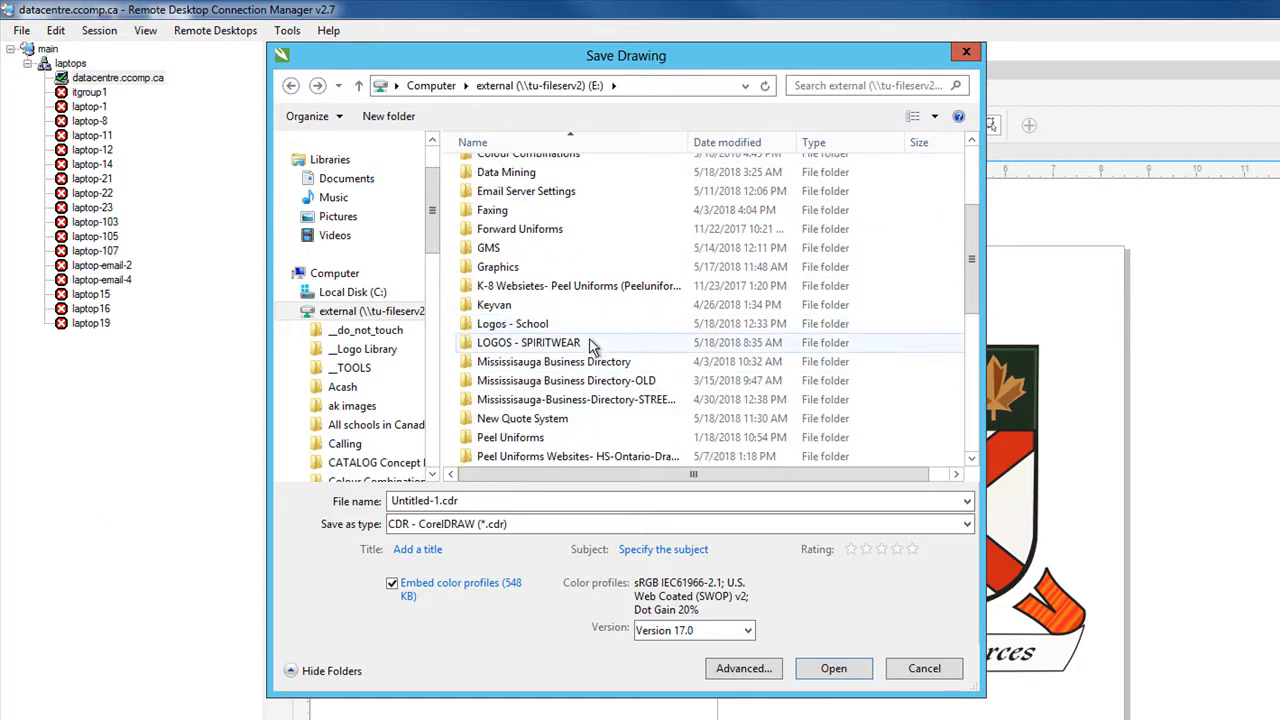
{"action": "left_click", "coordinate": [589, 343]}
{"action": "left_click", "coordinate": [537, 330]}
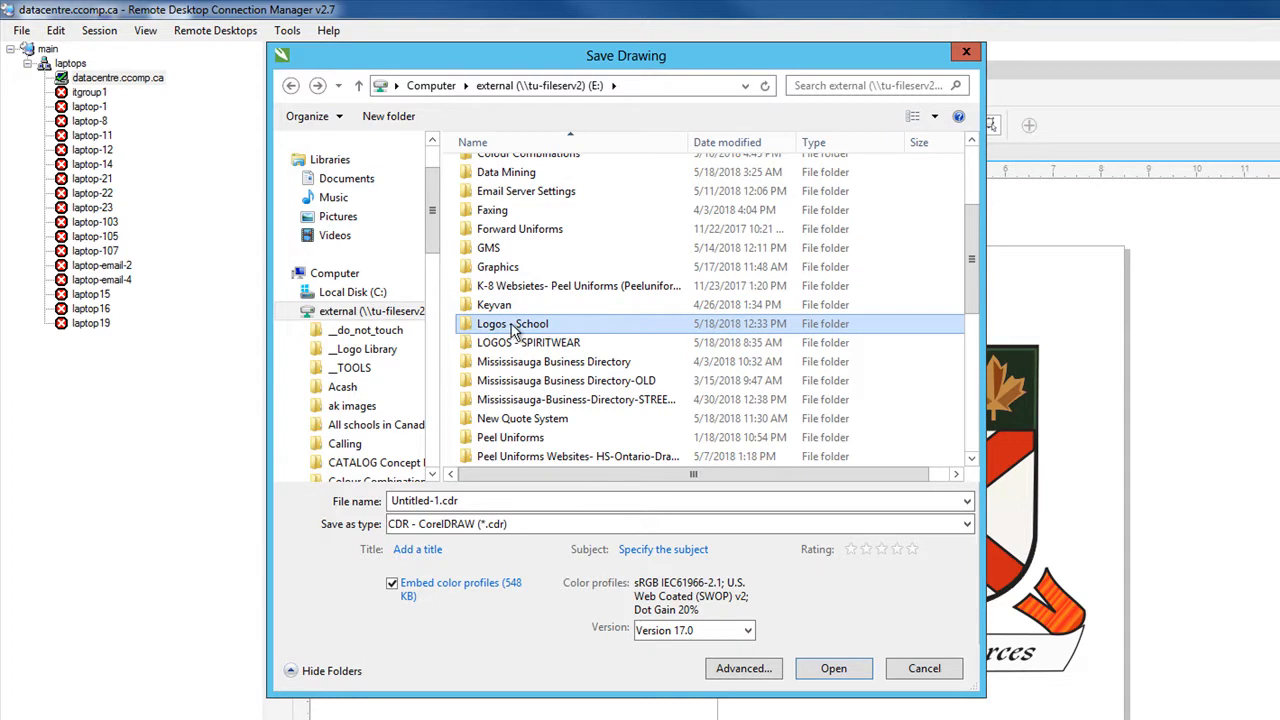
{"action": "double_click", "coordinate": [512, 327]}
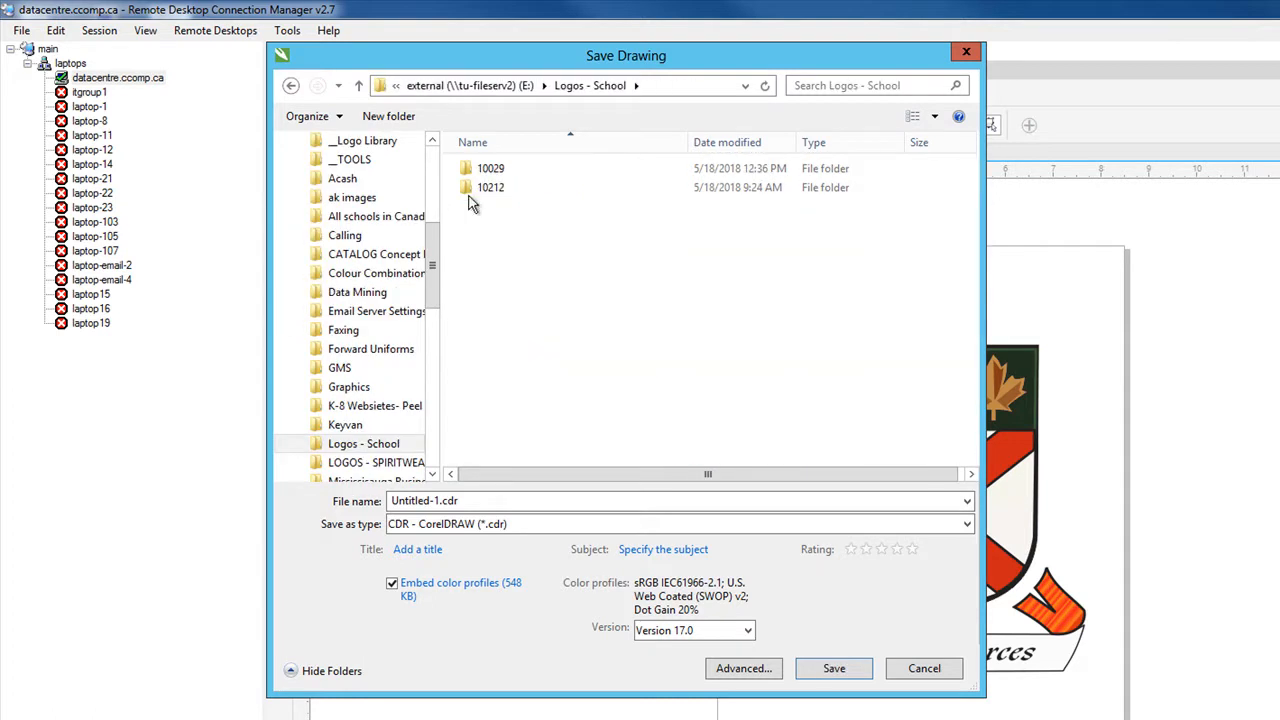
Step: Create a new folder inside Logos - School from the save dialog
{"action": "right_click", "coordinate": [519, 257]}
{"action": "mouse_move", "coordinate": [645, 388]}
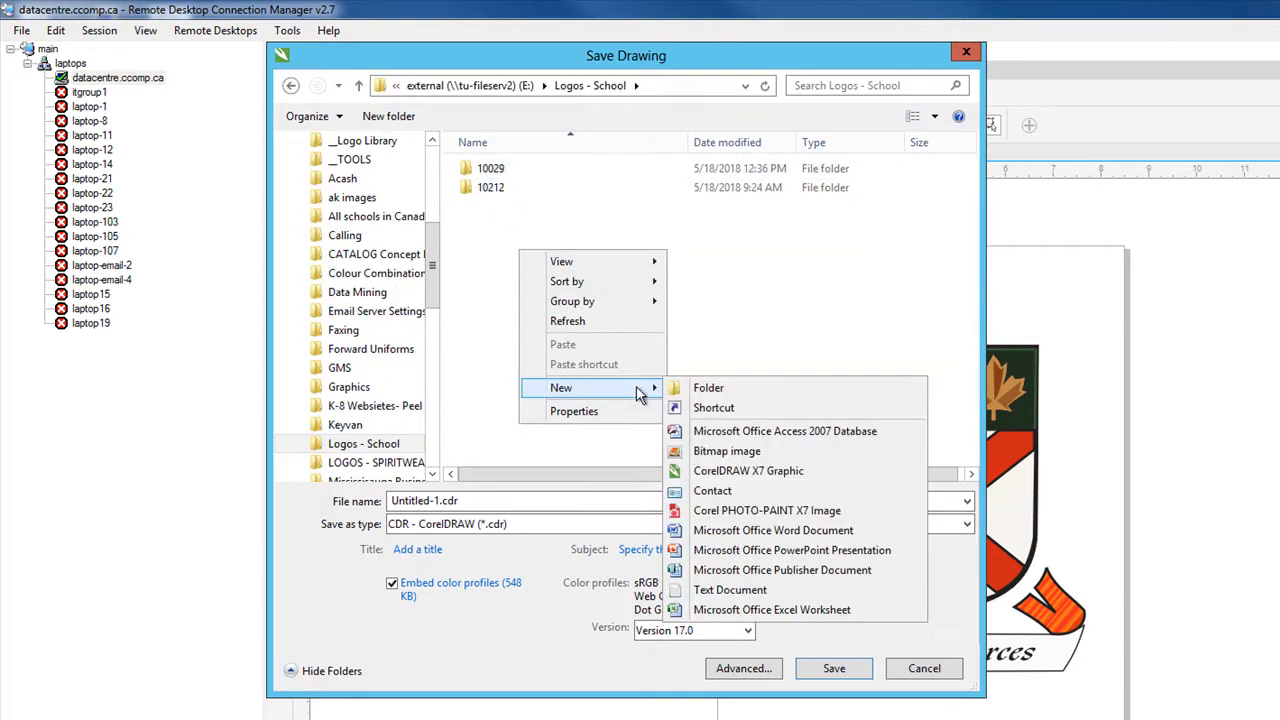
{"action": "left_click", "coordinate": [750, 393]}
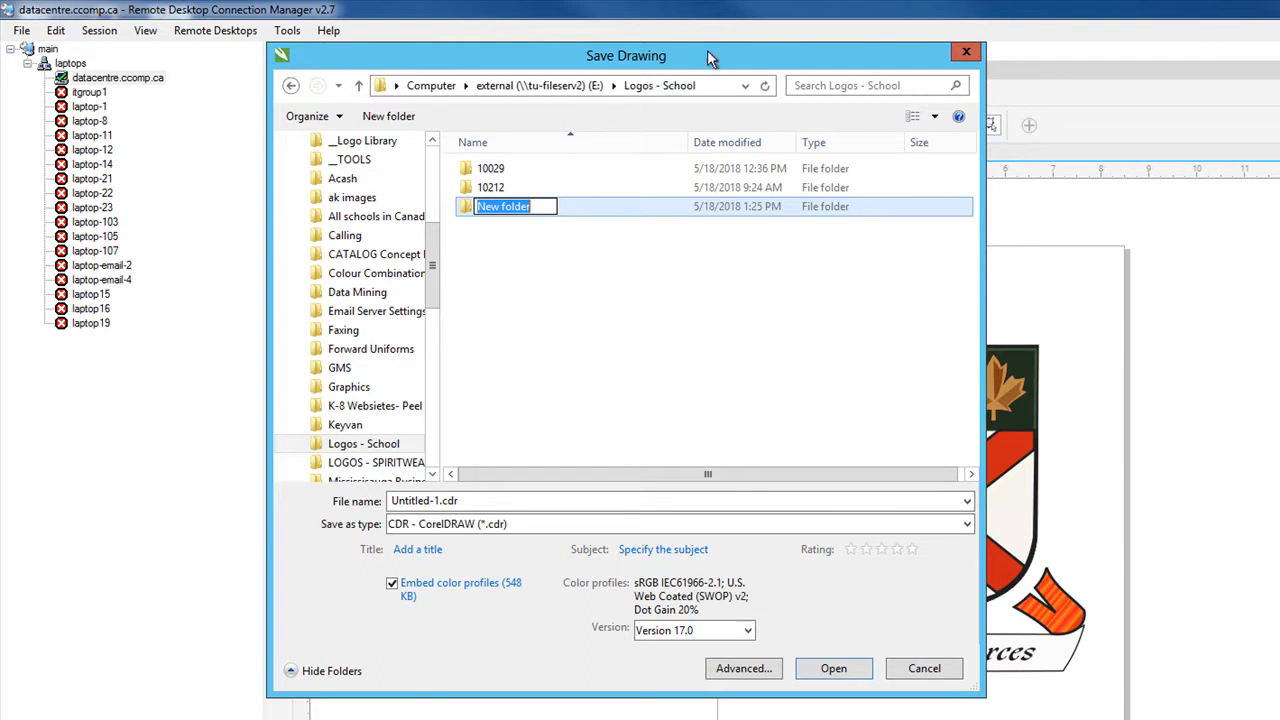
{"action": "mouse_move", "coordinate": [1175, 251]}
{"action": "left_mouse_down"}
{"action": "mouse_move", "coordinate": [1195, 247]}
{"action": "mouse_move", "coordinate": [1008, 92]}
{"action": "left_mouse_up"}
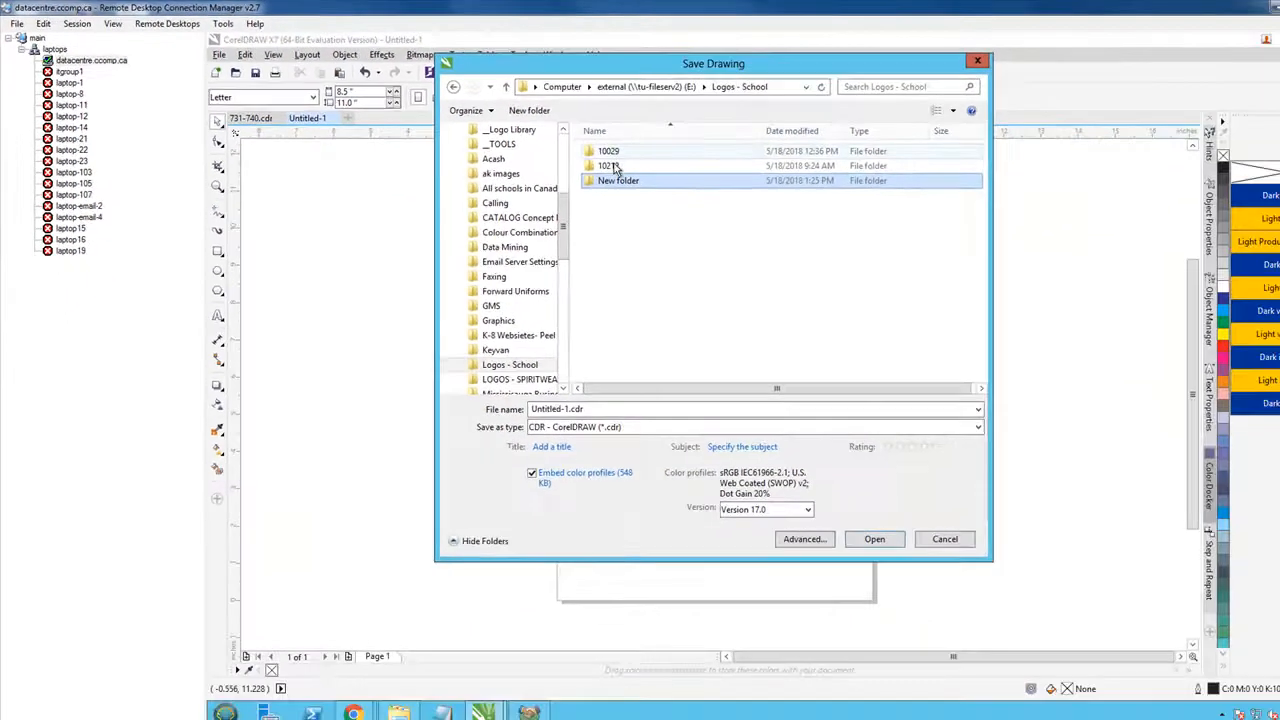
Step: Switch to Sage ACT! and copy the Code value from the St Patrick's High School record
{"action": "left_click", "coordinate": [503, 681]}
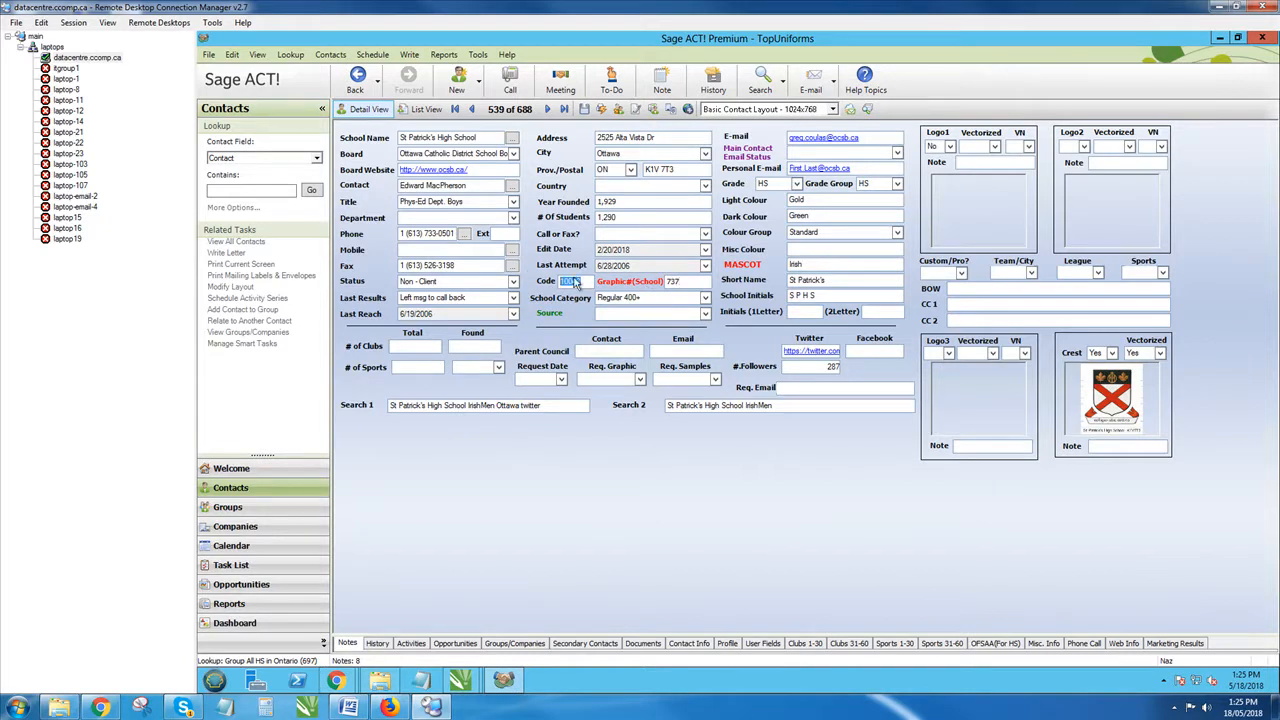
{"action": "right_click", "coordinate": [575, 283]}
{"action": "left_click", "coordinate": [592, 321]}
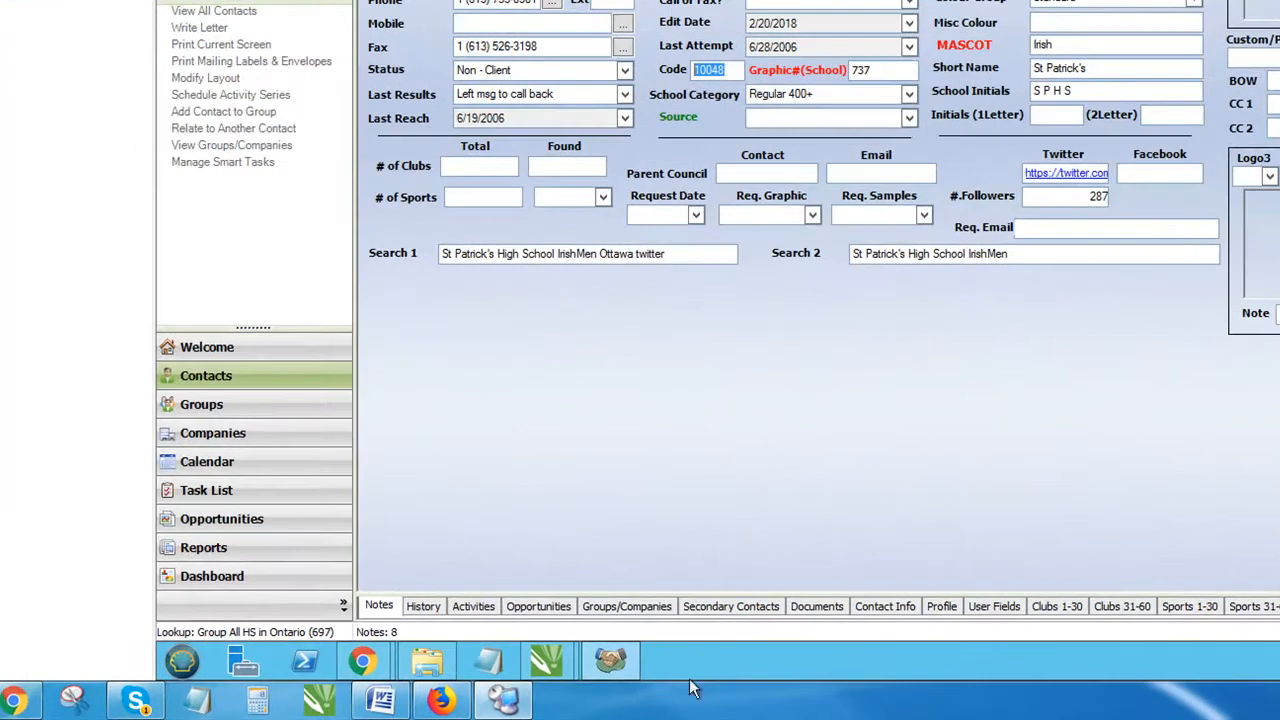
Step: Return to the Untitled-1 drawing in CorelDRAW and name the new folder in its save dialog 10048
{"action": "left_click", "coordinate": [445, 668]}
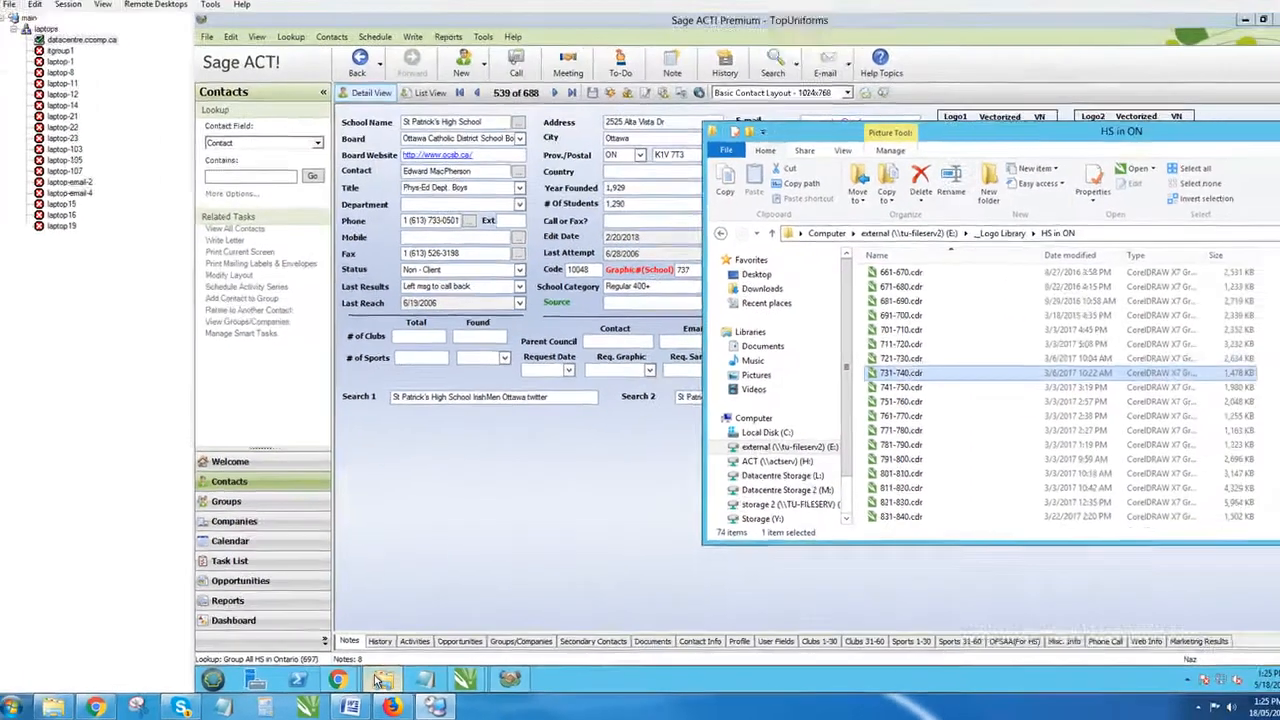
{"action": "left_click", "coordinate": [414, 666]}
{"action": "left_click", "coordinate": [470, 678]}
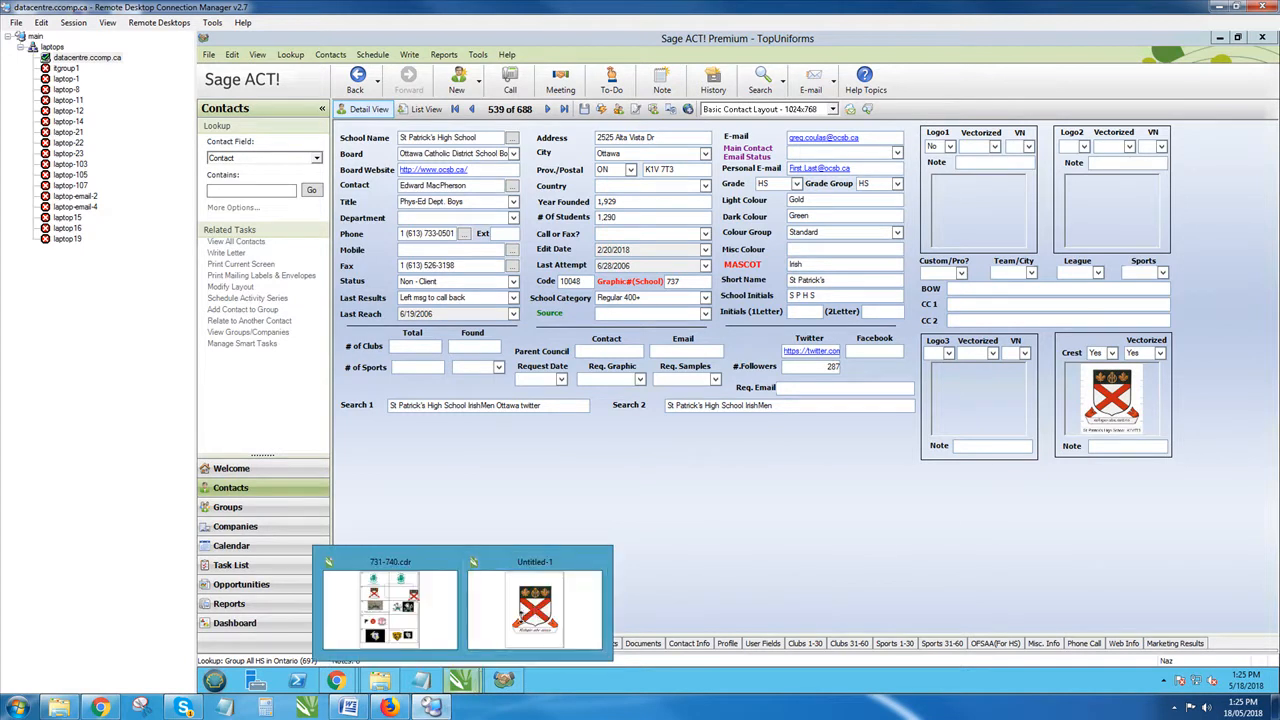
{"action": "left_click", "coordinate": [535, 605]}
{"action": "left_click", "coordinate": [594, 173]}
{"action": "type", "text": "10048"}
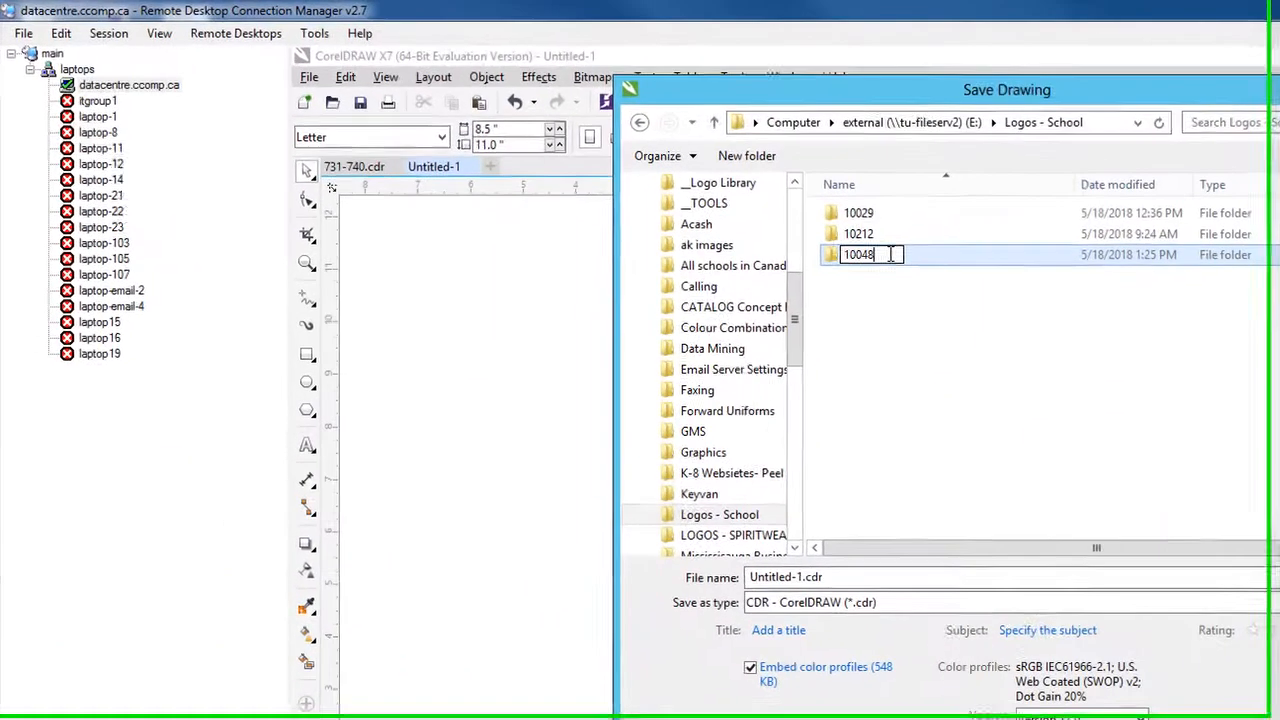
{"action": "left_click", "coordinate": [723, 220]}
Step: Save the drawing as 10048-737 in CDR format inside the 10048 folder
{"action": "double_click", "coordinate": [869, 257]}
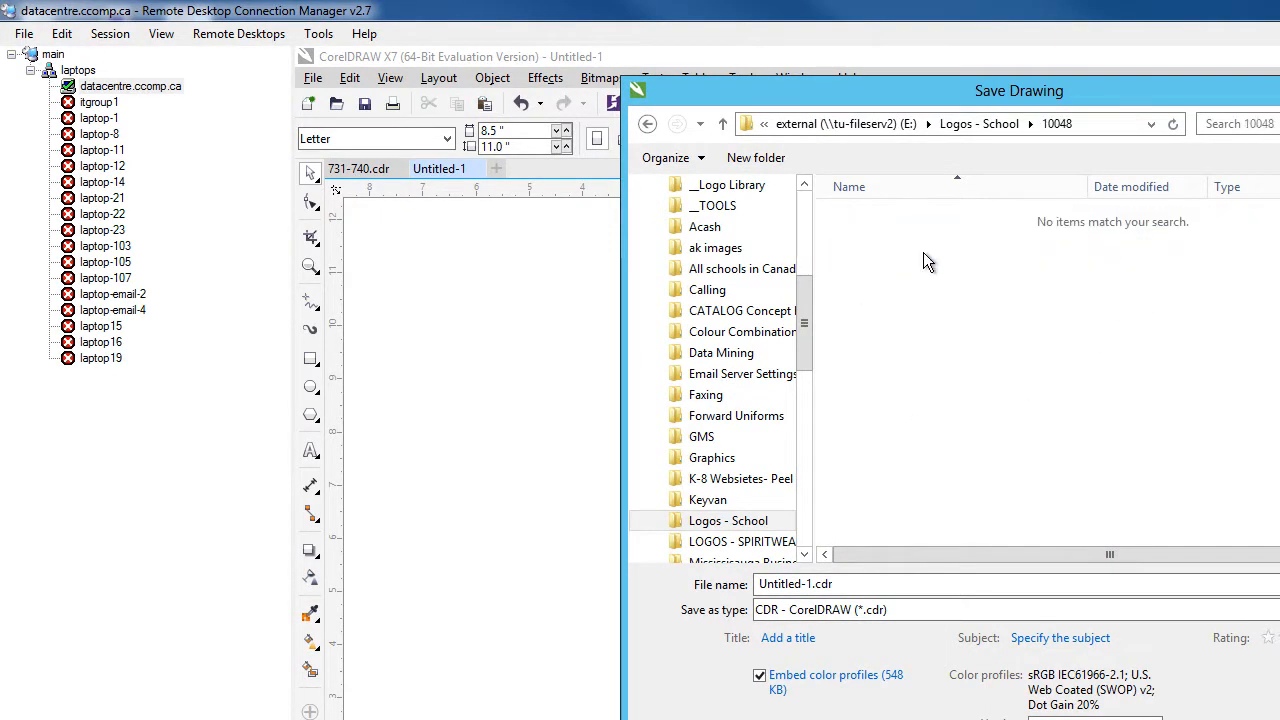
{"action": "double_click", "coordinate": [808, 584]}
{"action": "type", "text": "10048-737"}
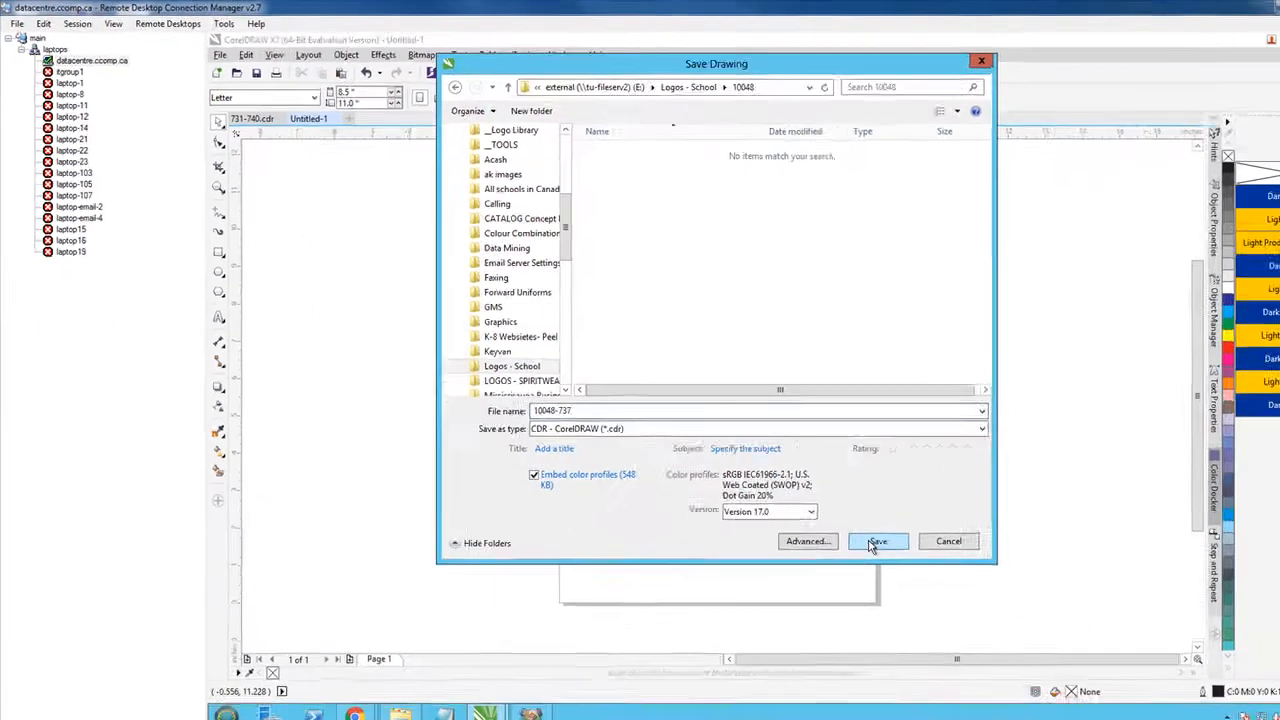
{"action": "left_click", "coordinate": [876, 542]}
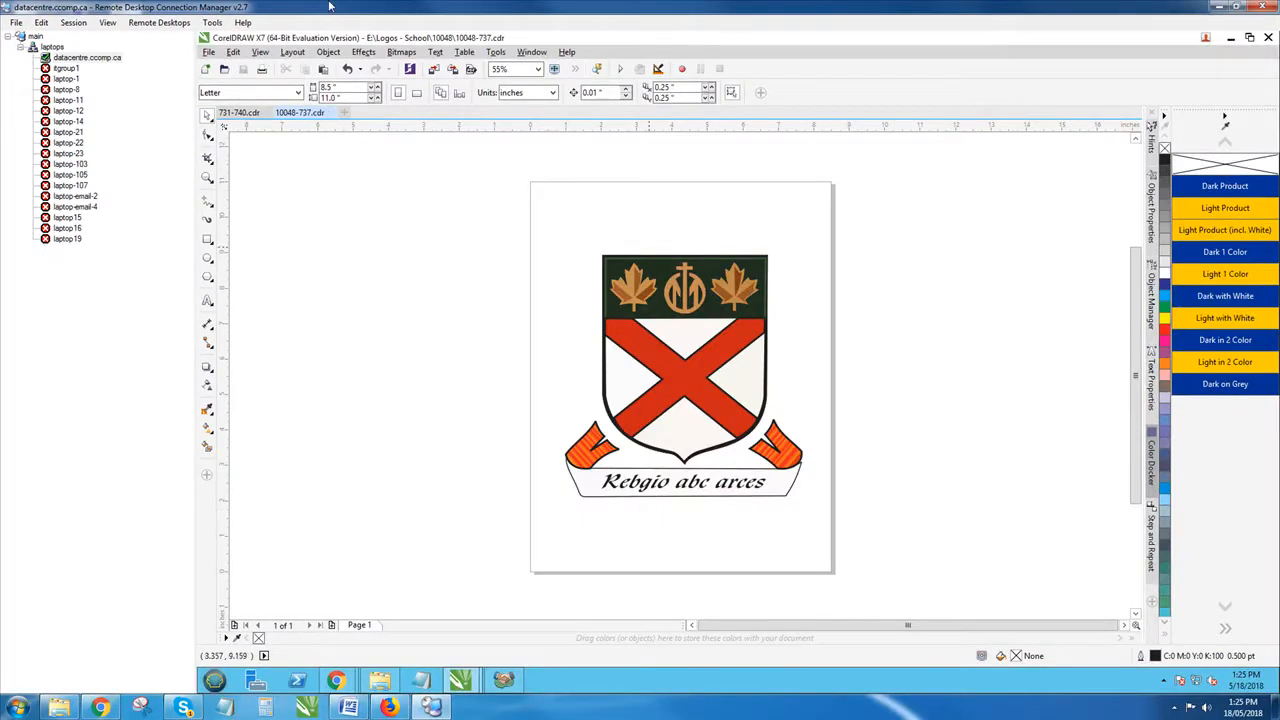
Step: Start exporting the crest and browse to the 10048 folder inside Logos - School on the external (E:) drive
{"action": "left_click", "coordinate": [212, 52]}
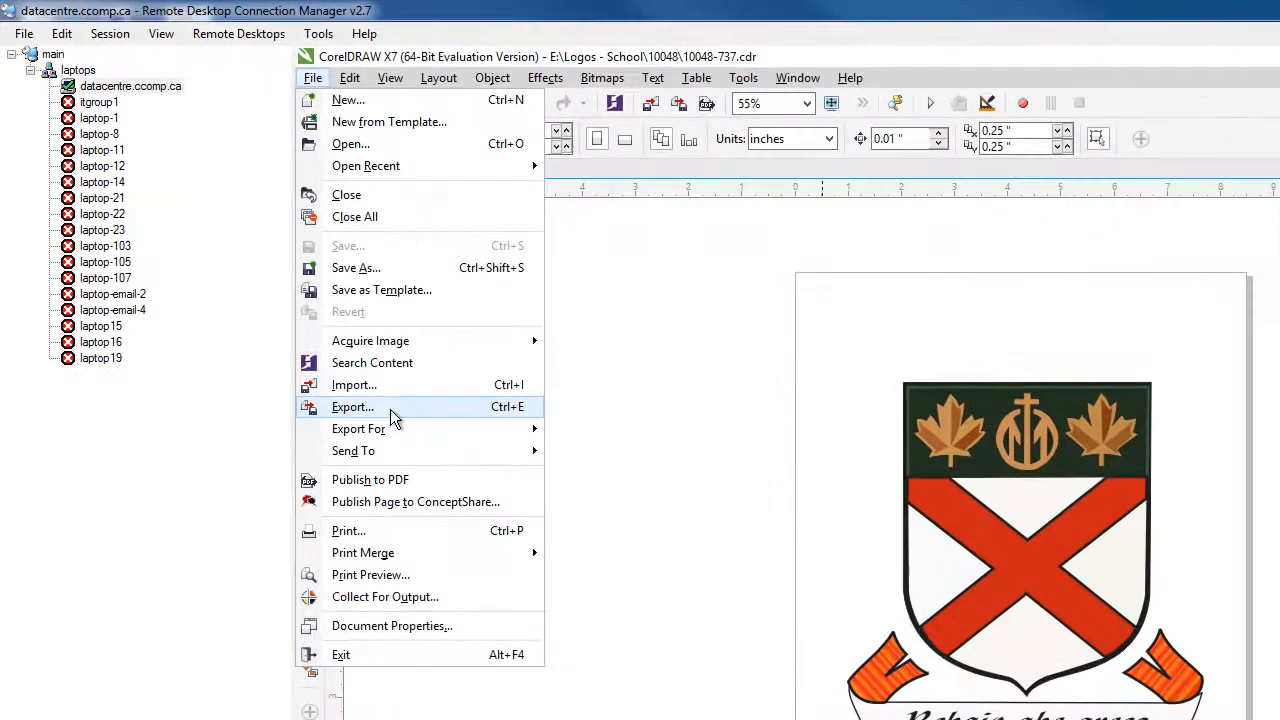
{"action": "left_click", "coordinate": [258, 271]}
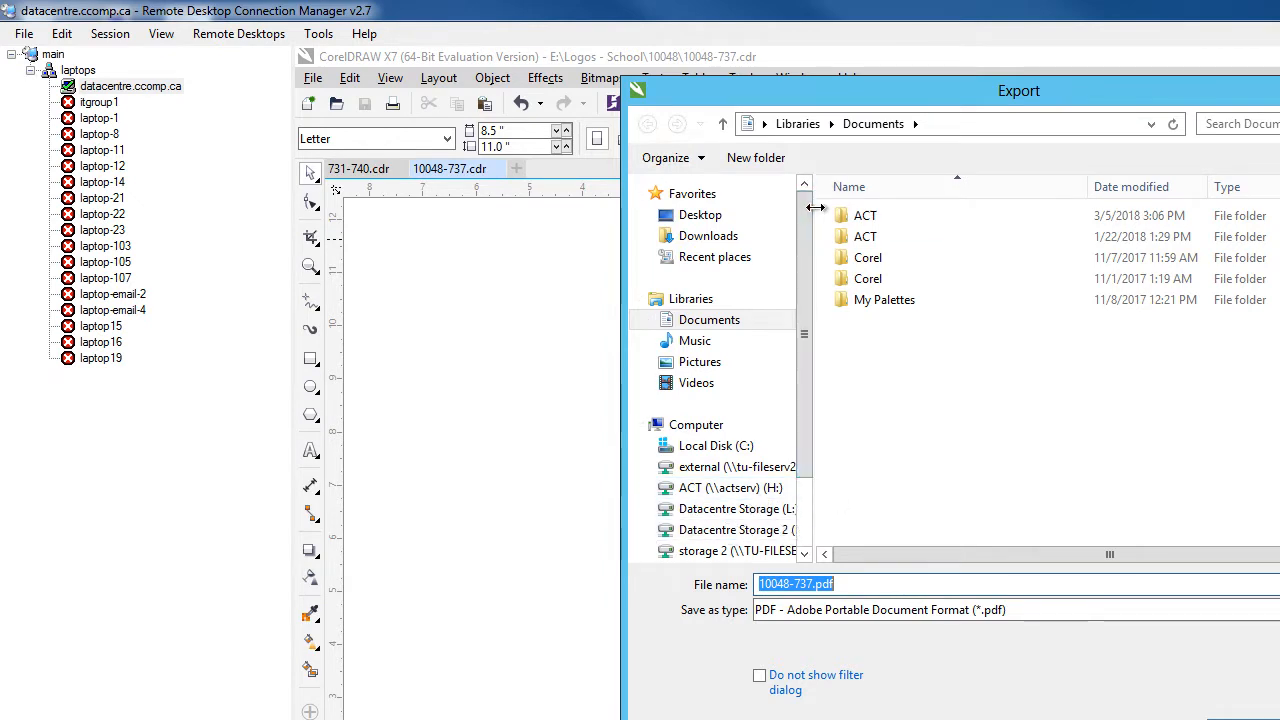
{"action": "left_click_drag", "start_coordinate": [814, 213], "coordinate": [881, 222]}
{"action": "left_click", "coordinate": [750, 470]}
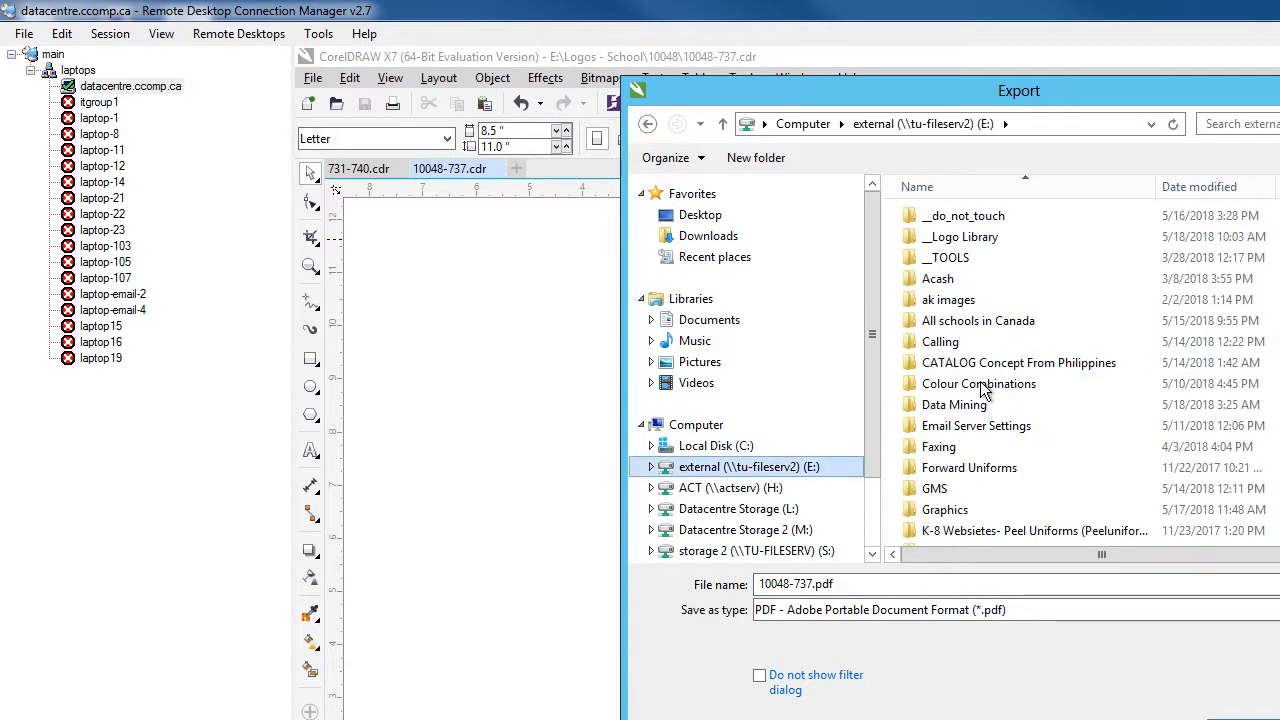
{"action": "scroll", "coordinate": [1047, 500], "scroll_direction": "down", "scroll_amount": 5}
{"action": "scroll", "coordinate": [1050, 500], "scroll_direction": "down", "scroll_amount": 3}
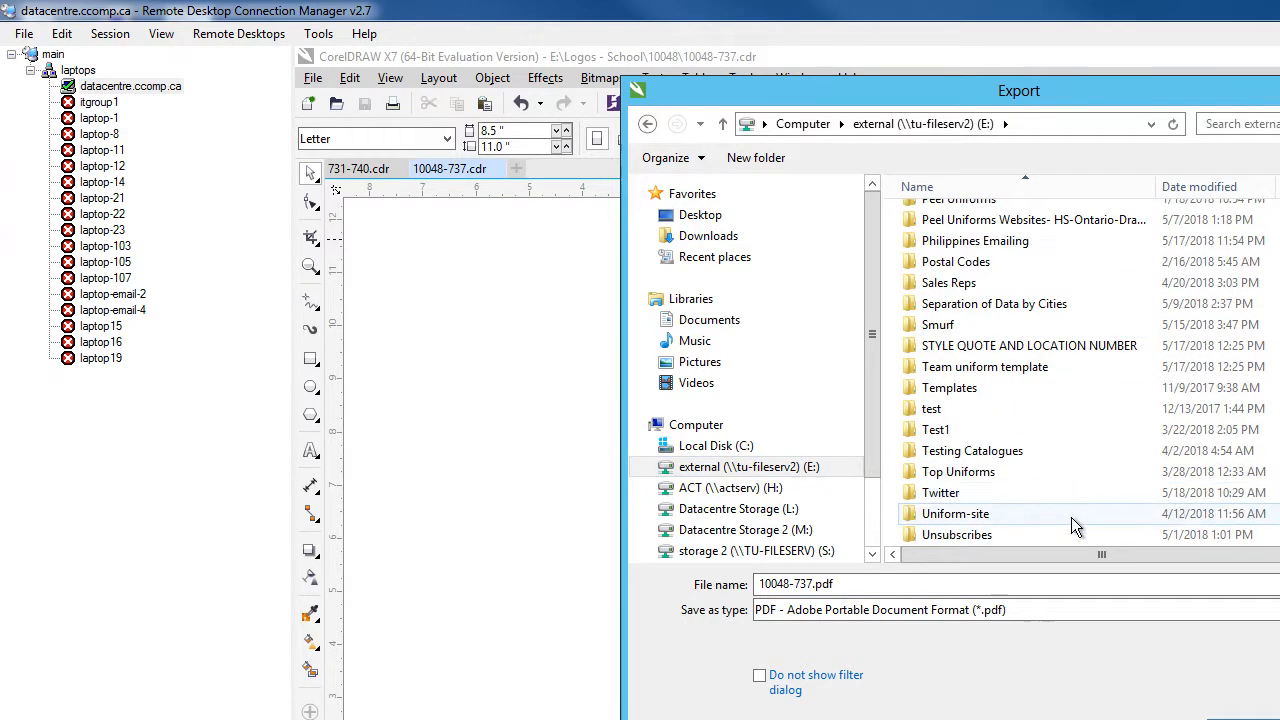
{"action": "scroll", "coordinate": [1061, 453], "scroll_direction": "down", "scroll_amount": 1}
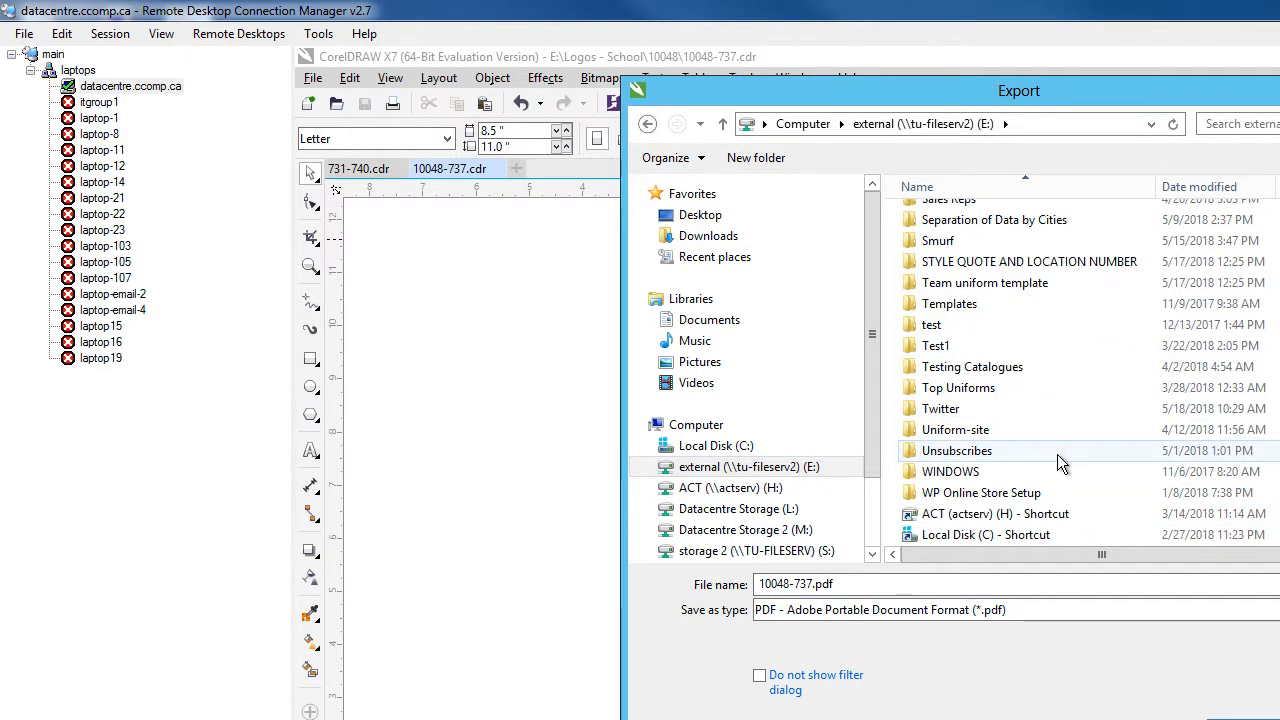
{"action": "scroll", "coordinate": [1058, 454], "scroll_direction": "up", "scroll_amount": 6}
{"action": "left_click", "coordinate": [1010, 366]}
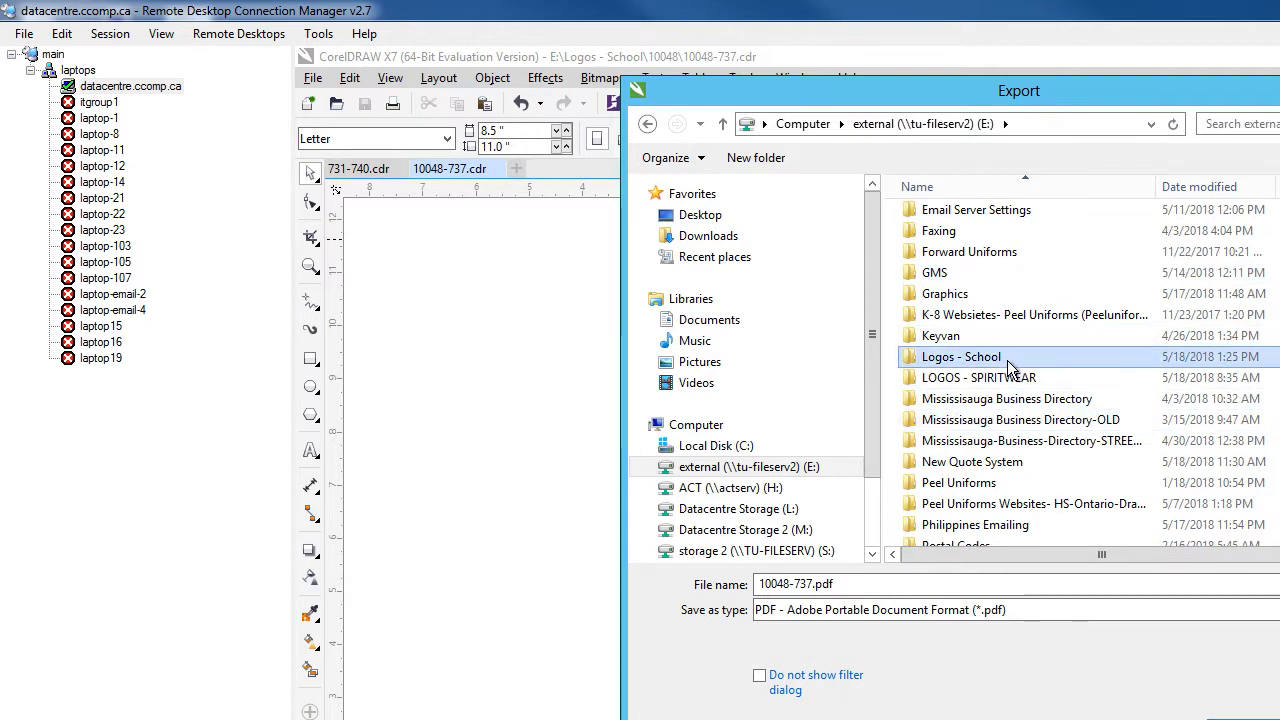
{"action": "double_click", "coordinate": [1000, 362]}
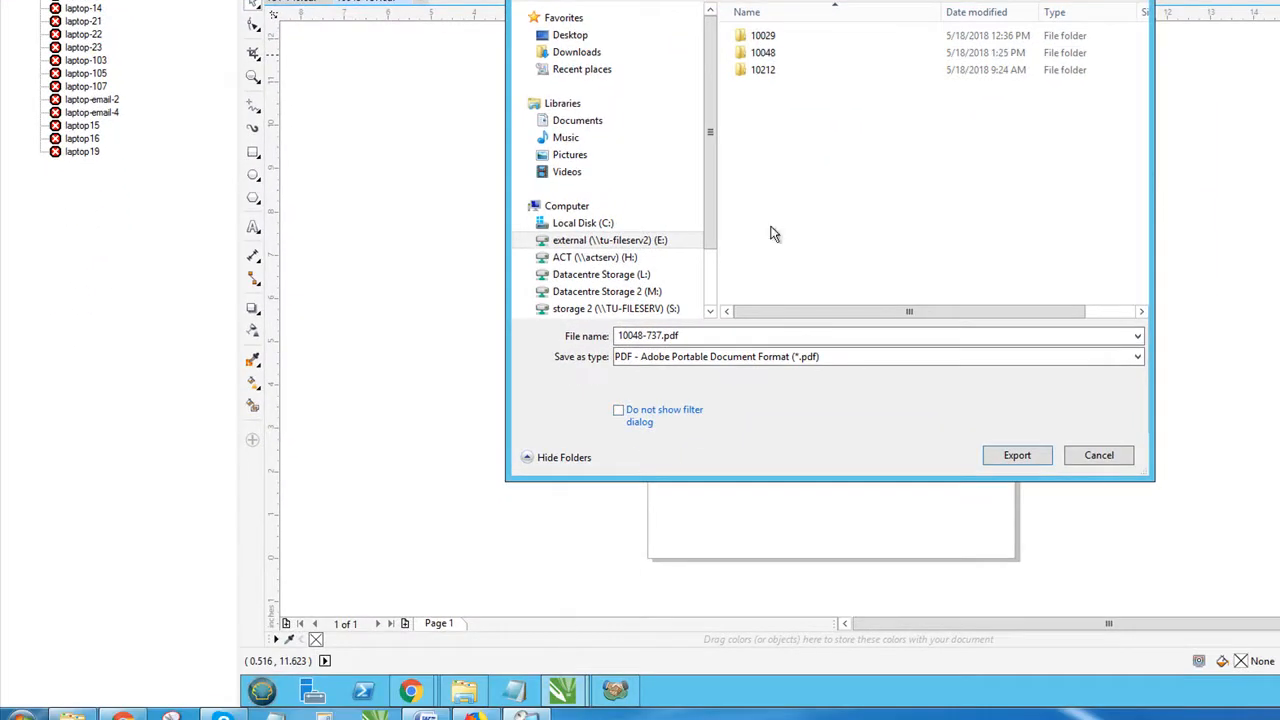
{"action": "double_click", "coordinate": [786, 53]}
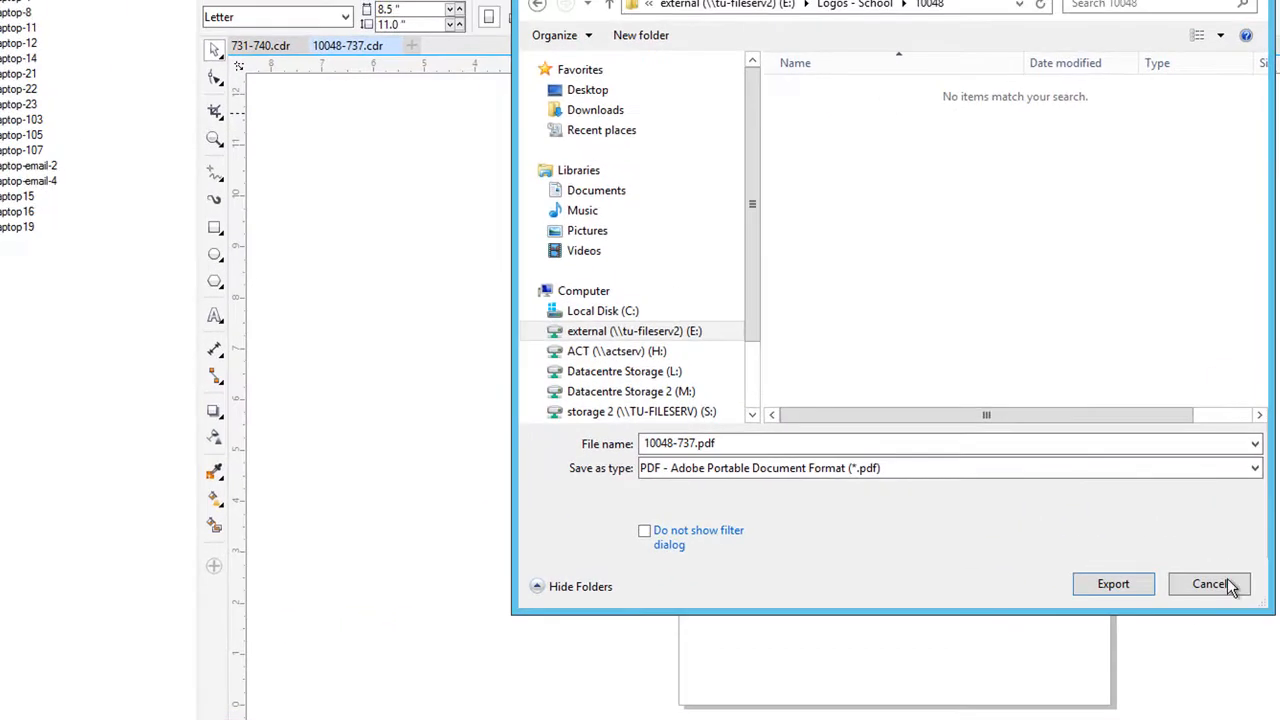
Step: Export the crest as the JPEG bitmap 10048-737.jpg, accepting the offered export settings
{"action": "left_click", "coordinate": [810, 468]}
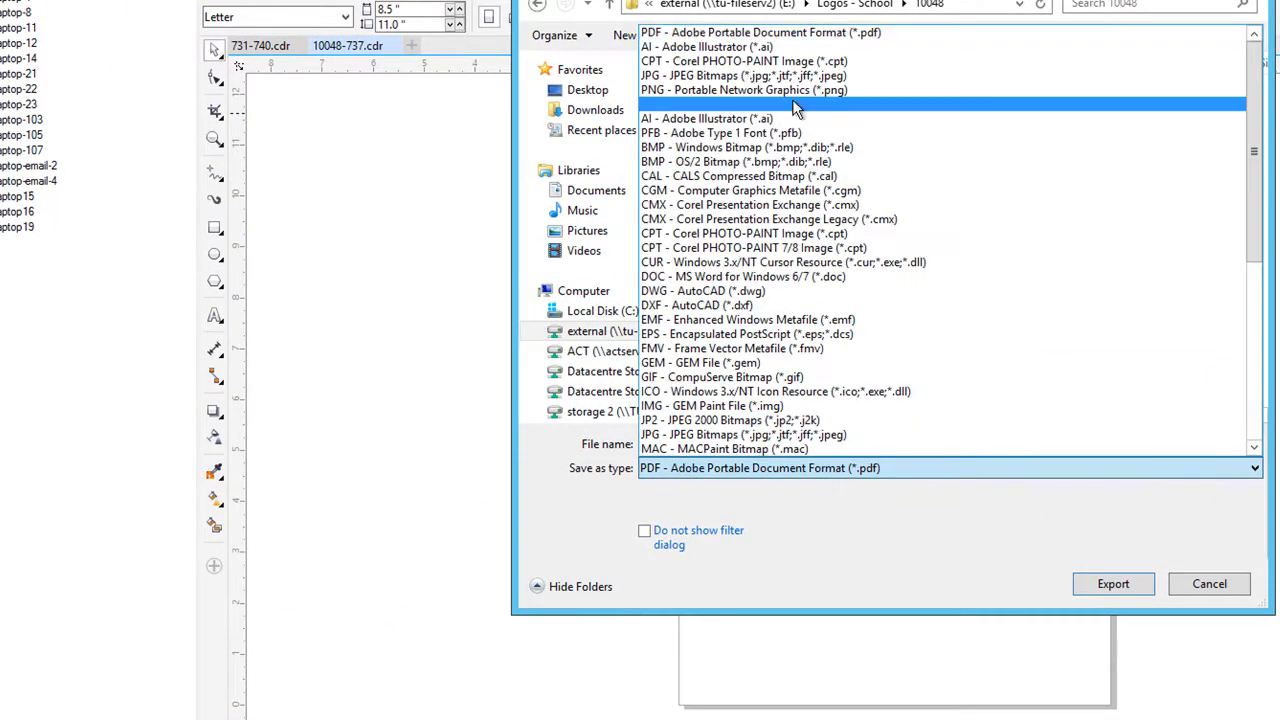
{"action": "left_click", "coordinate": [733, 78]}
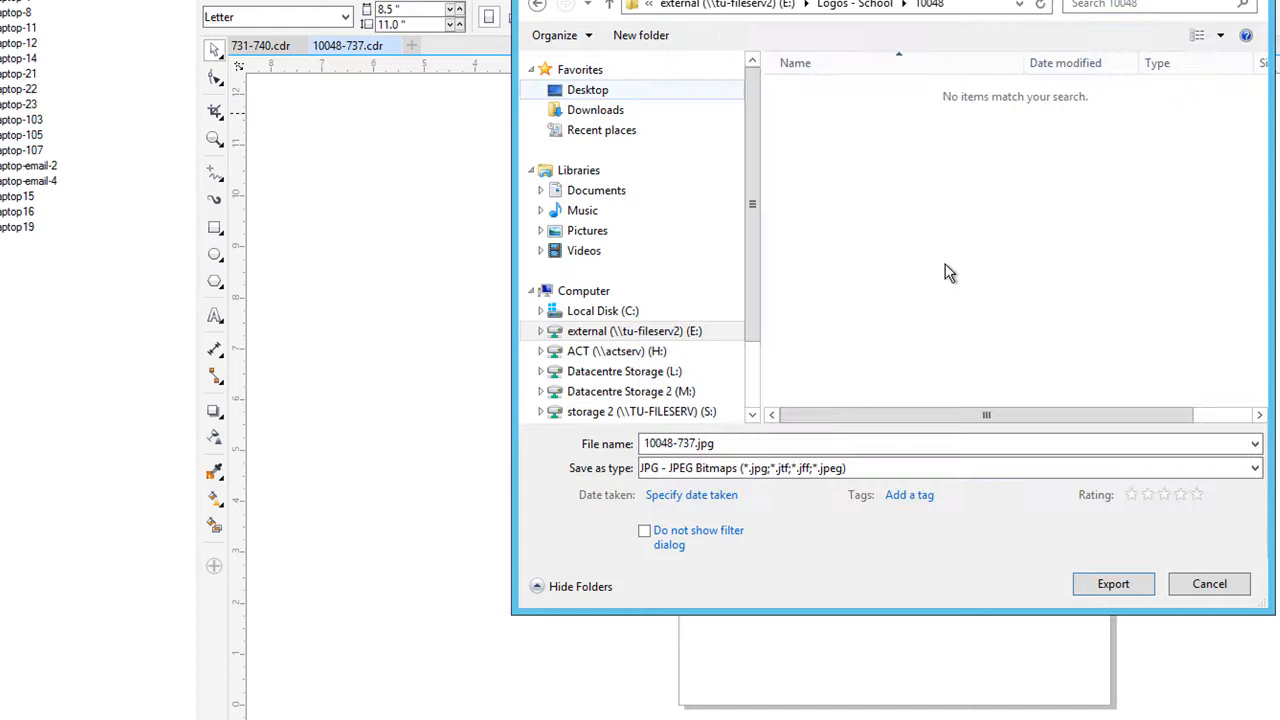
{"action": "left_click", "coordinate": [1128, 590]}
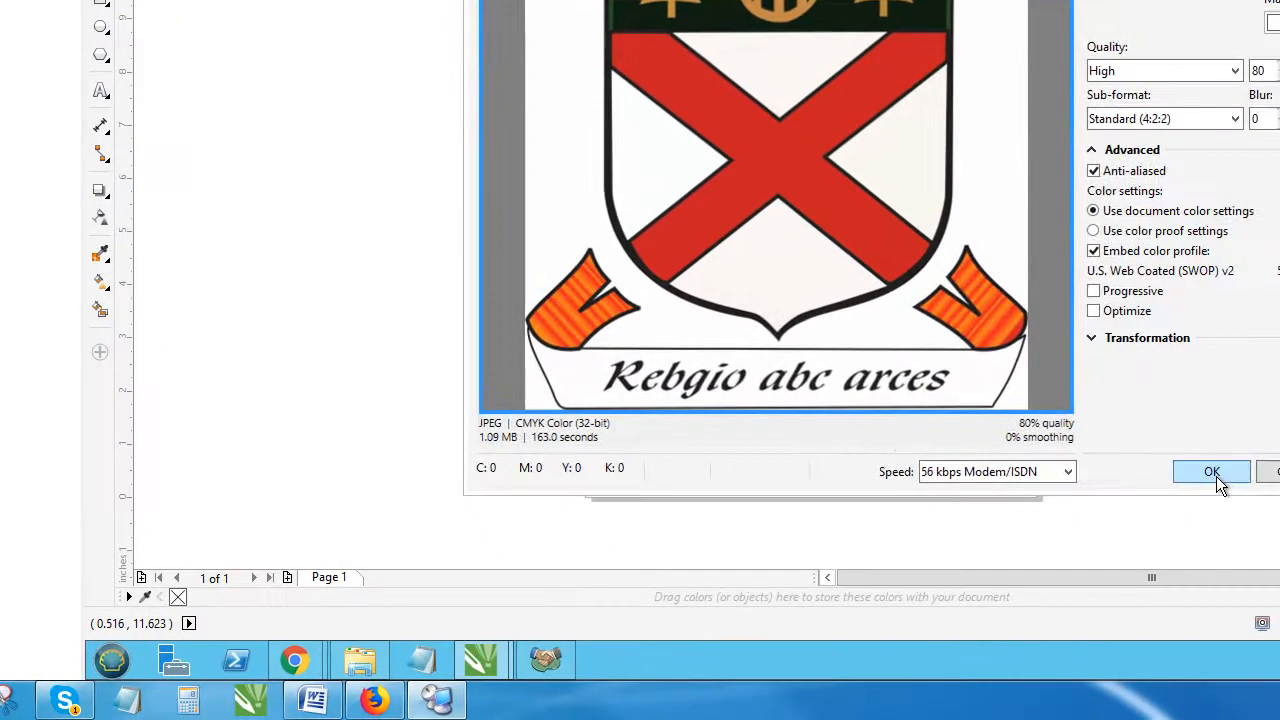
{"action": "left_click", "coordinate": [1263, 680]}
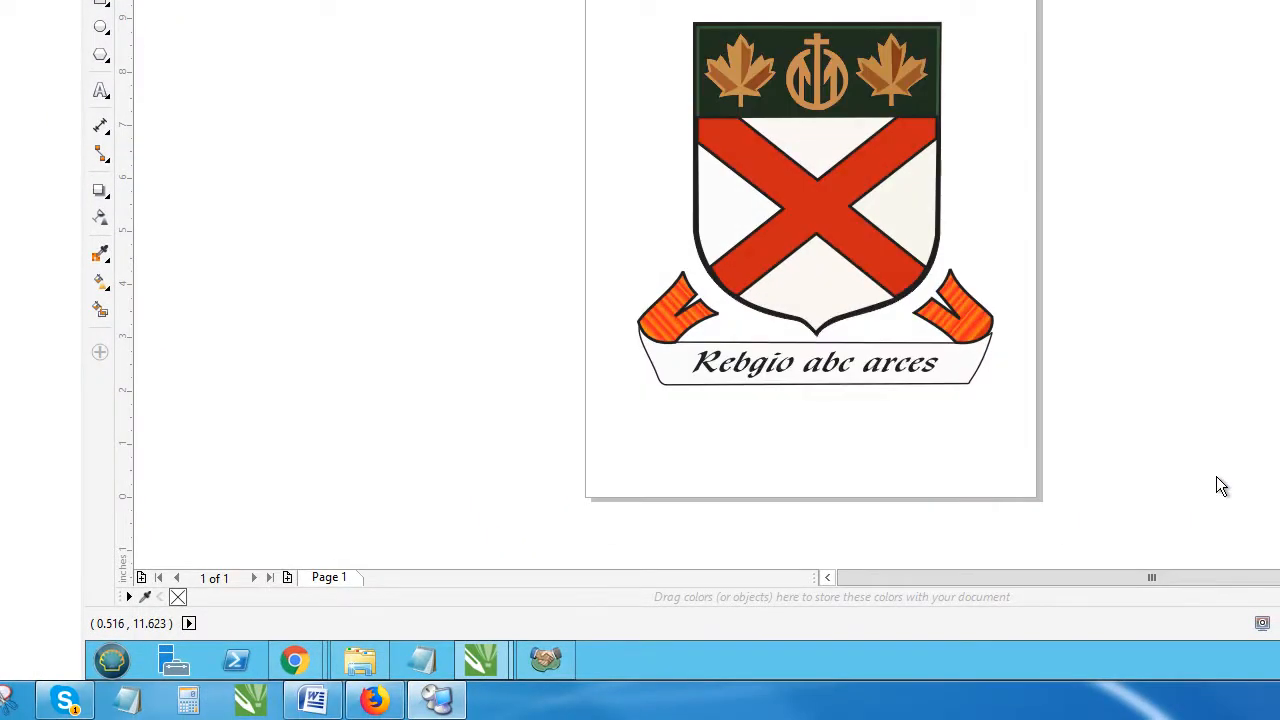
Step: Switch to the ABCTool Logo Library page in Chrome and collapse its search form
{"action": "mouse_move", "coordinate": [295, 660]}
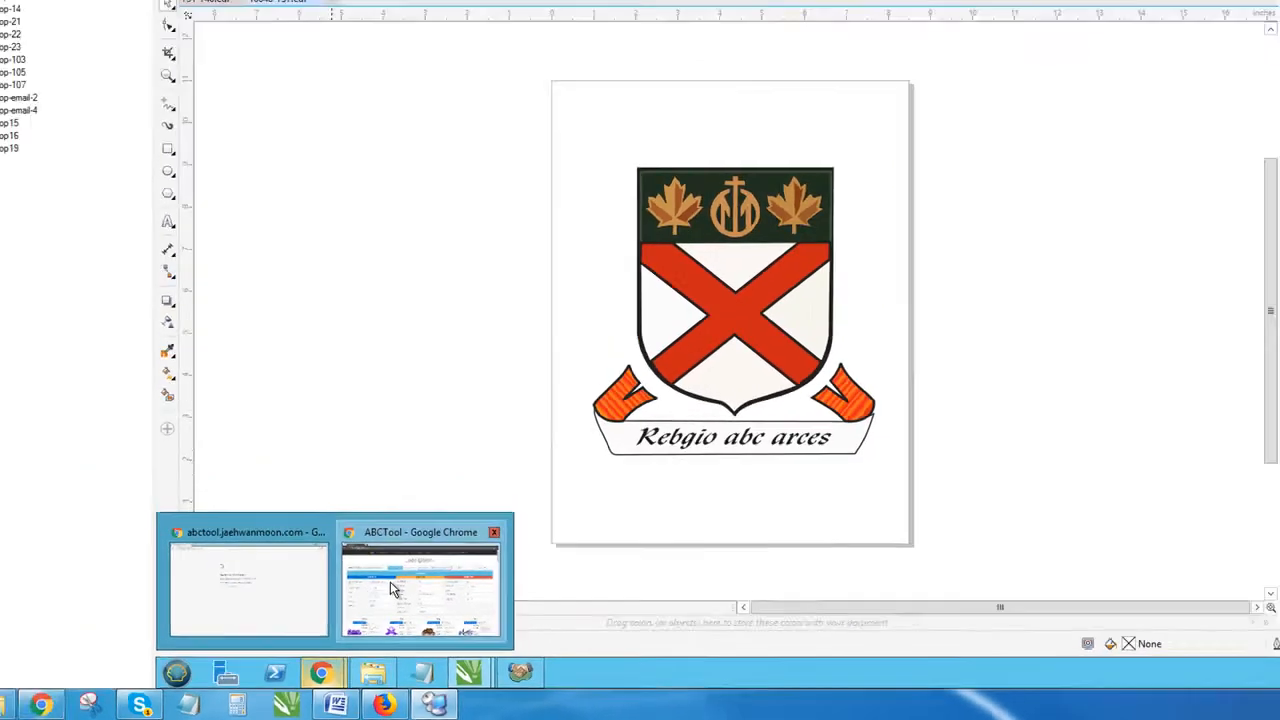
{"action": "left_click", "coordinate": [394, 590]}
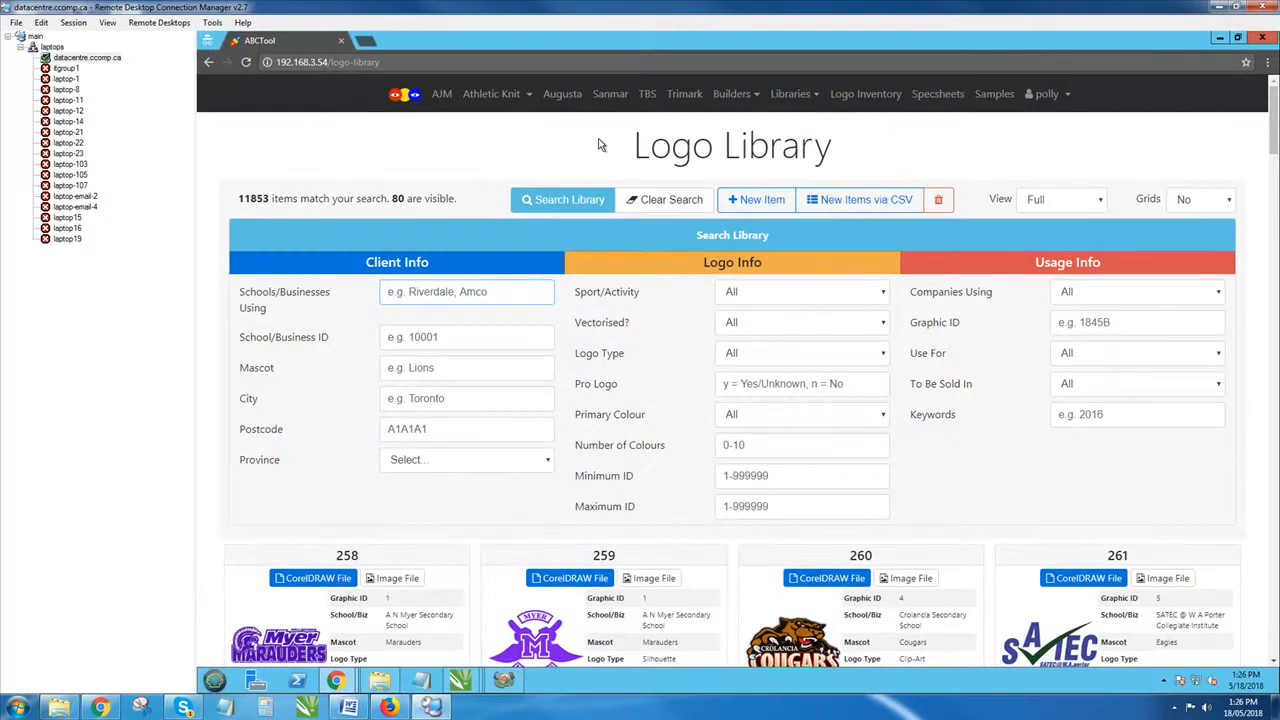
{"action": "left_click", "coordinate": [574, 197]}
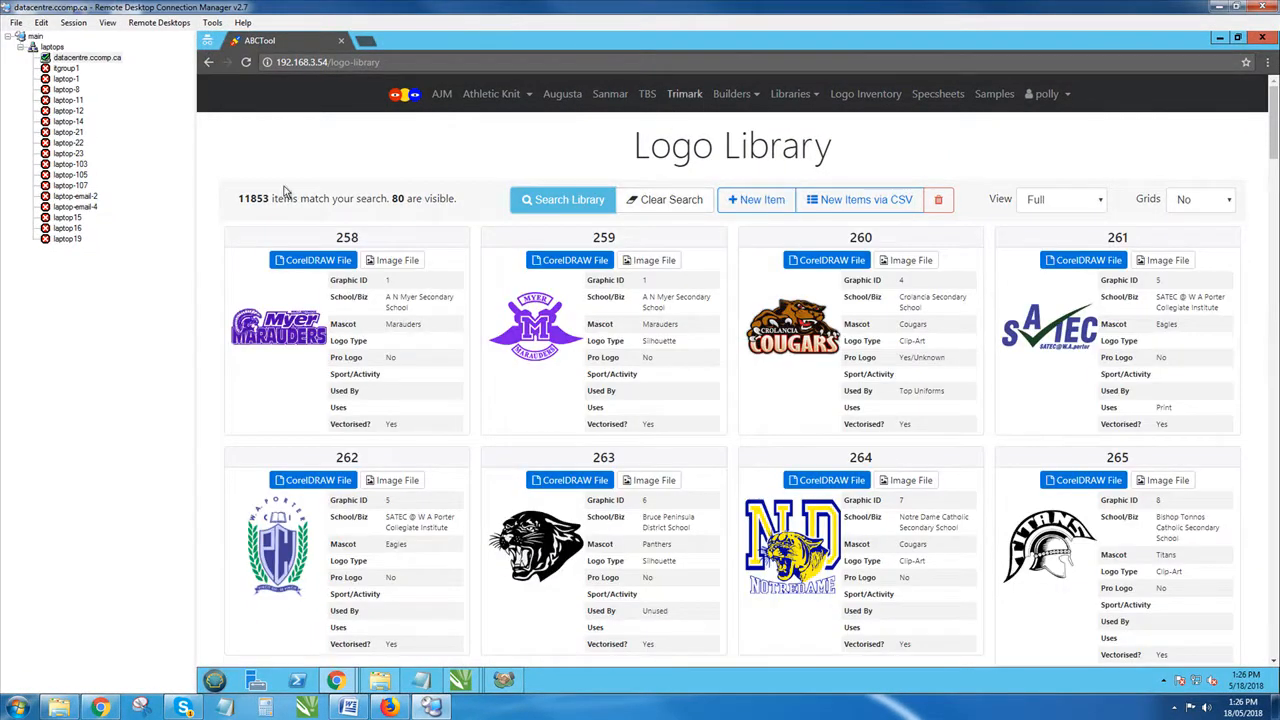
Step: Start a new item in the Logo Library and set its Graphic ID to 737
{"action": "left_click", "coordinate": [810, 98]}
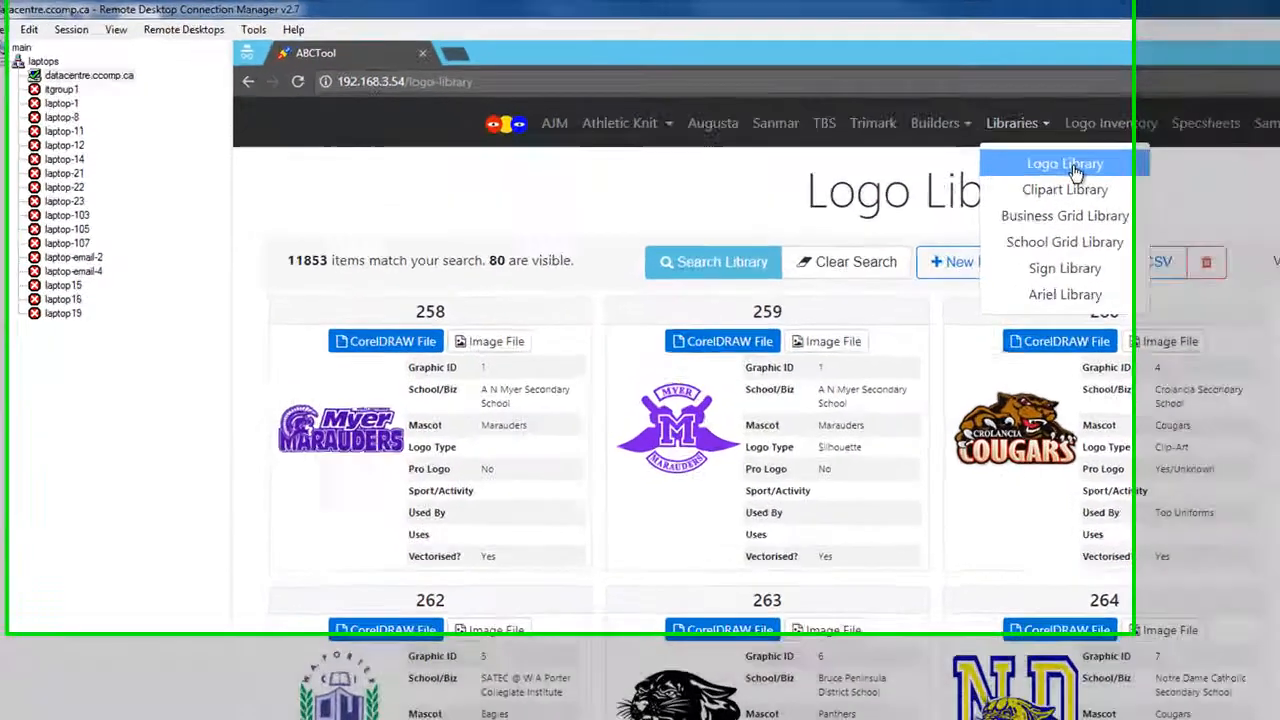
{"action": "left_click", "coordinate": [828, 143]}
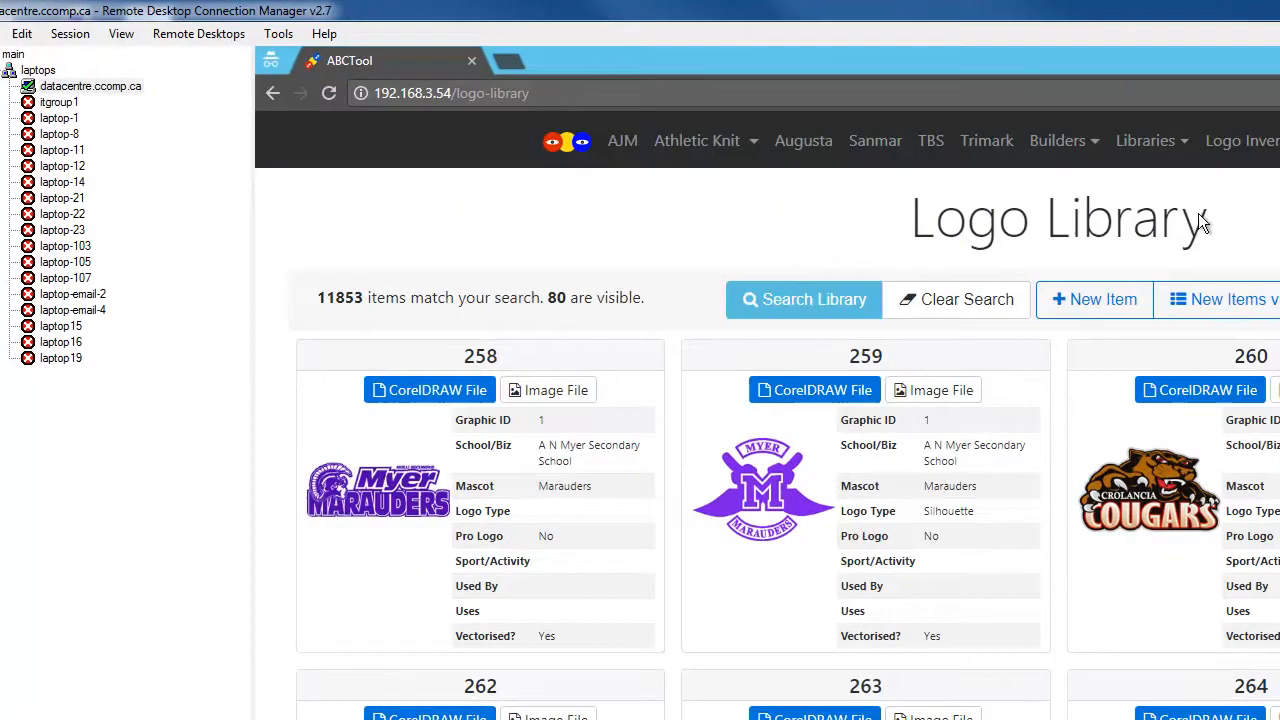
{"action": "left_click", "coordinate": [1089, 293]}
{"action": "left_click", "coordinate": [944, 381]}
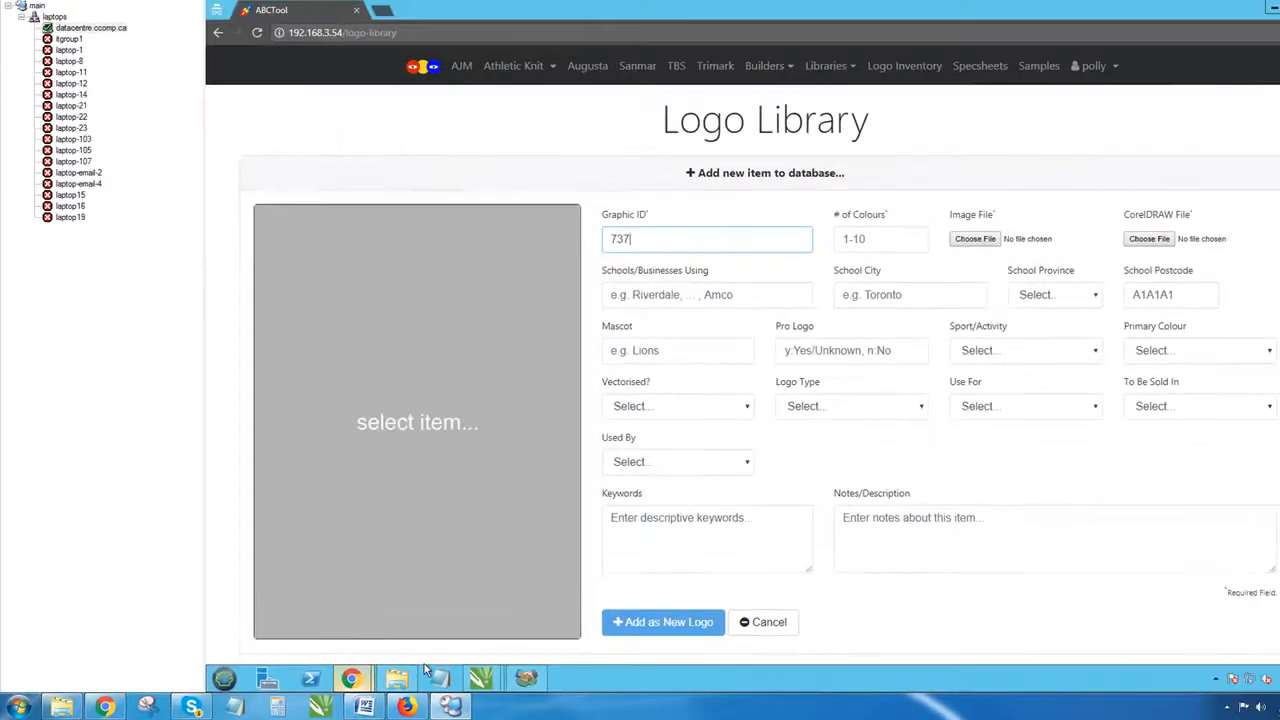
Step: Switch to File Explorer and open the 10048 folder inside Logos - School on the external (E:) drive
{"action": "left_click", "coordinate": [499, 667]}
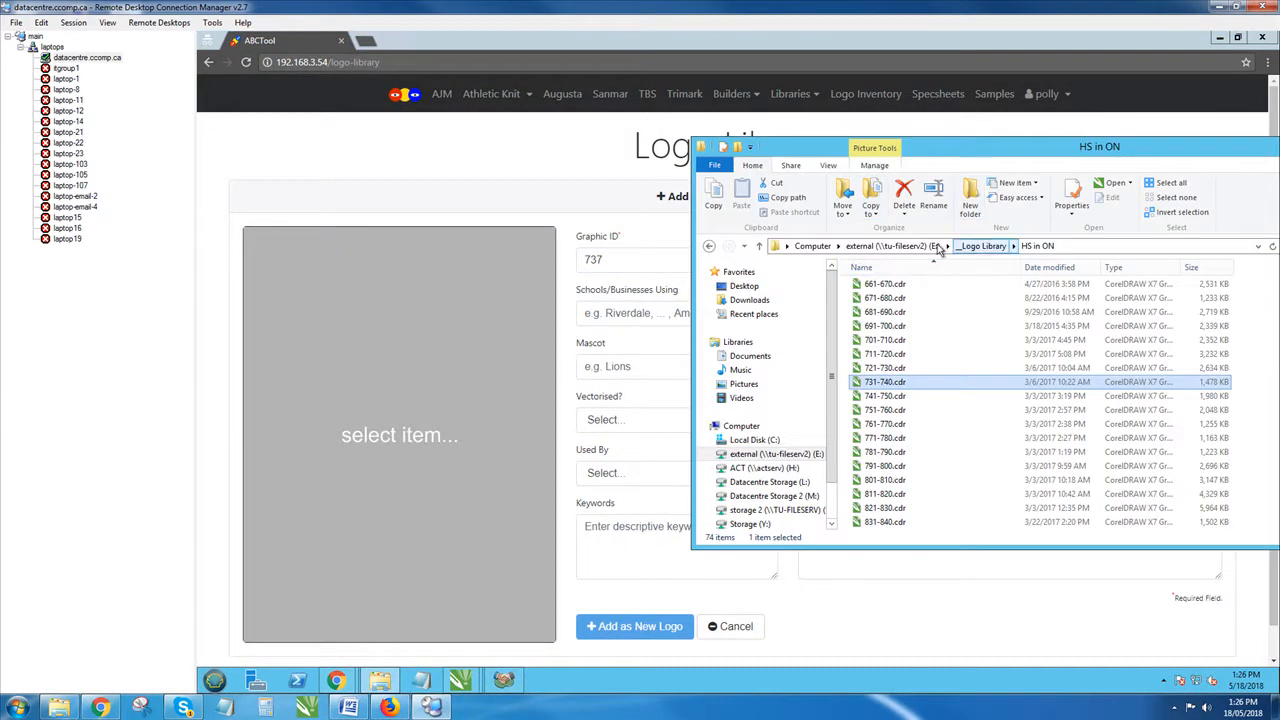
{"action": "left_click", "coordinate": [900, 246]}
{"action": "left_click", "coordinate": [900, 468]}
{"action": "scroll", "coordinate": [925, 466], "scroll_direction": "down", "scroll_amount": 3}
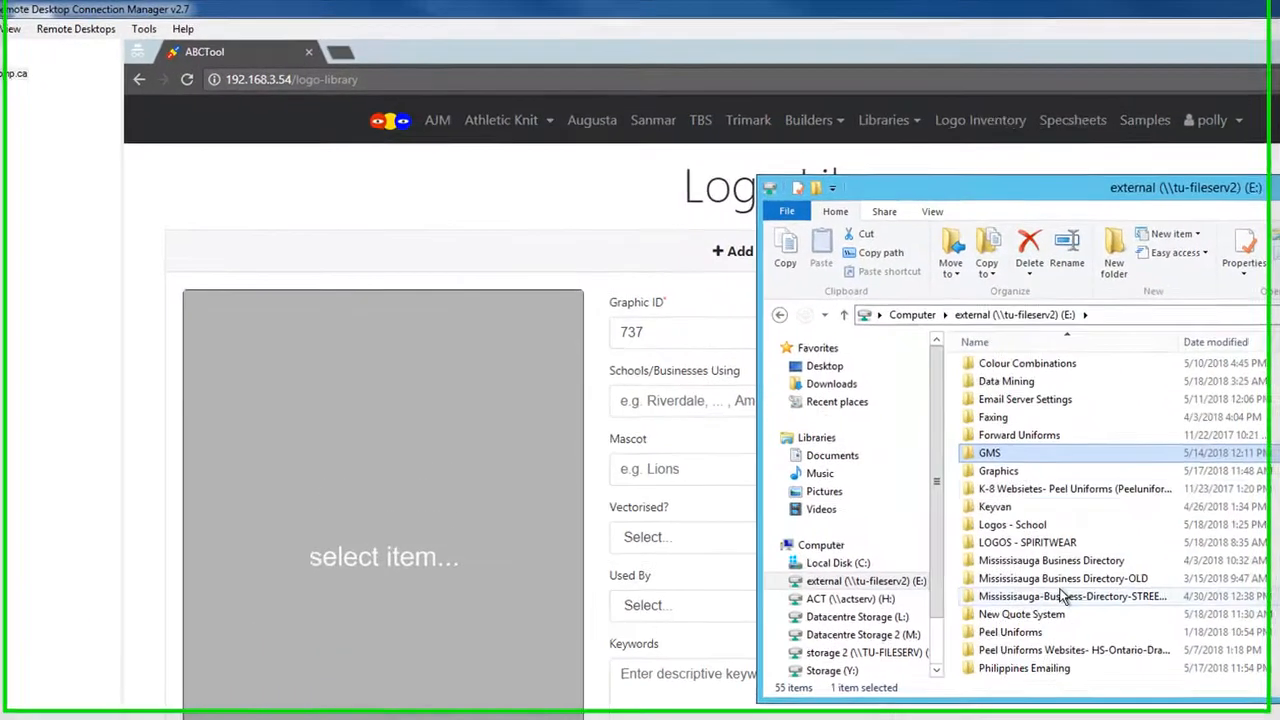
{"action": "scroll", "coordinate": [914, 458], "scroll_direction": "down", "scroll_amount": 1}
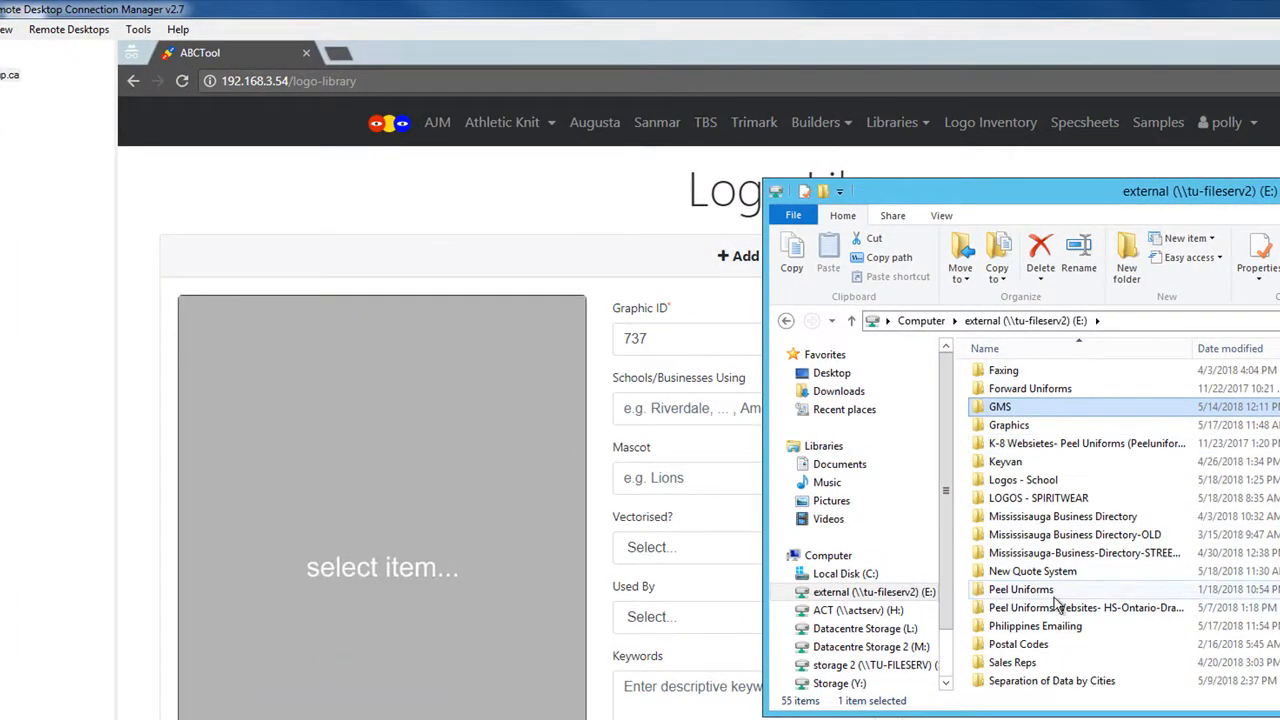
{"action": "double_click", "coordinate": [1040, 482]}
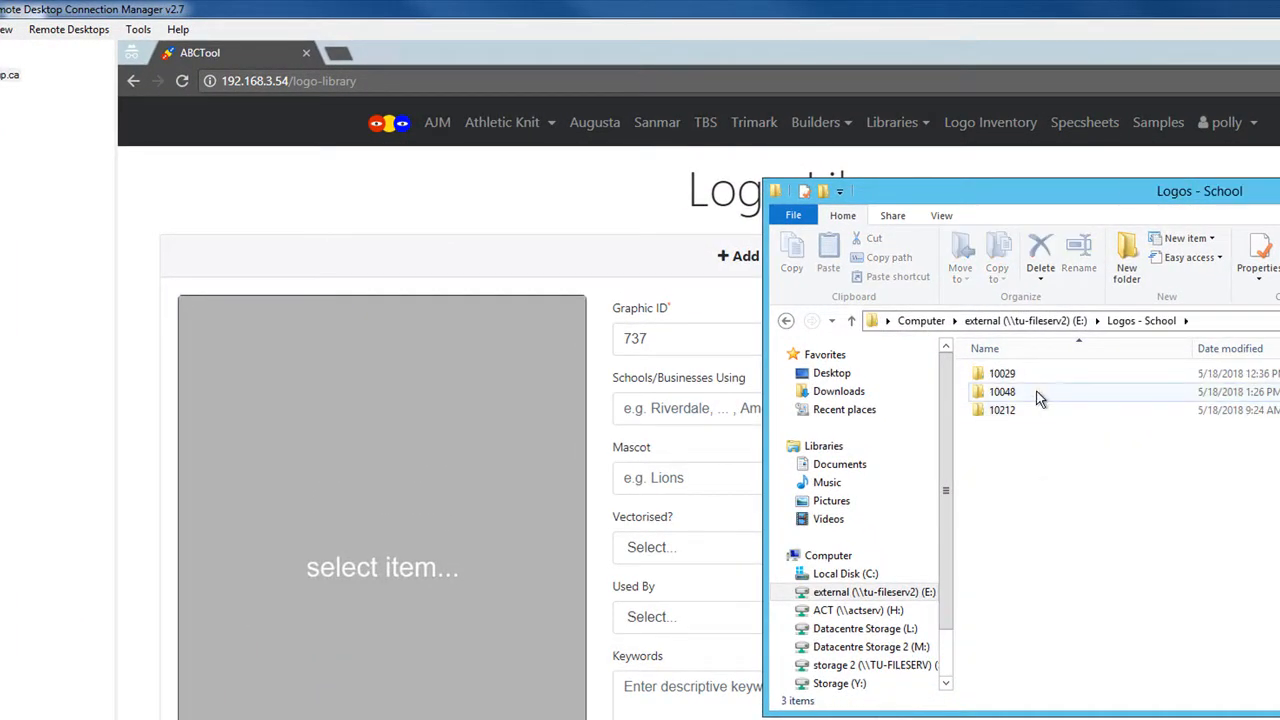
{"action": "double_click", "coordinate": [1037, 391]}
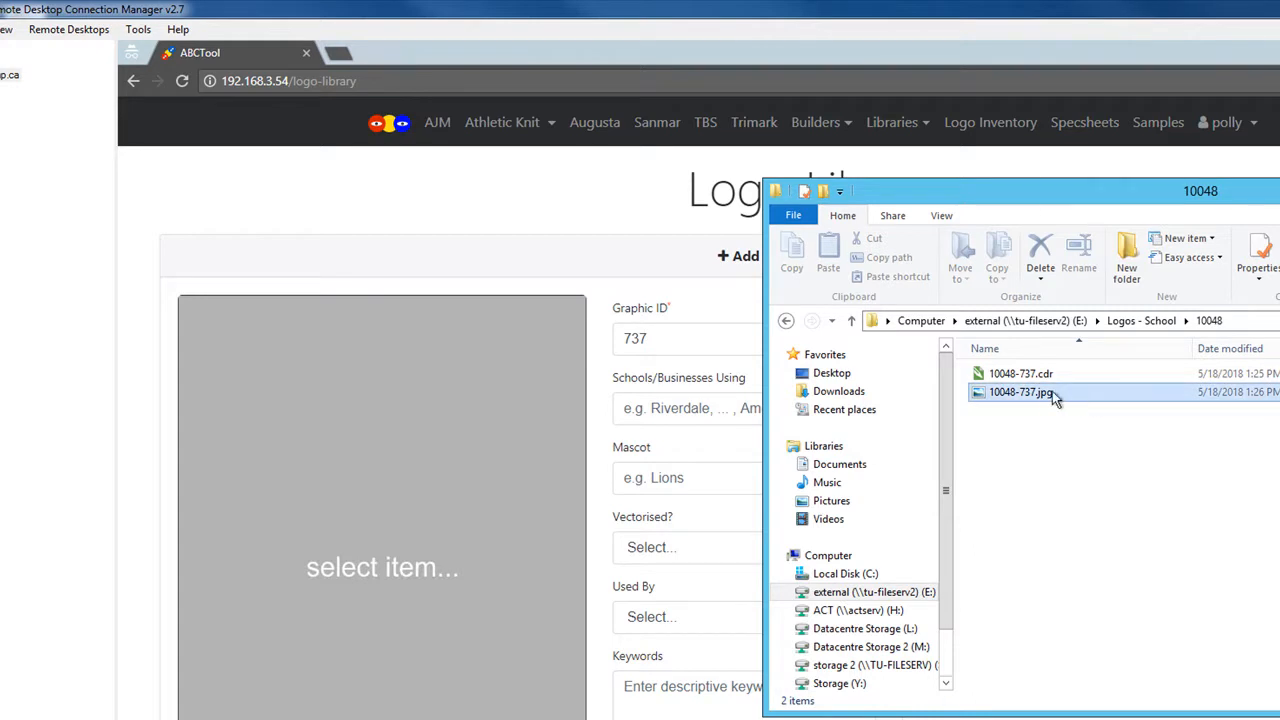
Step: Attach 10048-737.jpg from the 10048 folder as the new item's Image File
{"action": "left_click", "coordinate": [1073, 394]}
{"action": "left_click_drag", "start_coordinate": [1123, 197], "coordinate": [185, 410]}
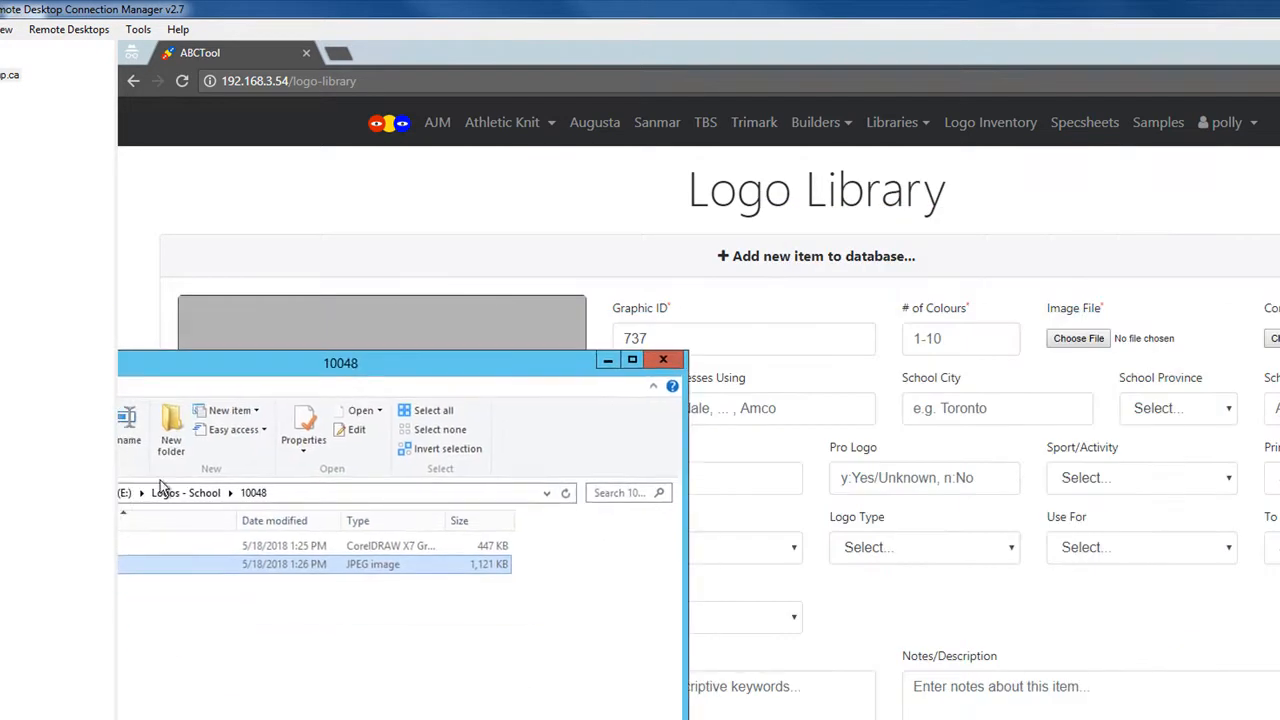
{"action": "left_click_drag", "start_coordinate": [260, 564], "coordinate": [1087, 334]}
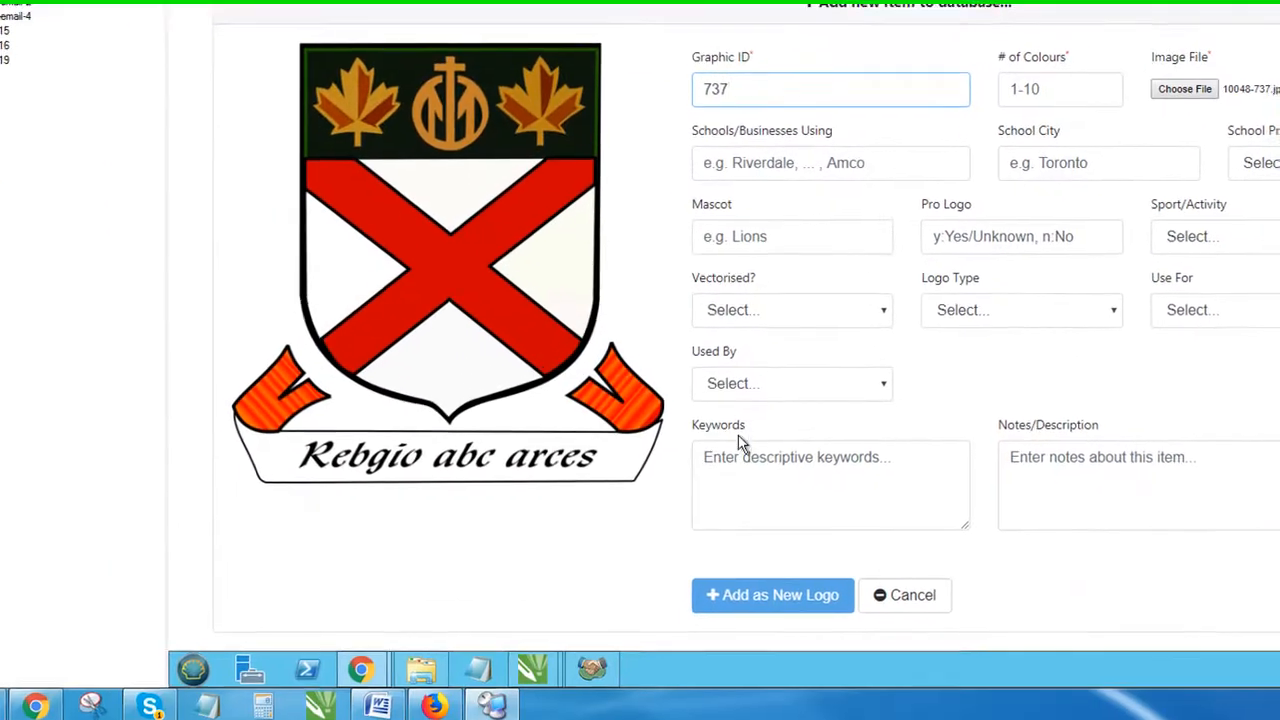
Step: Attach 10048-737.cdr from the 10048 folder as the new item's CorelDRAW File
{"action": "left_click", "coordinate": [423, 668]}
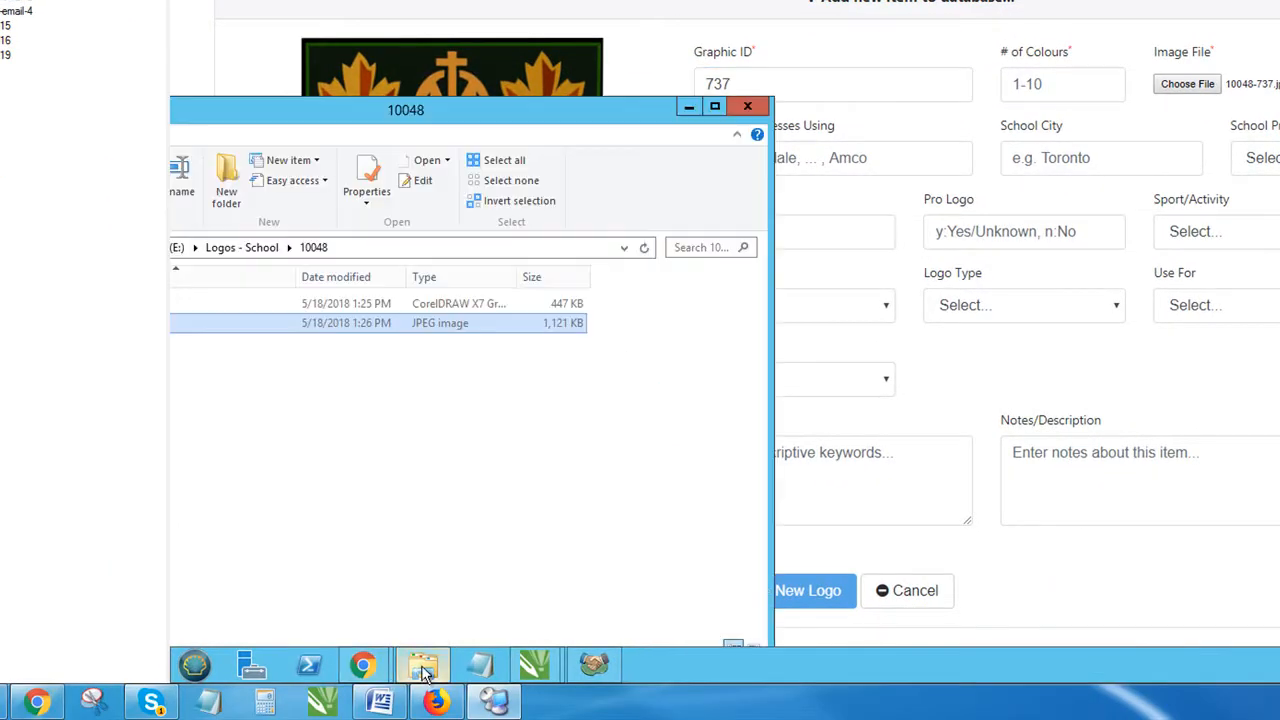
{"action": "left_click", "coordinate": [432, 304]}
{"action": "left_click_drag", "start_coordinate": [131, 320], "coordinate": [1109, 140]}
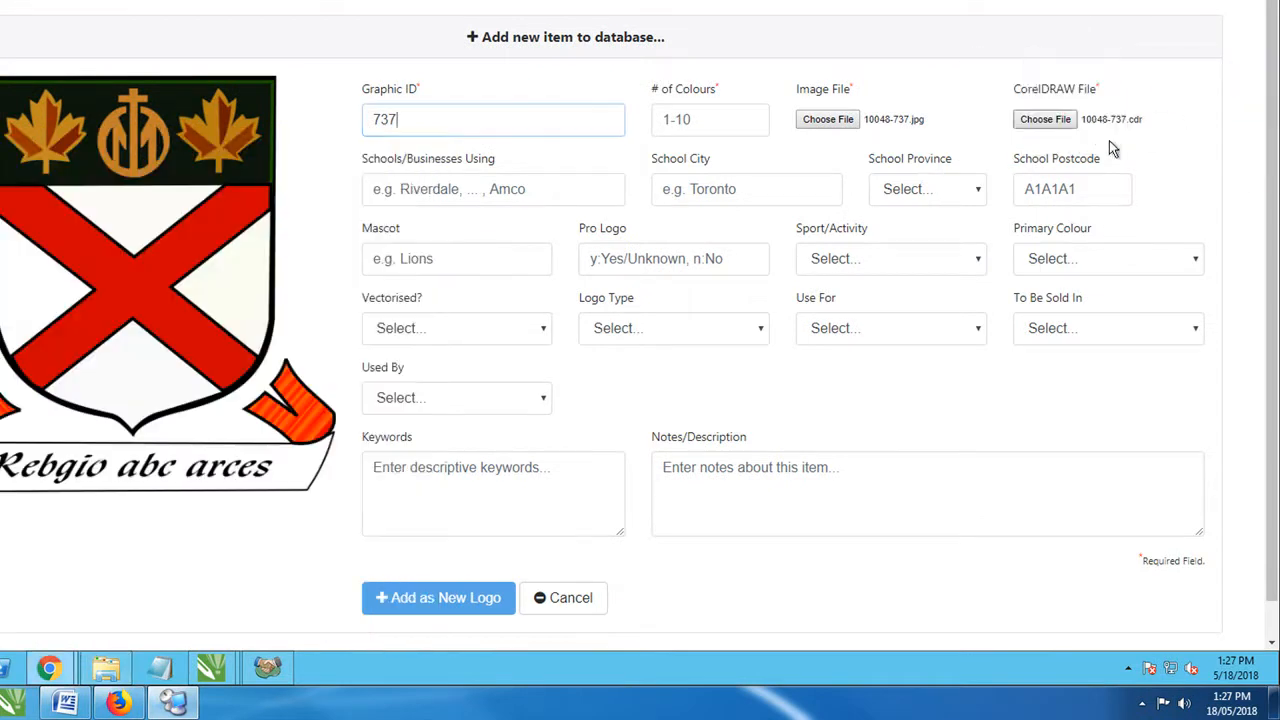
Step: Enter st Patrick as the school using the logo
{"action": "left_click", "coordinate": [495, 186]}
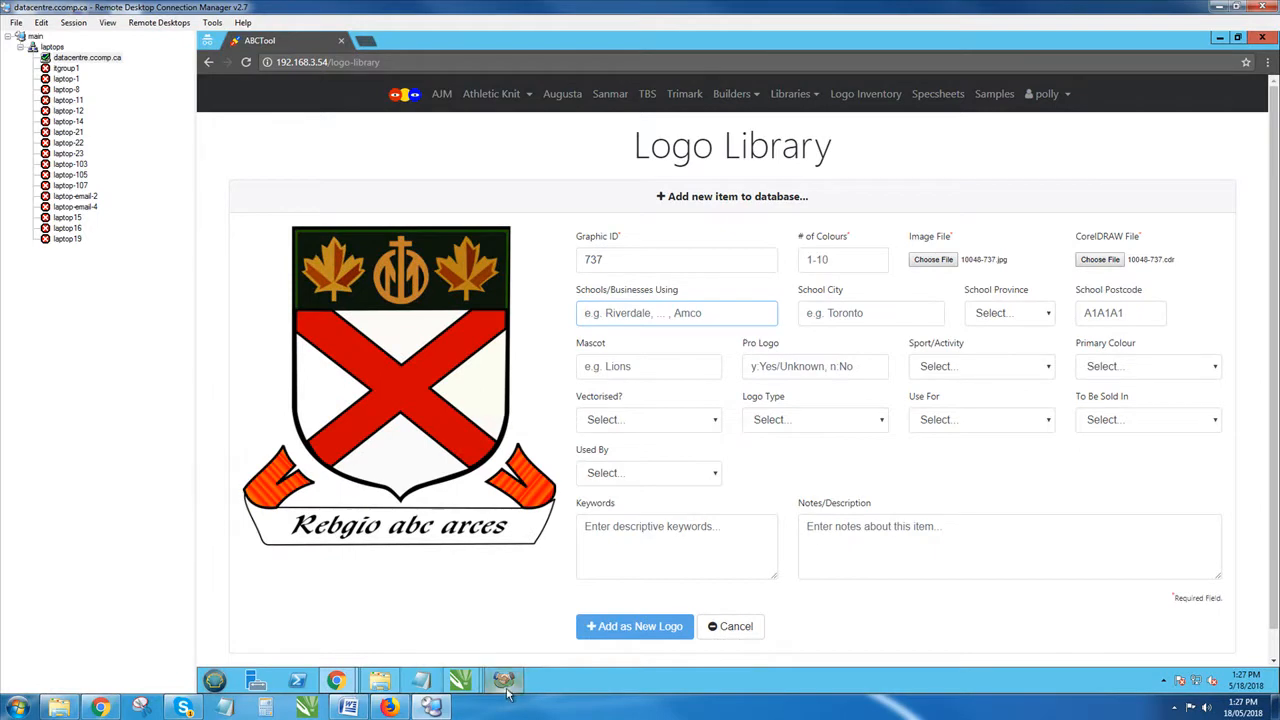
{"action": "left_click", "coordinate": [523, 684]}
{"action": "left_click_drag", "start_coordinate": [838, 45], "coordinate": [688, 433]}
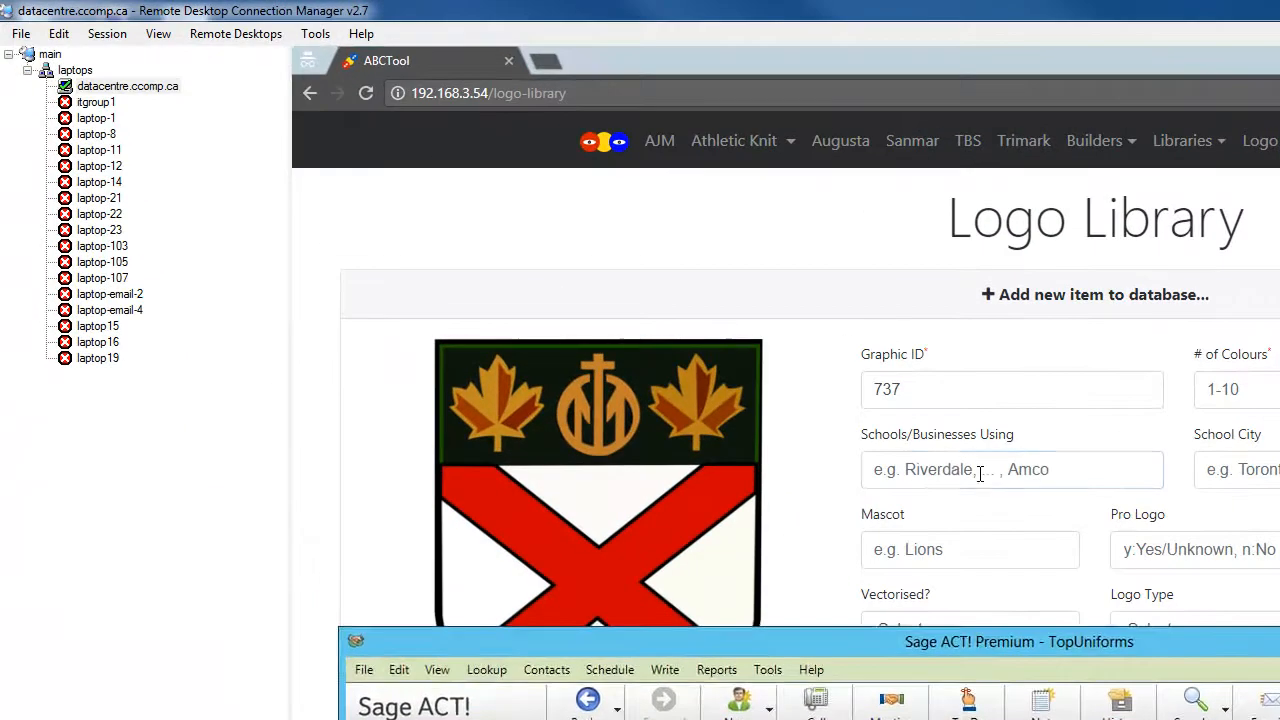
{"action": "left_click", "coordinate": [980, 473]}
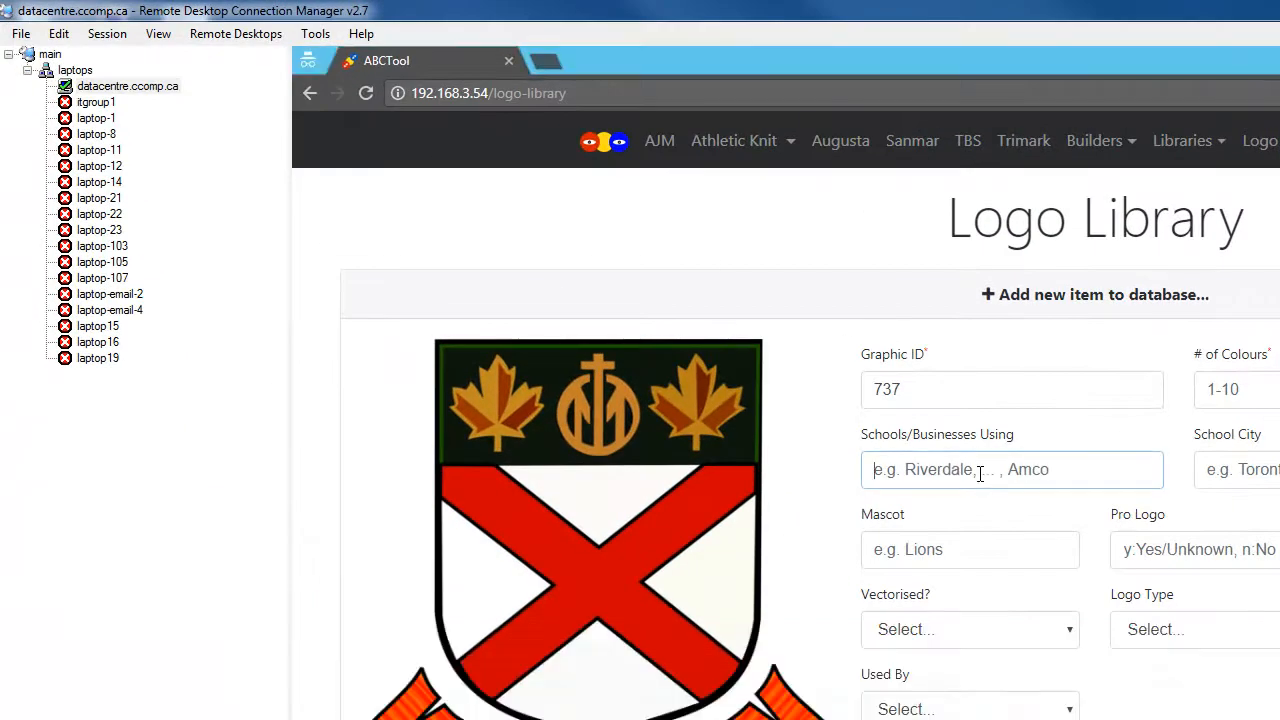
{"action": "type", "text": "S"}
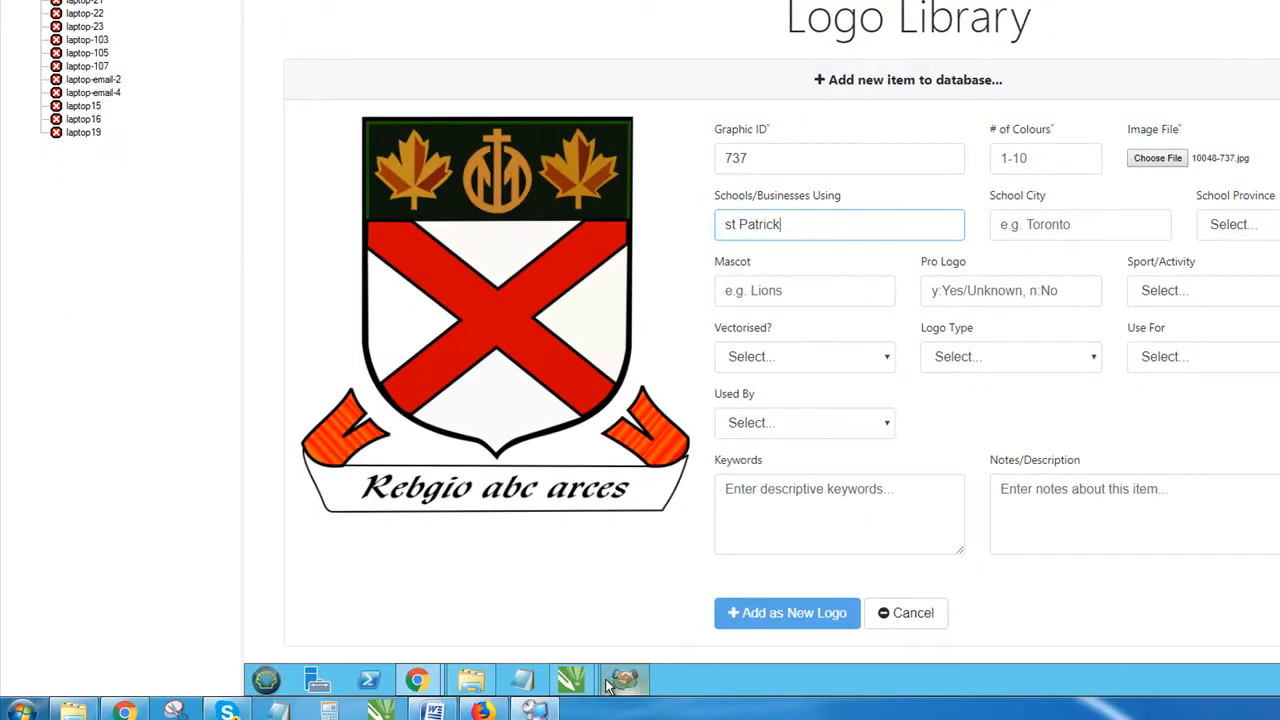
Step: Copy the school name St Patrick's High School from the Sage ACT! record and replace the Schools/Businesses Using entry with it
{"action": "left_click", "coordinate": [615, 682]}
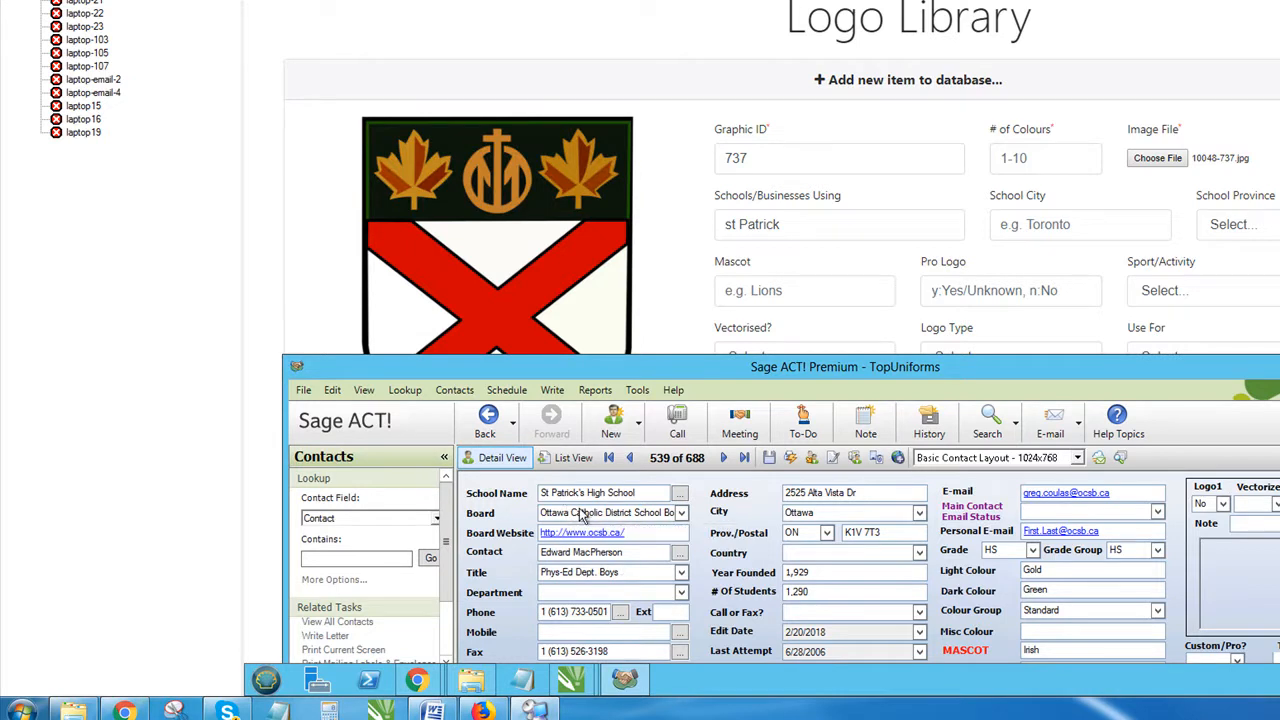
{"action": "left_click_drag", "start_coordinate": [633, 498], "coordinate": [493, 486]}
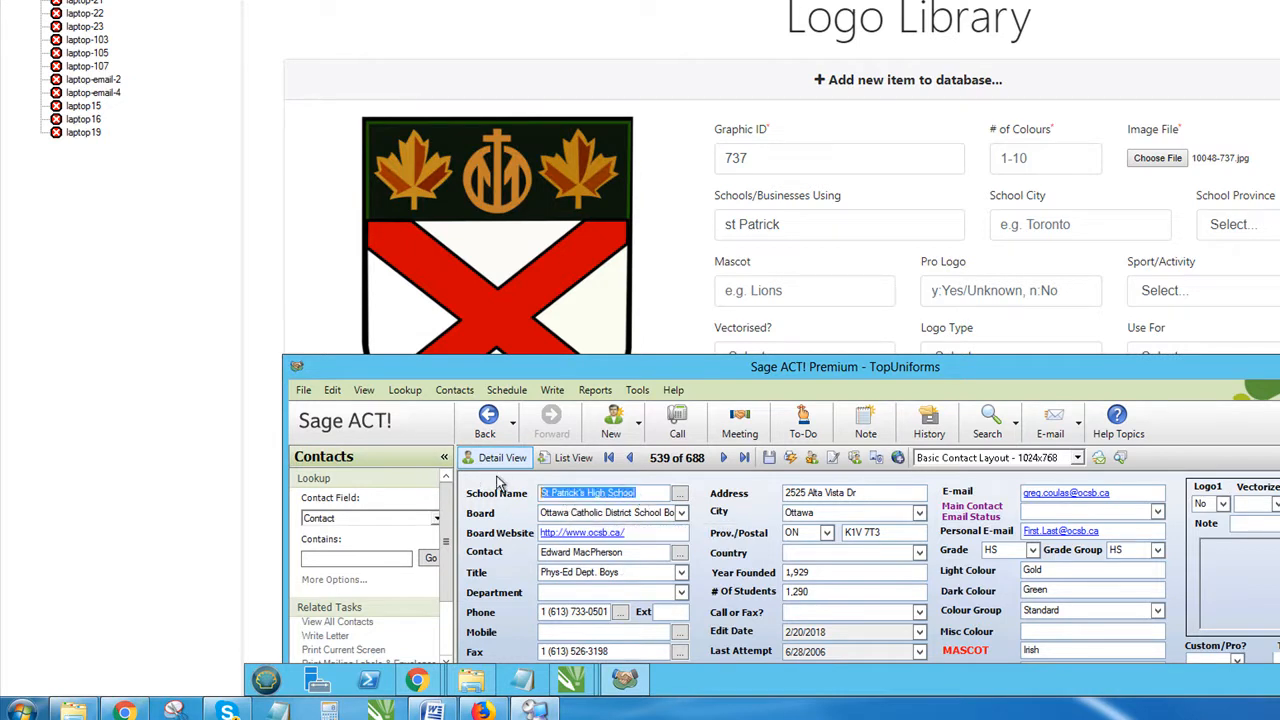
{"action": "right_click", "coordinate": [615, 502]}
{"action": "left_click", "coordinate": [652, 544]}
{"action": "left_click", "coordinate": [808, 226]}
{"action": "left_click_drag", "start_coordinate": [808, 226], "coordinate": [665, 236]}
{"action": "key", "text": "ctrl+v"}
Step: Check the school's location in the Sage ACT! record and set the School Province to ON
{"action": "left_click", "coordinate": [1057, 220]}
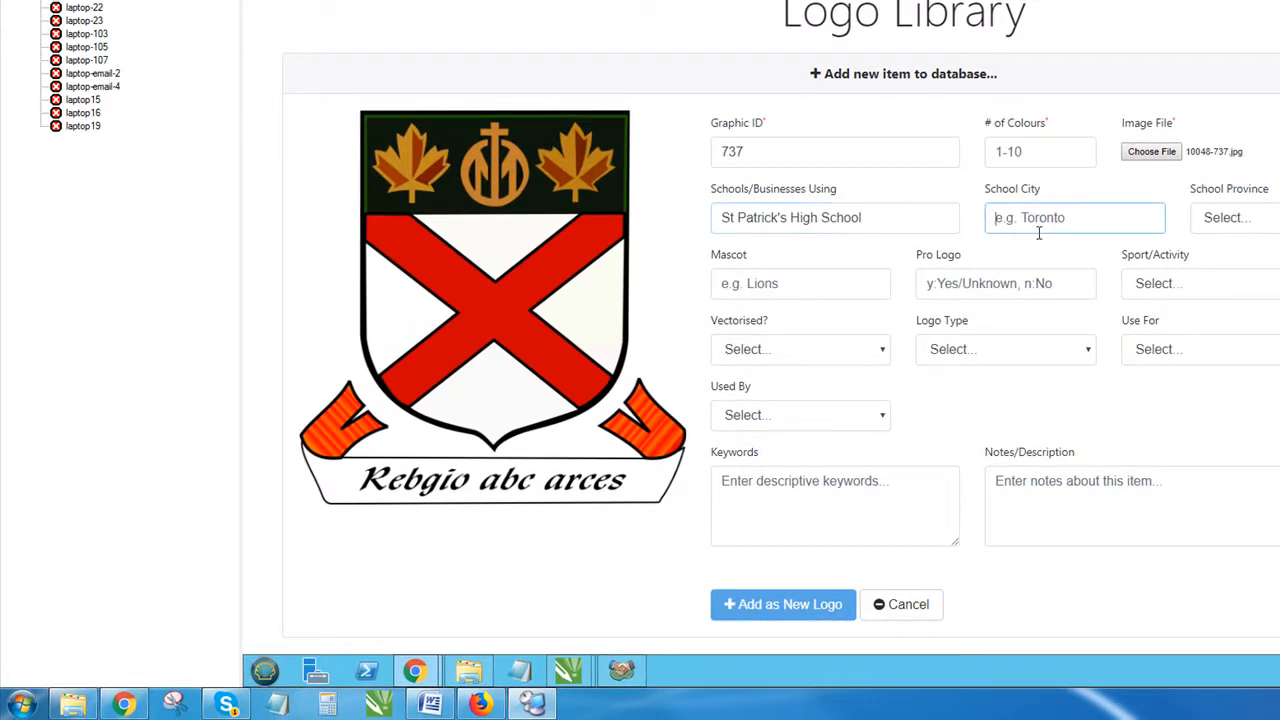
{"action": "left_click", "coordinate": [622, 672]}
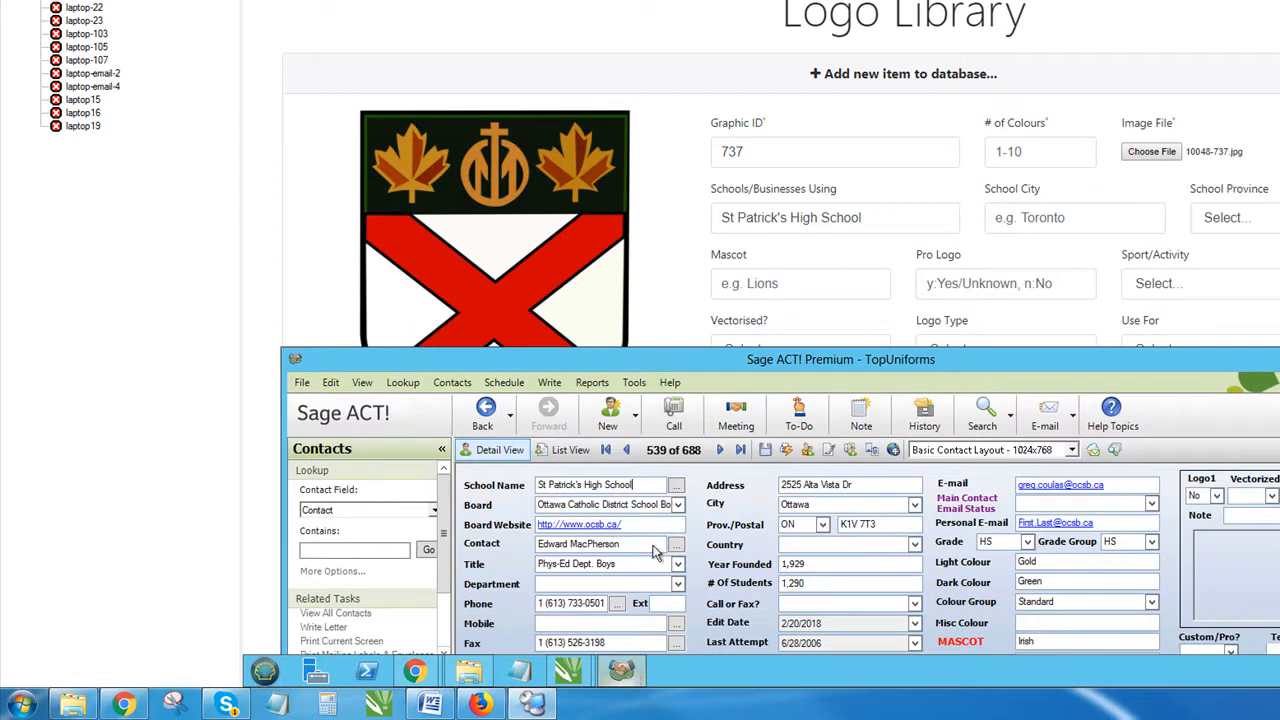
{"action": "left_click", "coordinate": [1043, 217]}
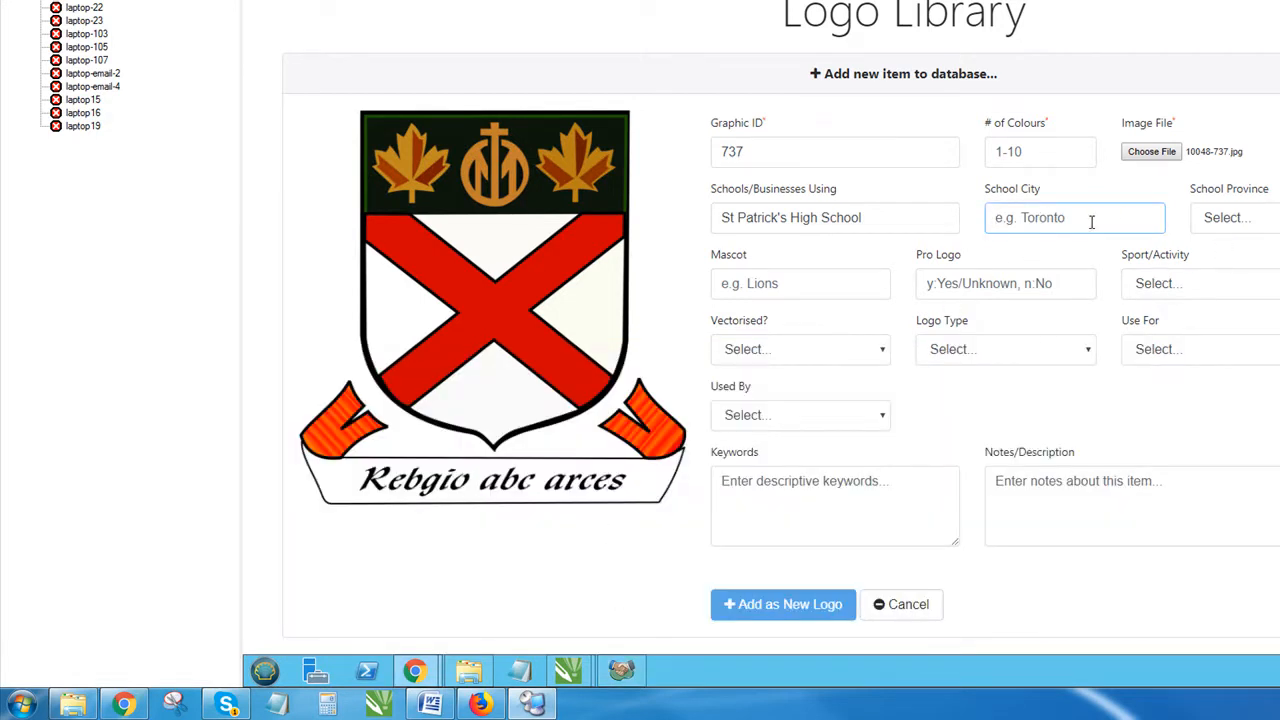
{"action": "left_click", "coordinate": [1217, 220]}
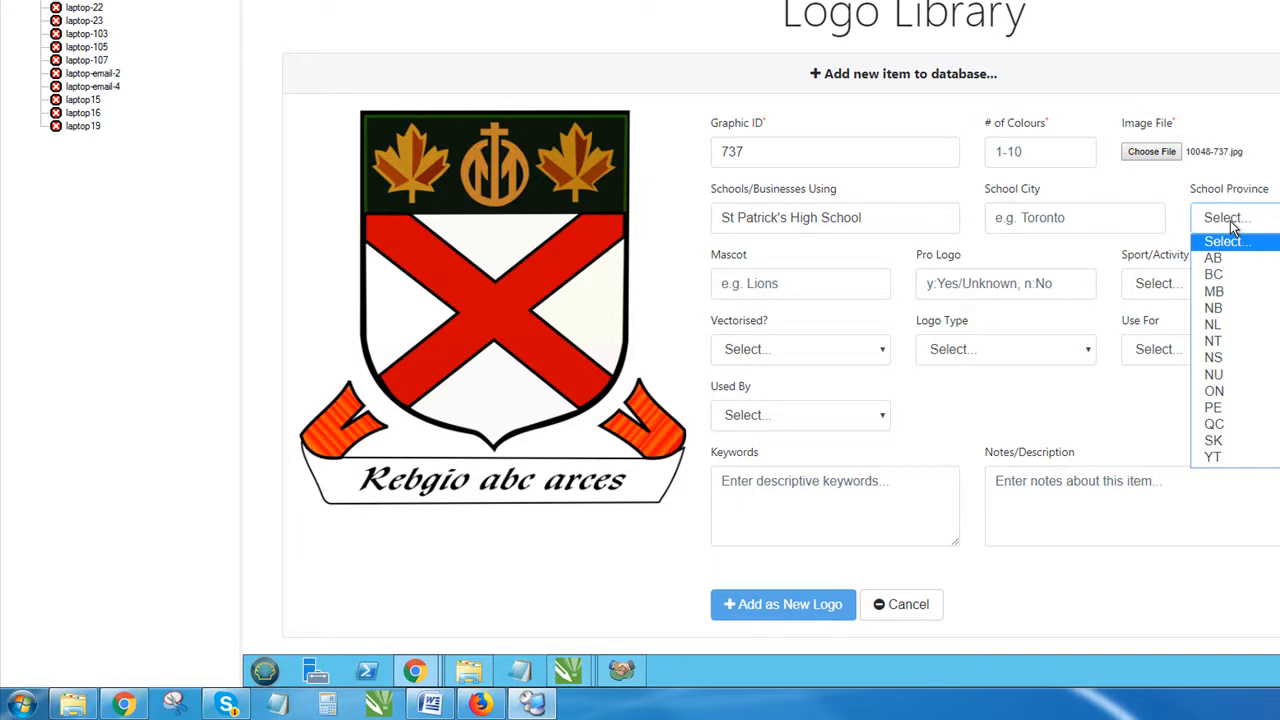
{"action": "left_click", "coordinate": [1228, 392]}
Step: Enter the city from the Sage ACT! record, Ottawa, as the School City
{"action": "left_click", "coordinate": [1089, 217]}
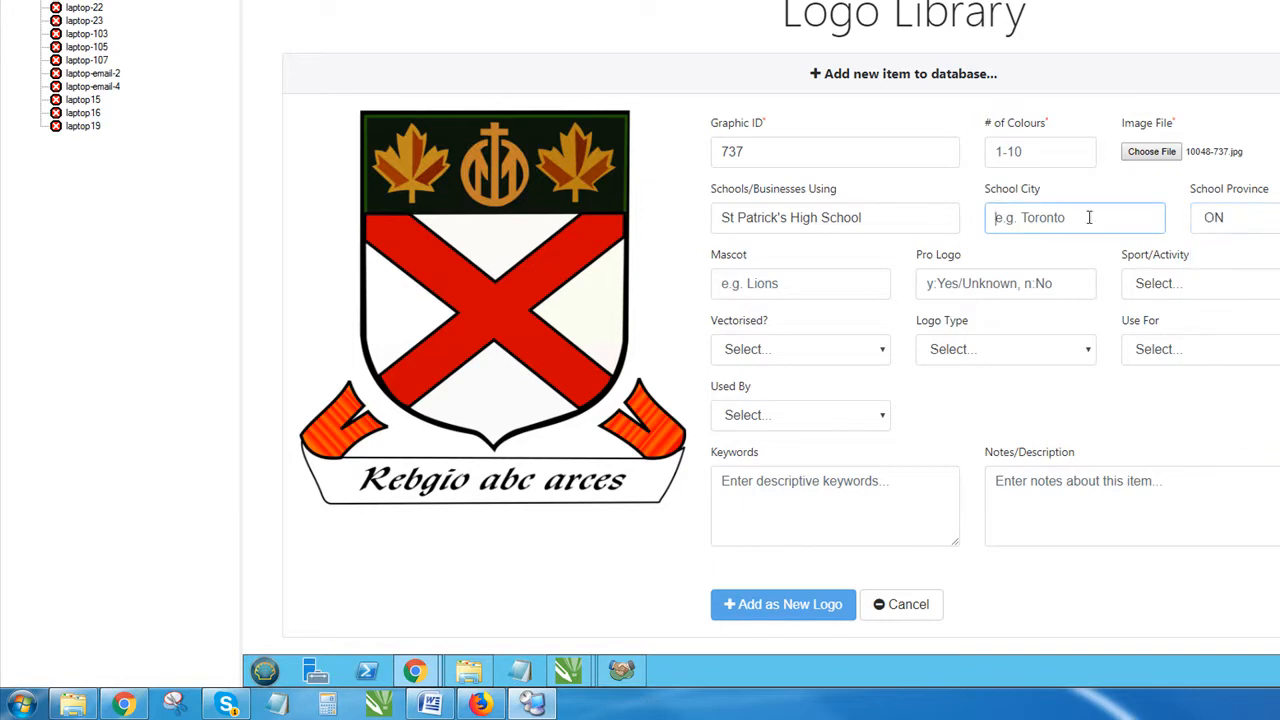
{"action": "left_click", "coordinate": [621, 670]}
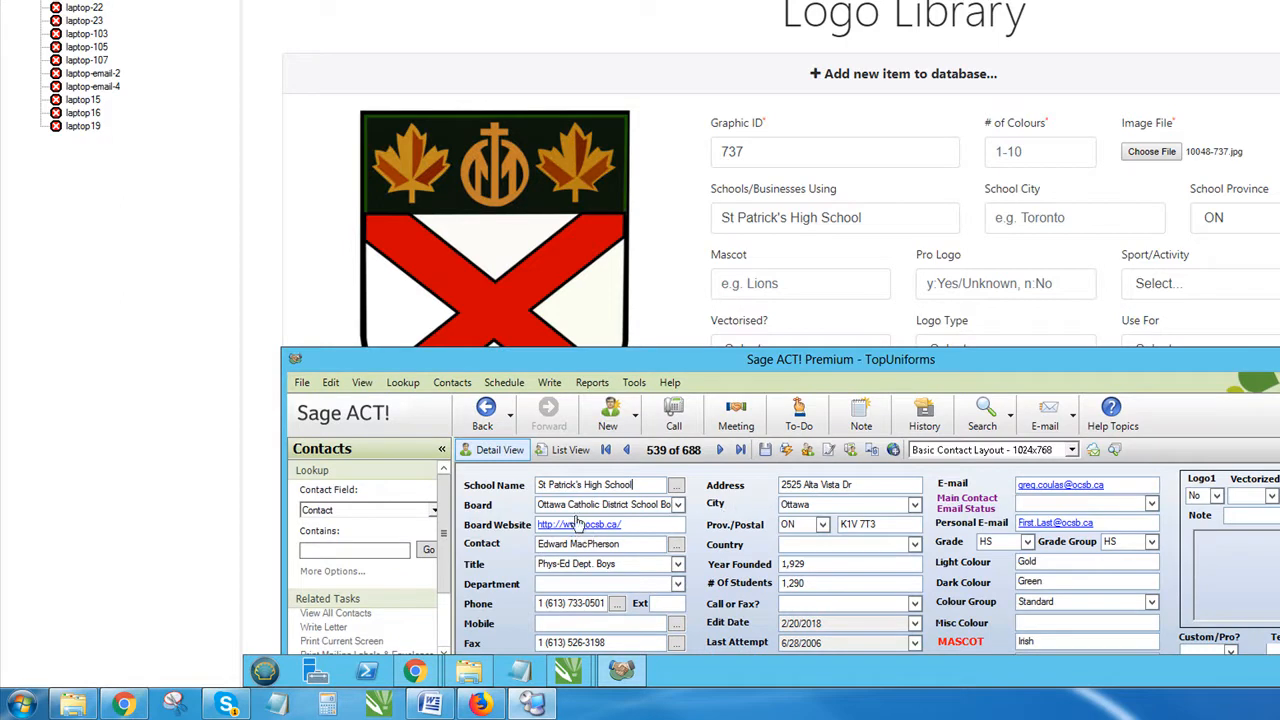
{"action": "left_click", "coordinate": [850, 507]}
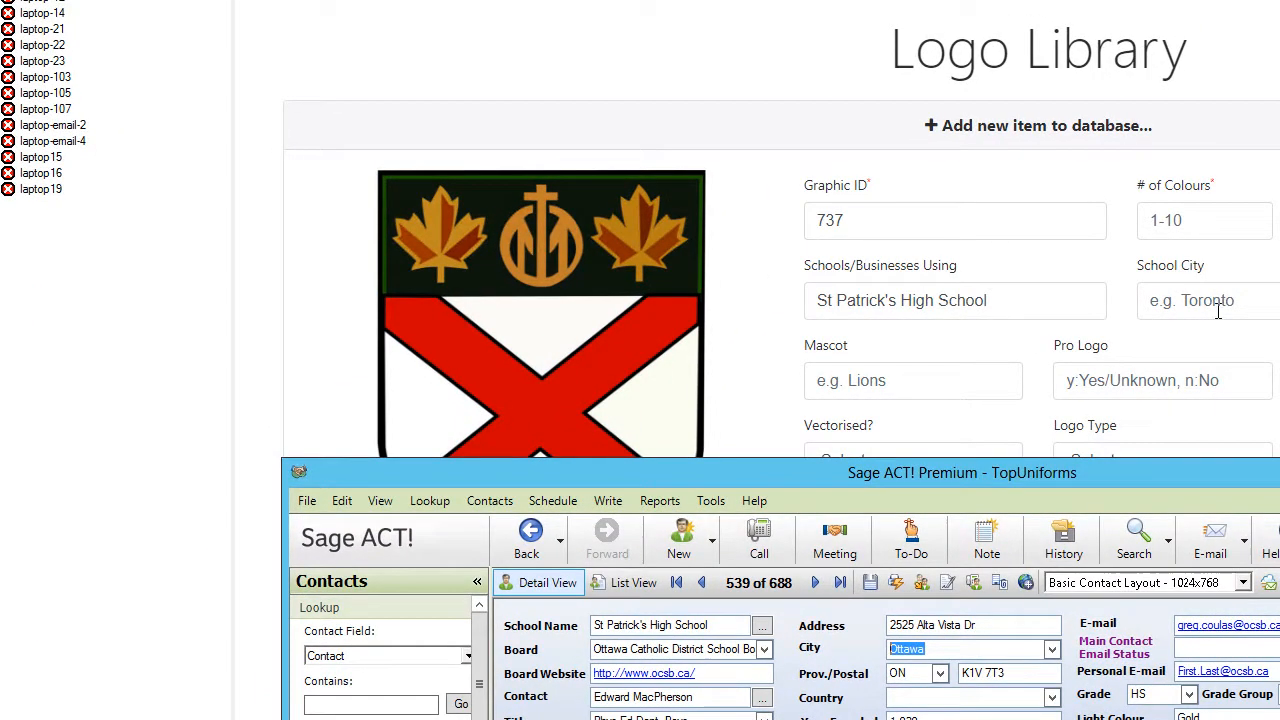
{"action": "left_click", "coordinate": [1218, 310]}
{"action": "type", "text": "Ottawa"}
Step: Copy the school's postal code from the Sage ACT! record into the School Postcode field
{"action": "left_click", "coordinate": [1090, 313]}
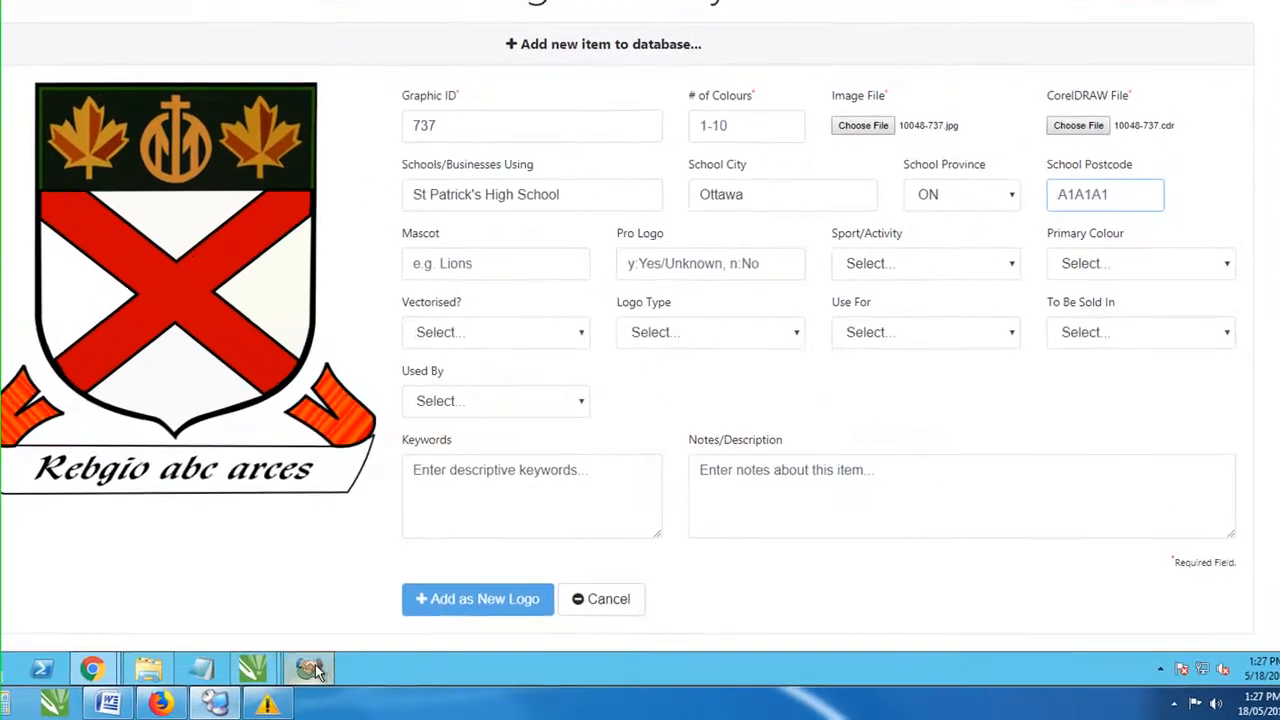
{"action": "left_click", "coordinate": [503, 680]}
{"action": "left_click_drag", "start_coordinate": [592, 516], "coordinate": [538, 515]}
{"action": "right_click", "coordinate": [566, 516]}
{"action": "left_click", "coordinate": [590, 566]}
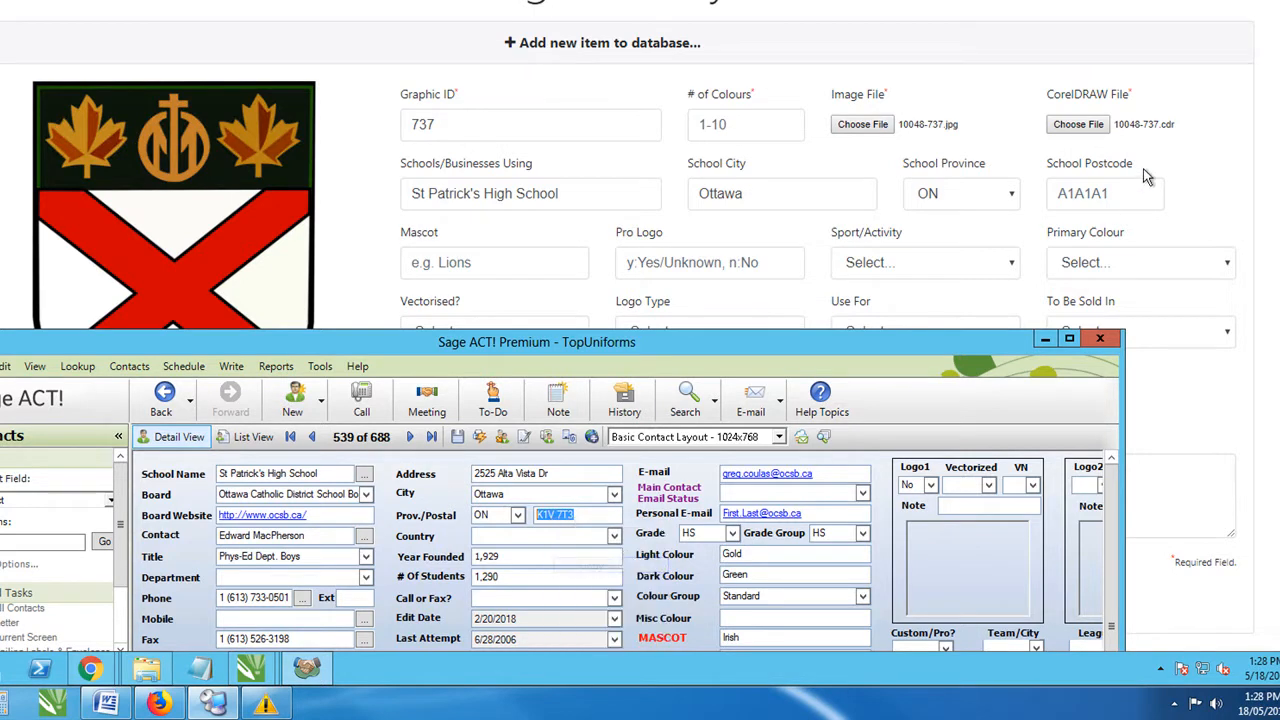
{"action": "right_click", "coordinate": [1130, 190]}
{"action": "left_click", "coordinate": [1150, 297]}
{"action": "left_click", "coordinate": [920, 462]}
Step: Look up the school's mascot in the Sage ACT! record for the Mascot field
{"action": "left_click", "coordinate": [508, 266]}
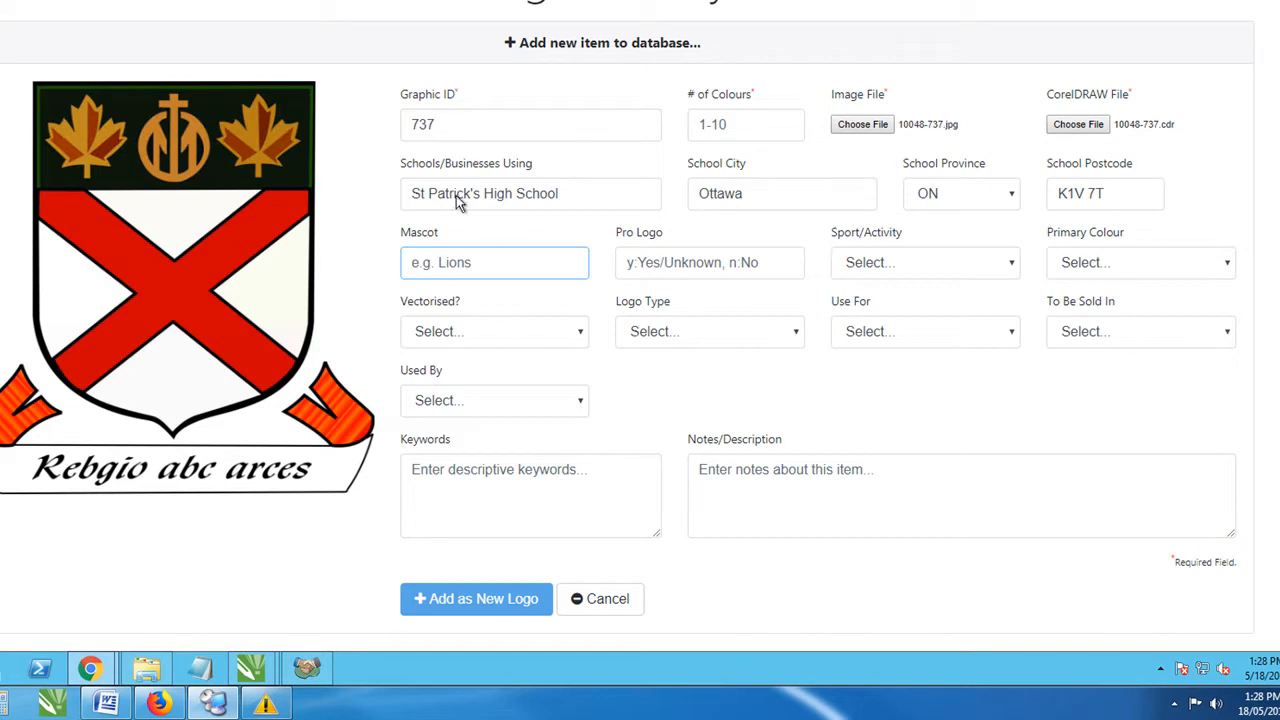
{"action": "left_click", "coordinate": [307, 668]}
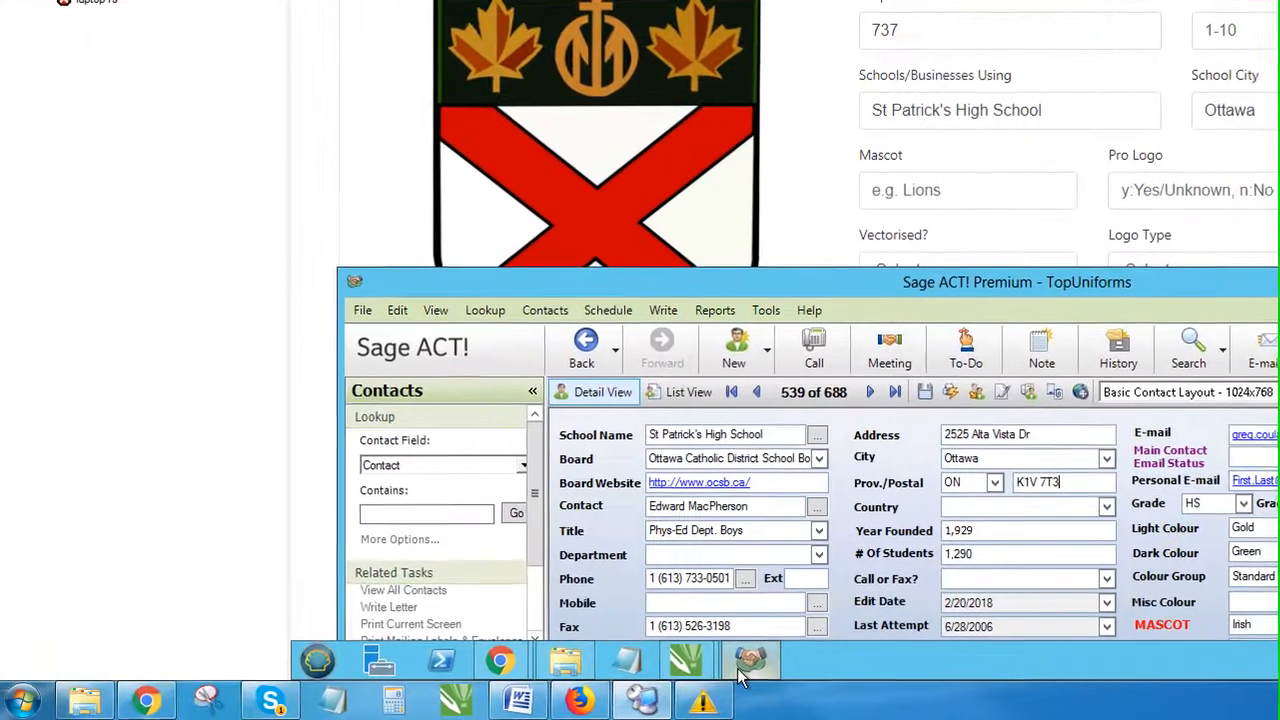
{"action": "left_click", "coordinate": [741, 675]}
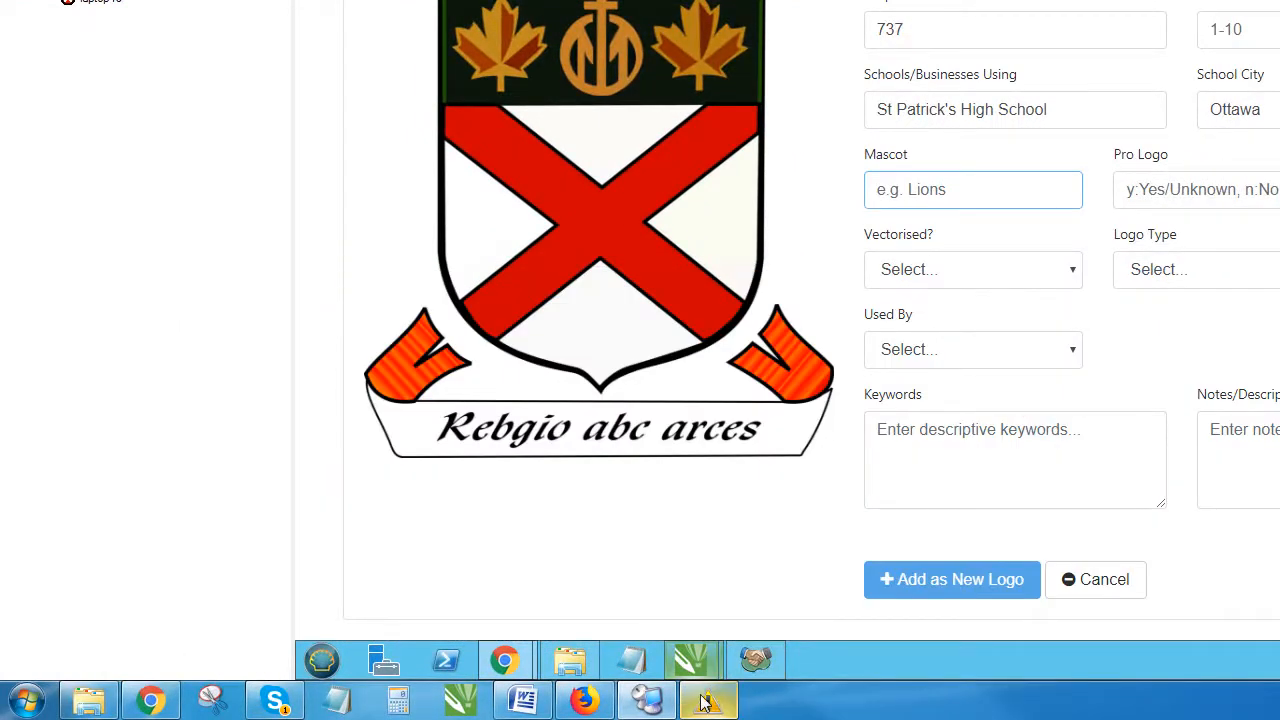
Step: Switch to CorelDRAW and examine the crests in row 737 of 731-740.cdr alongside the neighbouring St Patrick's logos
{"action": "mouse_move", "coordinate": [712, 704]}
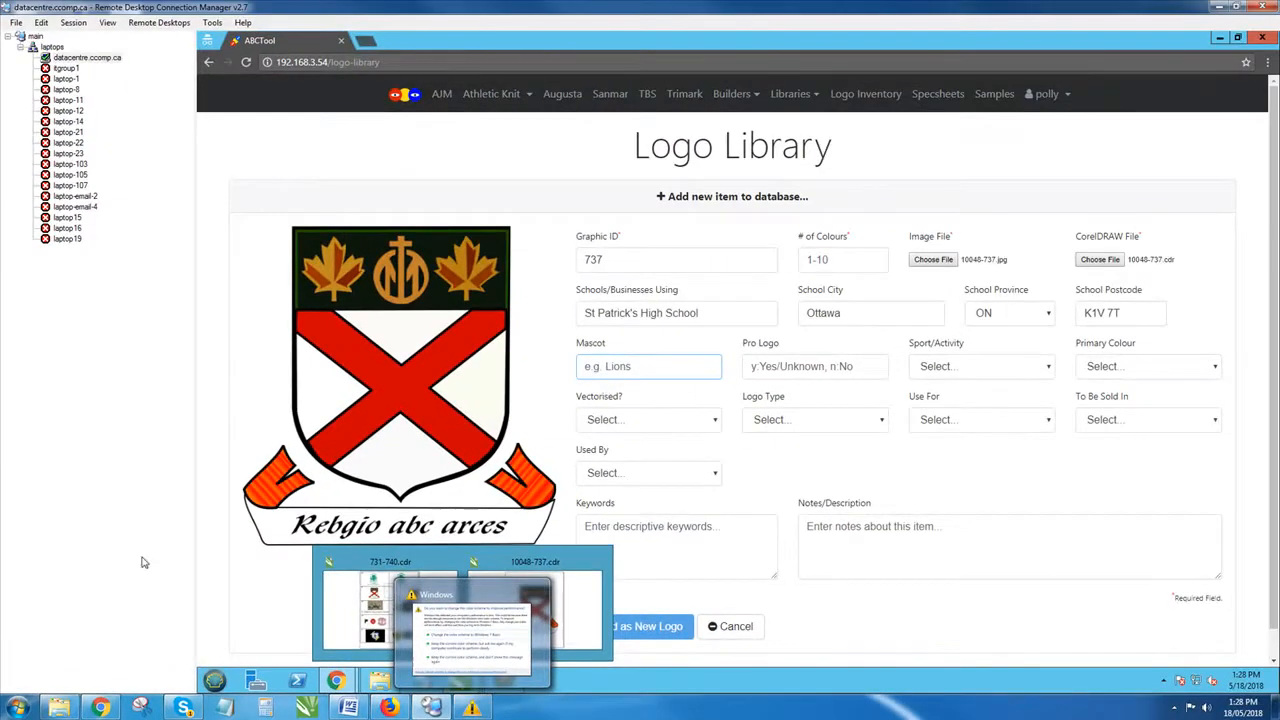
{"action": "left_click", "coordinate": [459, 682]}
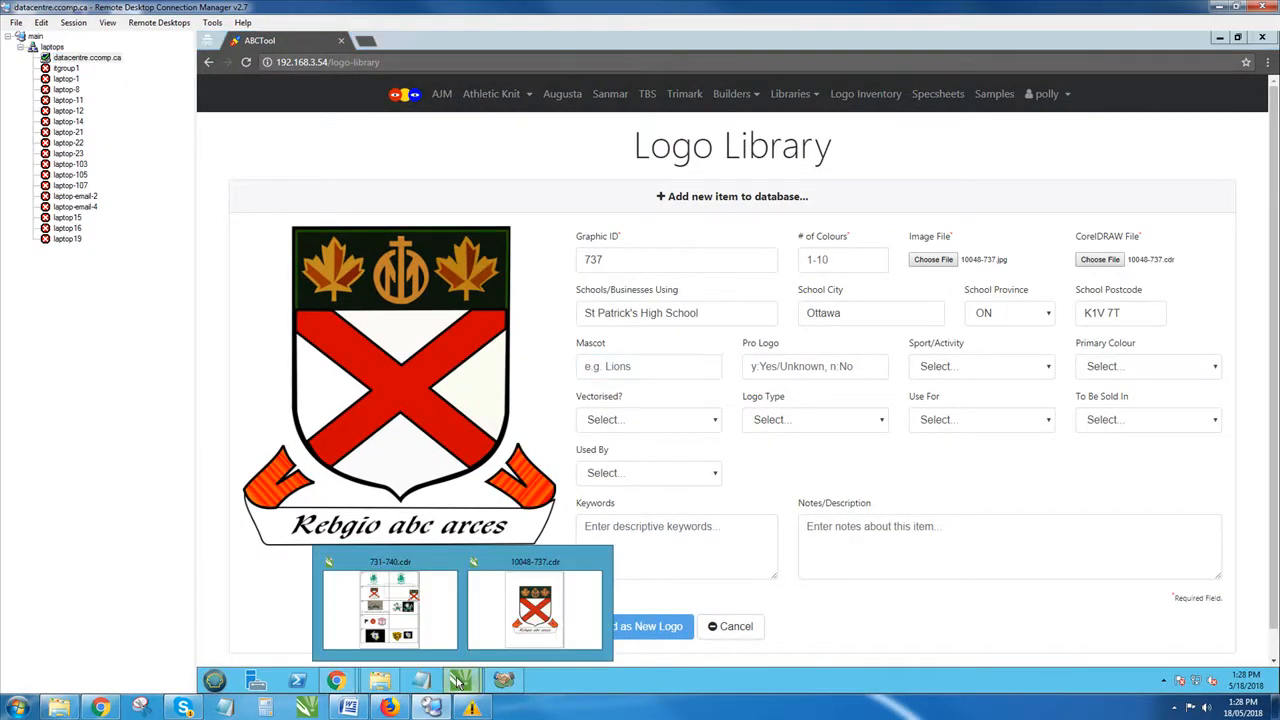
{"action": "left_click", "coordinate": [538, 632]}
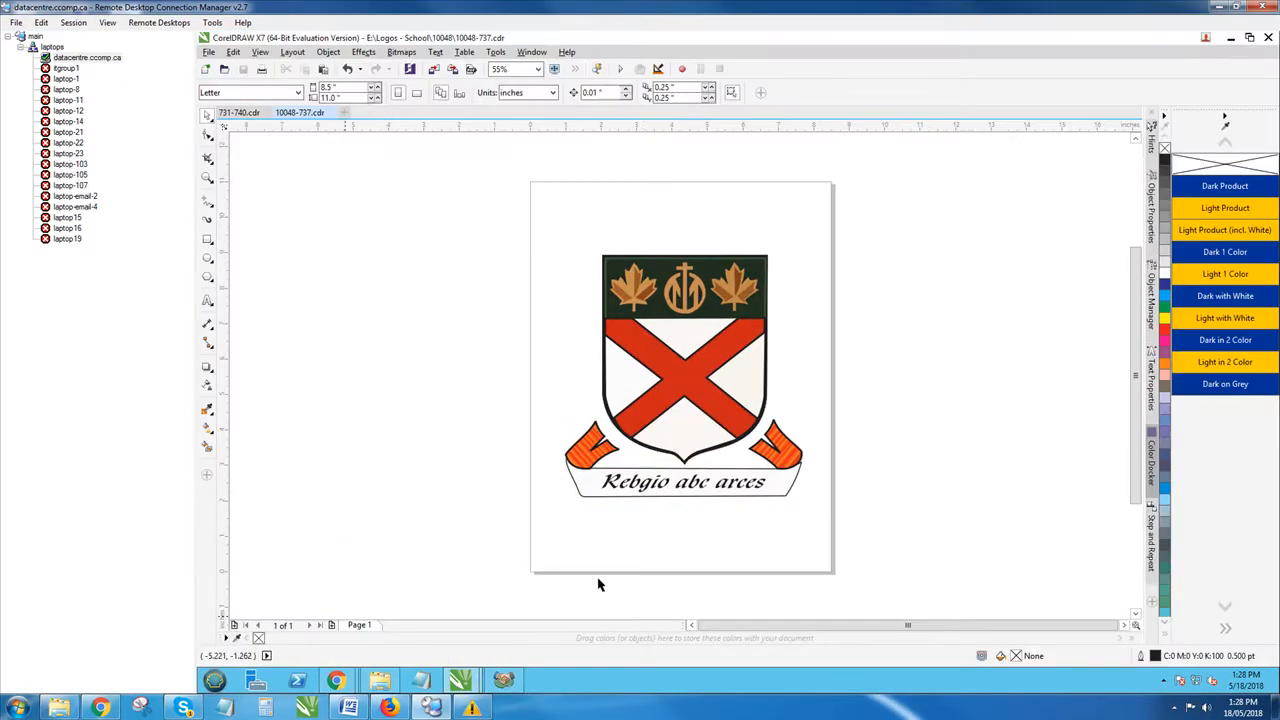
{"action": "left_click", "coordinate": [252, 115]}
{"action": "left_click_drag", "start_coordinate": [831, 330], "coordinate": [740, 342]}
{"action": "left_click", "coordinate": [862, 342]}
{"action": "left_click_drag", "start_coordinate": [862, 342], "coordinate": [700, 316]}
{"action": "scroll", "coordinate": [700, 315], "scroll_direction": "down", "scroll_amount": 2}
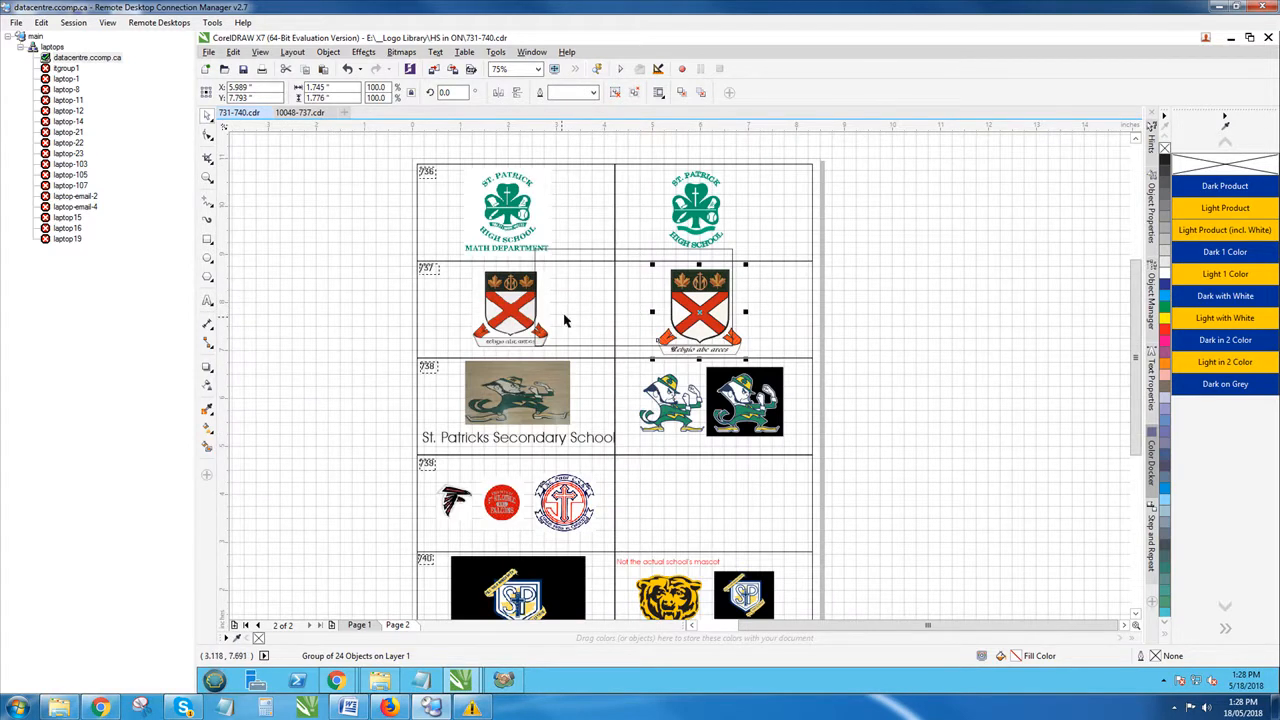
{"action": "left_click", "coordinate": [617, 327]}
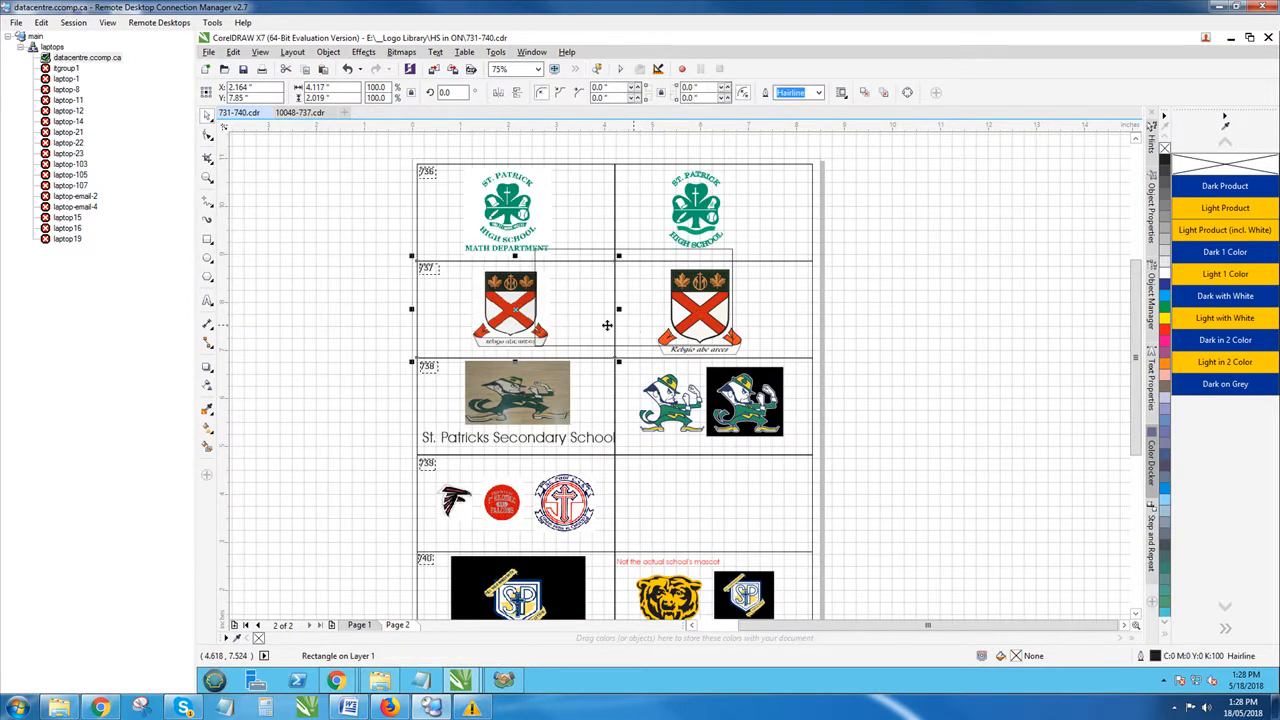
Step: Examine the St Patrick's logos in rows 736, 737 and 738 of 731-740.cdr at closer range
{"action": "left_click_drag", "start_coordinate": [636, 346], "coordinate": [670, 343]}
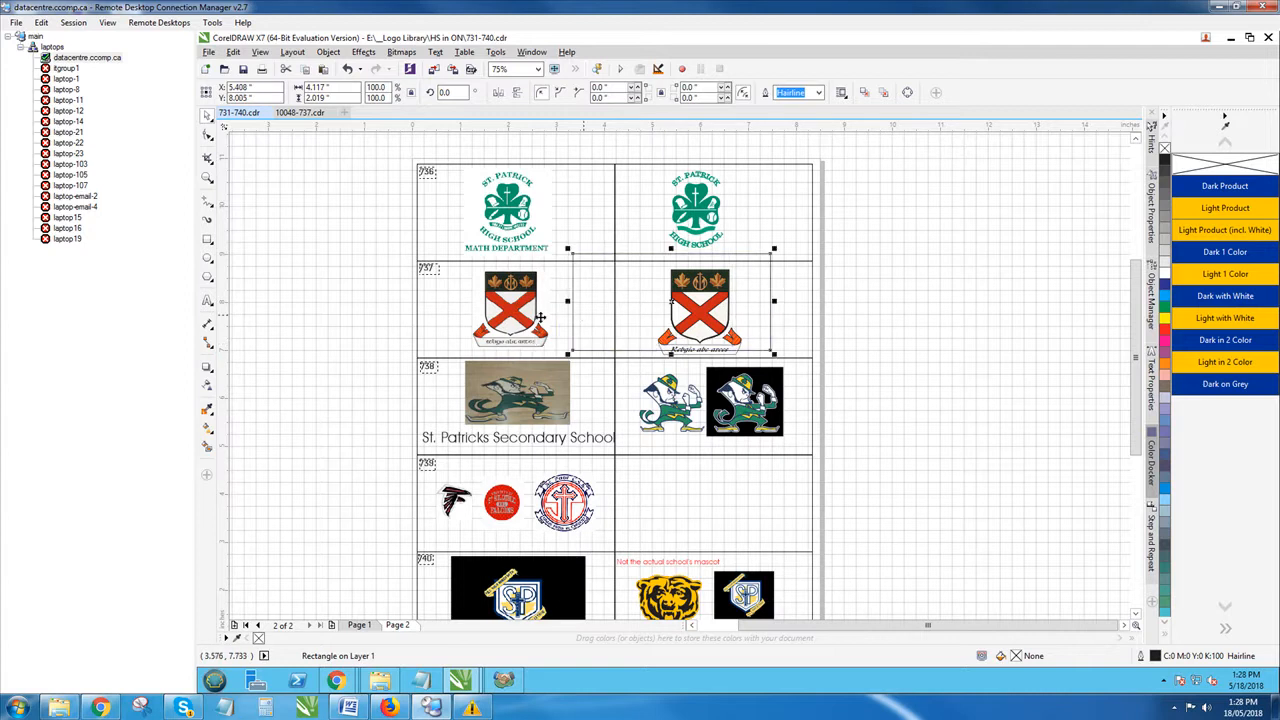
{"action": "left_click", "coordinate": [694, 457]}
{"action": "scroll", "coordinate": [696, 460], "scroll_direction": "up", "scroll_amount": 2}
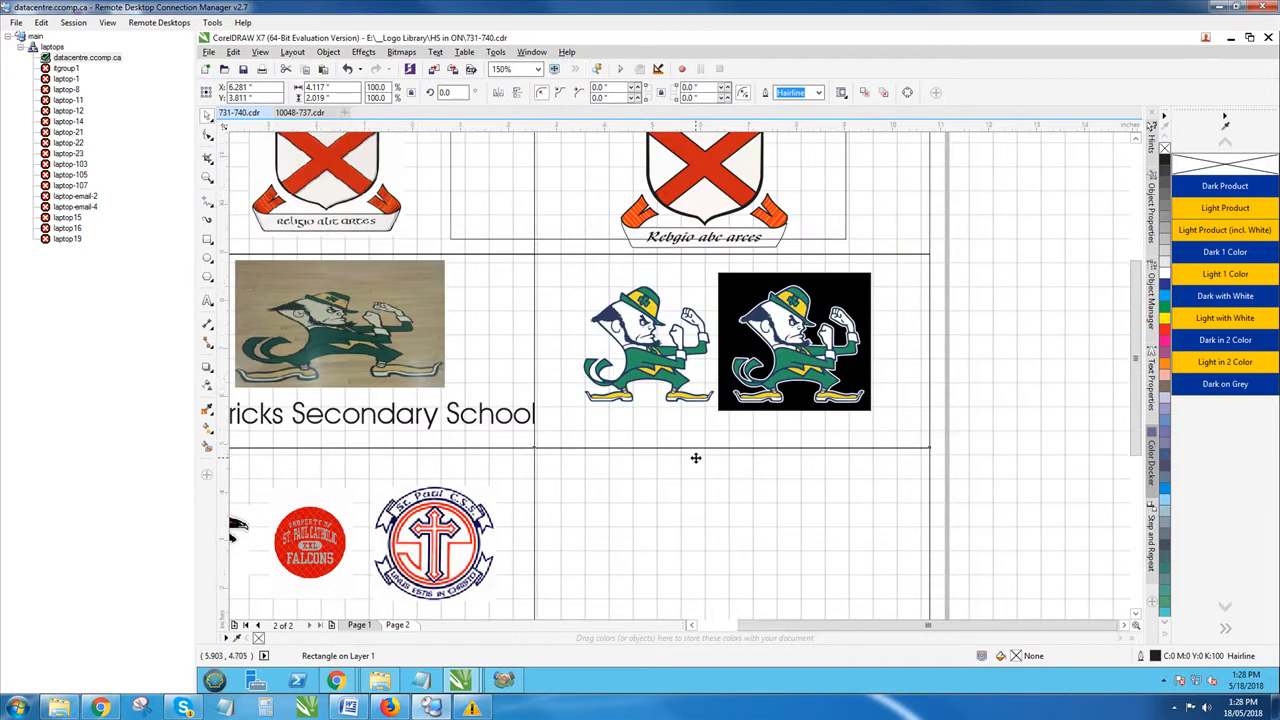
{"action": "scroll", "coordinate": [696, 458], "scroll_direction": "down", "scroll_amount": 2}
{"action": "left_click", "coordinate": [508, 304]}
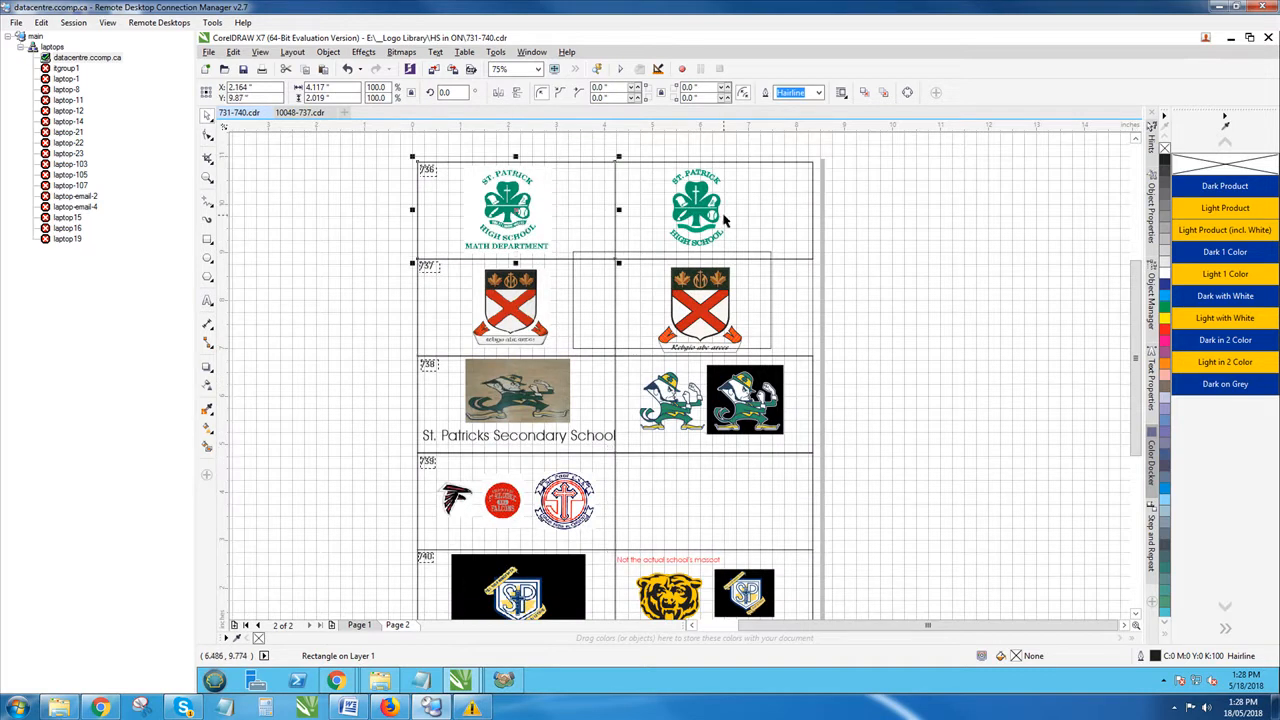
{"action": "left_click", "coordinate": [648, 212]}
{"action": "scroll", "coordinate": [762, 244], "scroll_direction": "up", "scroll_amount": 2}
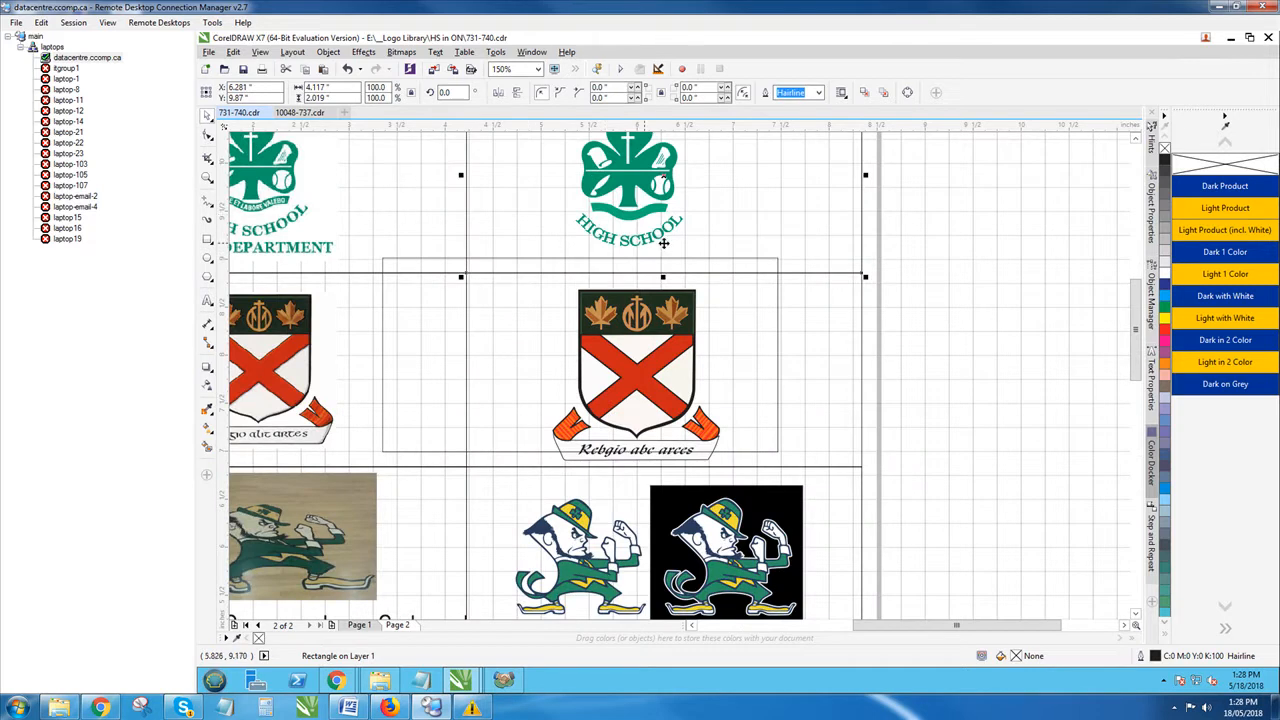
{"action": "scroll", "coordinate": [663, 248], "scroll_direction": "down", "scroll_amount": 2}
{"action": "left_click", "coordinate": [652, 212]}
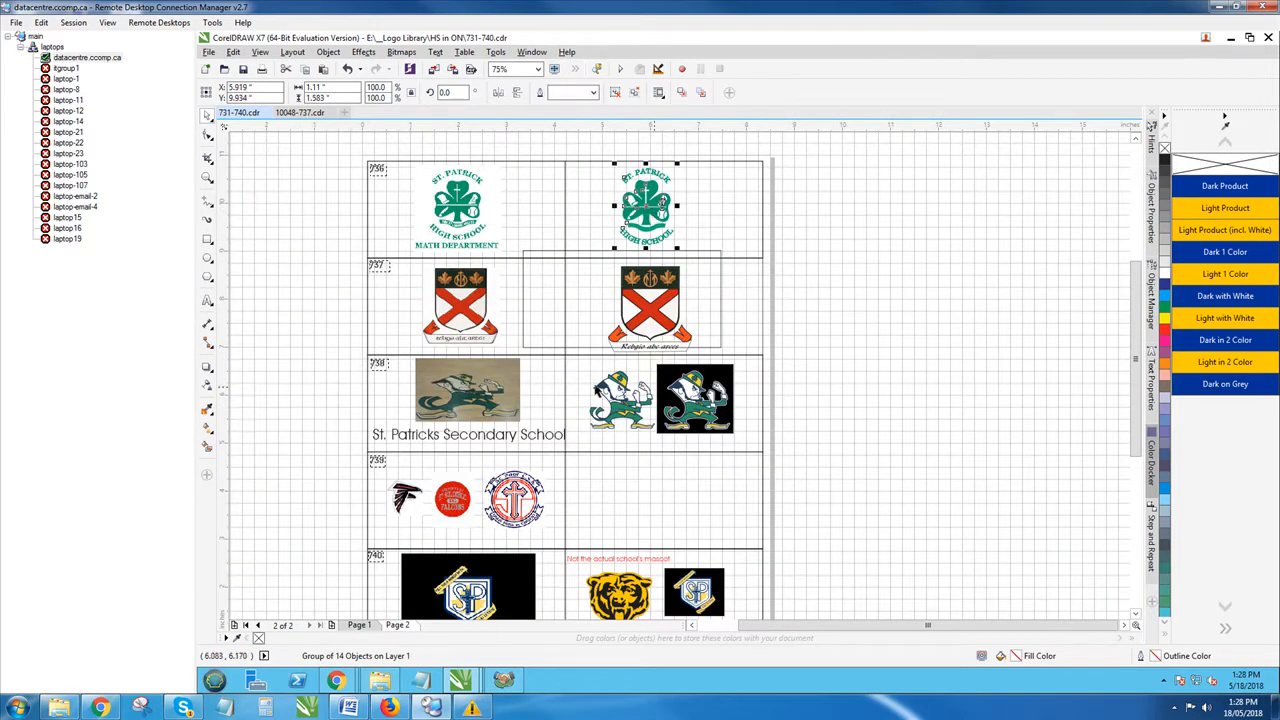
Step: Copy the leprechaun on the white background from row 738 and paste it into a new blank document
{"action": "left_click", "coordinate": [621, 393]}
{"action": "mouse_move", "coordinate": [614, 395]}
{"action": "left_mouse_down"}
{"action": "mouse_move", "coordinate": [744, 396]}
{"action": "mouse_move", "coordinate": [609, 401]}
{"action": "left_mouse_up"}
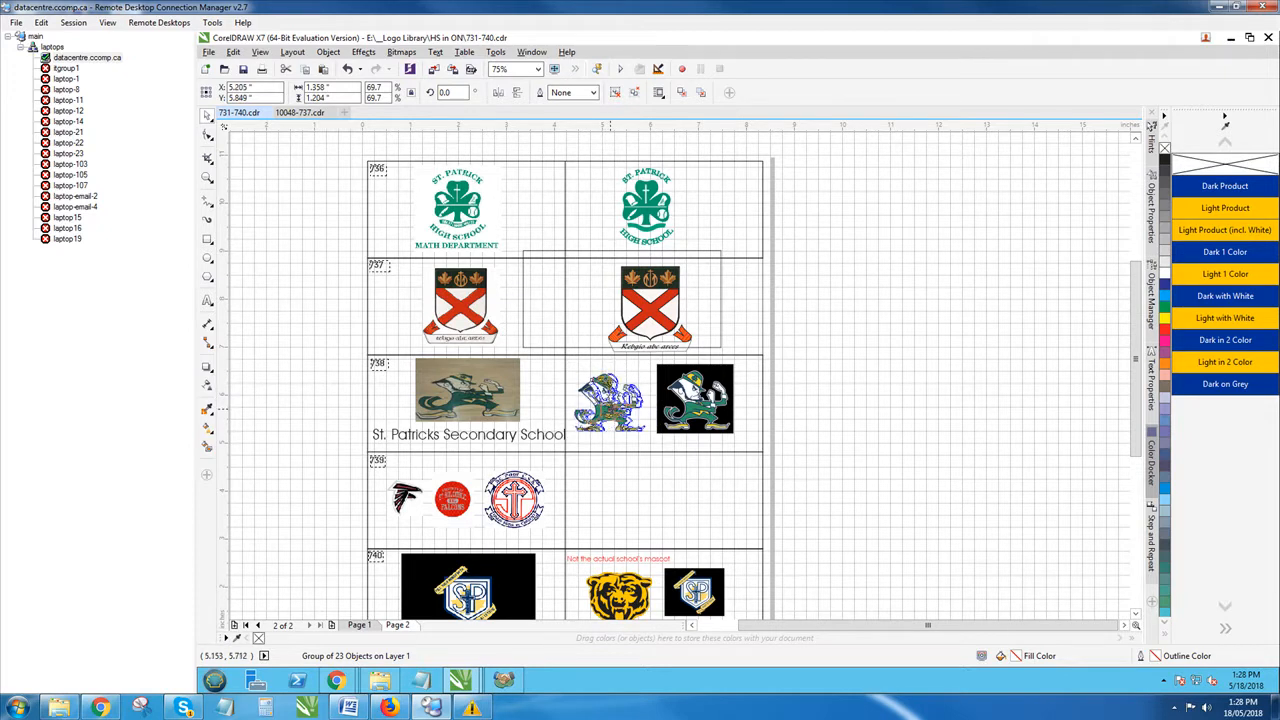
{"action": "right_click", "coordinate": [609, 401]}
{"action": "left_click", "coordinate": [687, 226]}
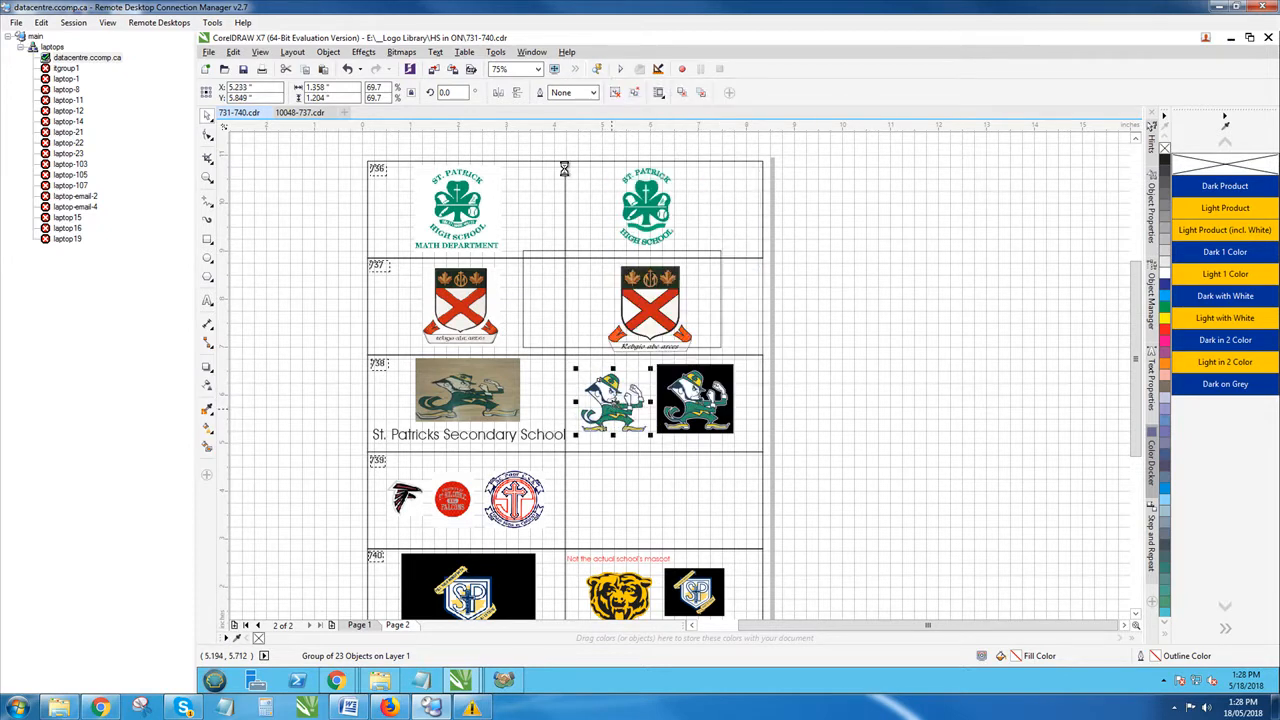
{"action": "left_click", "coordinate": [344, 112]}
{"action": "right_click", "coordinate": [592, 282]}
{"action": "left_click", "coordinate": [646, 370]}
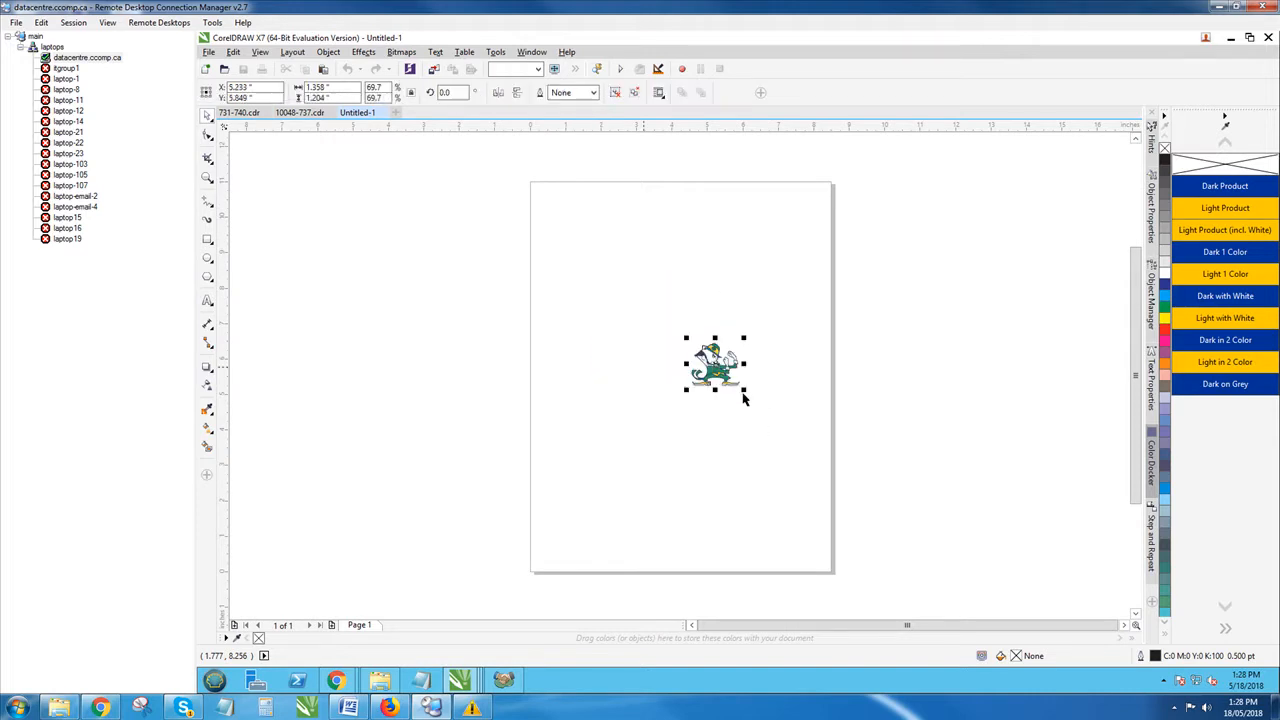
Step: Enlarge the pasted leprechaun to about 6.3 by 5.6 inches and position it near the middle of the Letter page
{"action": "left_click_drag", "start_coordinate": [743, 398], "coordinate": [880, 590]}
{"action": "left_click_drag", "start_coordinate": [732, 445], "coordinate": [651, 417]}
{"action": "left_click_drag", "start_coordinate": [600, 312], "coordinate": [559, 253]}
{"action": "left_click_drag", "start_coordinate": [666, 426], "coordinate": [675, 401]}
{"action": "left_click", "coordinate": [540, 366]}
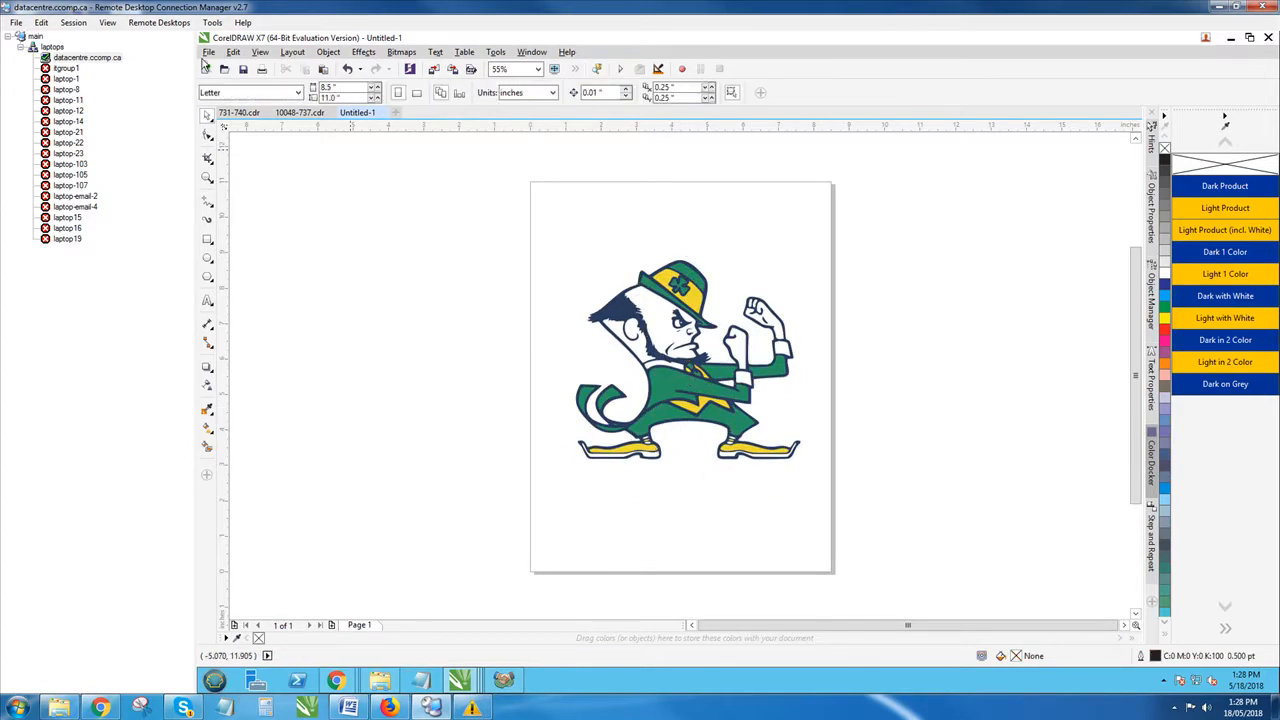
Step: Save the leprechaun drawing as 10048-738.cdr in the 10048 folder
{"action": "left_click", "coordinate": [208, 52]}
{"action": "left_click", "coordinate": [290, 193]}
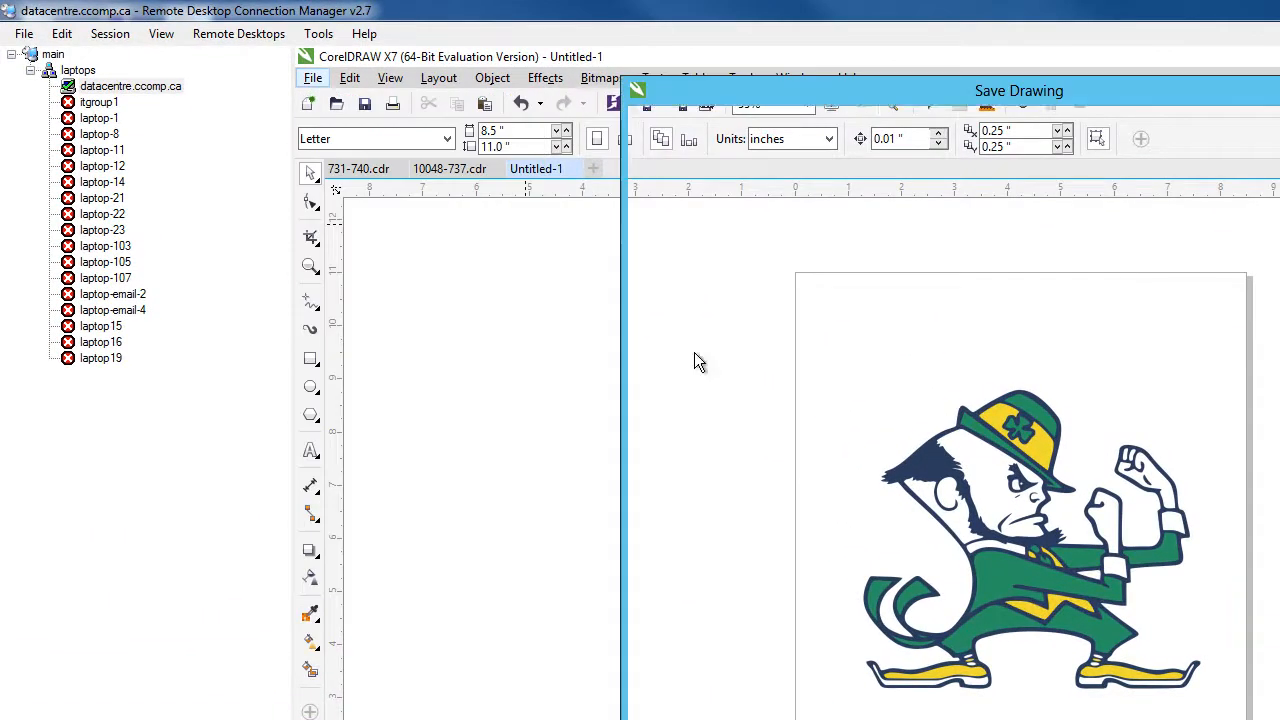
{"action": "left_click", "coordinate": [960, 216]}
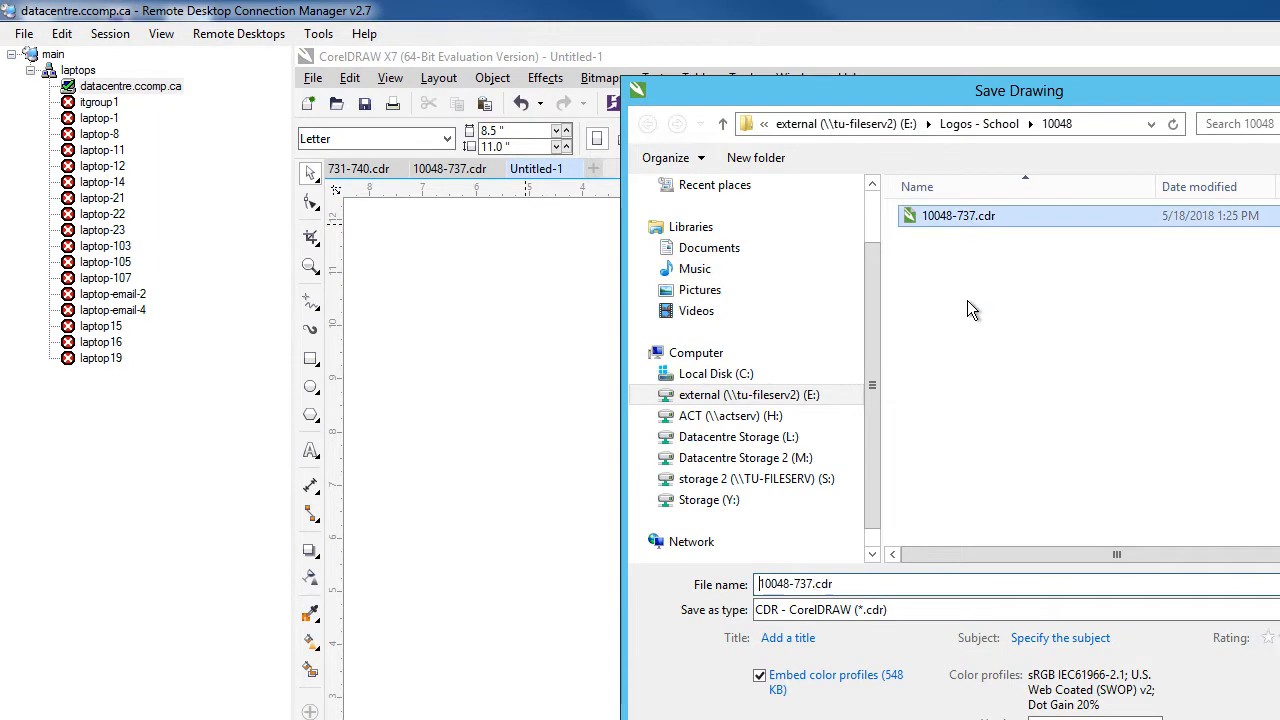
{"action": "double_click", "coordinate": [815, 583]}
{"action": "left_click", "coordinate": [806, 584]}
{"action": "key", "text": "Delete"}
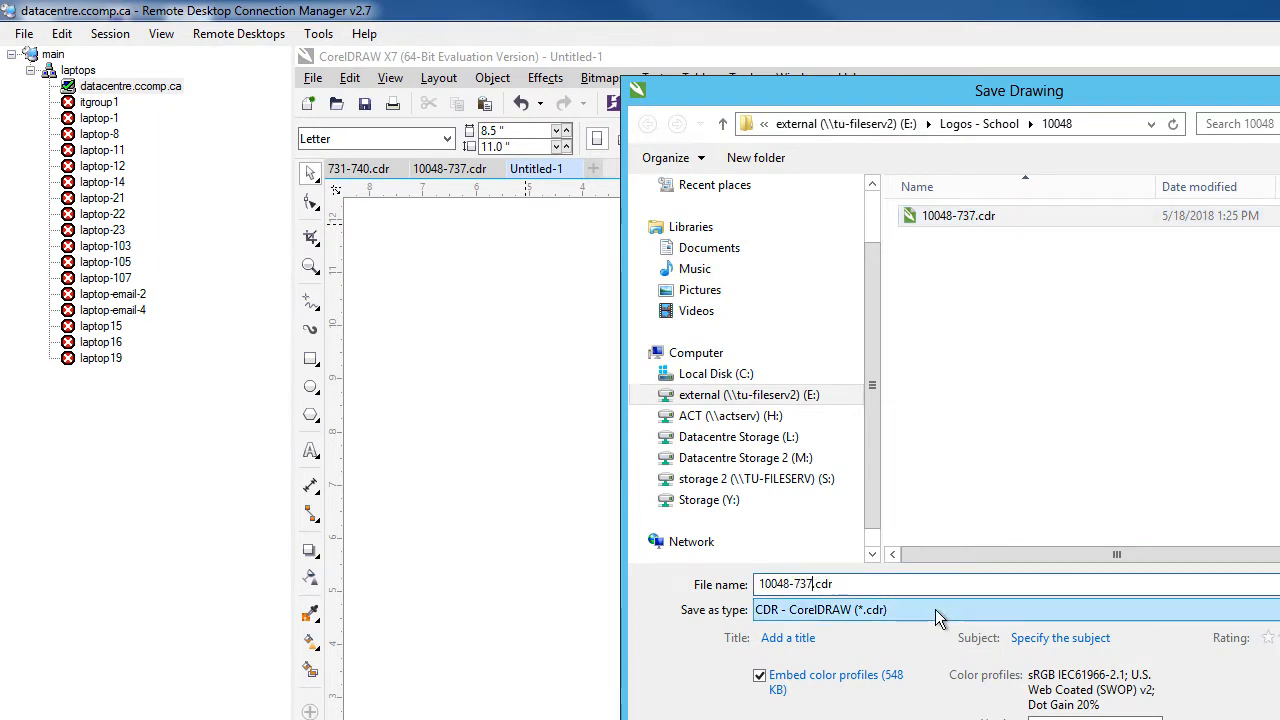
{"action": "type", "text": "8"}
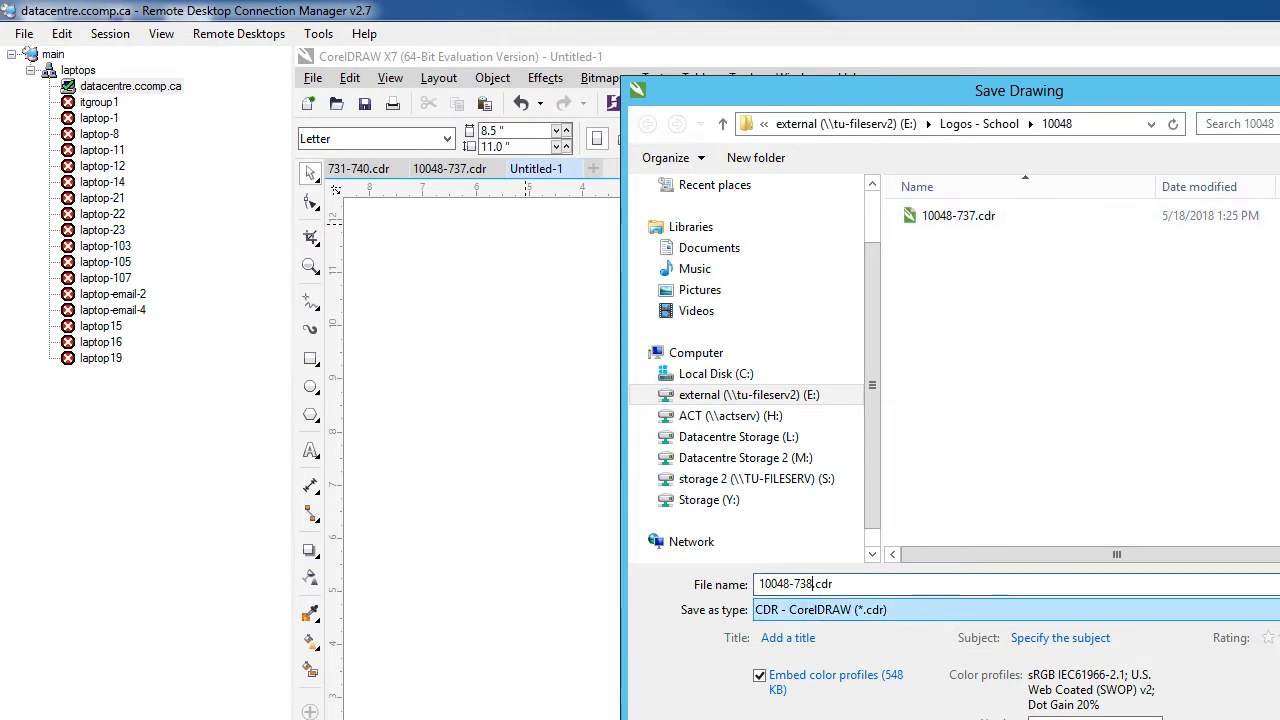
{"action": "key", "text": "Return"}
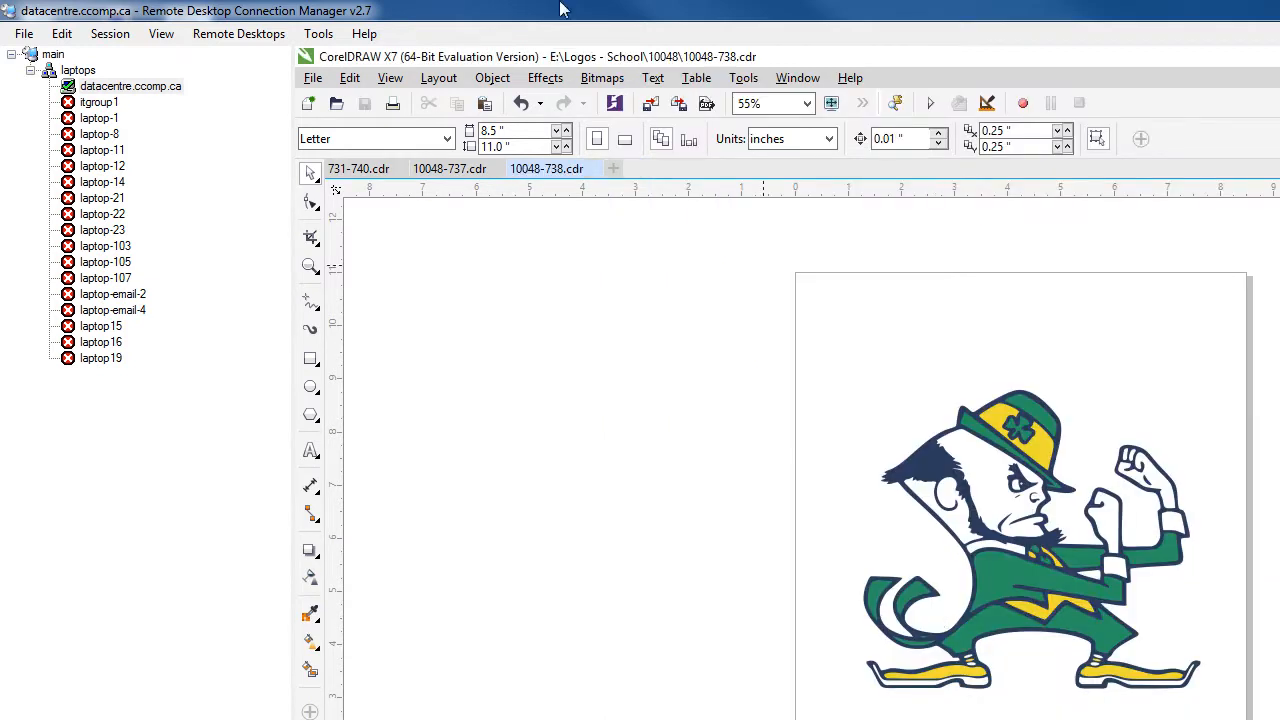
Step: Export the leprechaun drawing as the JPEG 10048-738.jpg in the 10048 folder, in CMYK colour with High quality at 80%
{"action": "left_click", "coordinate": [362, 169]}
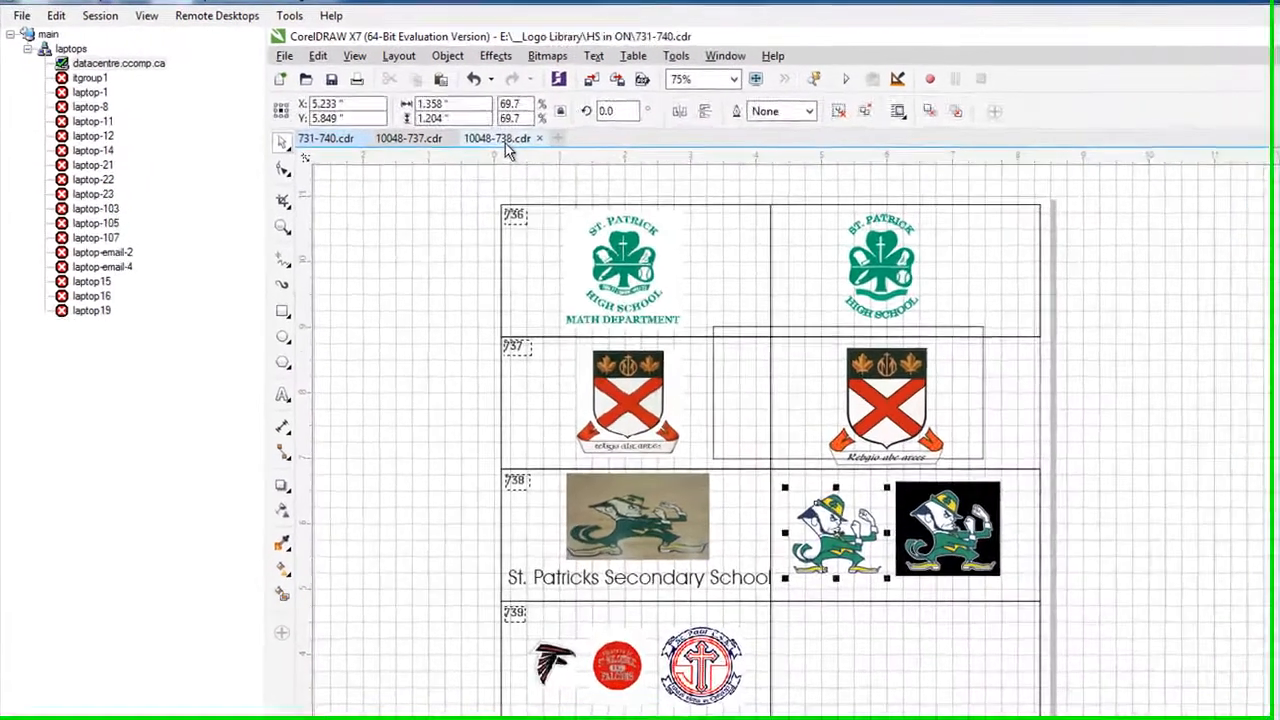
{"action": "left_click", "coordinate": [366, 114]}
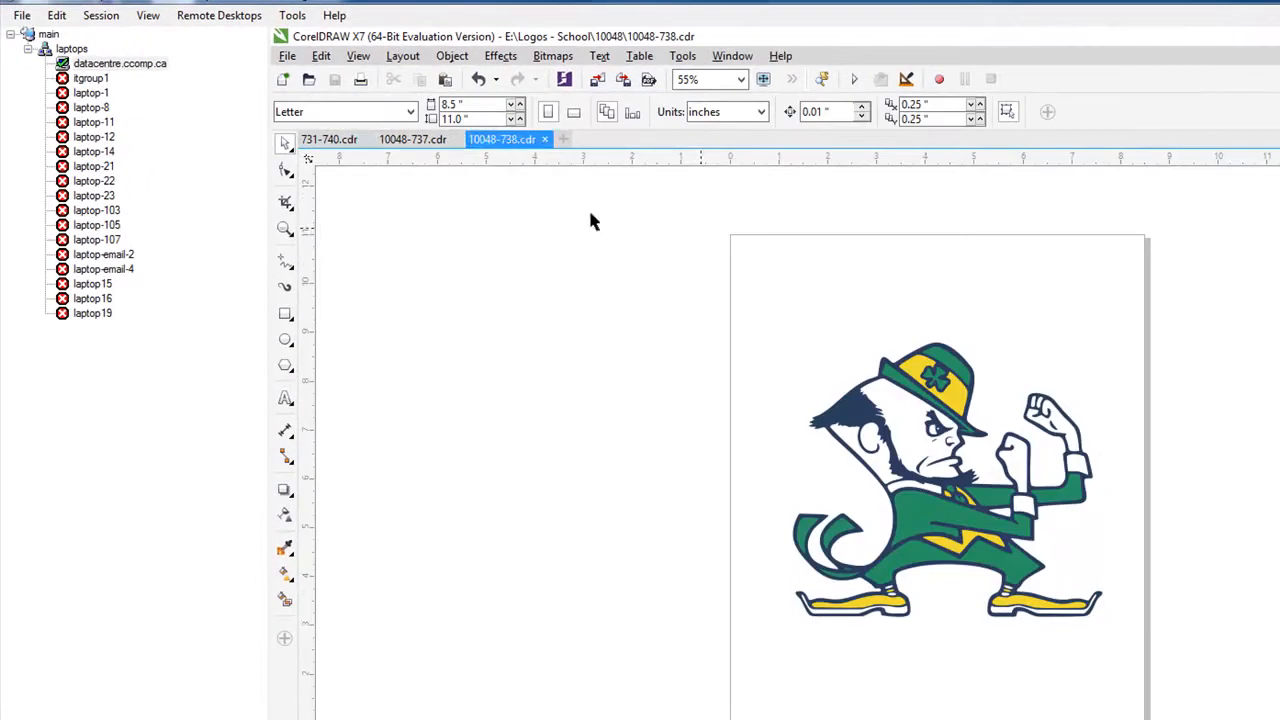
{"action": "left_click", "coordinate": [287, 56]}
{"action": "left_click", "coordinate": [393, 362]}
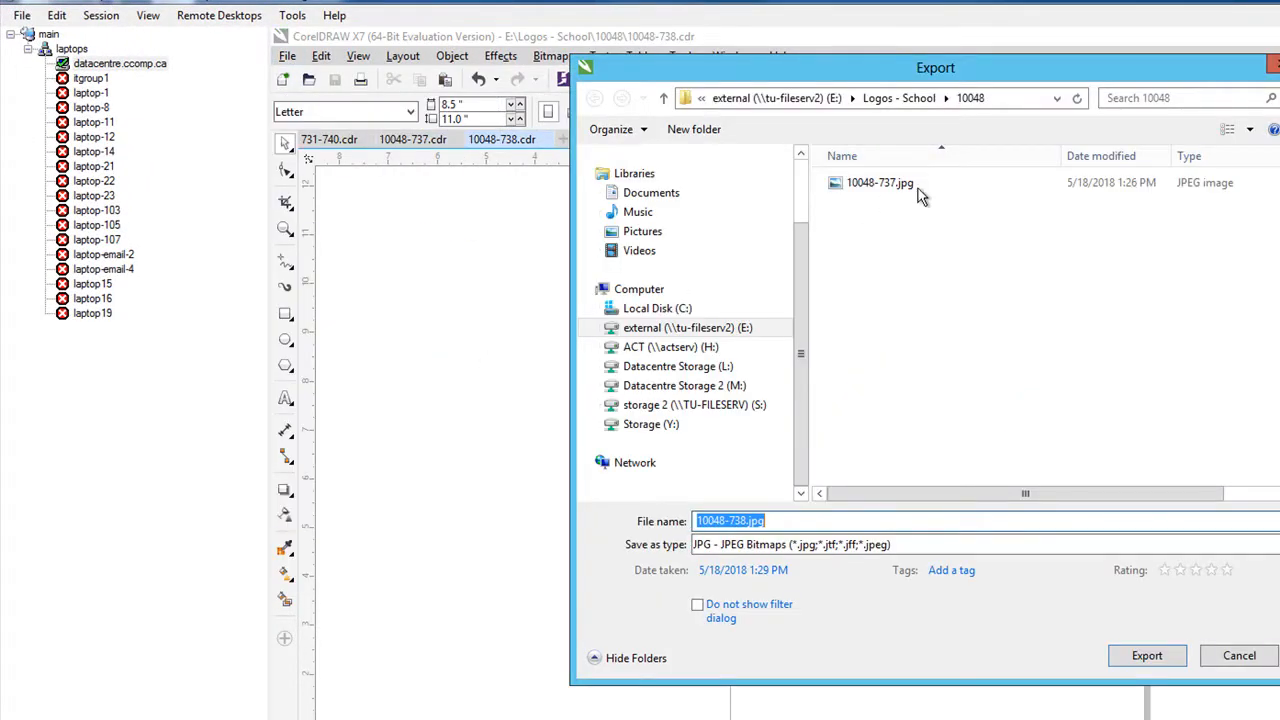
{"action": "left_click", "coordinate": [1145, 659]}
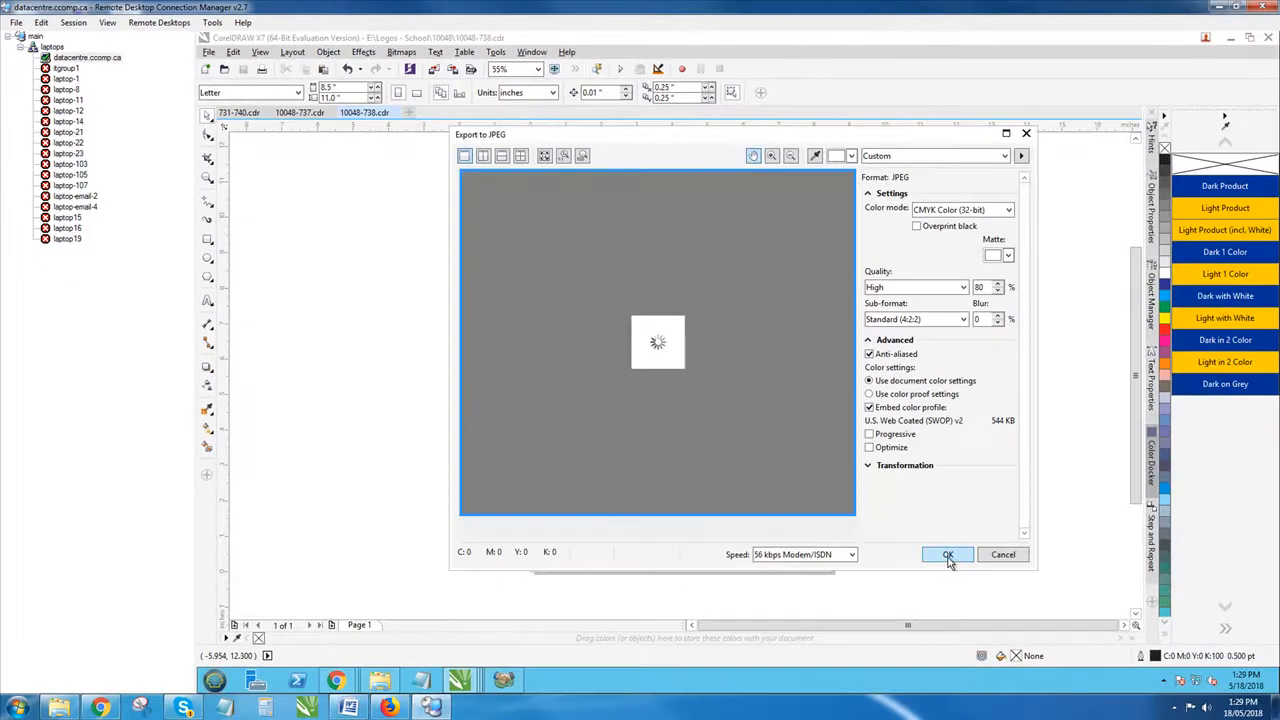
{"action": "left_click", "coordinate": [948, 557]}
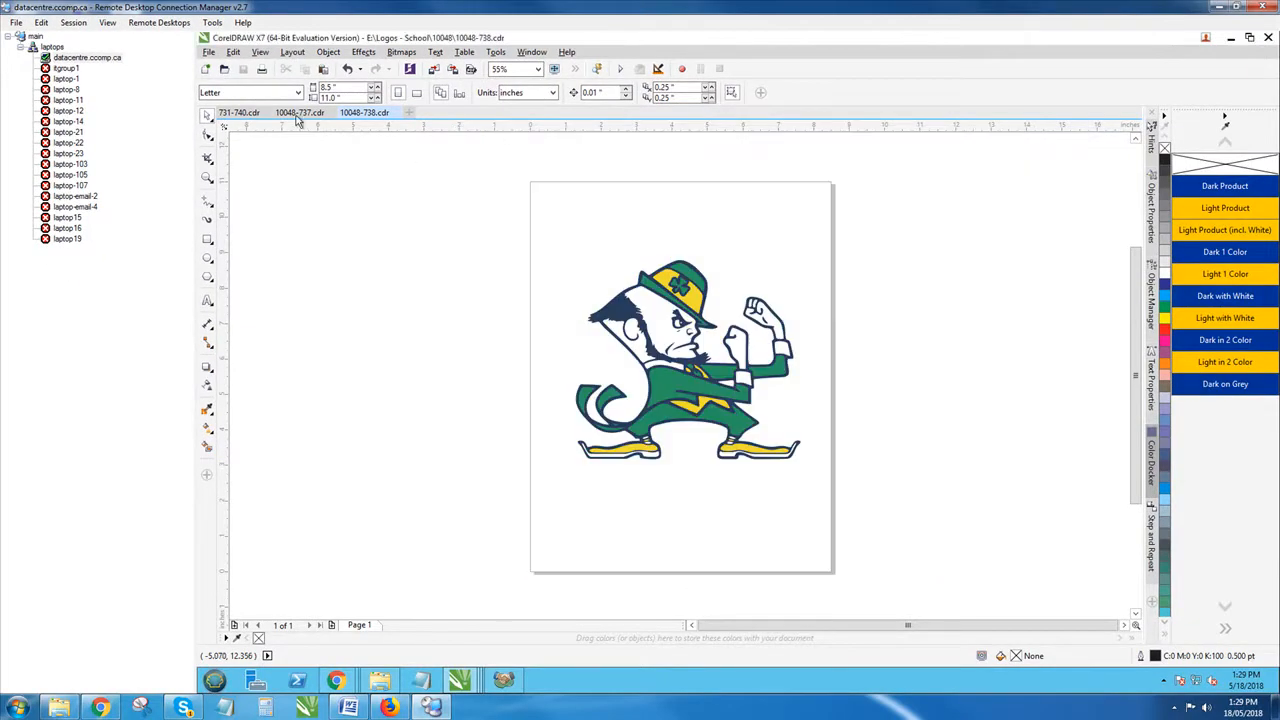
Step: Copy the green St. Patrick High School shamrock logo without the Math Department text from row 736 of 731-740.cdr into a new document
{"action": "left_click", "coordinate": [300, 113]}
{"action": "left_click", "coordinate": [240, 113]}
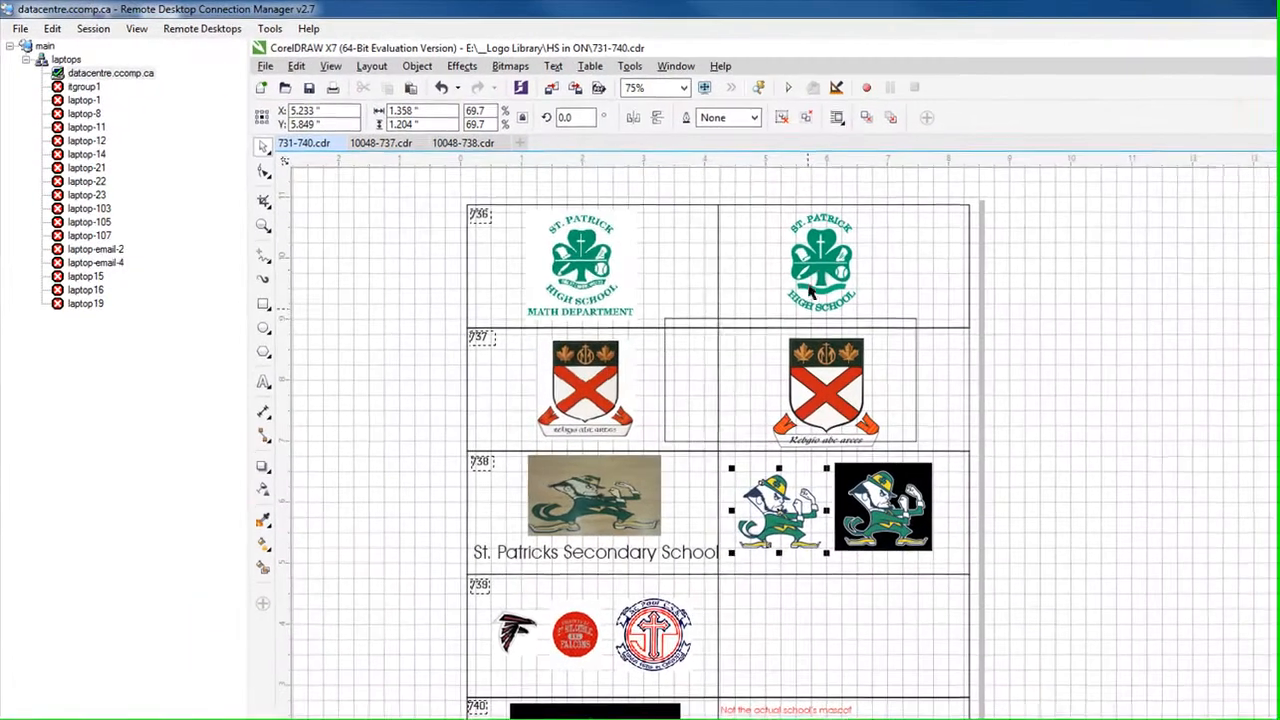
{"action": "left_click", "coordinate": [642, 210]}
{"action": "left_click", "coordinate": [1227, 338]}
{"action": "left_click_drag", "start_coordinate": [818, 279], "coordinate": [931, 309]}
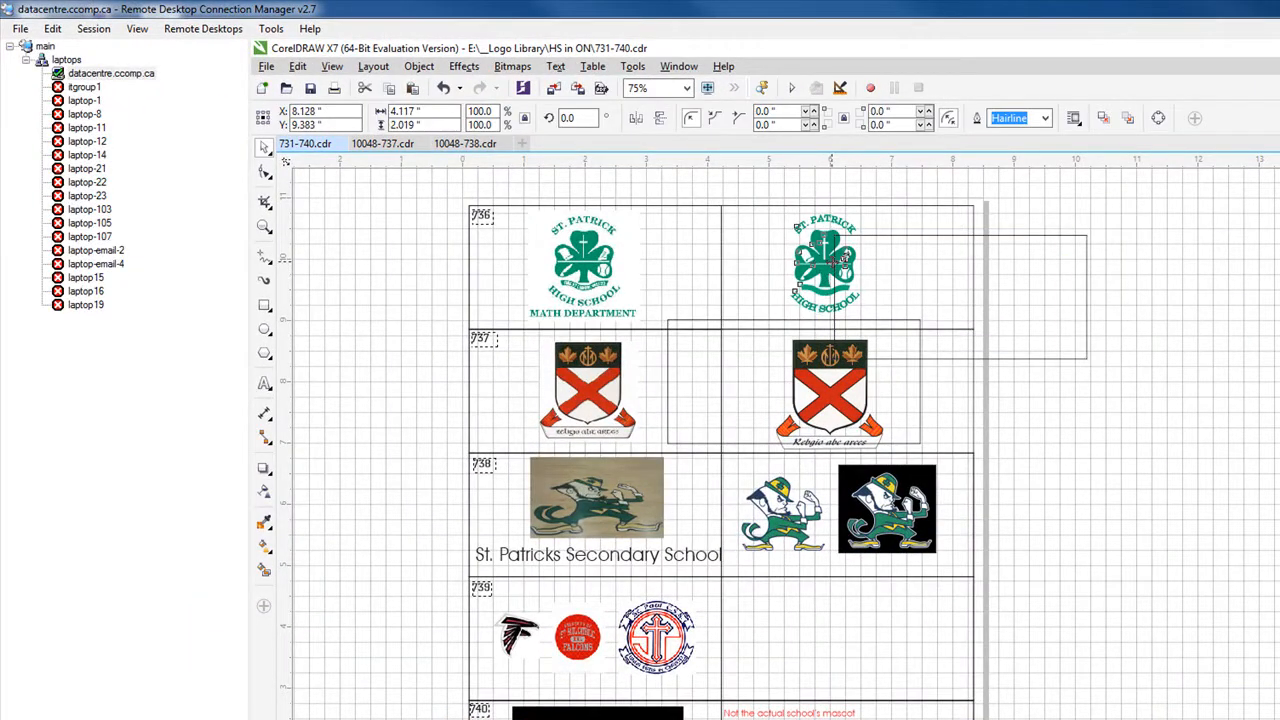
{"action": "right_click", "coordinate": [823, 266]}
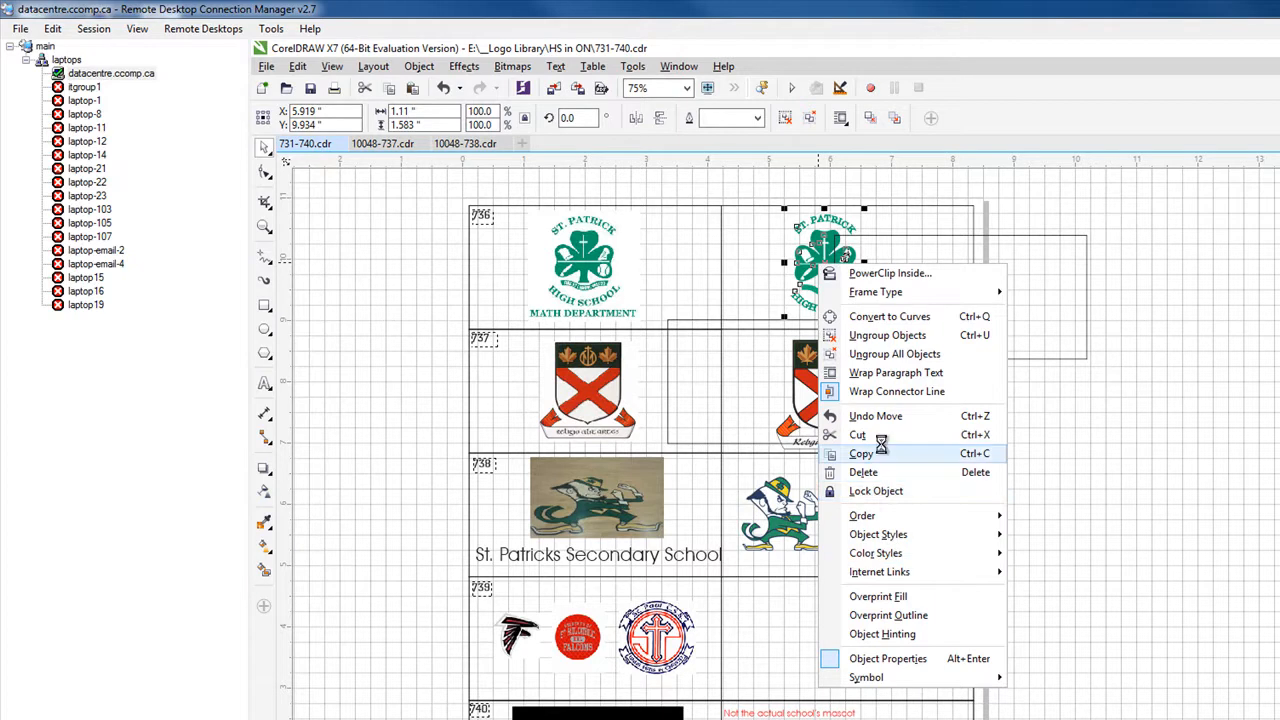
{"action": "left_click", "coordinate": [897, 455]}
{"action": "left_click", "coordinate": [520, 143]}
{"action": "right_click", "coordinate": [787, 320]}
{"action": "left_click", "coordinate": [826, 417]}
Step: Enlarge the shamrock logo to about 5.2 by 7.4 inches and position it near the middle of the page
{"action": "left_click_drag", "start_coordinate": [911, 323], "coordinate": [690, 588]}
{"action": "left_click_drag", "start_coordinate": [828, 531], "coordinate": [828, 531]}
{"action": "left_click_drag", "start_coordinate": [853, 415], "coordinate": [869, 473]}
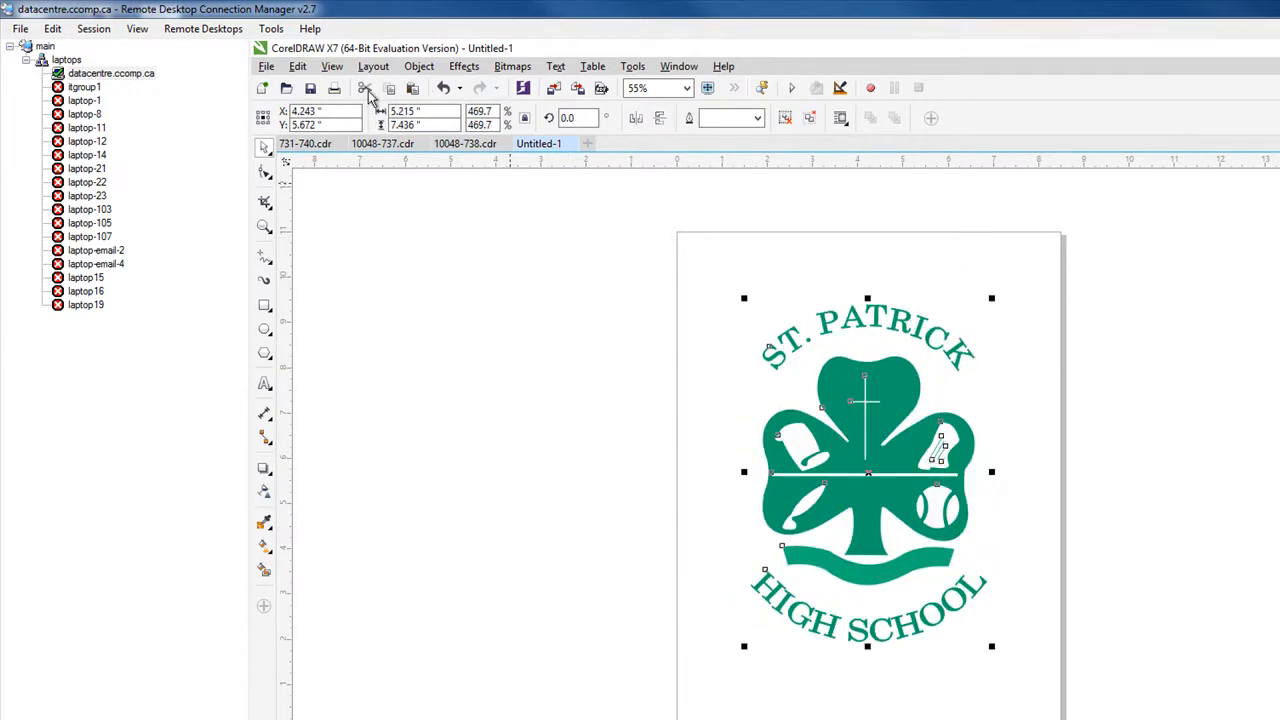
Step: Save the shamrock drawing as 10048-736.cdr in the 10048 folder
{"action": "left_click", "coordinate": [271, 66]}
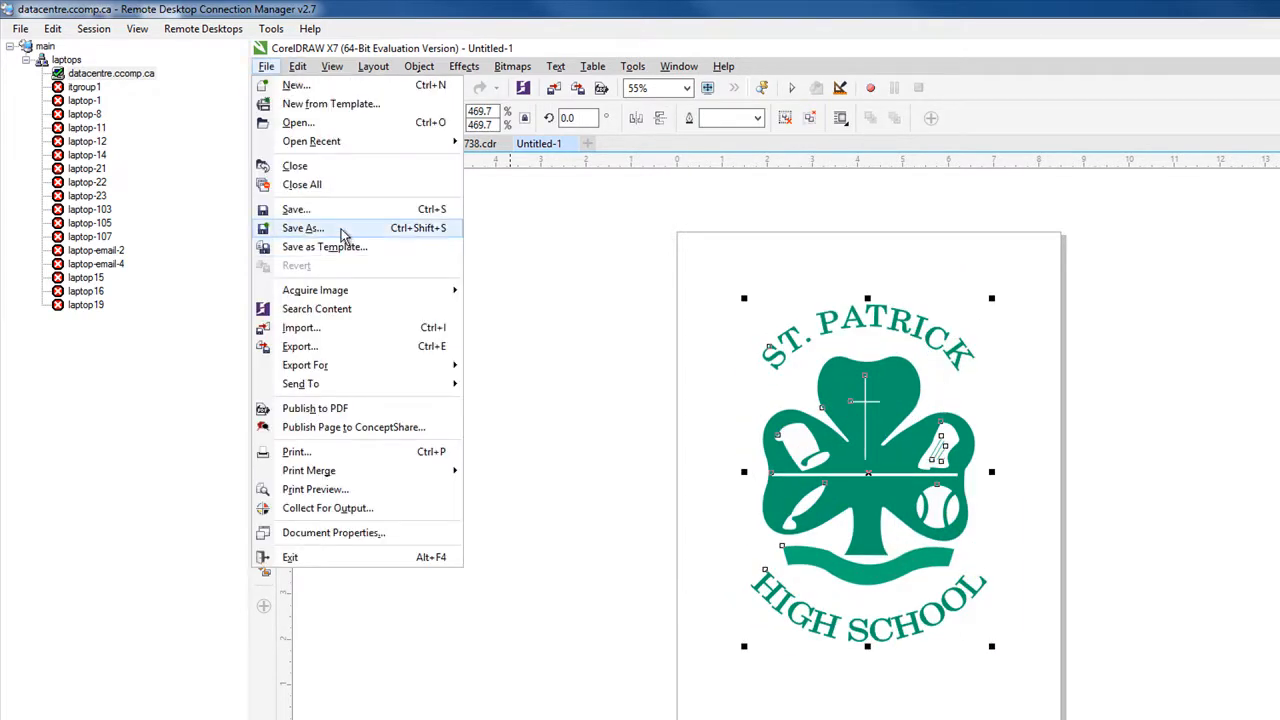
{"action": "left_click", "coordinate": [303, 228]}
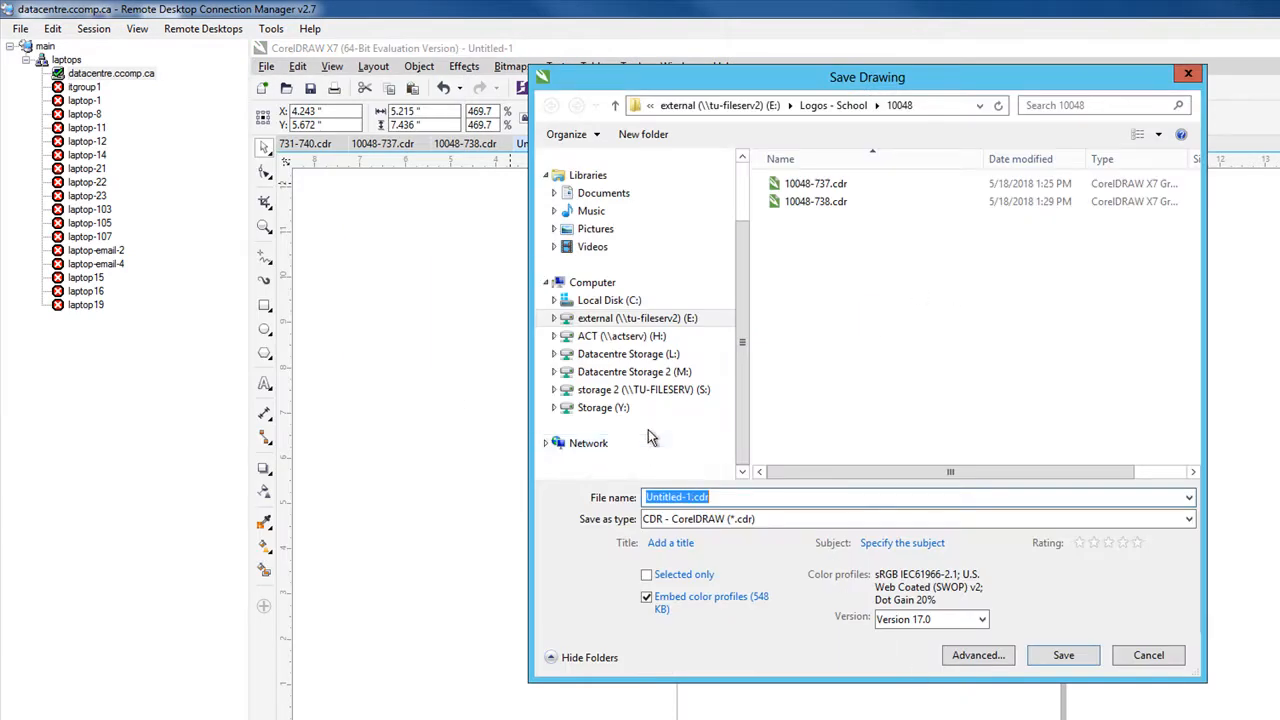
{"action": "type", "text": "10048-737"}
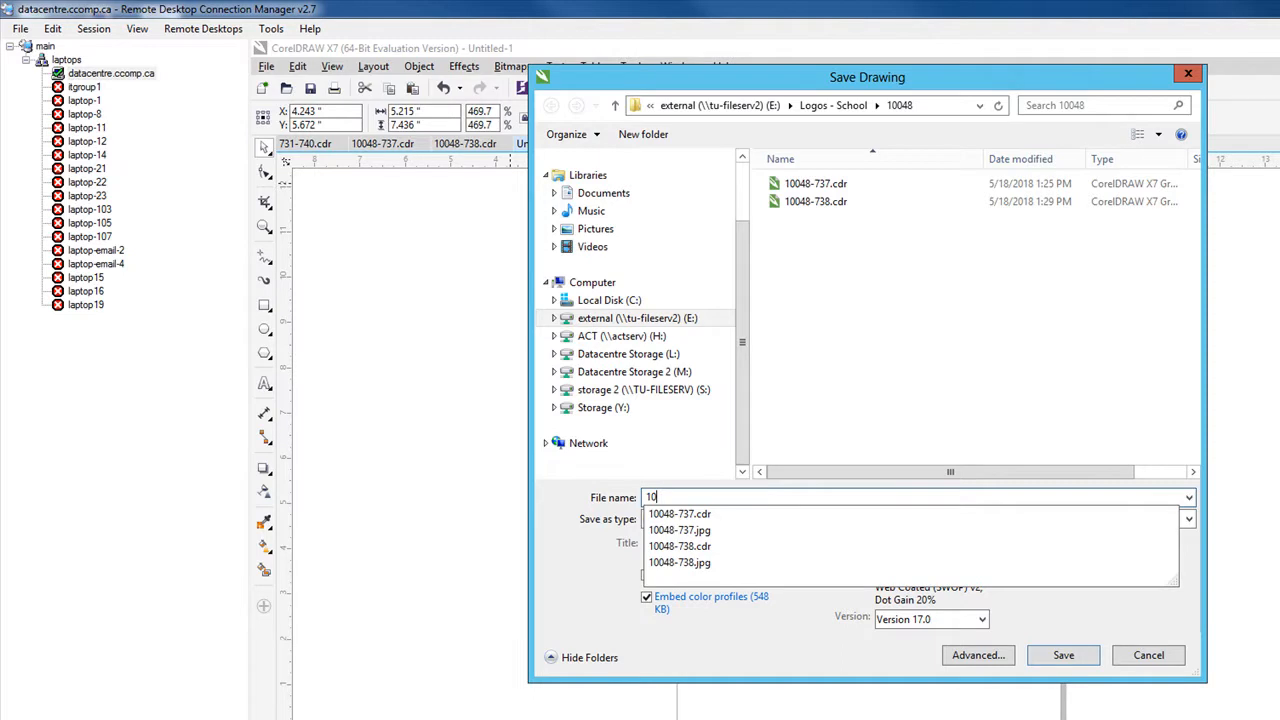
{"action": "key", "text": "Down"}
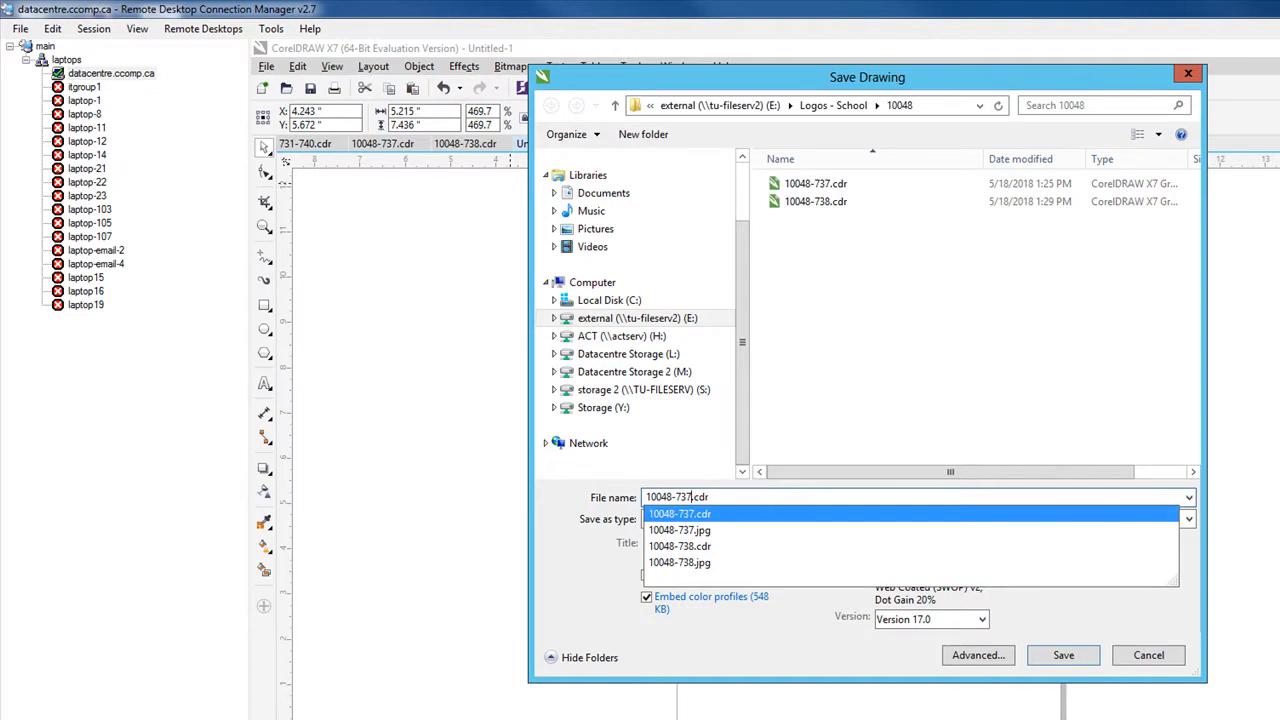
{"action": "key", "text": "Escape"}
{"action": "key", "text": "BackSpace"}
{"action": "type", "text": "8"}
{"action": "key", "text": "Return"}
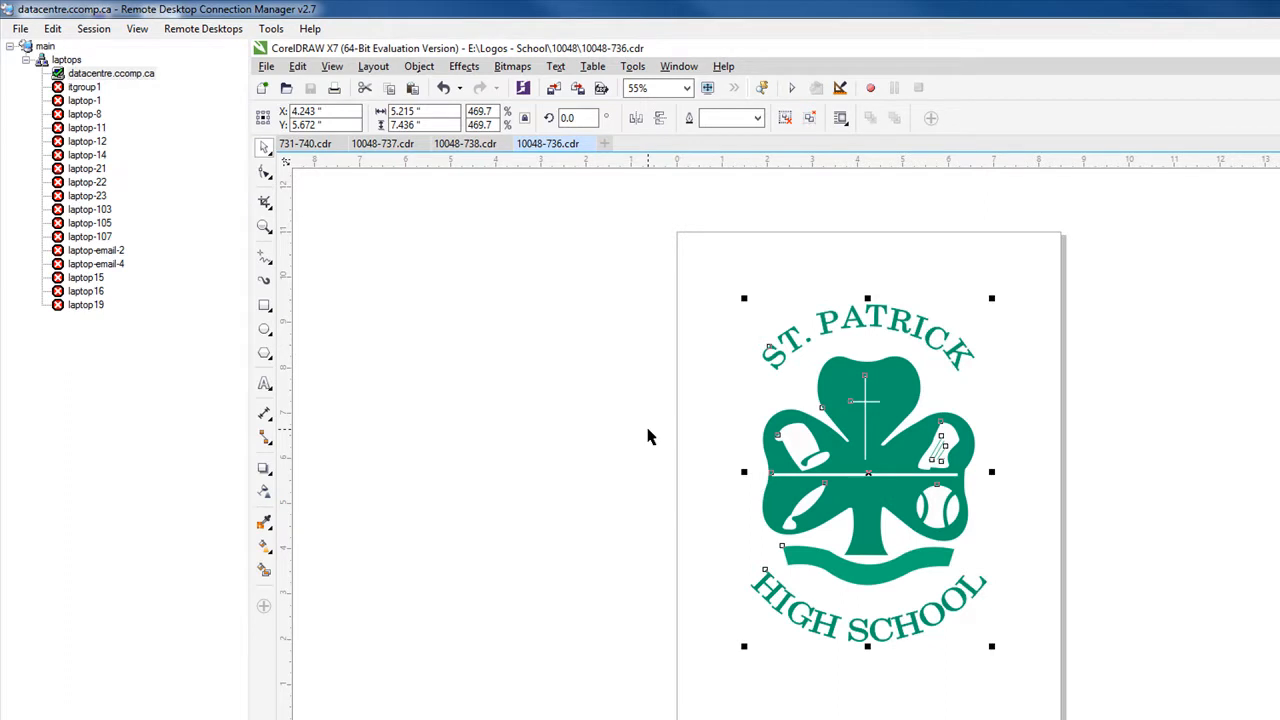
Step: Export the shamrock drawing as the JPEG 10048-736.jpg in the 10048 folder
{"action": "key", "text": "ctrl+e"}
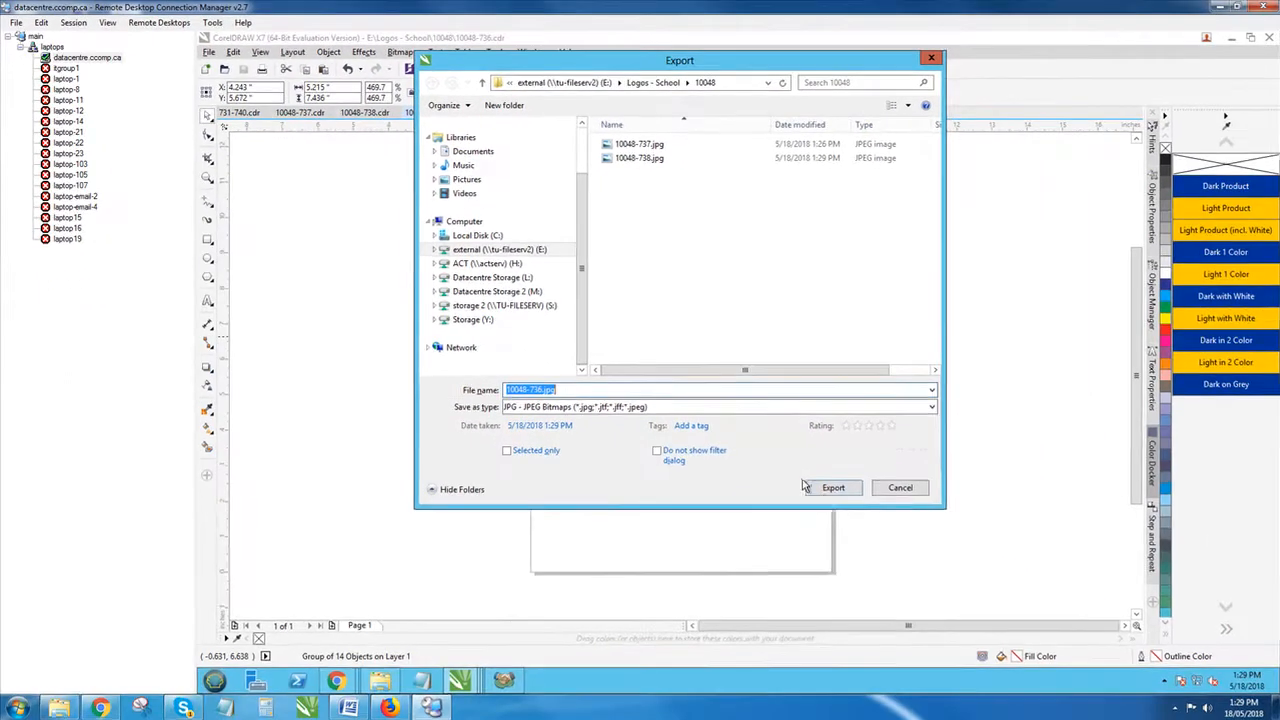
{"action": "left_click", "coordinate": [833, 487]}
{"action": "left_click", "coordinate": [949, 557]}
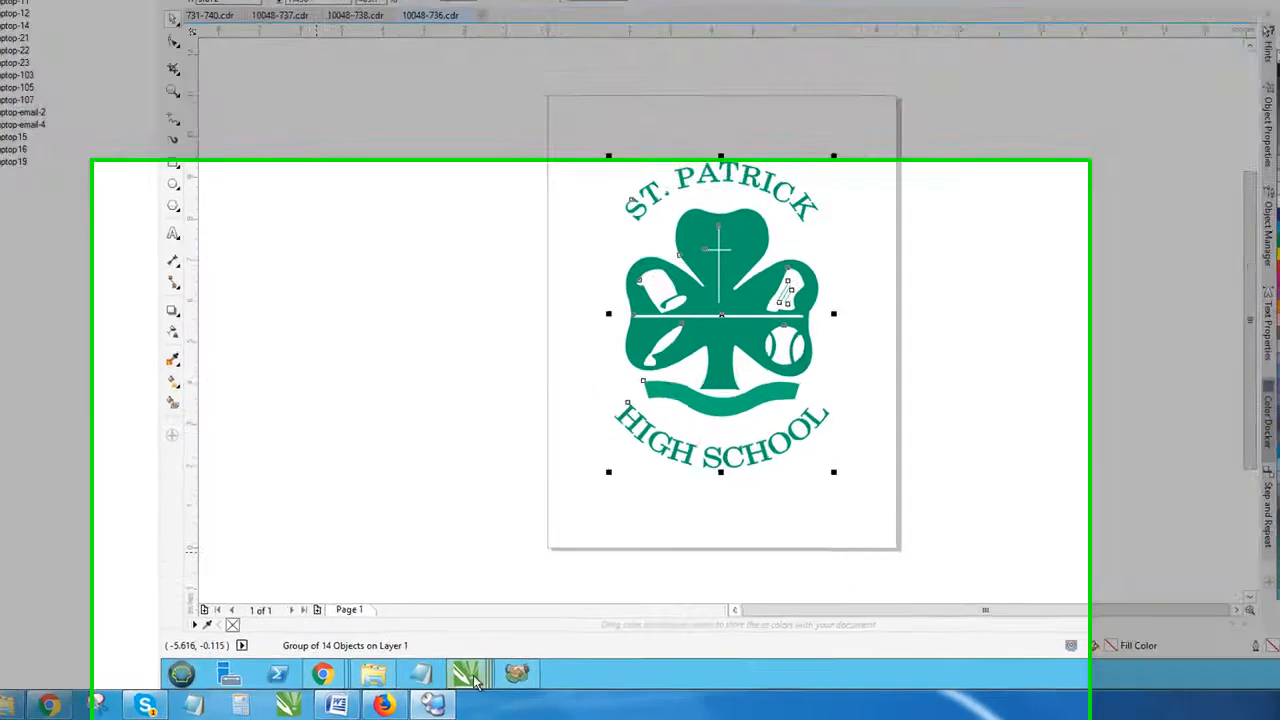
Step: Check the leprechaun in 10048-738.cdr, switch to the Logo Library form in Chrome and enter leprechaun as the Mascot
{"action": "mouse_move", "coordinate": [476, 680]}
{"action": "left_click", "coordinate": [600, 630]}
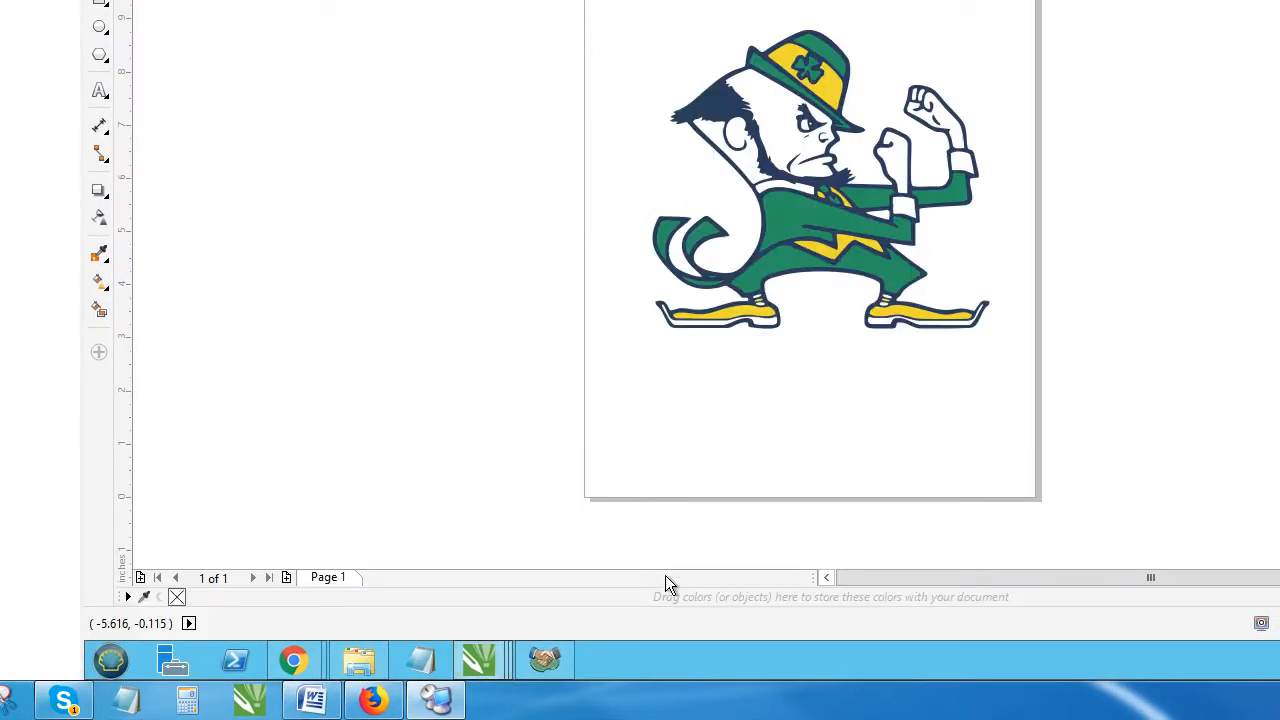
{"action": "left_click", "coordinate": [717, 224]}
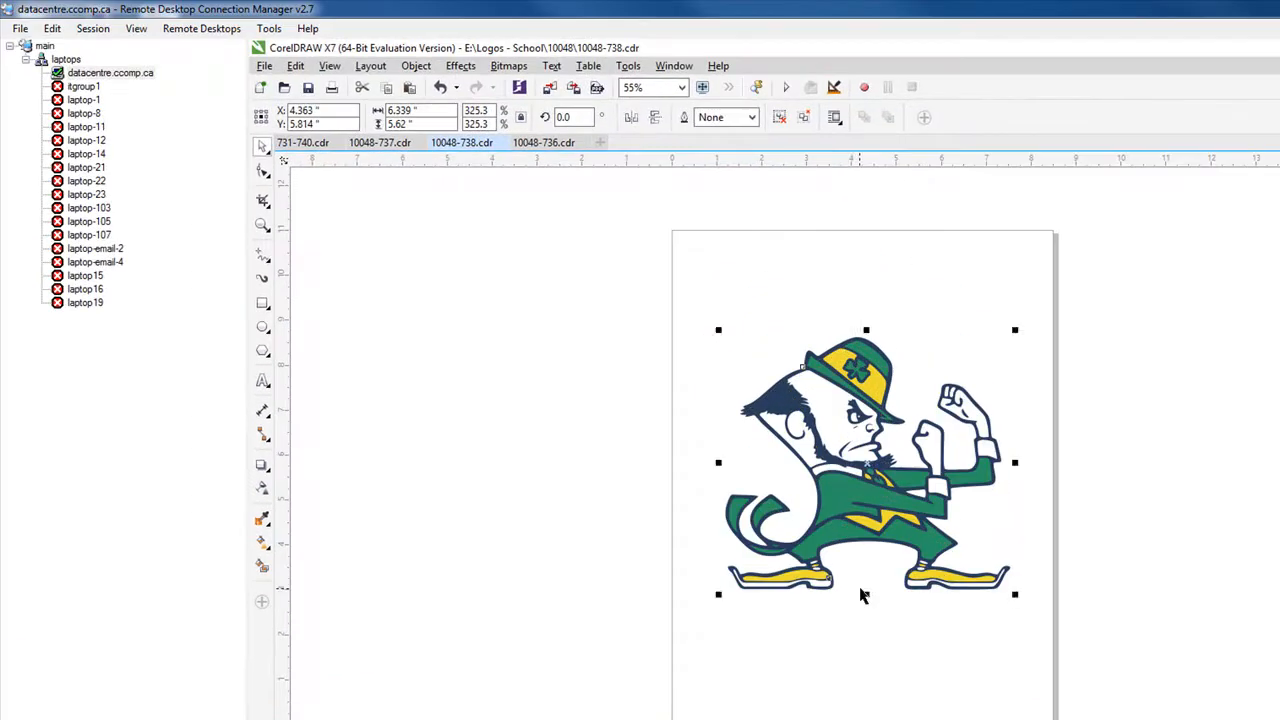
{"action": "left_click", "coordinate": [887, 563]}
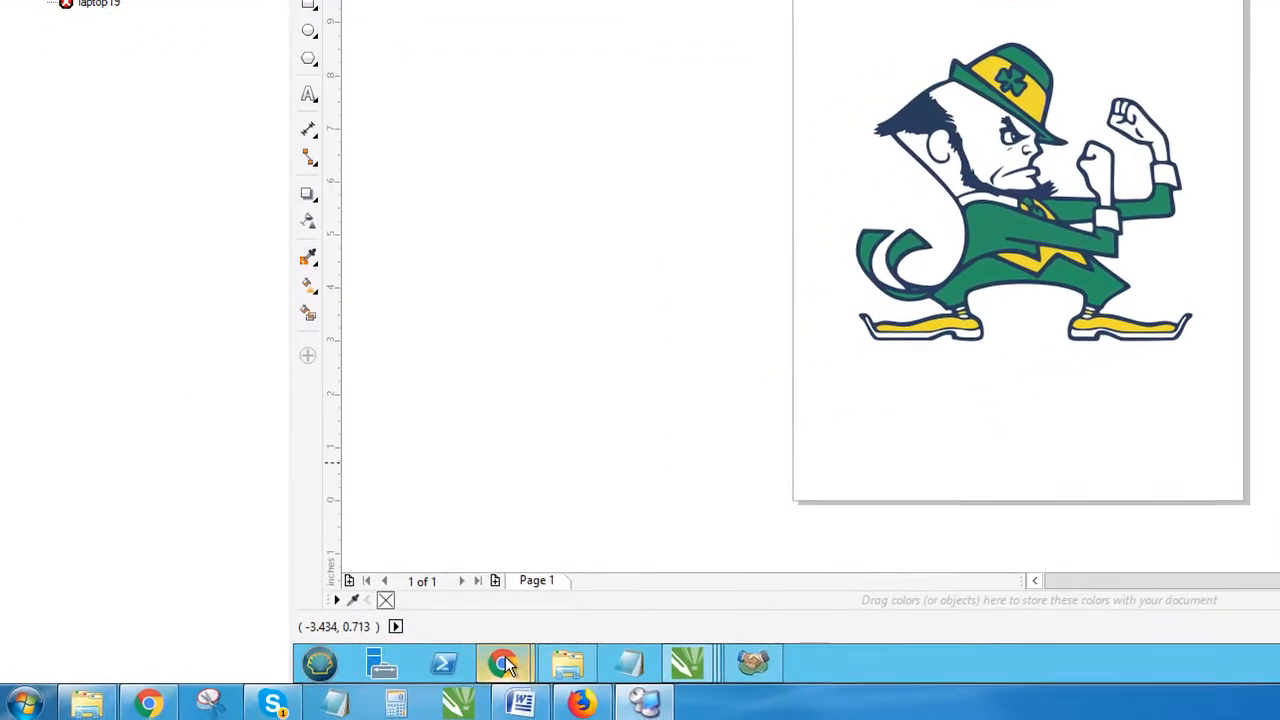
{"action": "mouse_move", "coordinate": [505, 665]}
{"action": "left_click", "coordinate": [622, 572]}
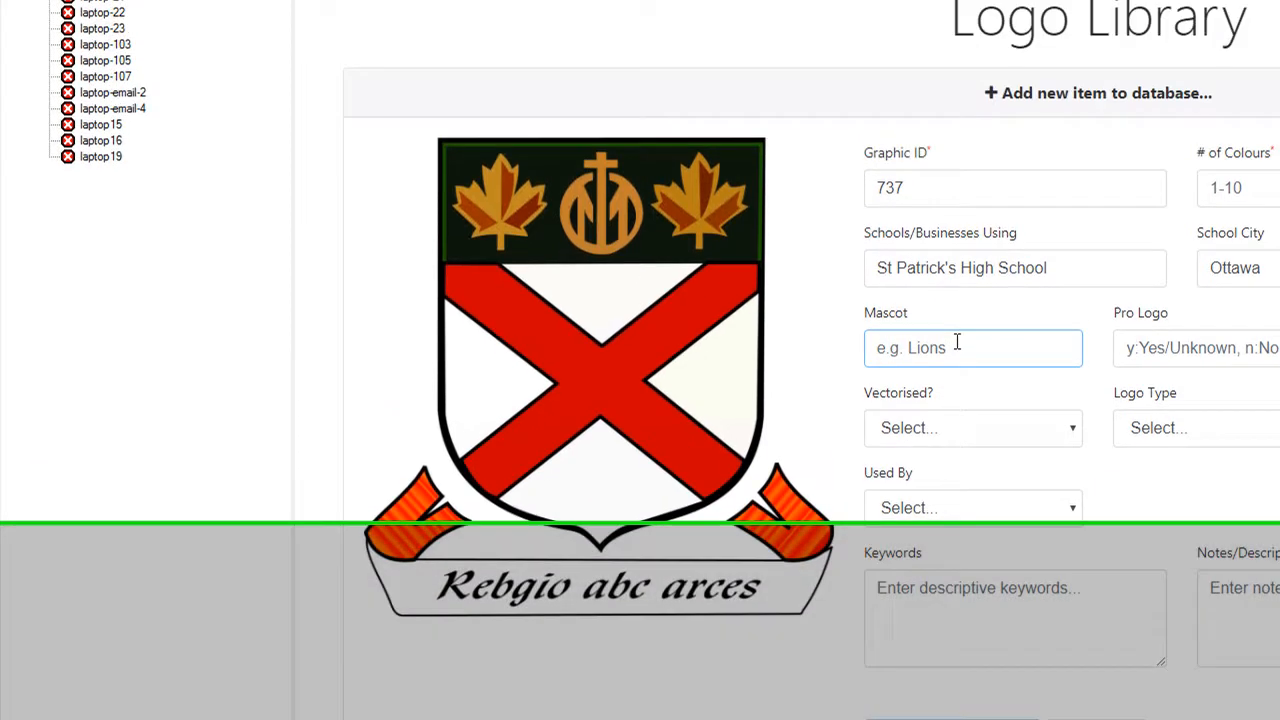
{"action": "type", "text": "leprechaun"}
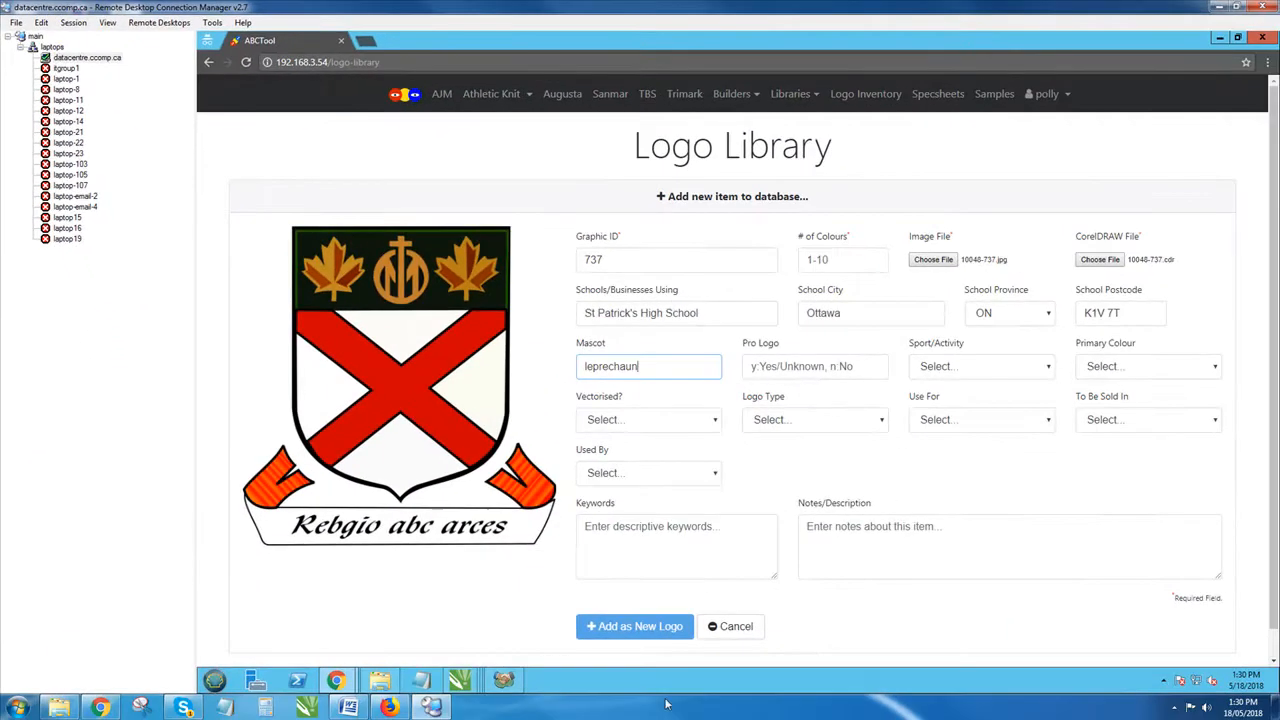
Step: Enter the keywords leprechaun, st patrick, highschool, 737, 10048 for the crest logo
{"action": "left_click", "coordinate": [683, 554]}
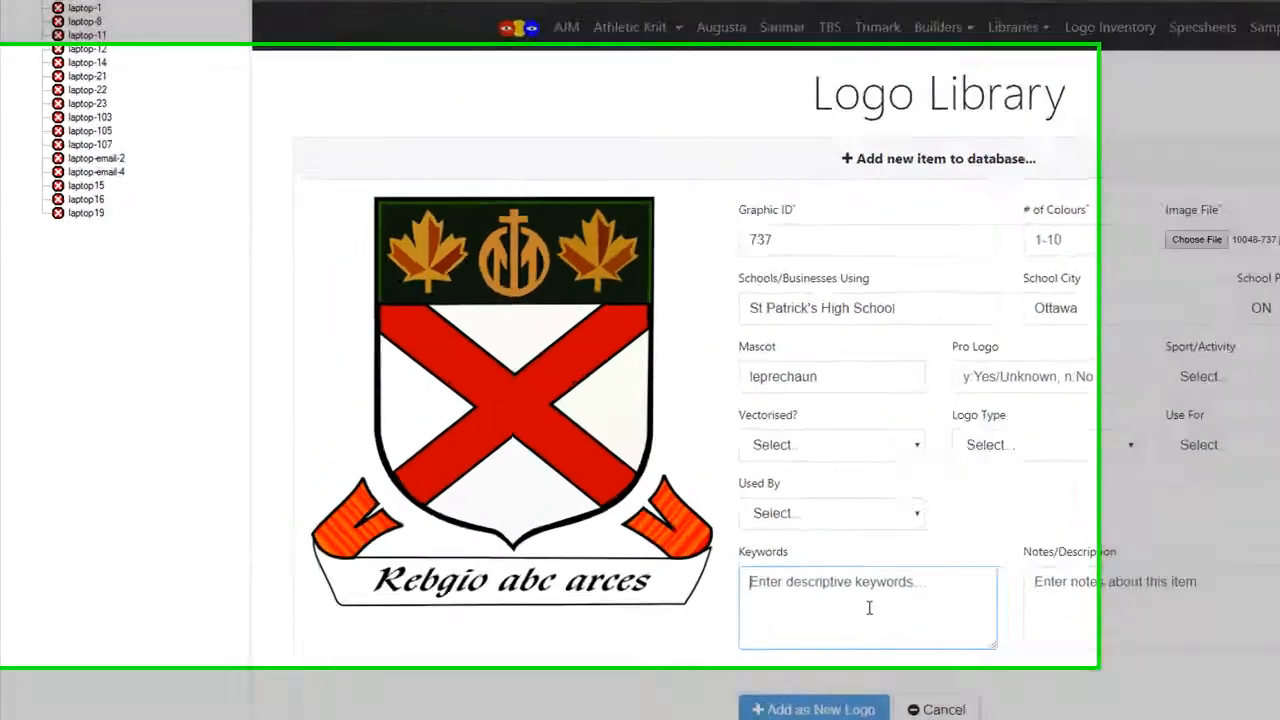
{"action": "type", "text": "leprechaun, st patrick,"}
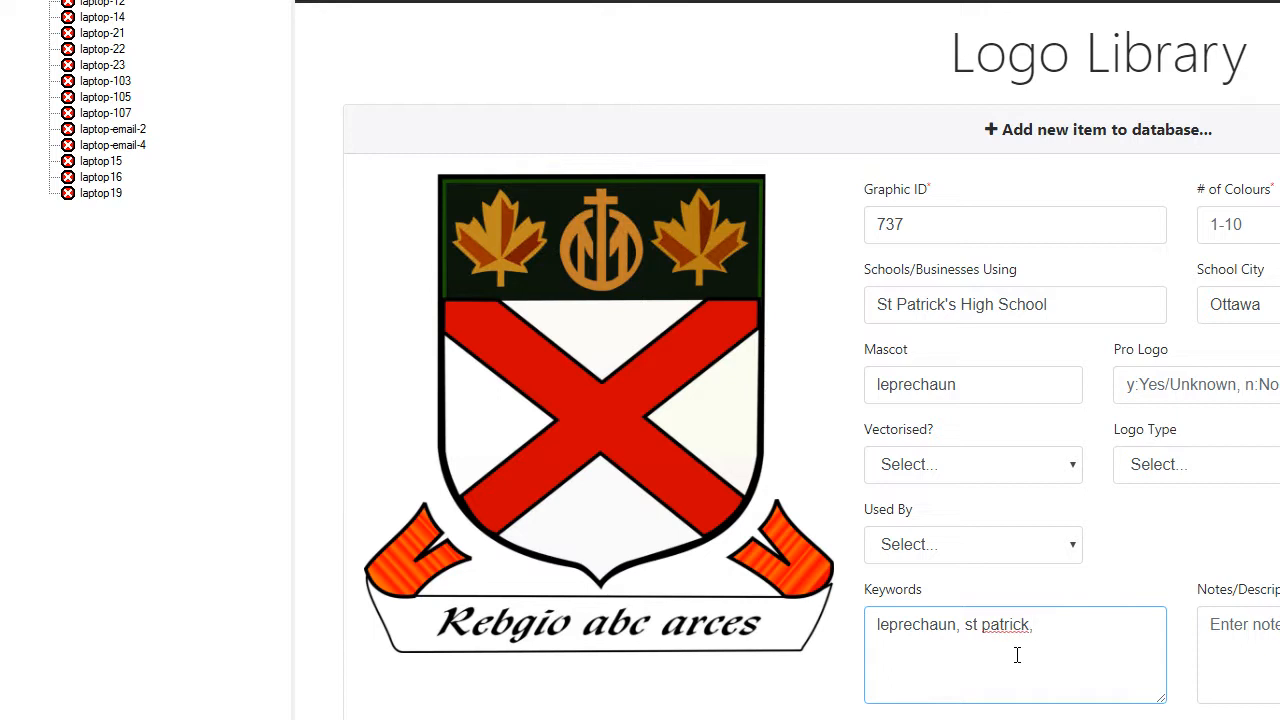
{"action": "key", "text": "BackSpace"}
{"action": "key", "text": "BackSpace"}
{"action": "type", "text": "highschool,"}
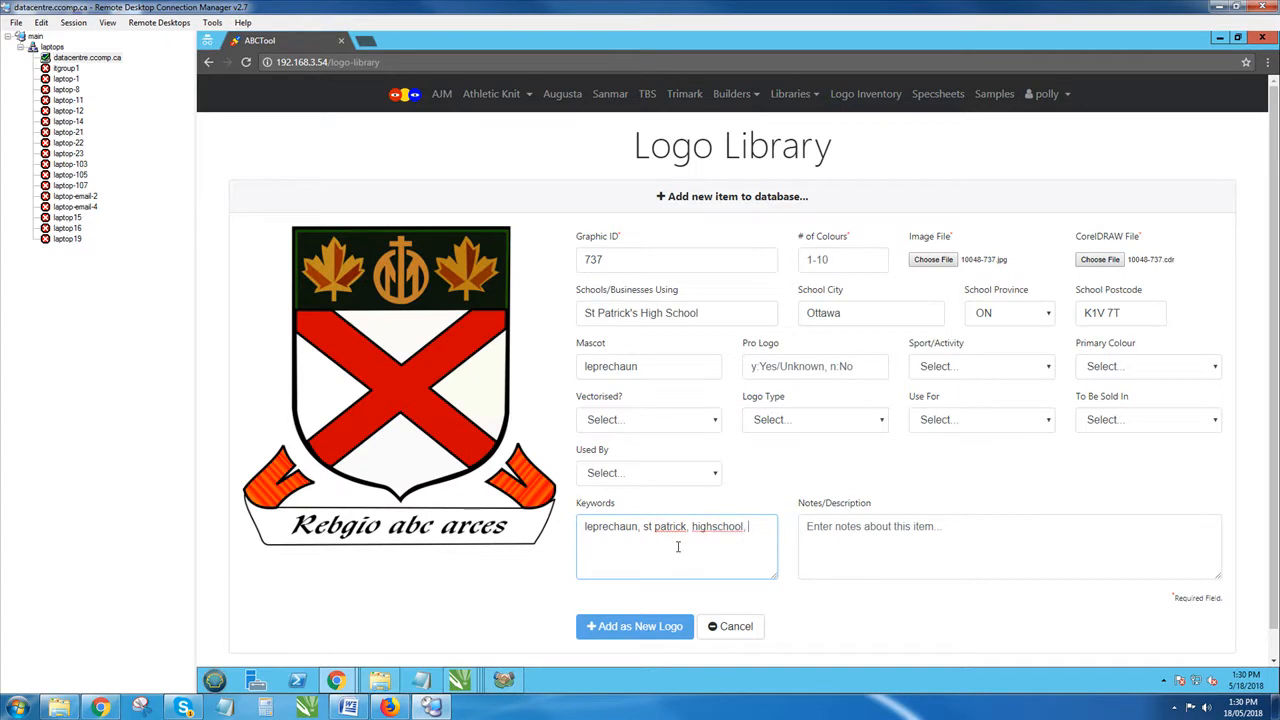
{"action": "type", "text": "737, 10048"}
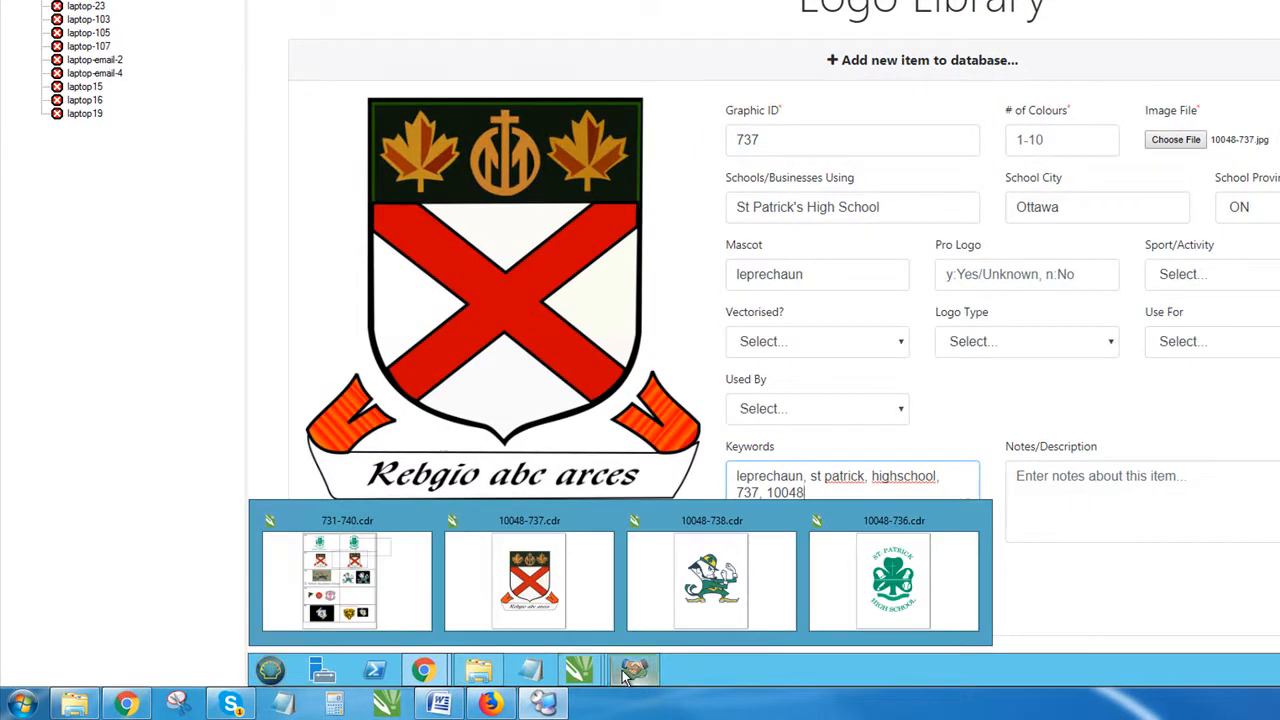
Step: Check the school's mascot in its Sage ACT contact record and replace the Logo Library form's Mascot entry with irish
{"action": "left_click", "coordinate": [579, 675]}
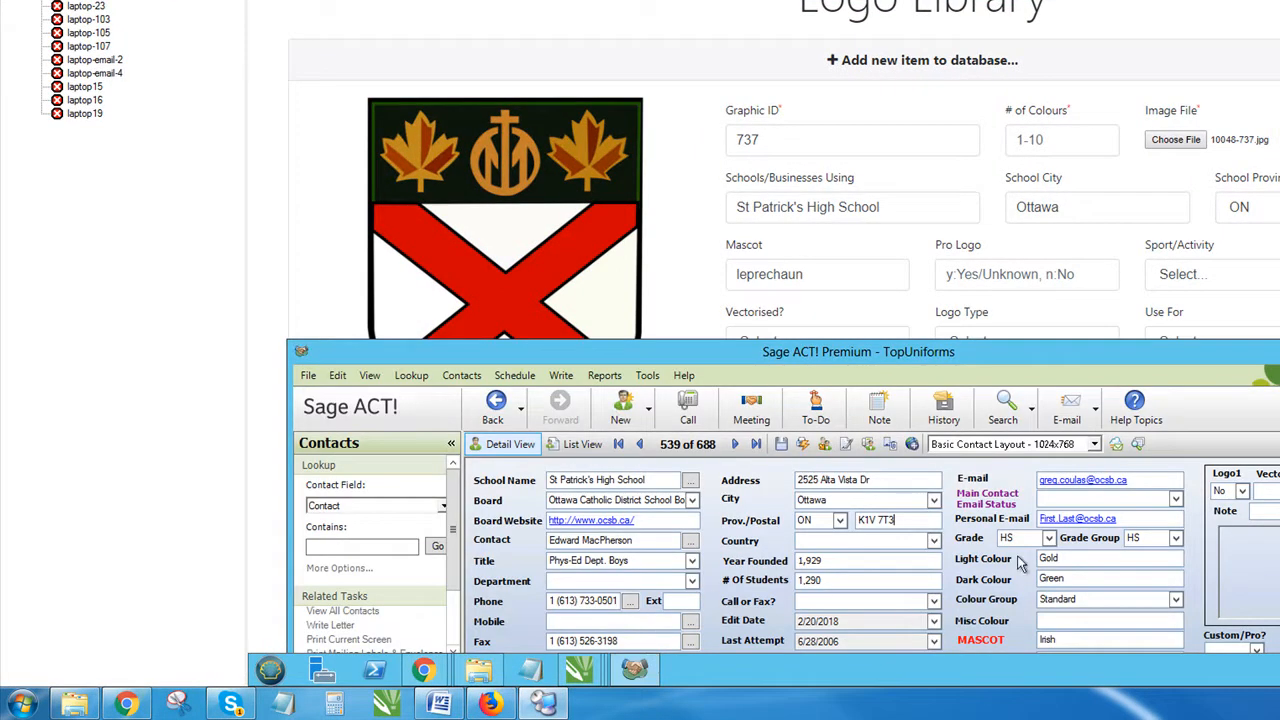
{"action": "left_click", "coordinate": [1203, 567]}
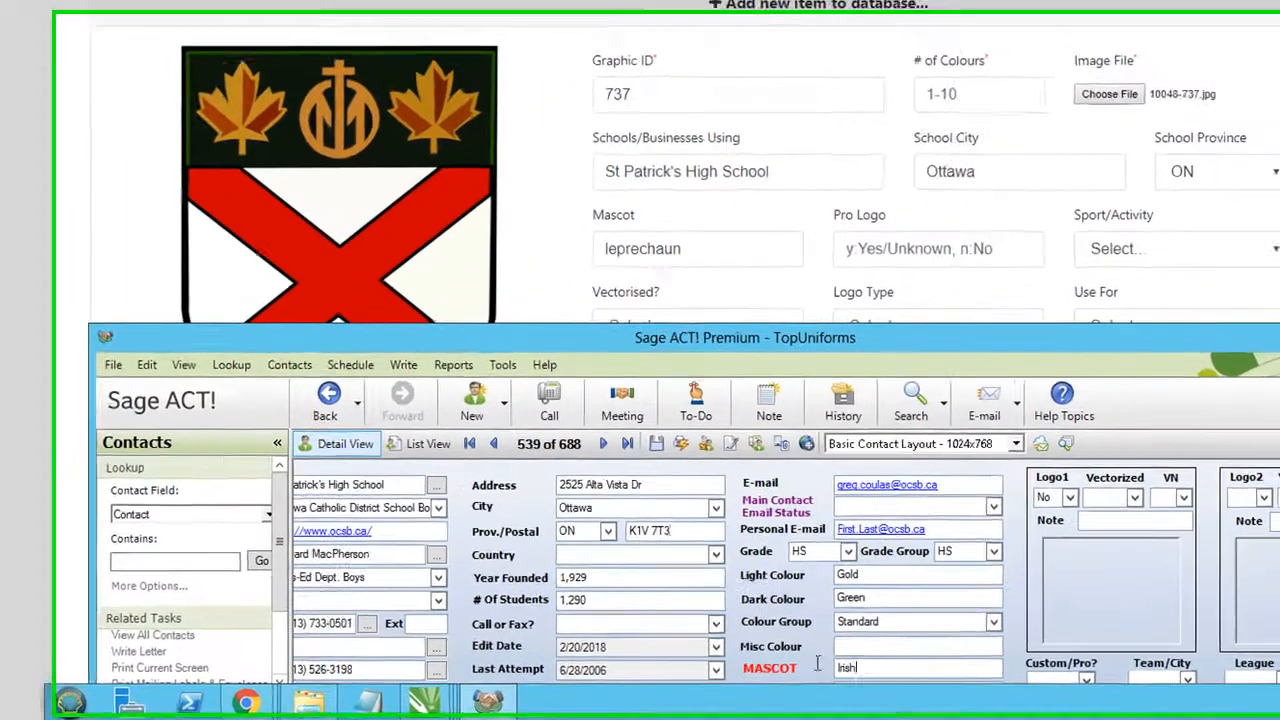
{"action": "double_click", "coordinate": [846, 667]}
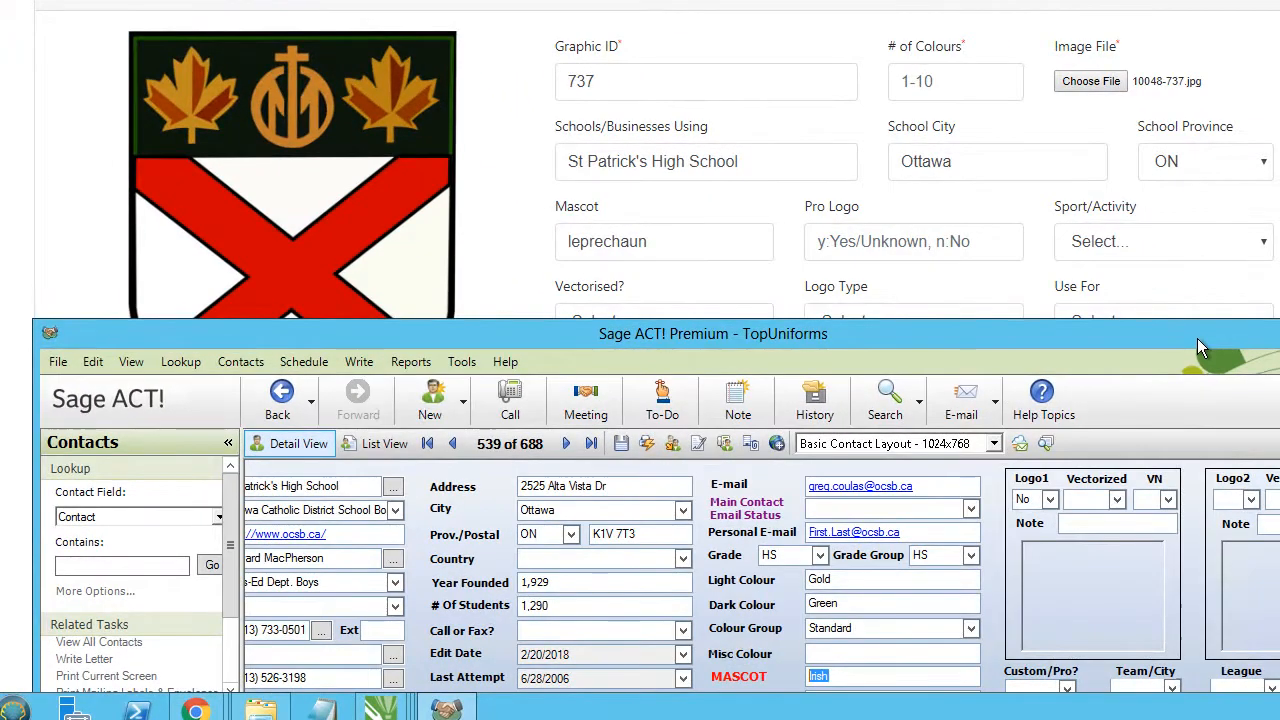
{"action": "left_click_drag", "start_coordinate": [1197, 338], "coordinate": [1195, 210]}
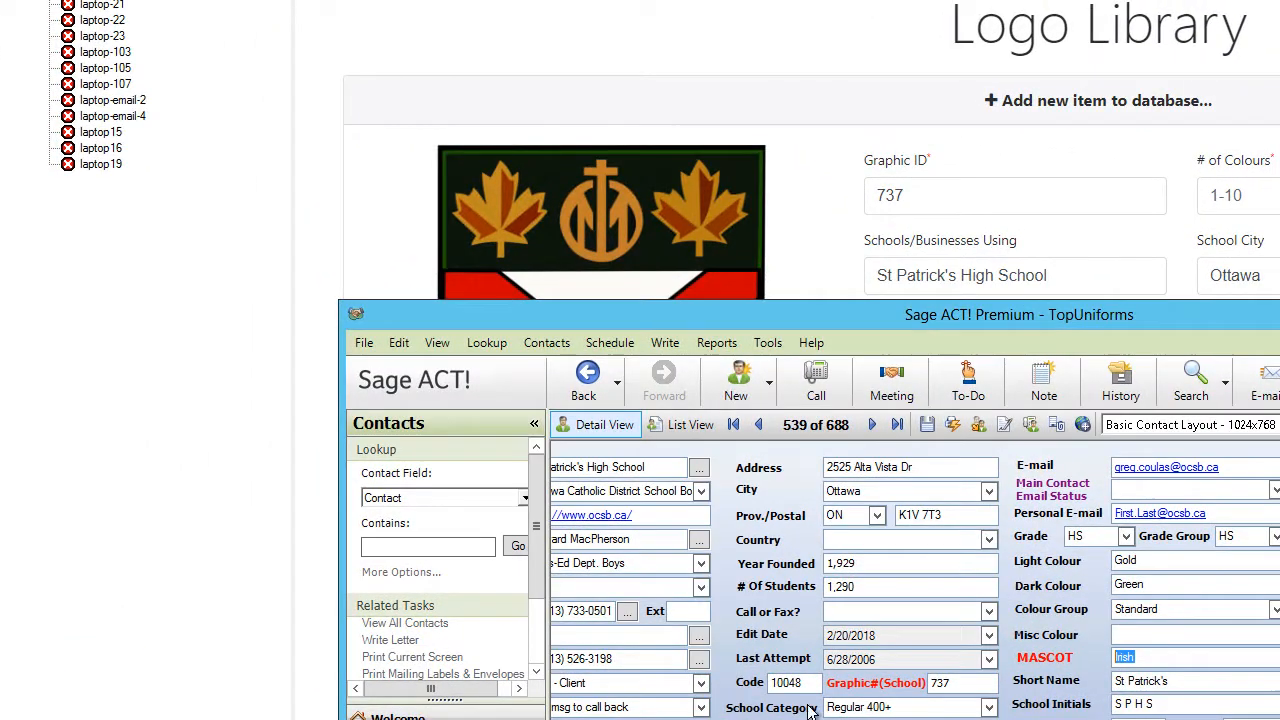
{"action": "left_click_drag", "start_coordinate": [1180, 314], "coordinate": [1137, 641]}
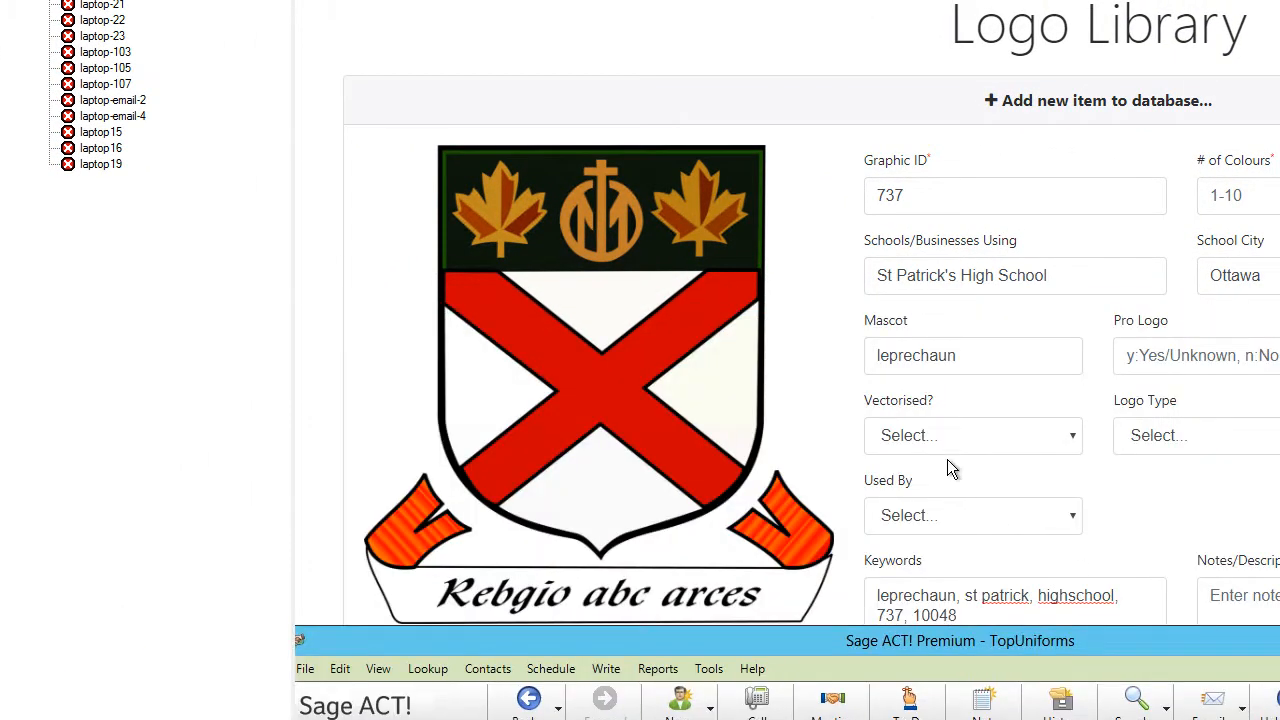
{"action": "left_click", "coordinate": [965, 364]}
{"action": "key", "text": "ctrl+a"}
{"action": "key", "text": "BackSpace"}
{"action": "type", "text": "irishj"}
{"action": "key", "text": "BackSpace"}
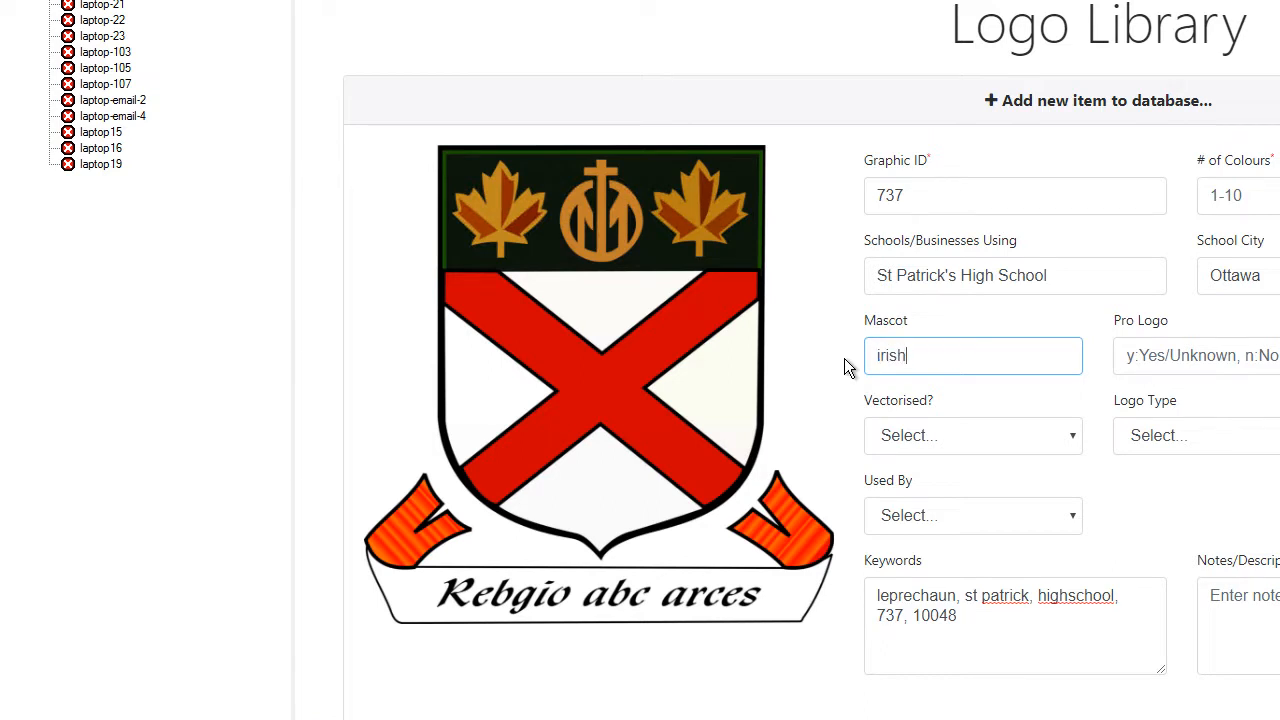
Step: Add irish before leprechaun in the crest logo's keywords
{"action": "left_click", "coordinate": [955, 588]}
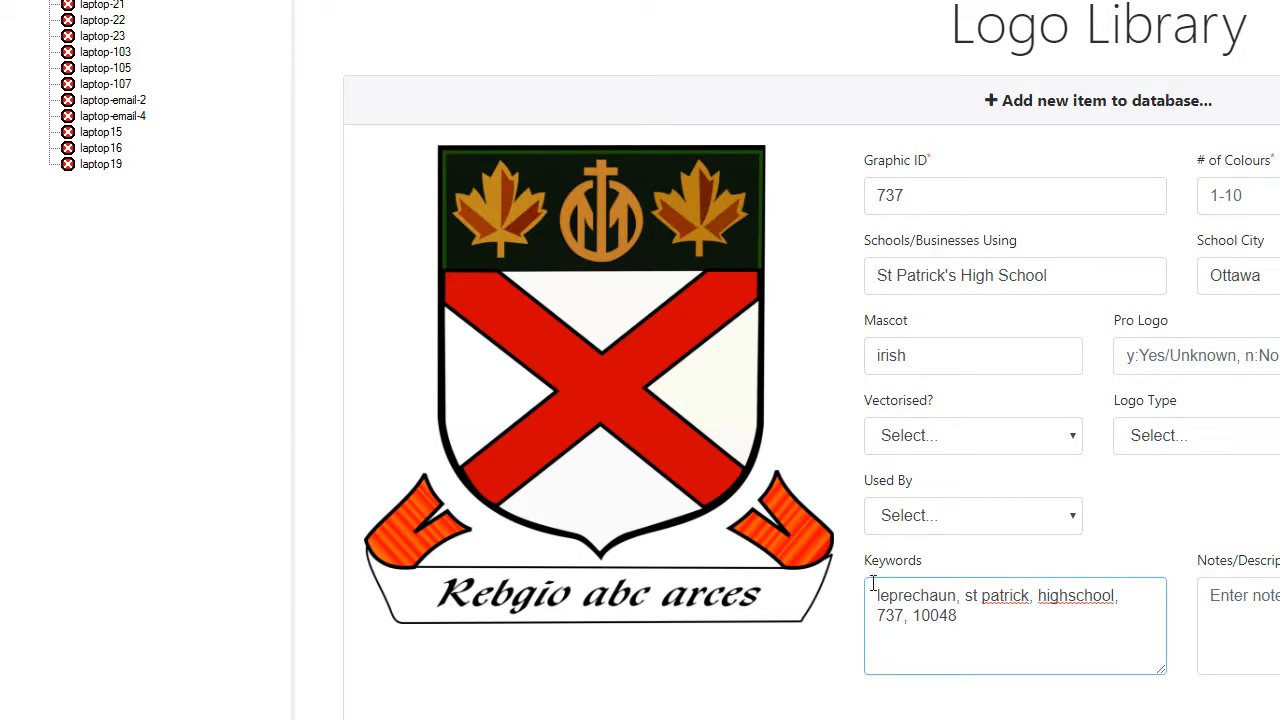
{"action": "type", "text": "irish,"}
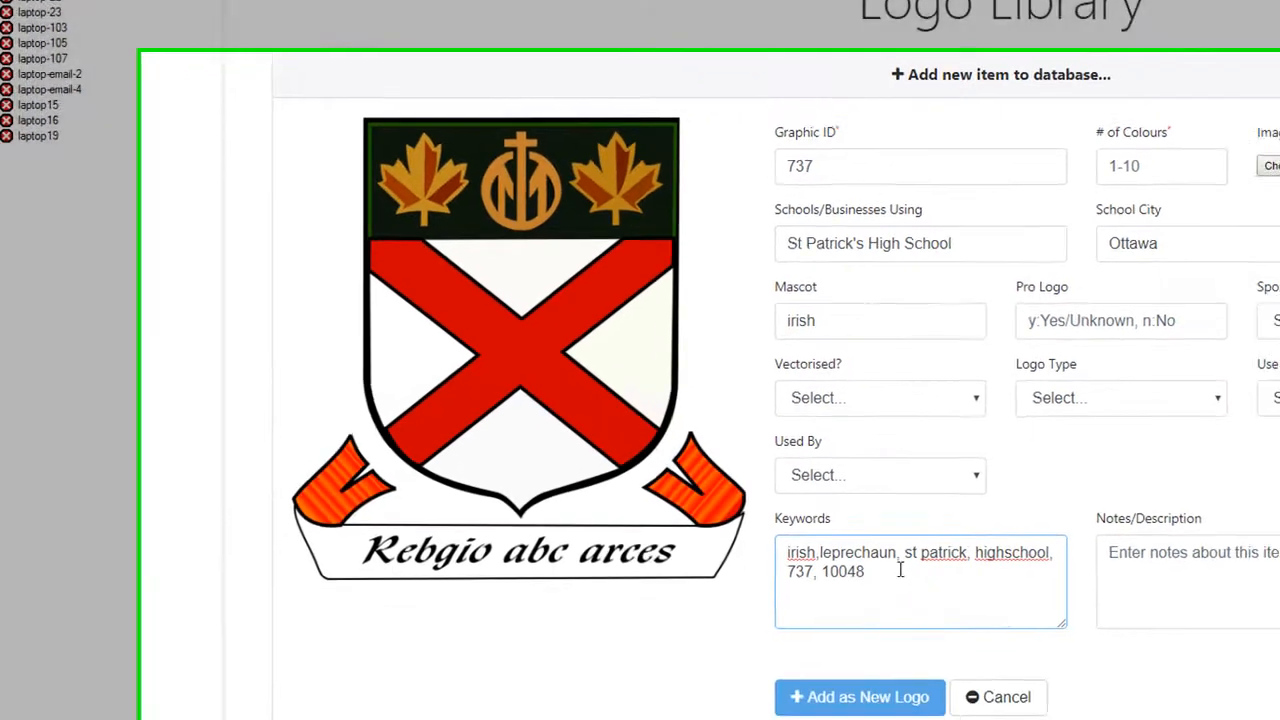
{"action": "left_click", "coordinate": [993, 612]}
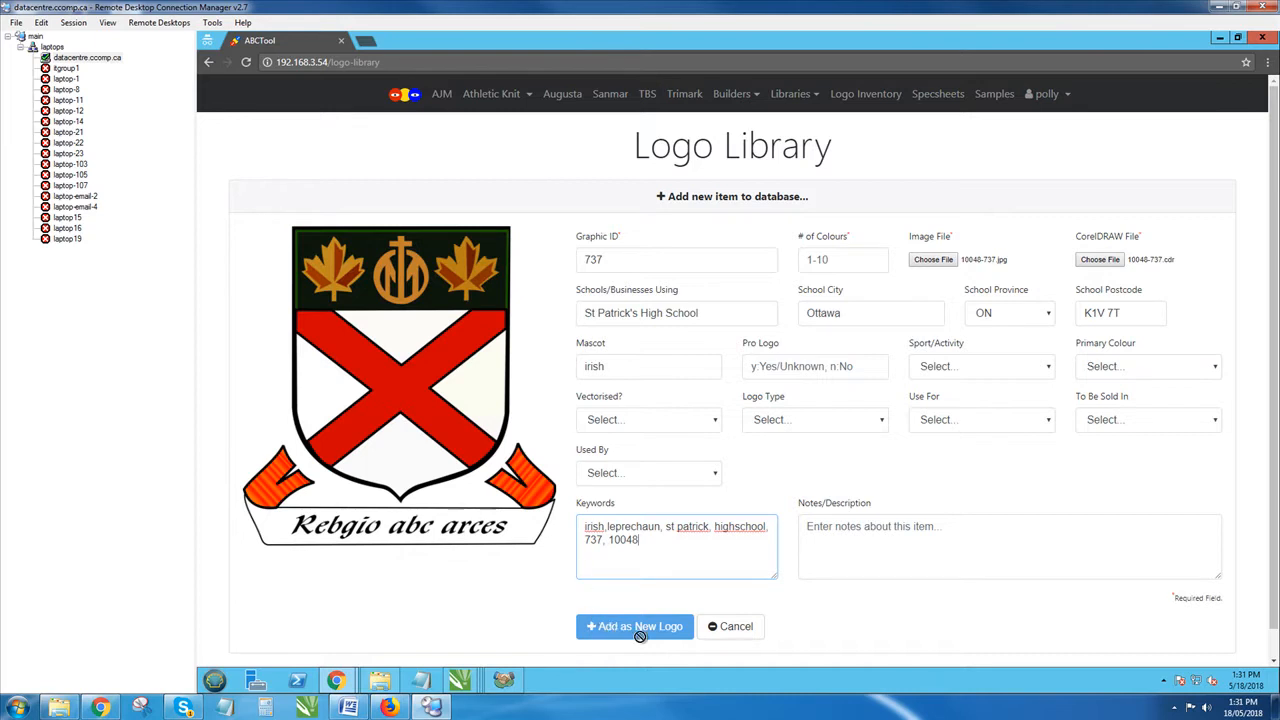
Step: Set the crest's number of colours to 6 and add it to the library as a new logo
{"action": "left_click", "coordinate": [833, 260]}
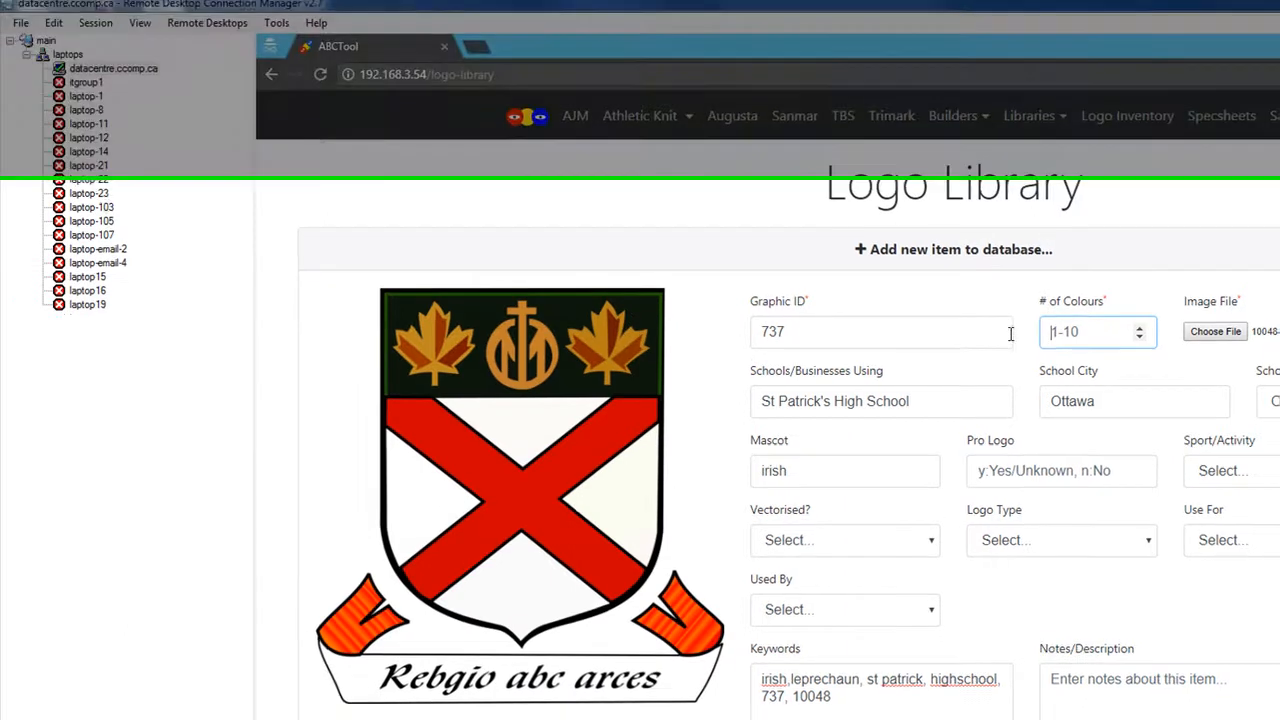
{"action": "type", "text": "6"}
{"action": "left_click", "coordinate": [838, 608]}
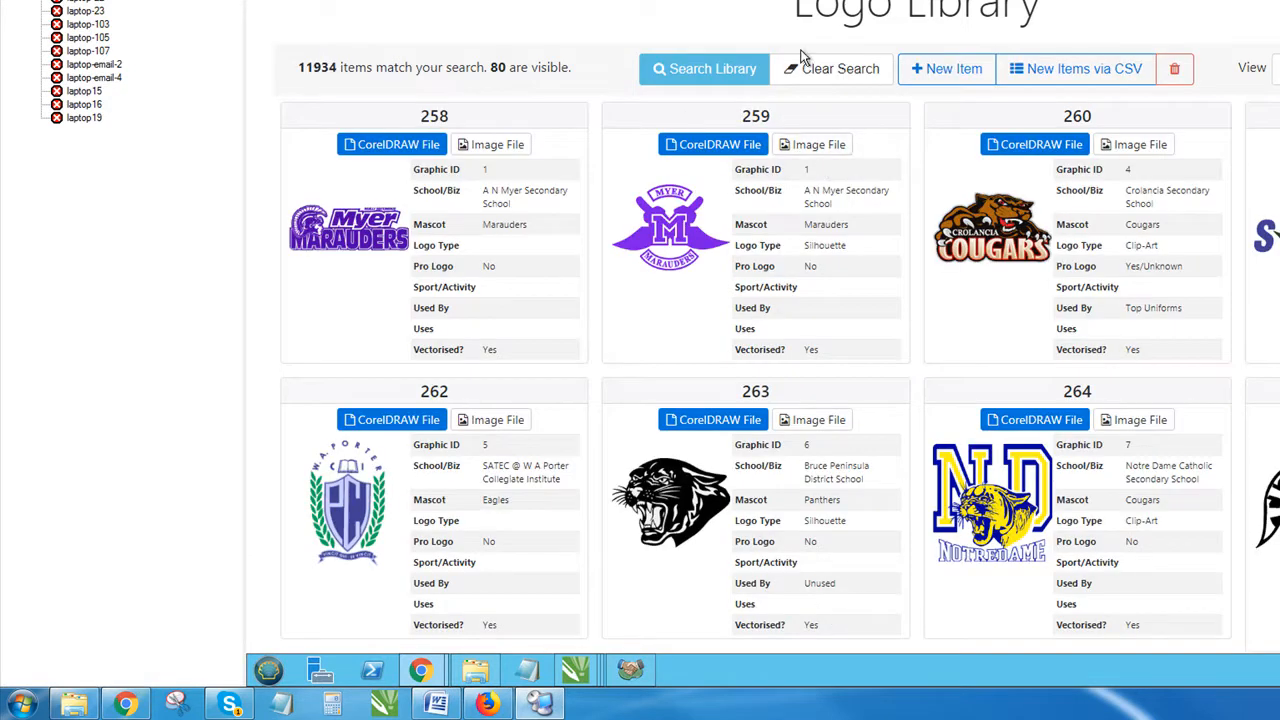
Step: Open a blank new-item form in the Logo Library, ready for its Graphic ID
{"action": "left_click", "coordinate": [958, 78]}
{"action": "left_click", "coordinate": [822, 144]}
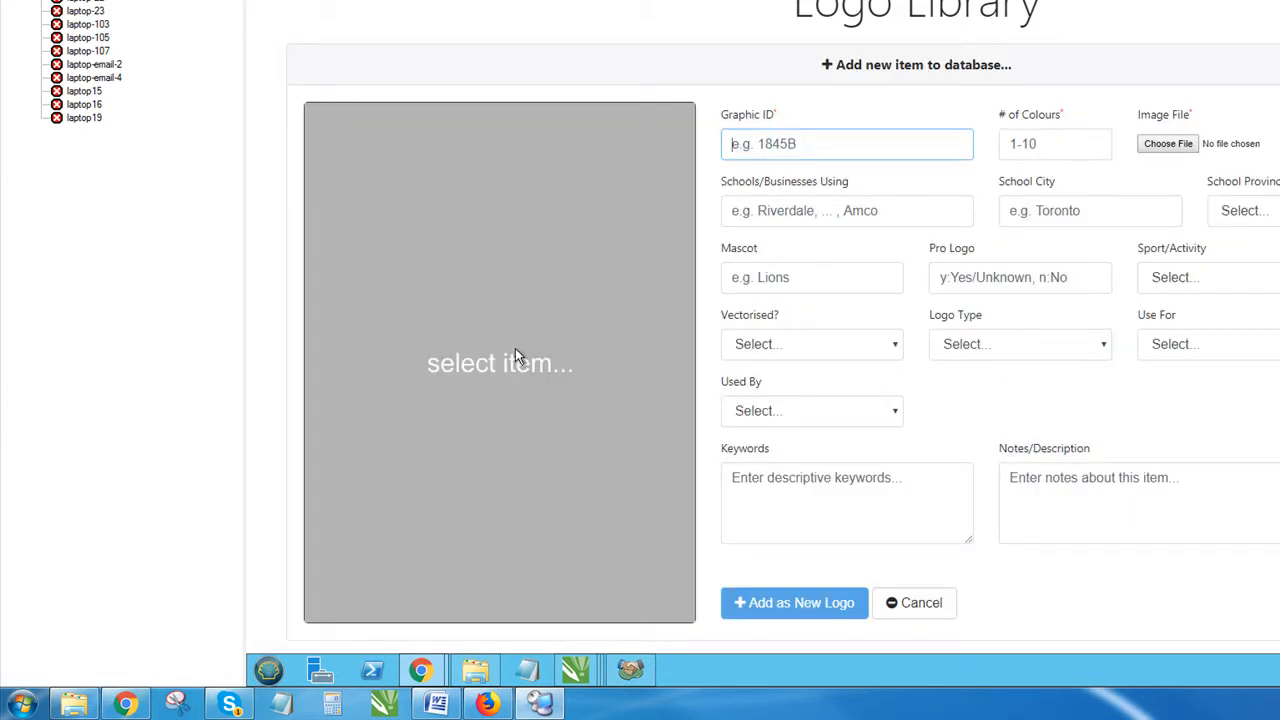
Step: Look at the leprechaun drawing 10048-738.cdr in CorelDRAW and the school's Sage ACT contact record, and return to the Logo Library form in Chrome
{"action": "left_click", "coordinate": [384, 706]}
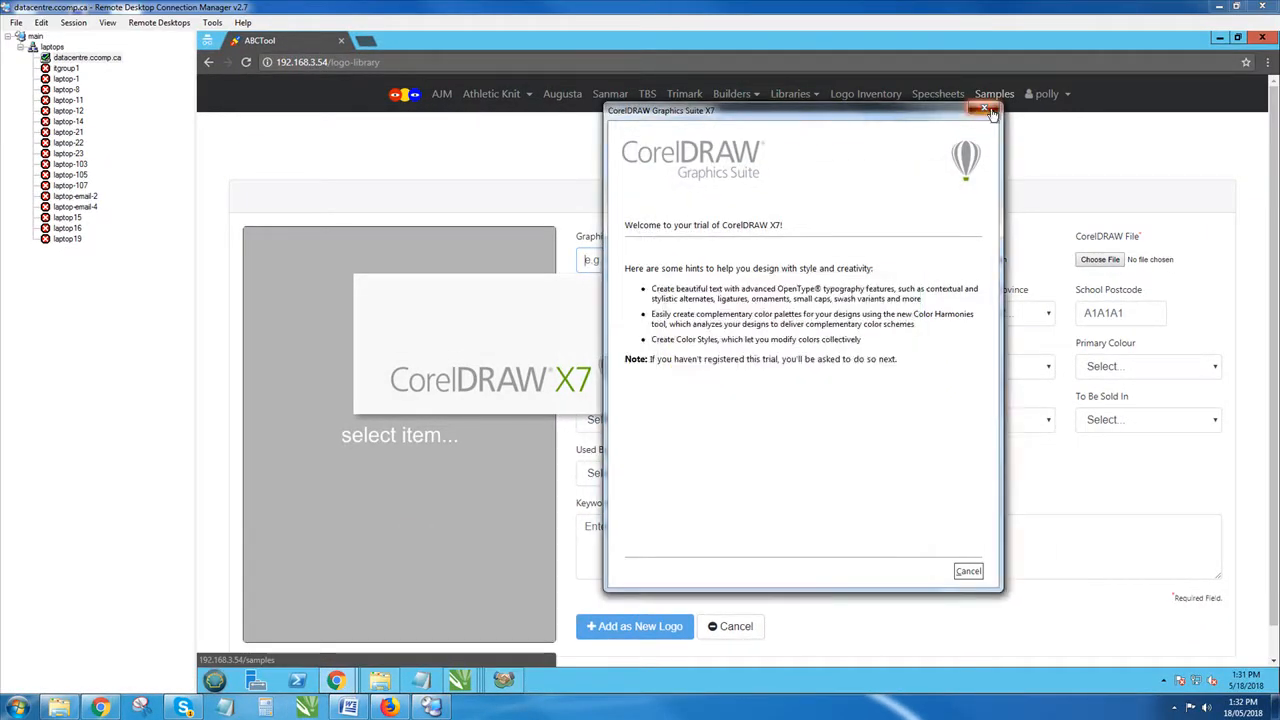
{"action": "left_click", "coordinate": [984, 108]}
{"action": "mouse_move", "coordinate": [463, 680]}
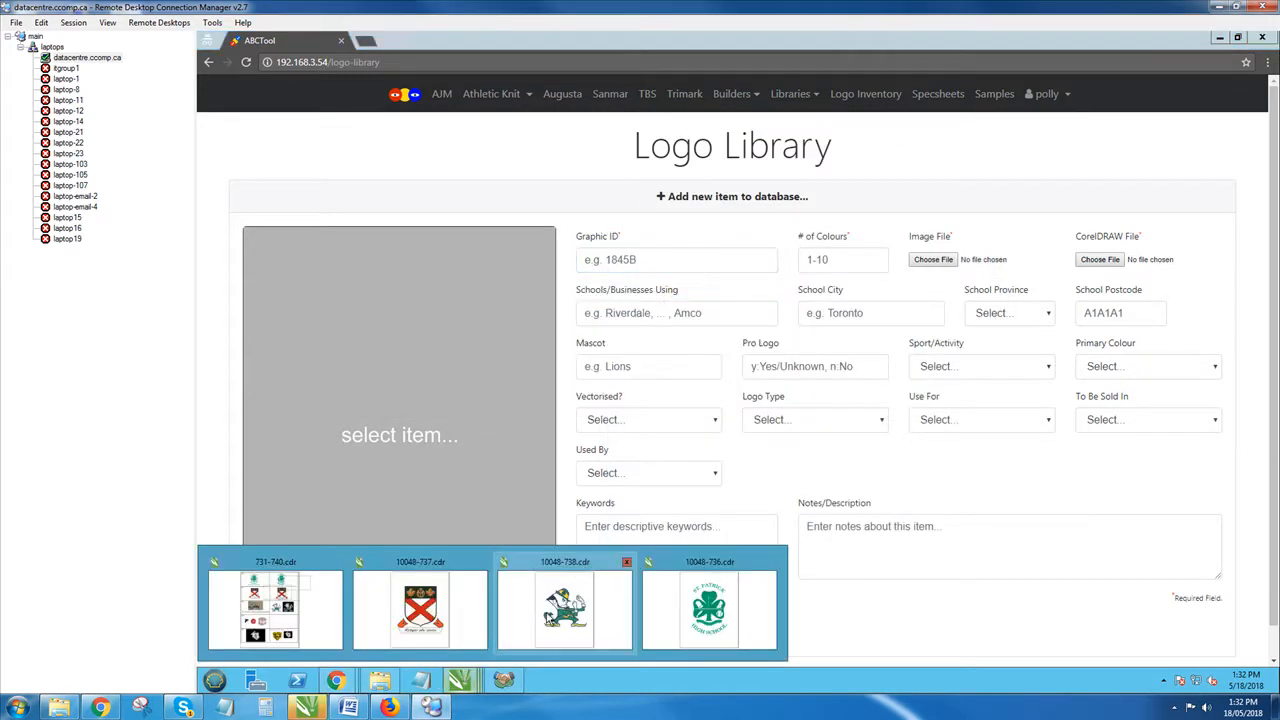
{"action": "left_click", "coordinate": [565, 605]}
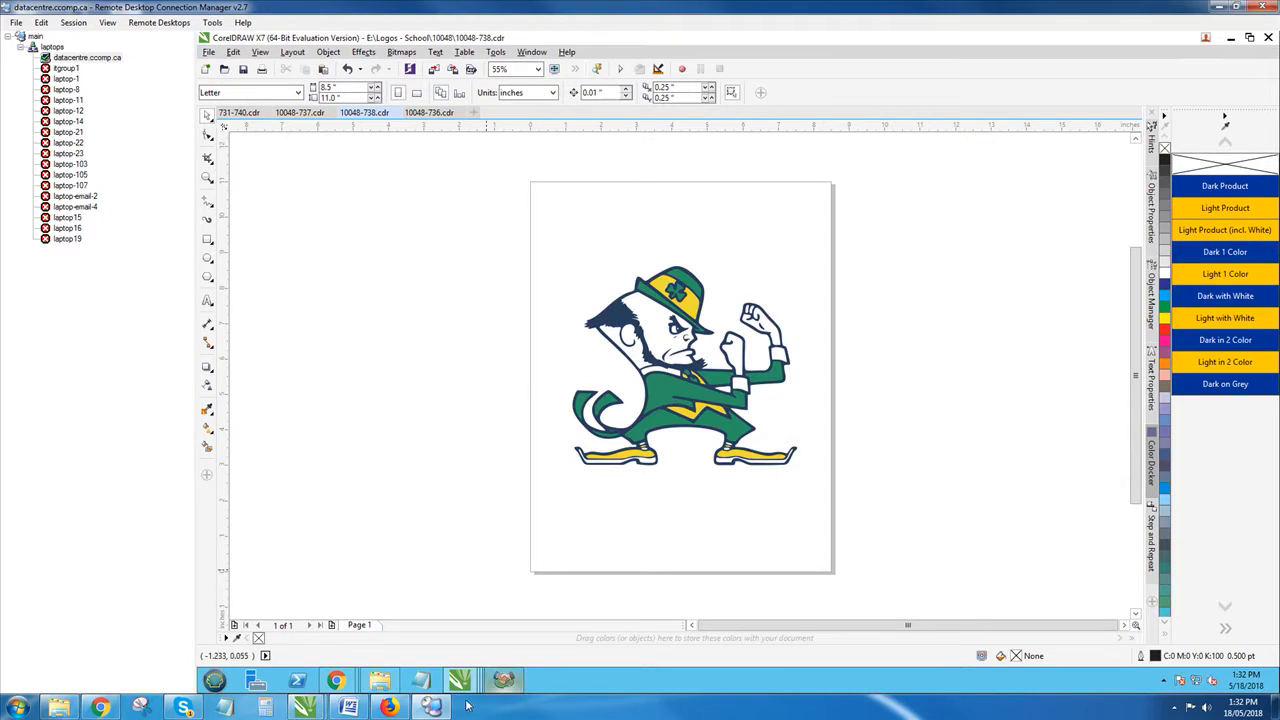
{"action": "left_click", "coordinate": [384, 688]}
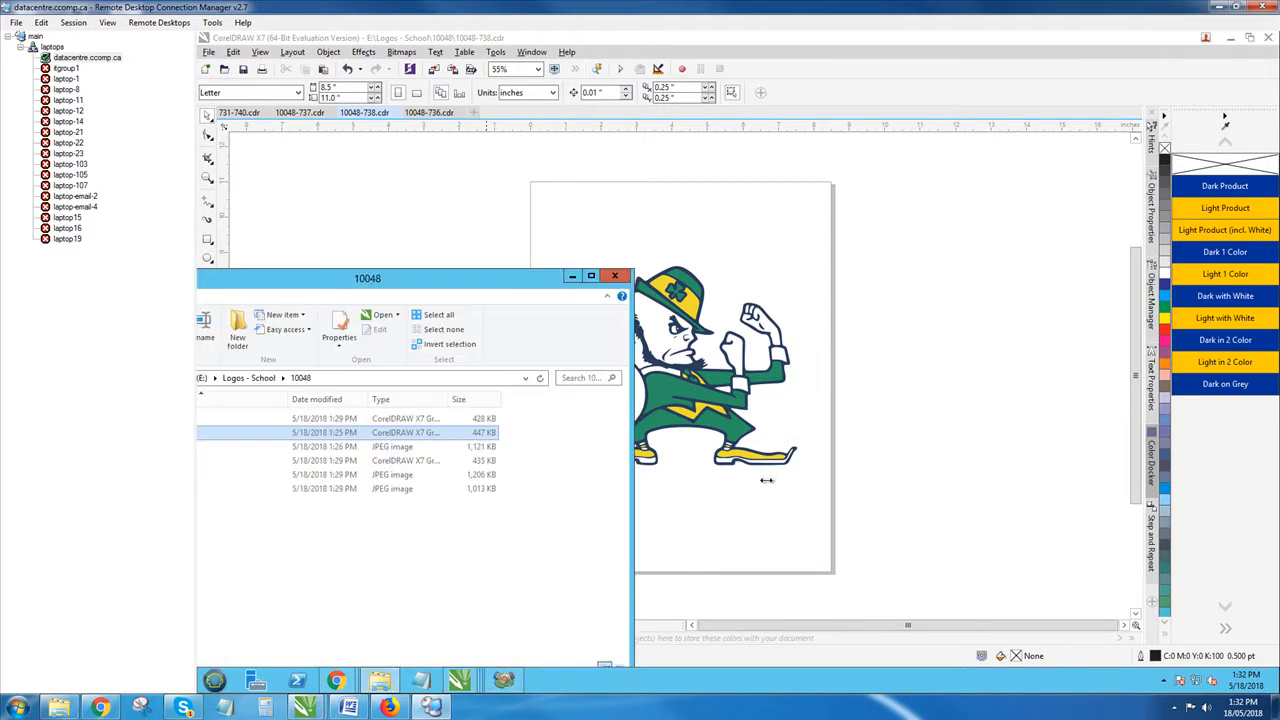
{"action": "left_click", "coordinate": [900, 477]}
{"action": "left_click", "coordinate": [502, 682]}
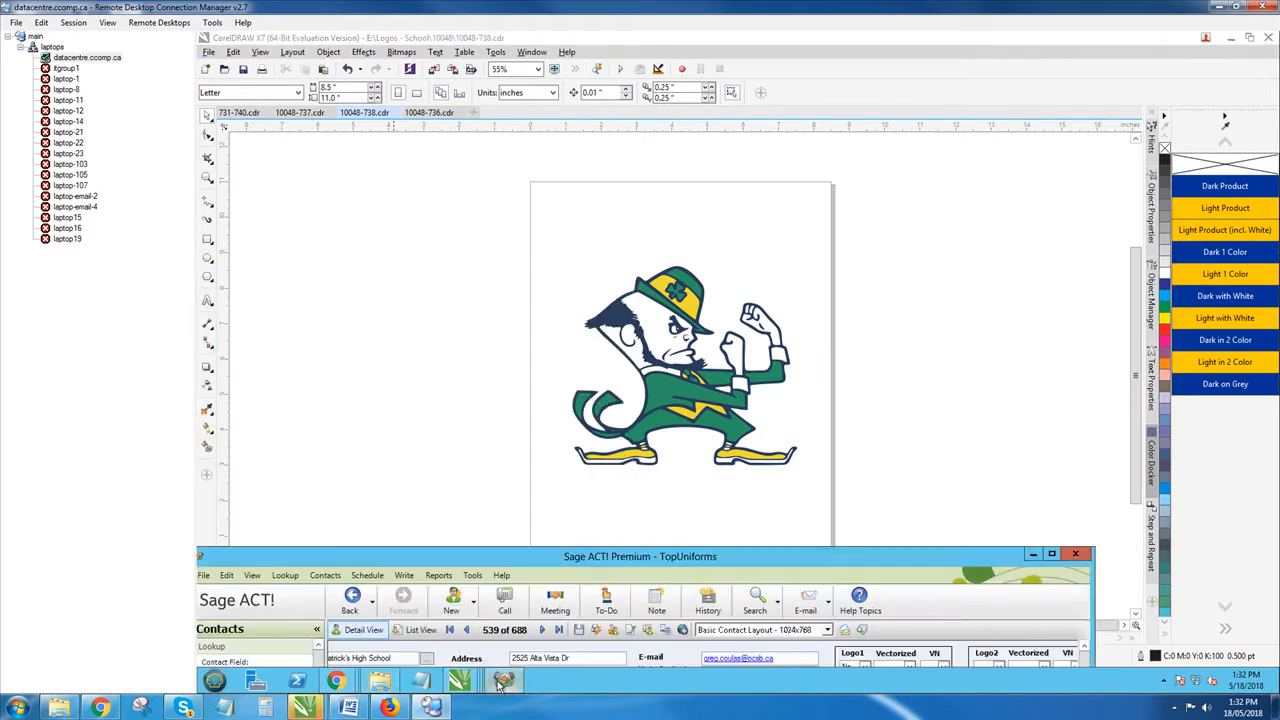
{"action": "left_click_drag", "start_coordinate": [643, 543], "coordinate": [740, 103]}
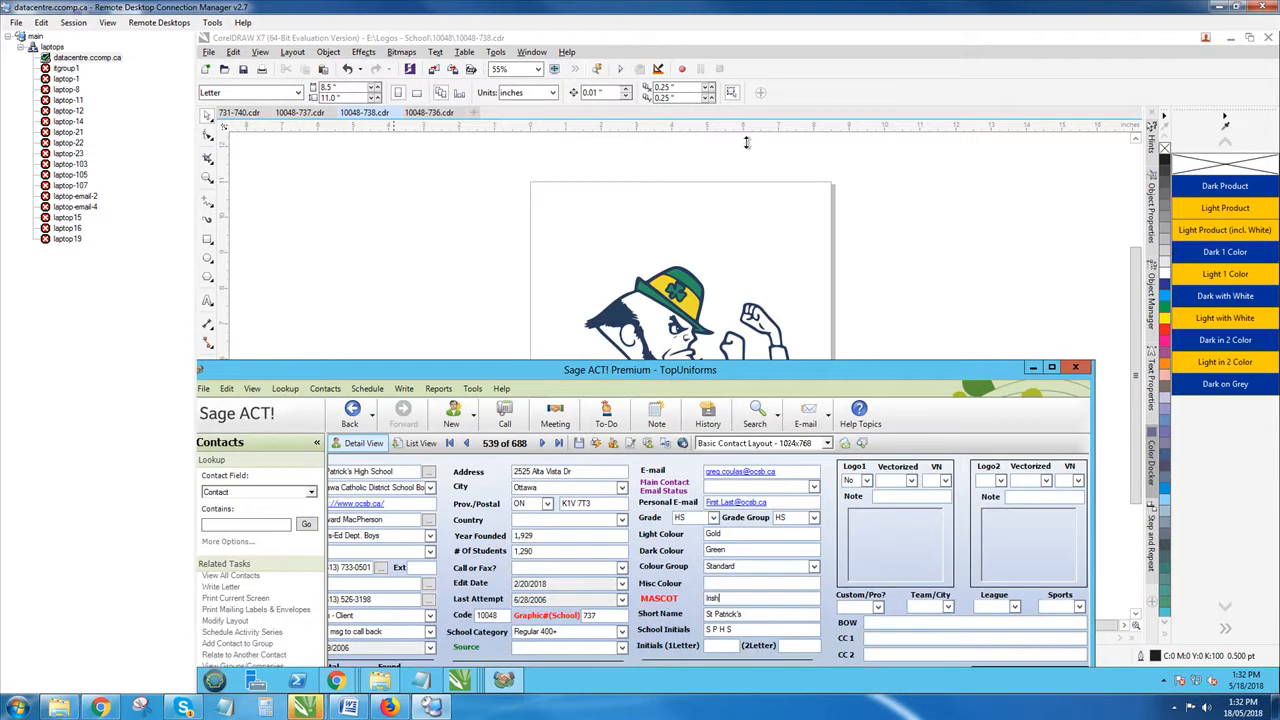
{"action": "mouse_move", "coordinate": [349, 686]}
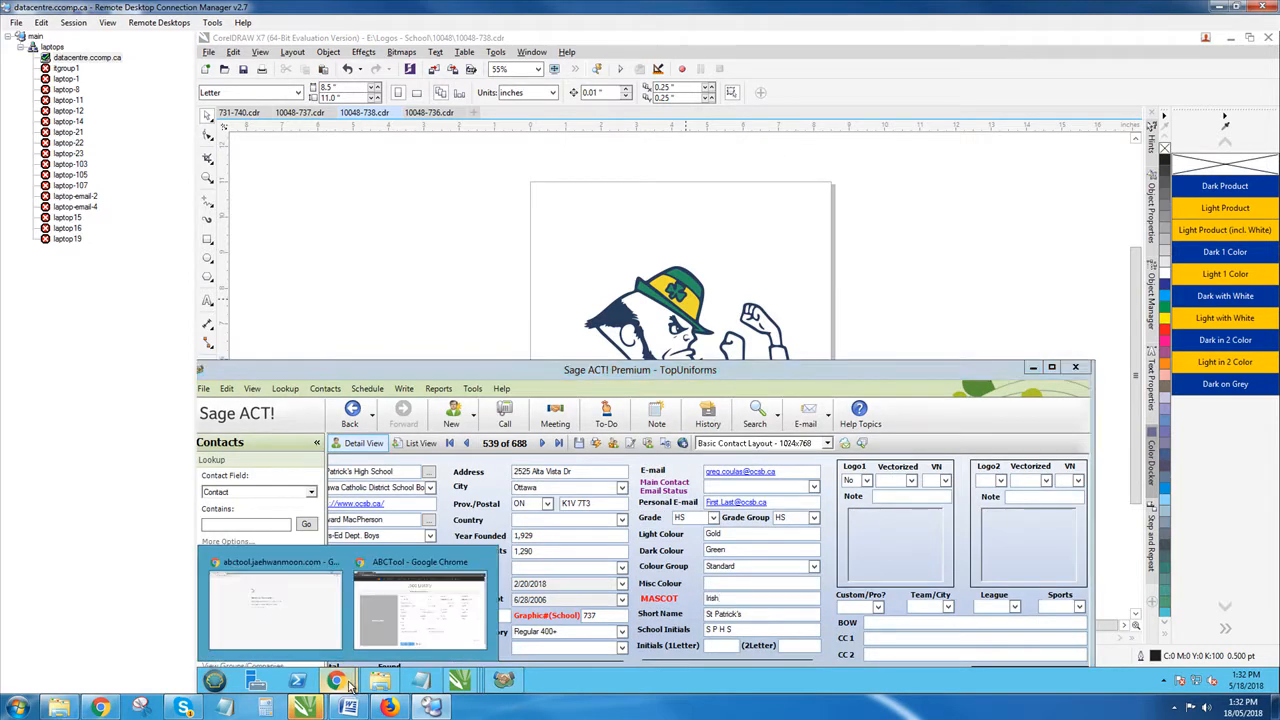
{"action": "left_click", "coordinate": [395, 610]}
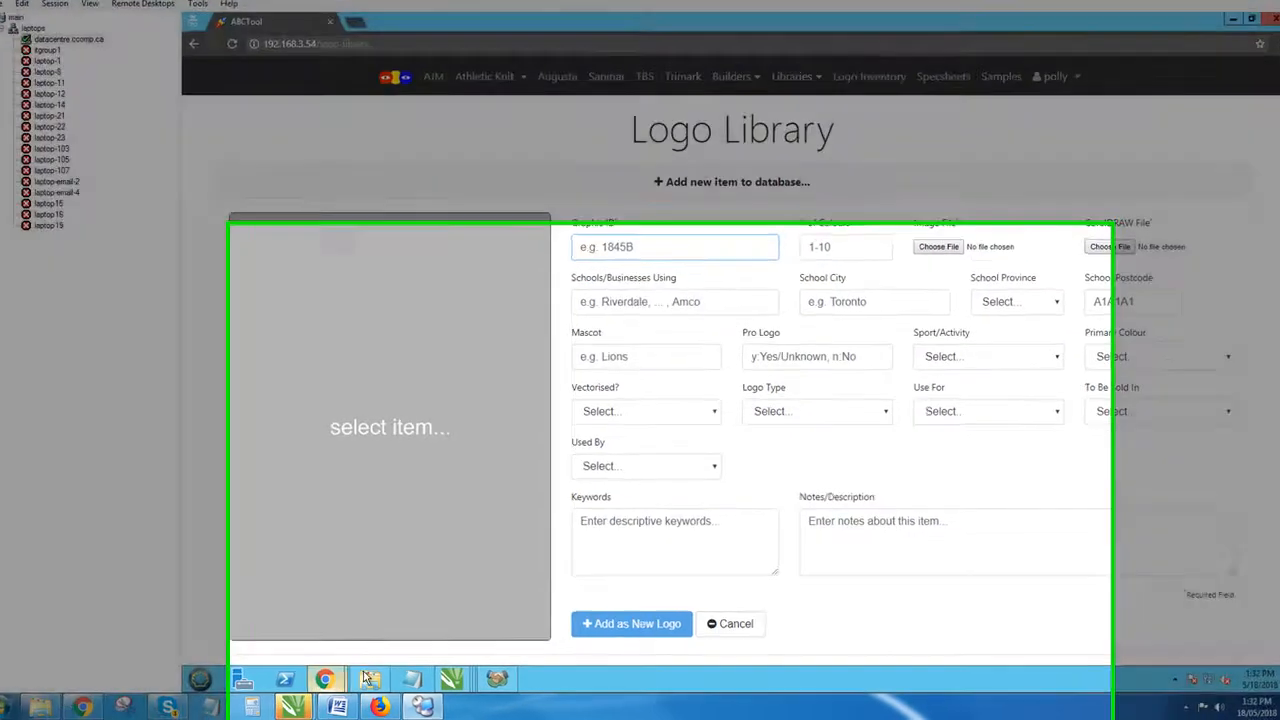
Step: Bring up the 10048 folder beside the form and attach 10048-736.cdr as the CorelDRAW File
{"action": "left_click", "coordinate": [366, 677]}
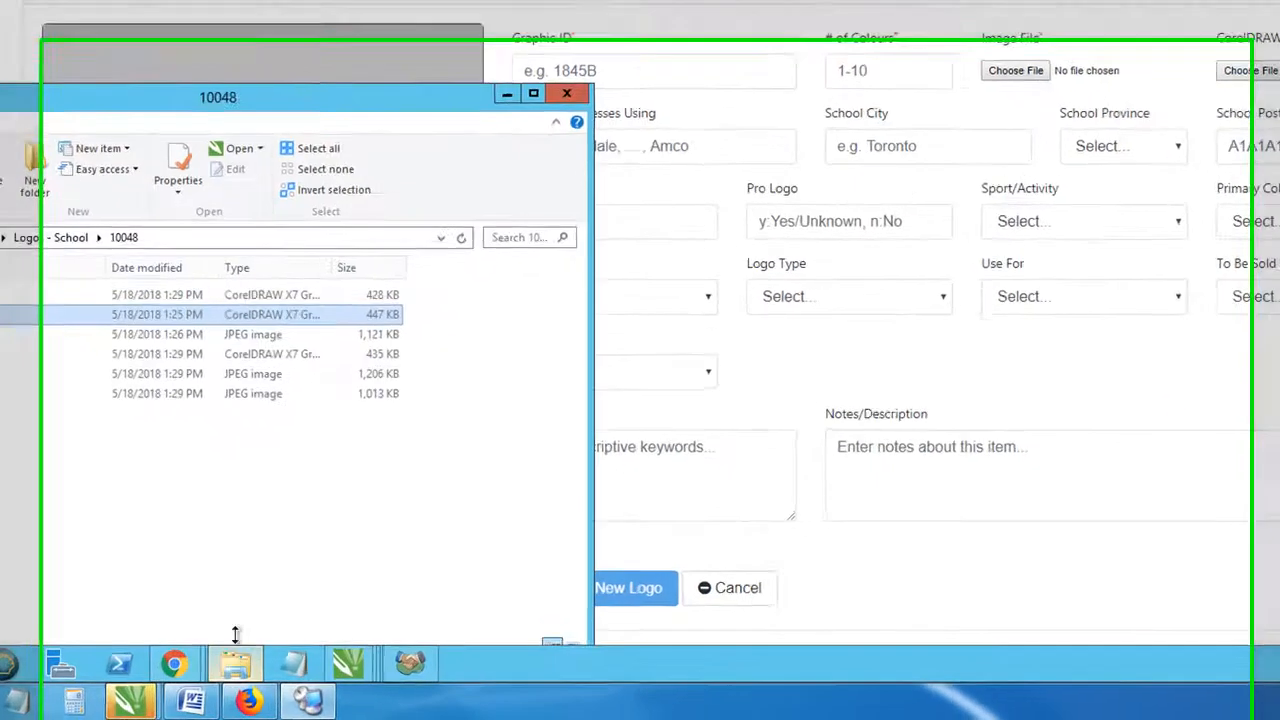
{"action": "left_click_drag", "start_coordinate": [439, 267], "coordinate": [1083, 330]}
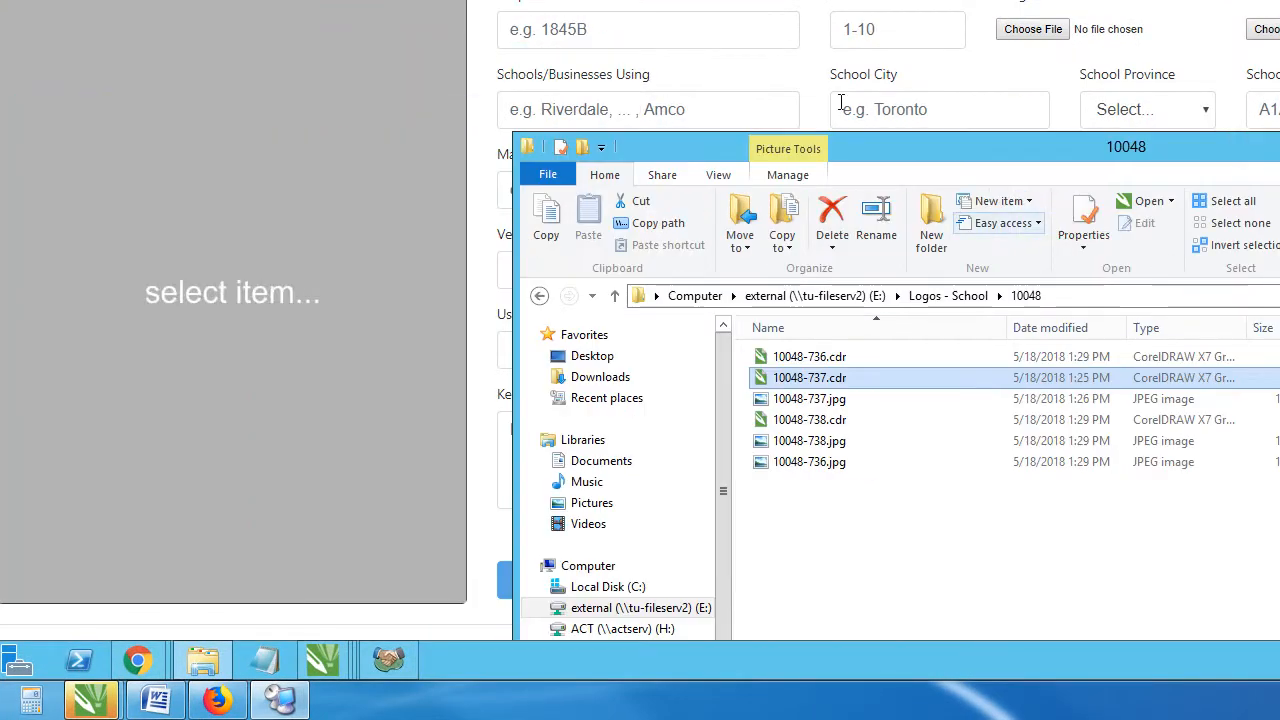
{"action": "left_click_drag", "start_coordinate": [900, 147], "coordinate": [1248, 117]}
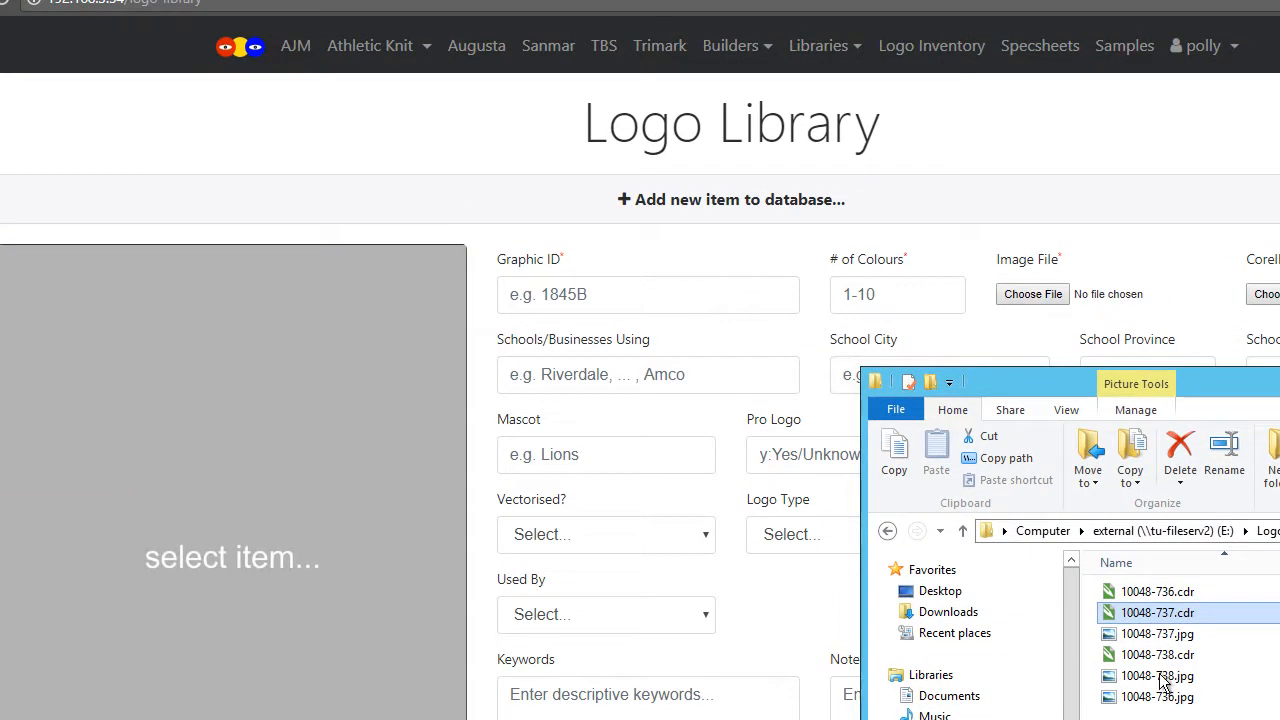
{"action": "left_click", "coordinate": [1158, 656]}
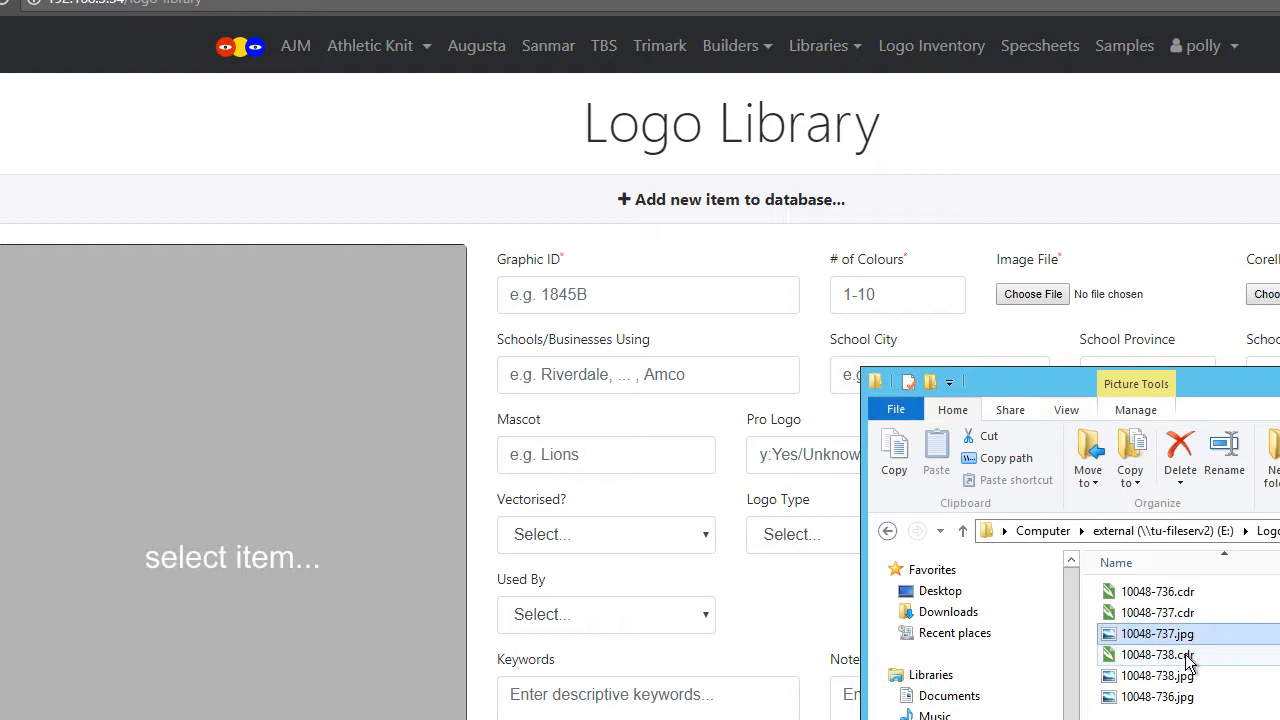
{"action": "left_click", "coordinate": [1157, 592]}
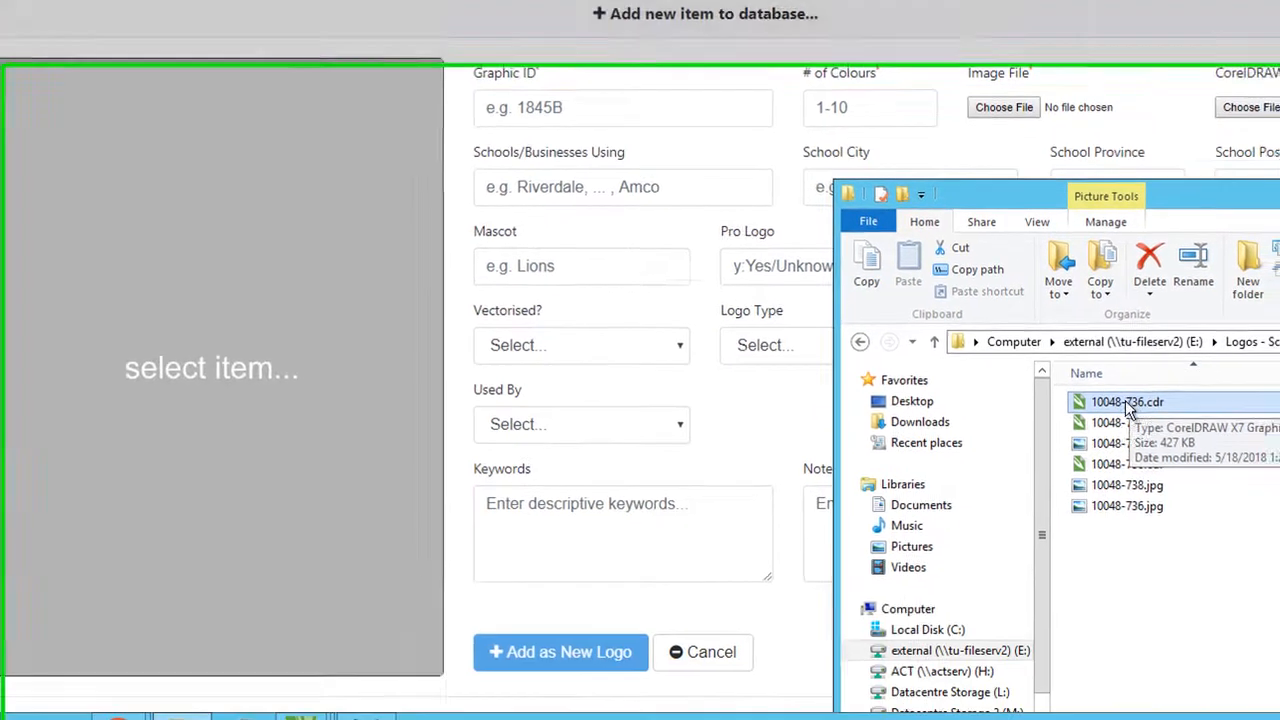
{"action": "left_click_drag", "start_coordinate": [1162, 591], "coordinate": [1279, 308]}
{"action": "left_click_drag", "start_coordinate": [1247, 60], "coordinate": [1240, 40]}
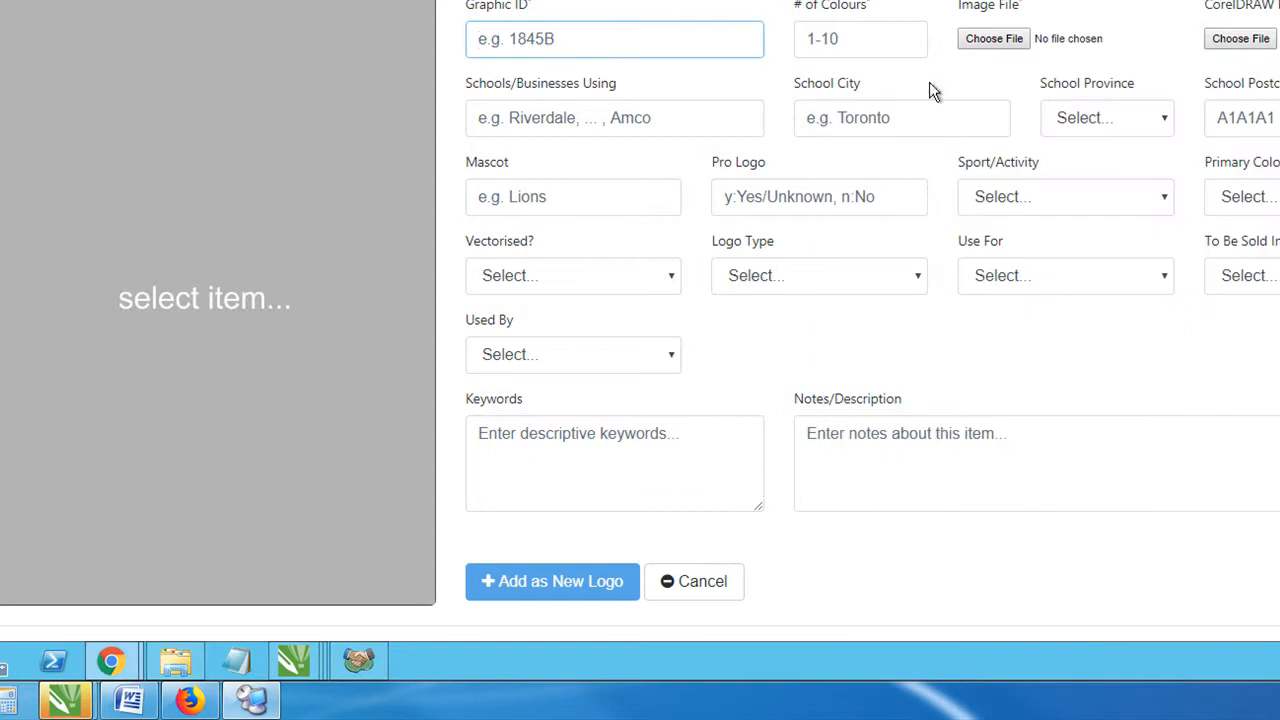
Step: Attach 10048-736.jpg from the 10048 folder as the new logo's Image File
{"action": "left_click", "coordinate": [176, 665]}
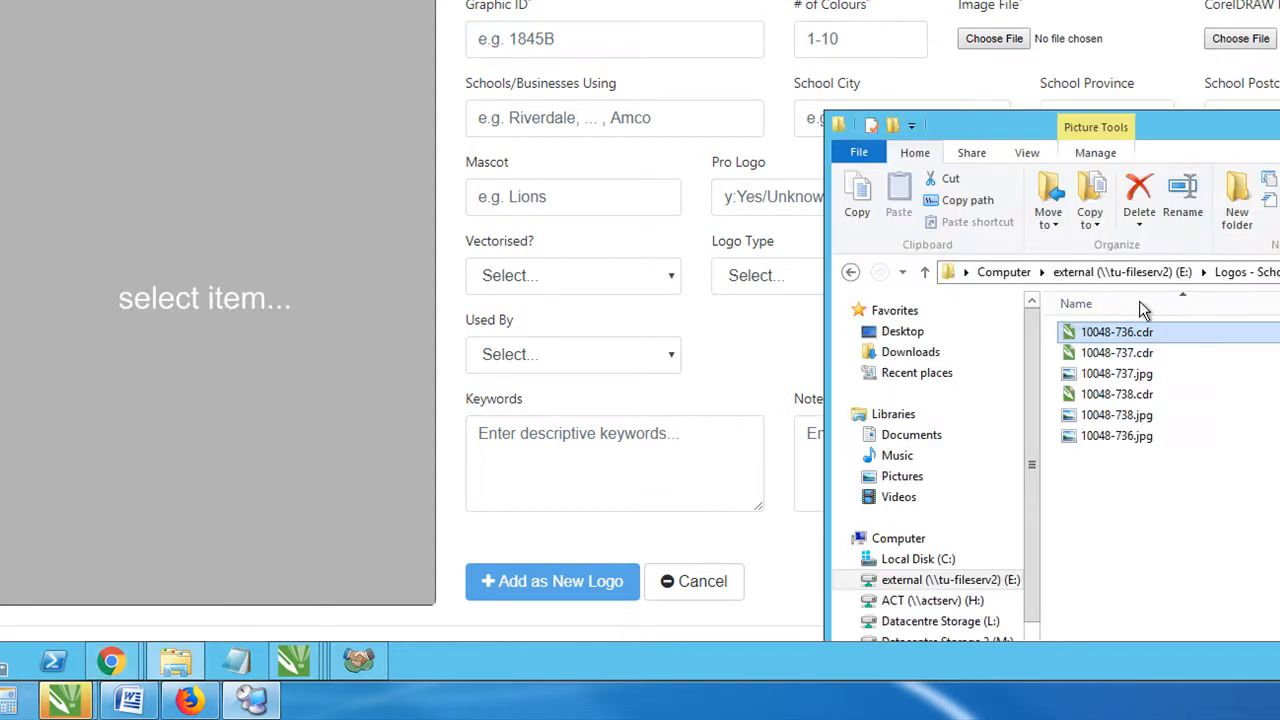
{"action": "left_click_drag", "start_coordinate": [1125, 436], "coordinate": [999, 18]}
{"action": "left_click_drag", "start_coordinate": [968, 224], "coordinate": [968, 244]}
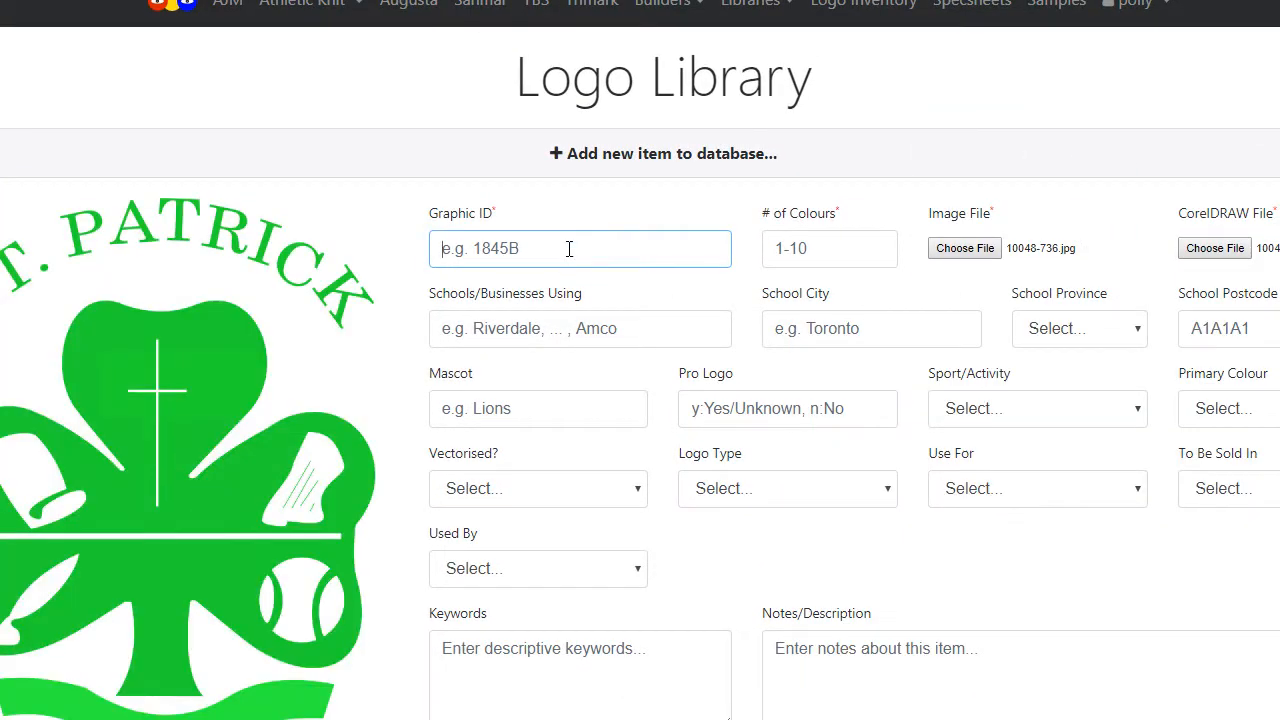
Step: Enter 736 as the Graphic ID and "ST patrick High school" as the school using the shamrock logo
{"action": "type", "text": "736"}
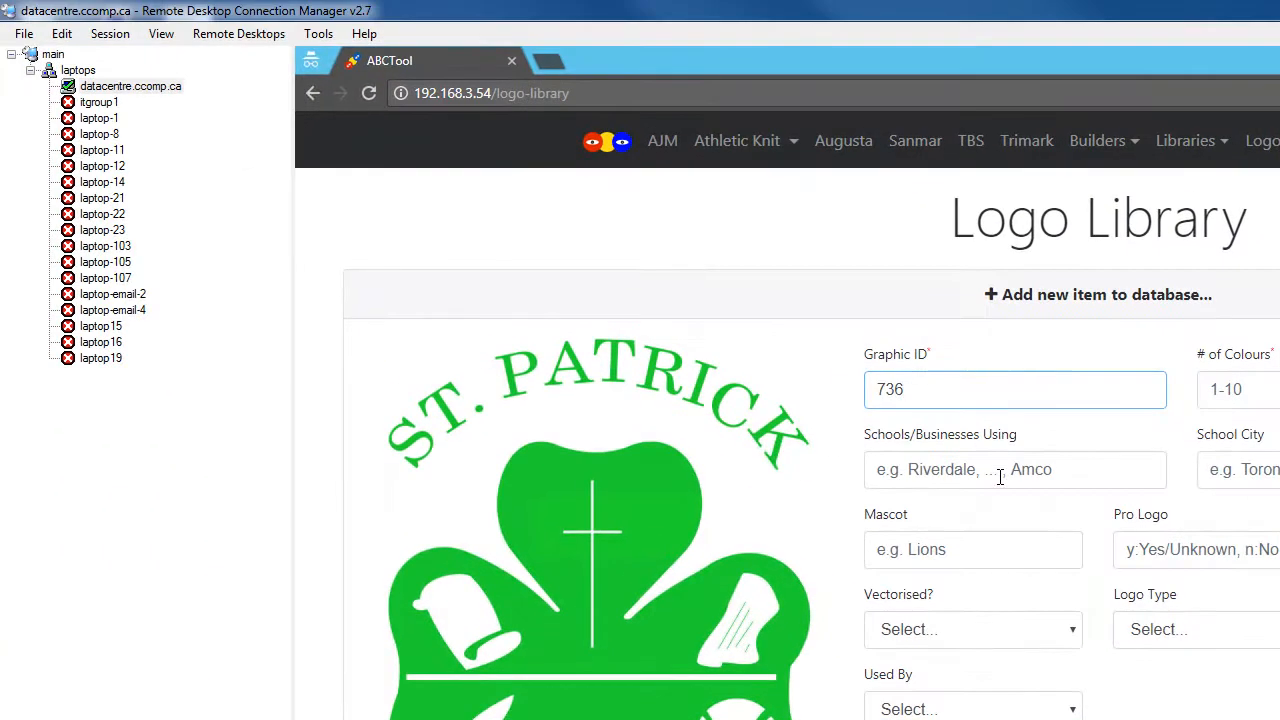
{"action": "left_click", "coordinate": [1001, 468]}
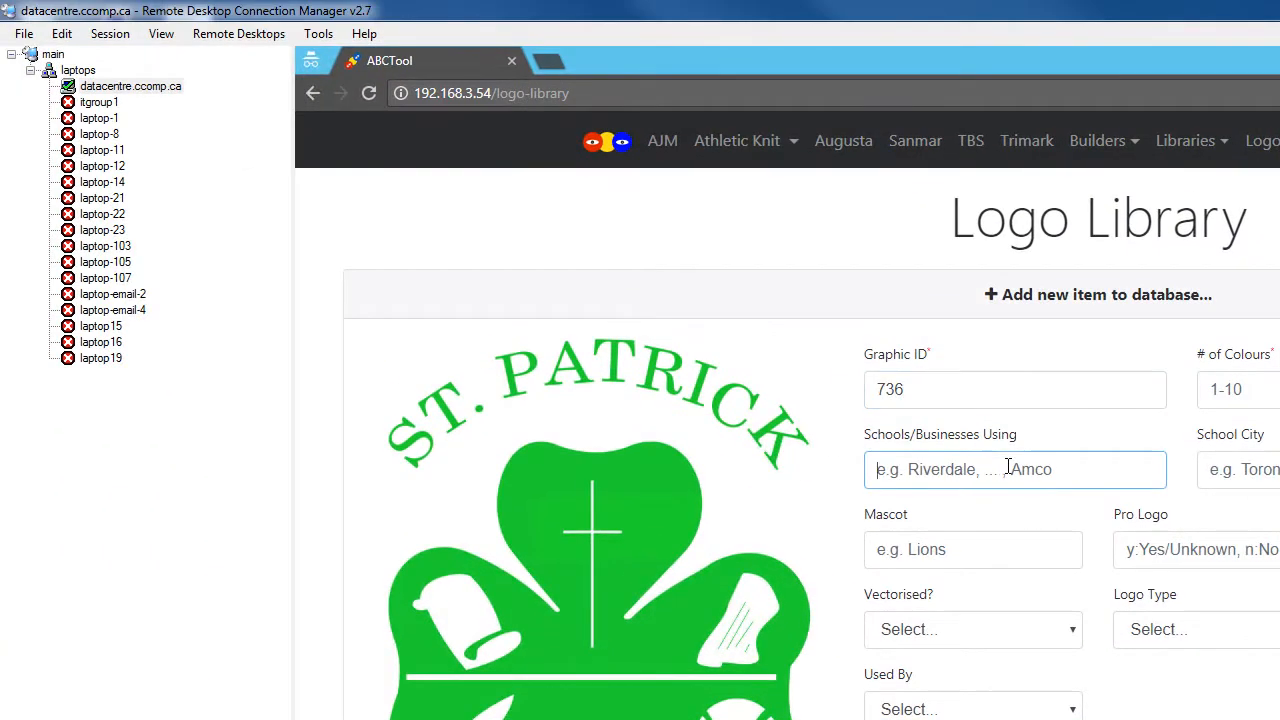
{"action": "type", "text": "ST patrick H"}
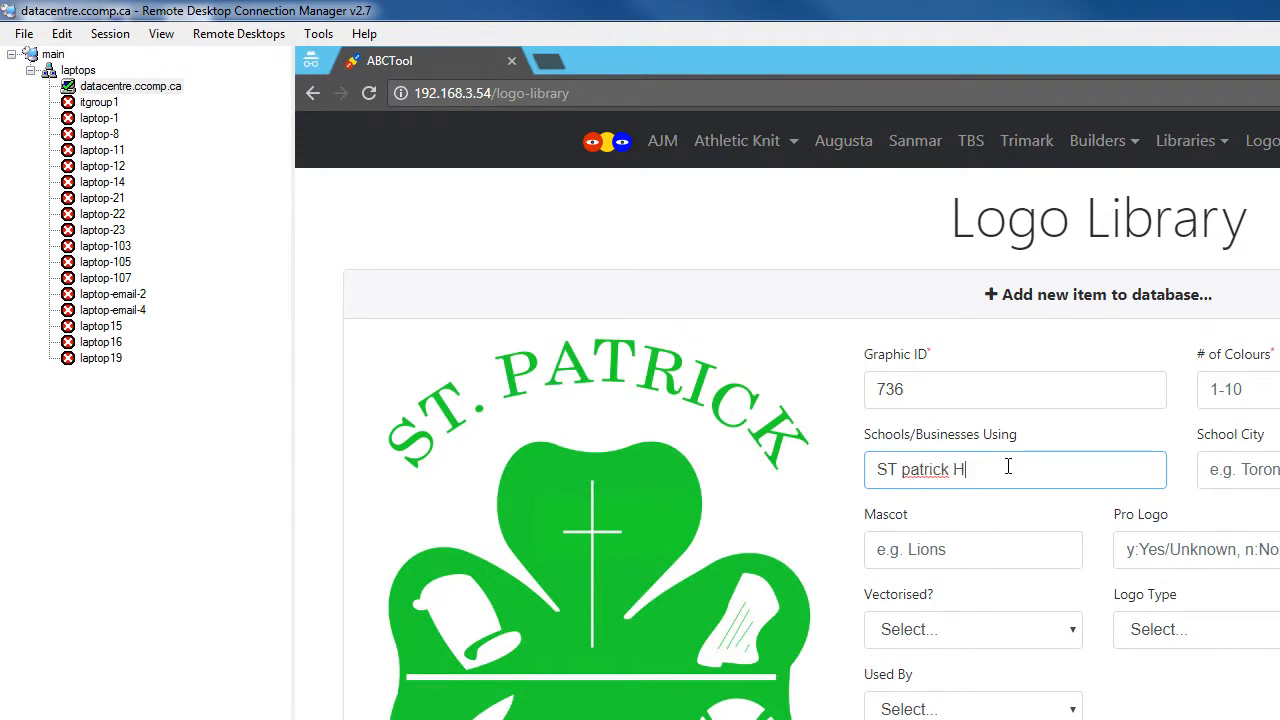
{"action": "type", "text": "ighschool"}
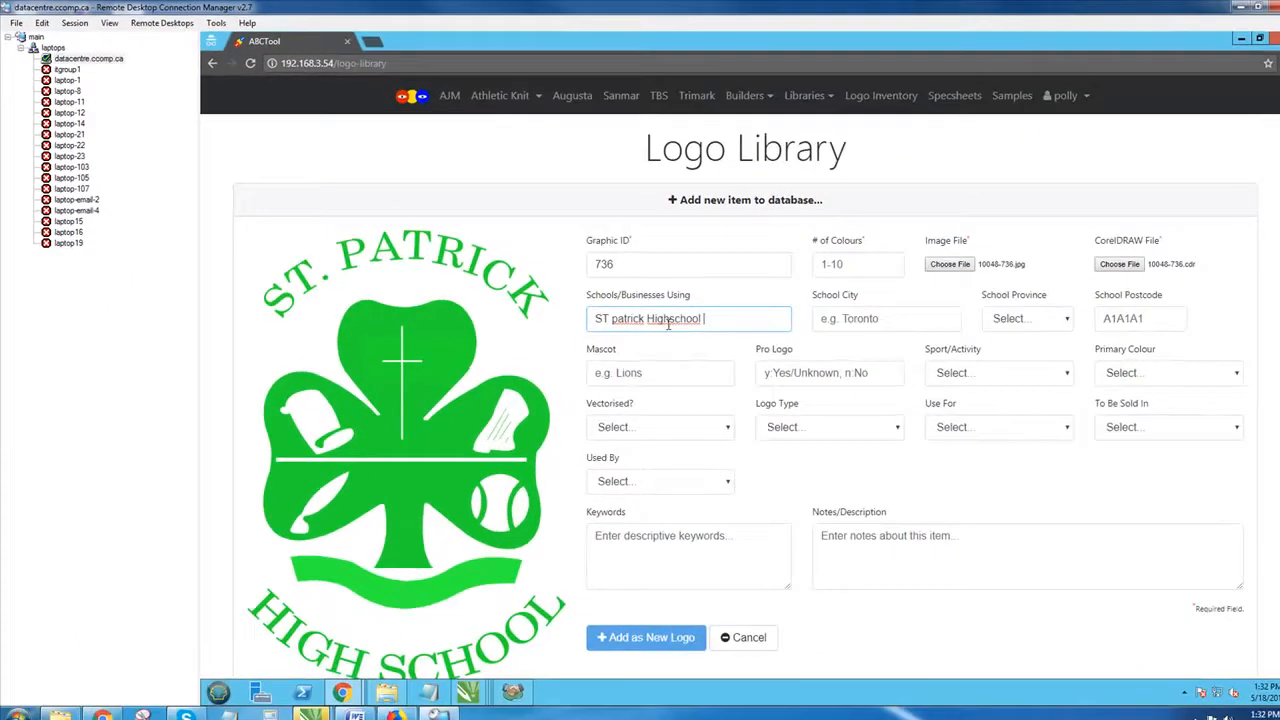
{"action": "left_click", "coordinate": [985, 474]}
{"action": "left_click", "coordinate": [840, 314]}
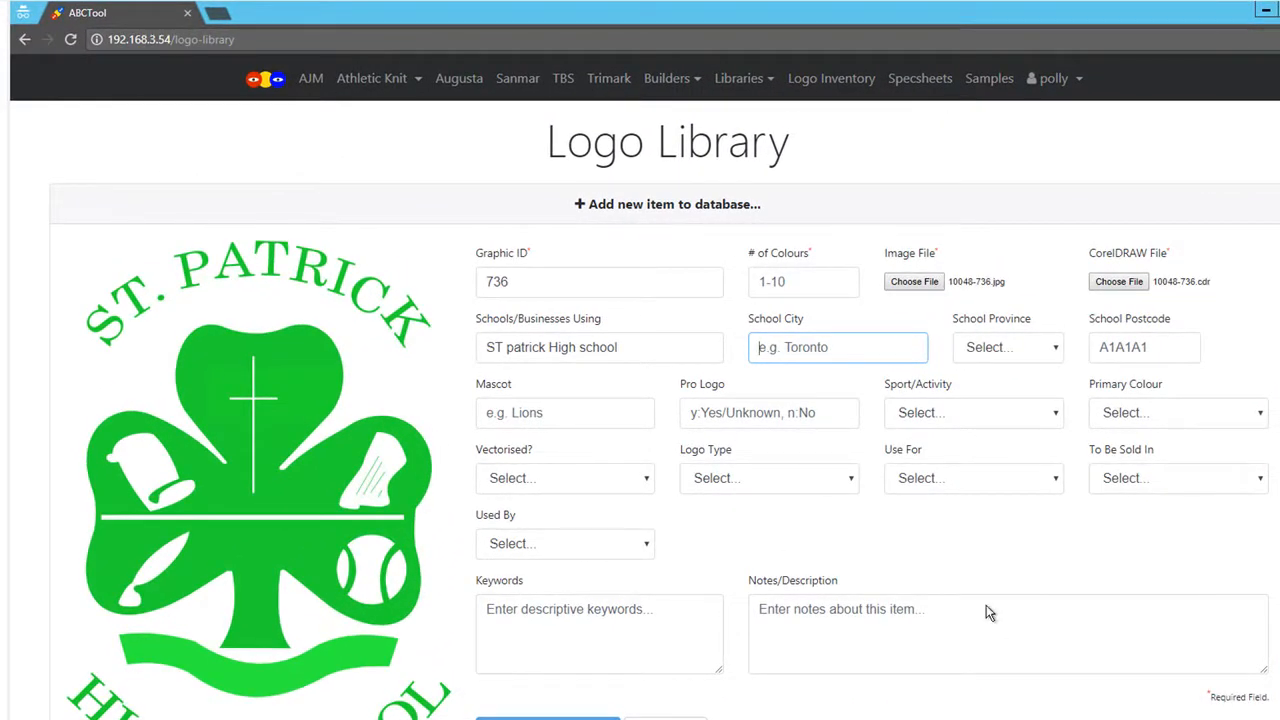
Step: Give the shamrock logo the keywords "st patrick, high school, clover, irish"
{"action": "left_click", "coordinate": [604, 600]}
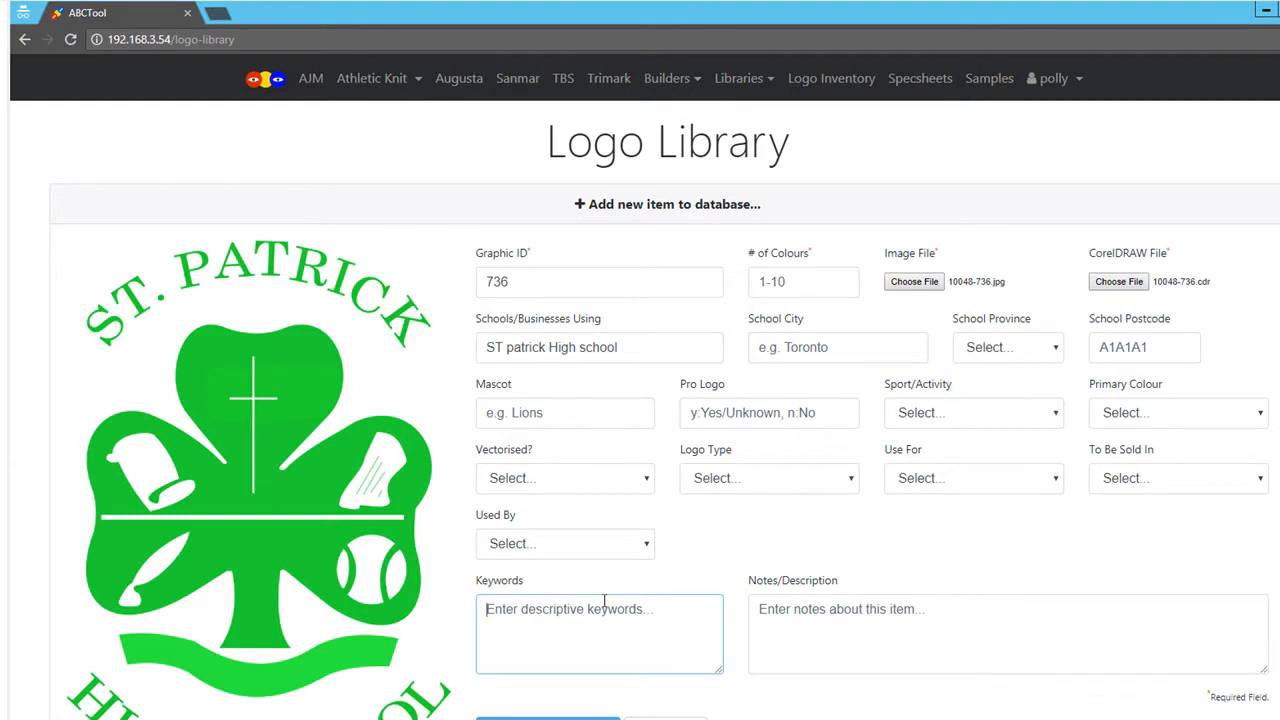
{"action": "type", "text": "st"}
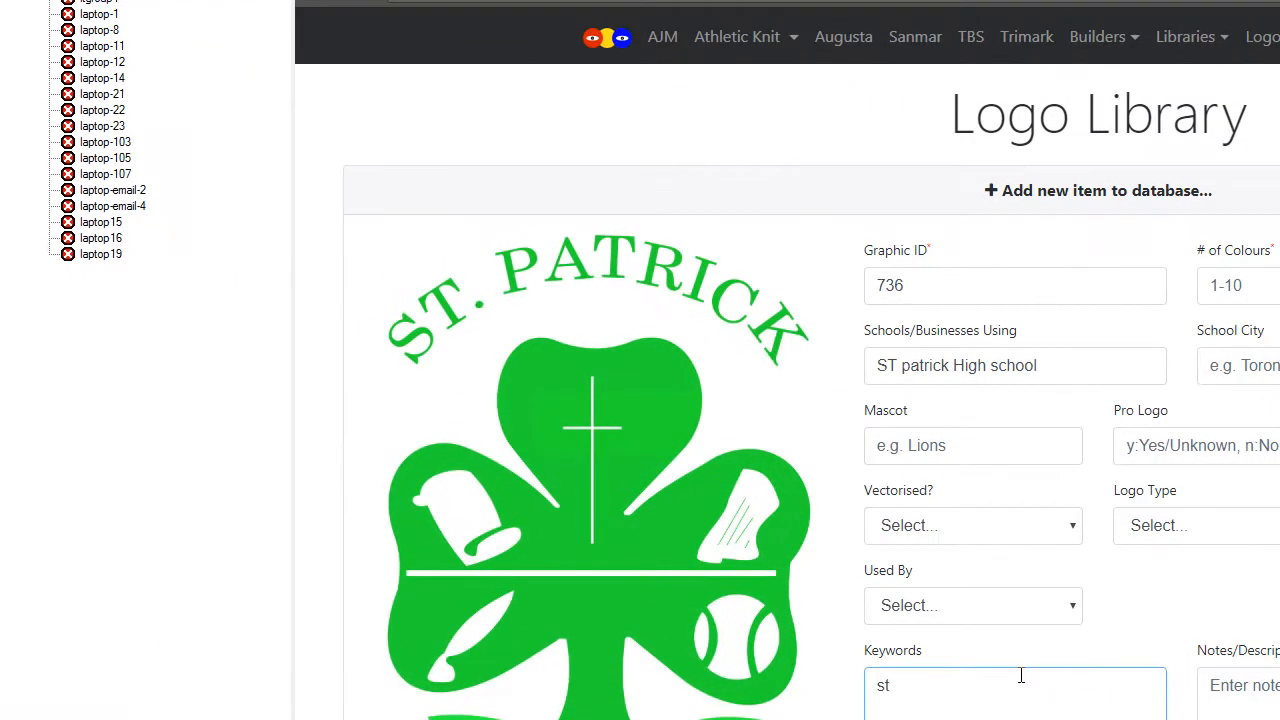
{"action": "type", "text": " patricv"}
{"action": "type", "text": ", high sc"}
{"action": "key", "text": "BackSpace"}
{"action": "key", "text": "BackSpace"}
{"action": "key", "text": "BackSpace"}
{"action": "key", "text": "BackSpace"}
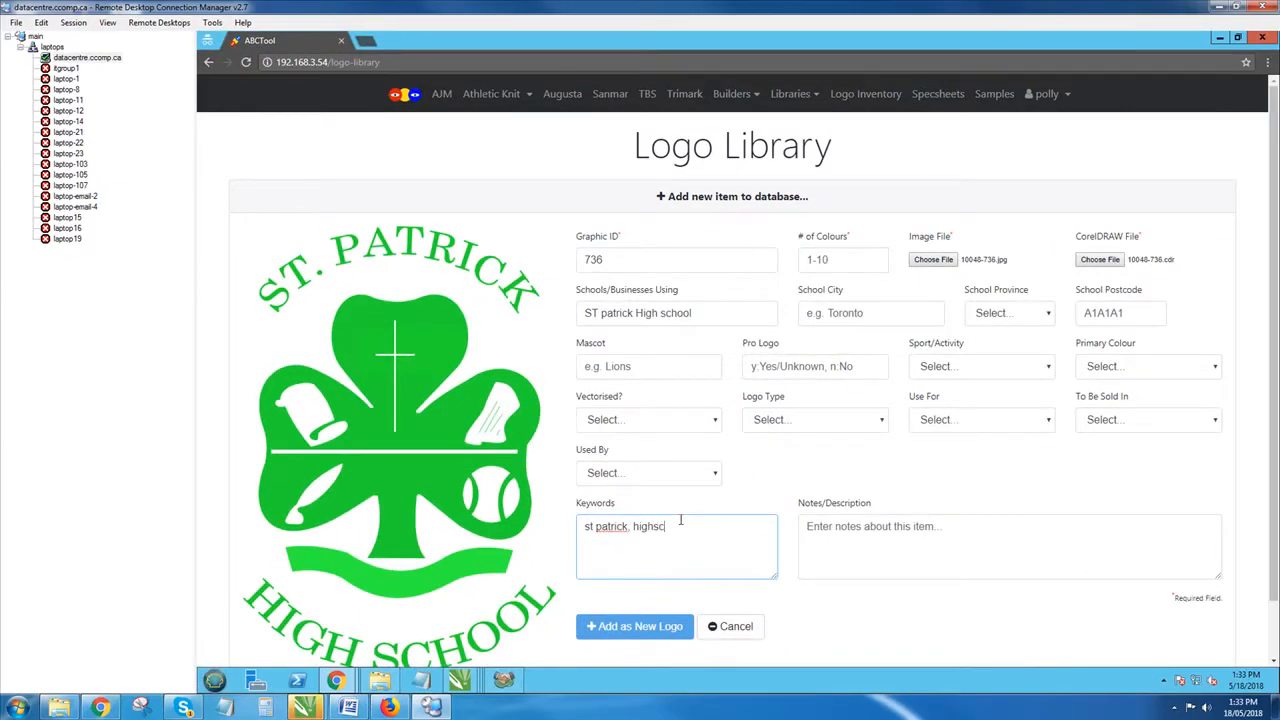
{"action": "type", "text": "h school, clover, irish"}
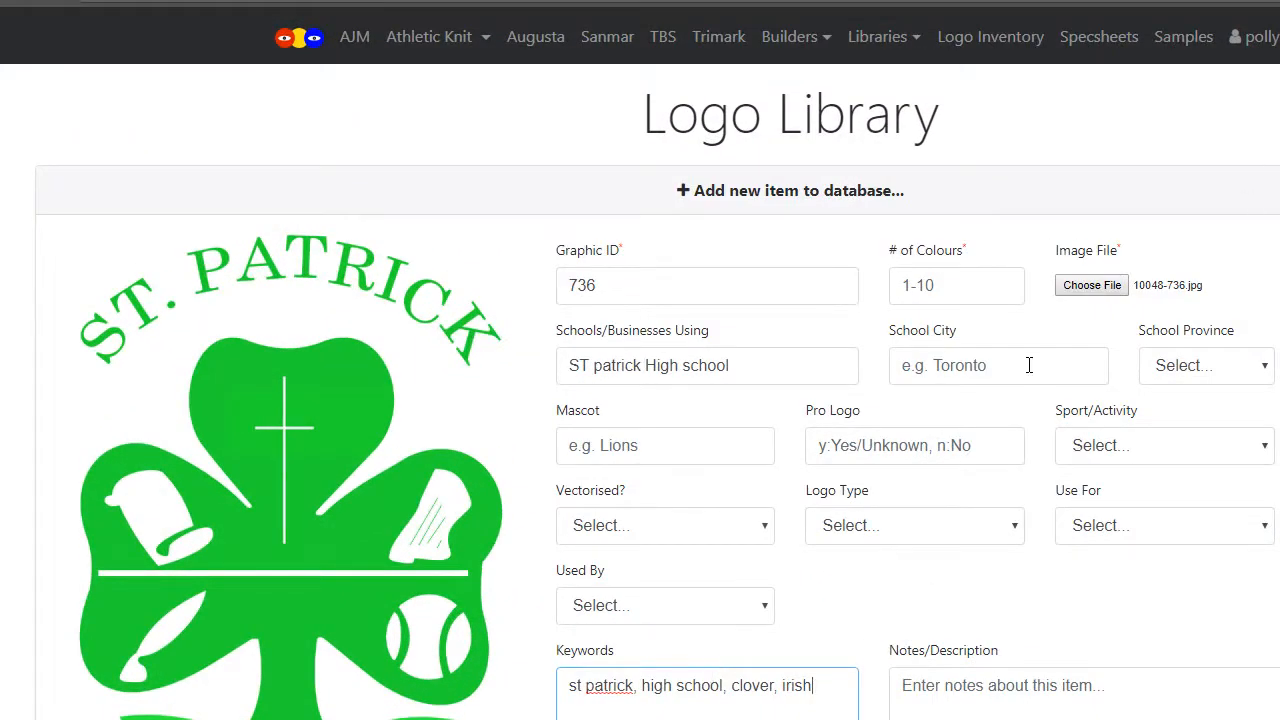
Step: Set the number of colours to 1 and add the shamrock item as a new logo
{"action": "left_click", "coordinate": [1004, 375]}
{"action": "left_click", "coordinate": [986, 300]}
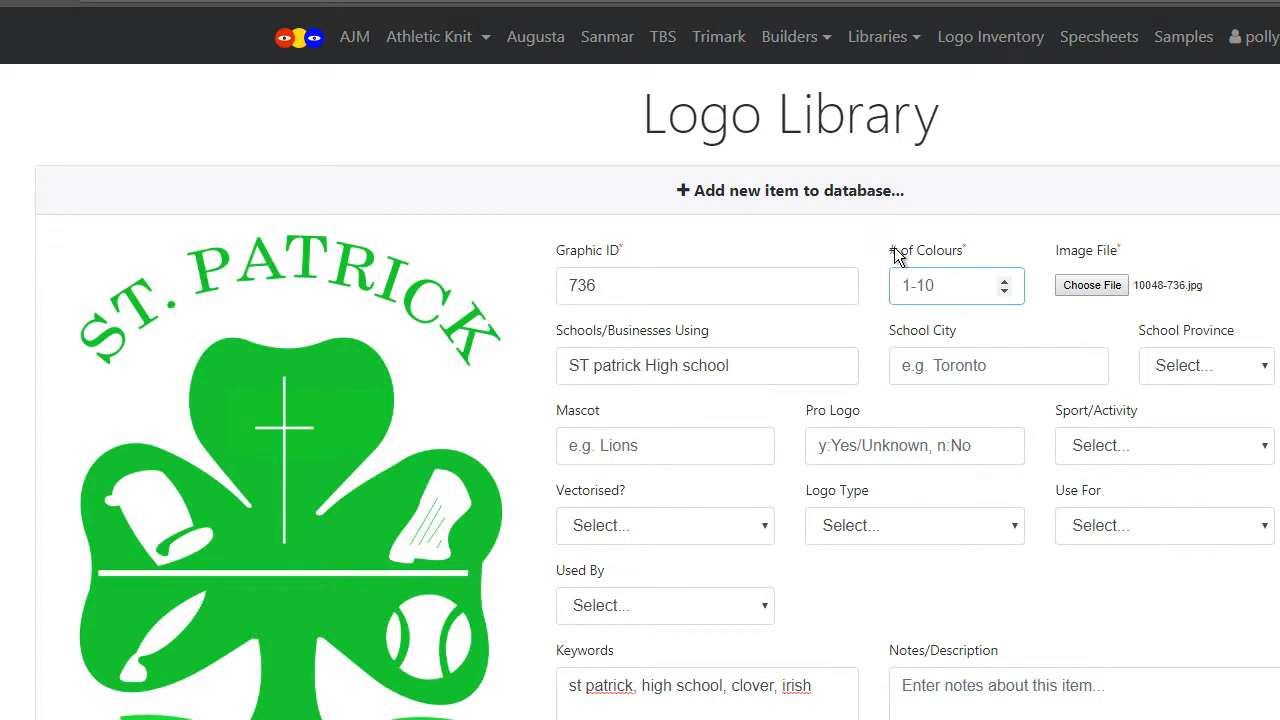
{"action": "type", "text": "1"}
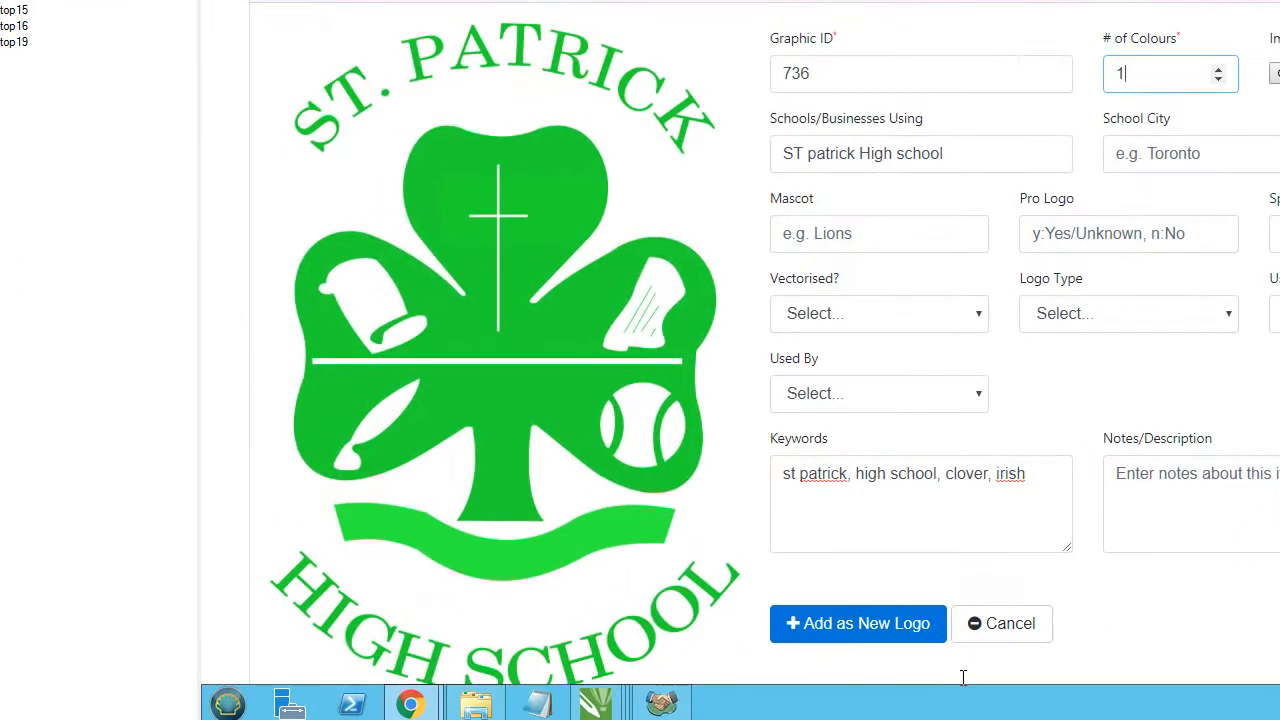
{"action": "left_click", "coordinate": [899, 638]}
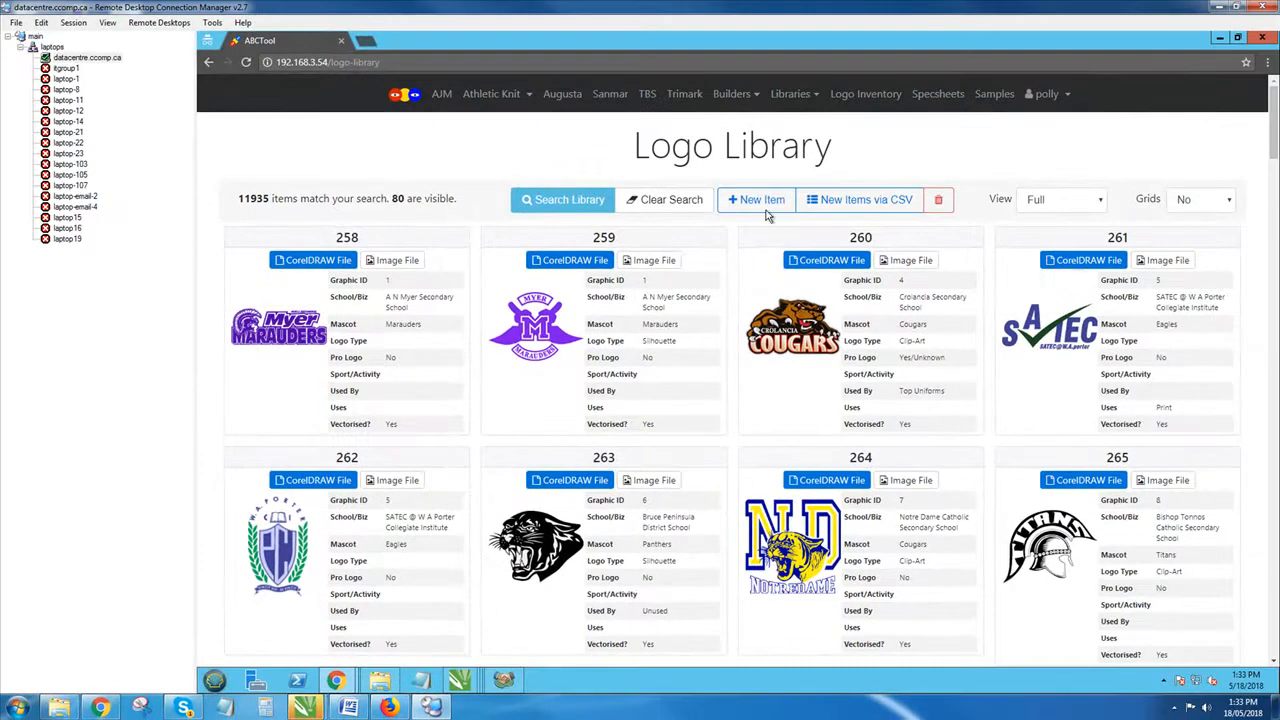
Step: Open a blank new-item form in the Logo Library and bring up the 10048 folder beside it
{"action": "left_click", "coordinate": [863, 118]}
{"action": "left_click", "coordinate": [633, 260]}
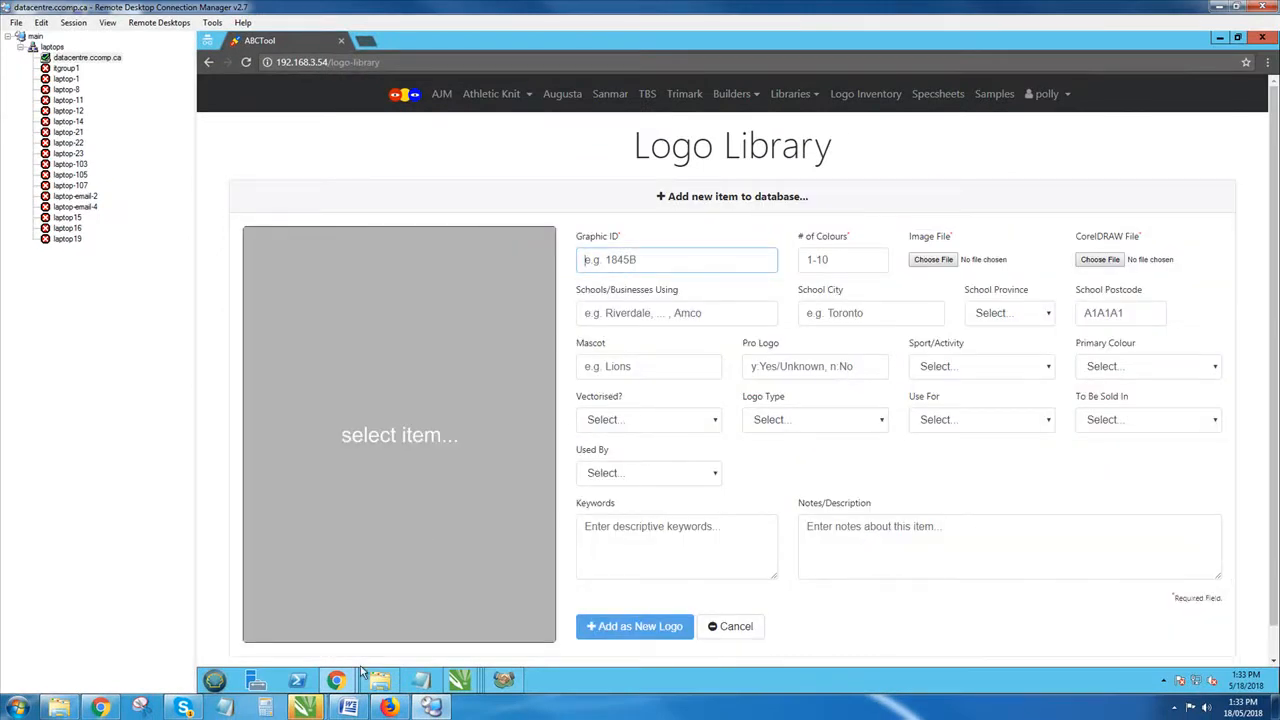
{"action": "left_click", "coordinate": [380, 681]}
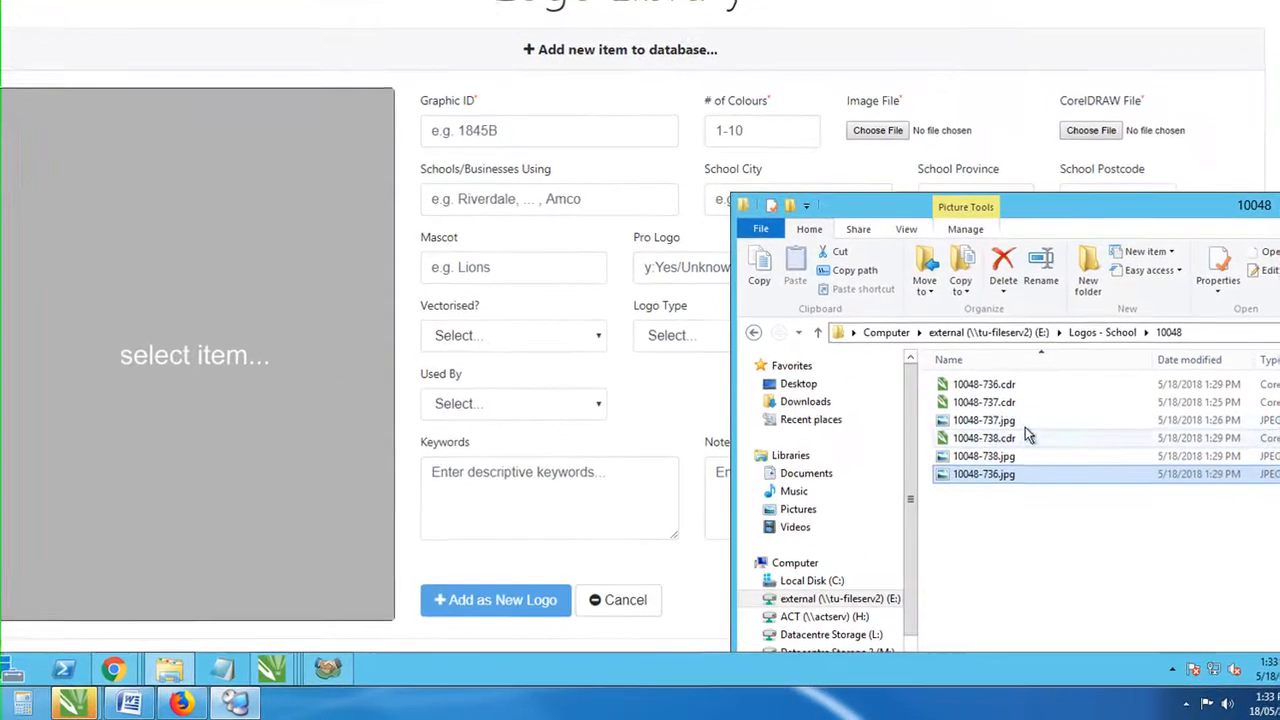
Step: Try to attach 10048-738.jpg as the new item's Image File, and dismiss the file chooser
{"action": "left_click", "coordinate": [1048, 480]}
{"action": "left_click", "coordinate": [1028, 458]}
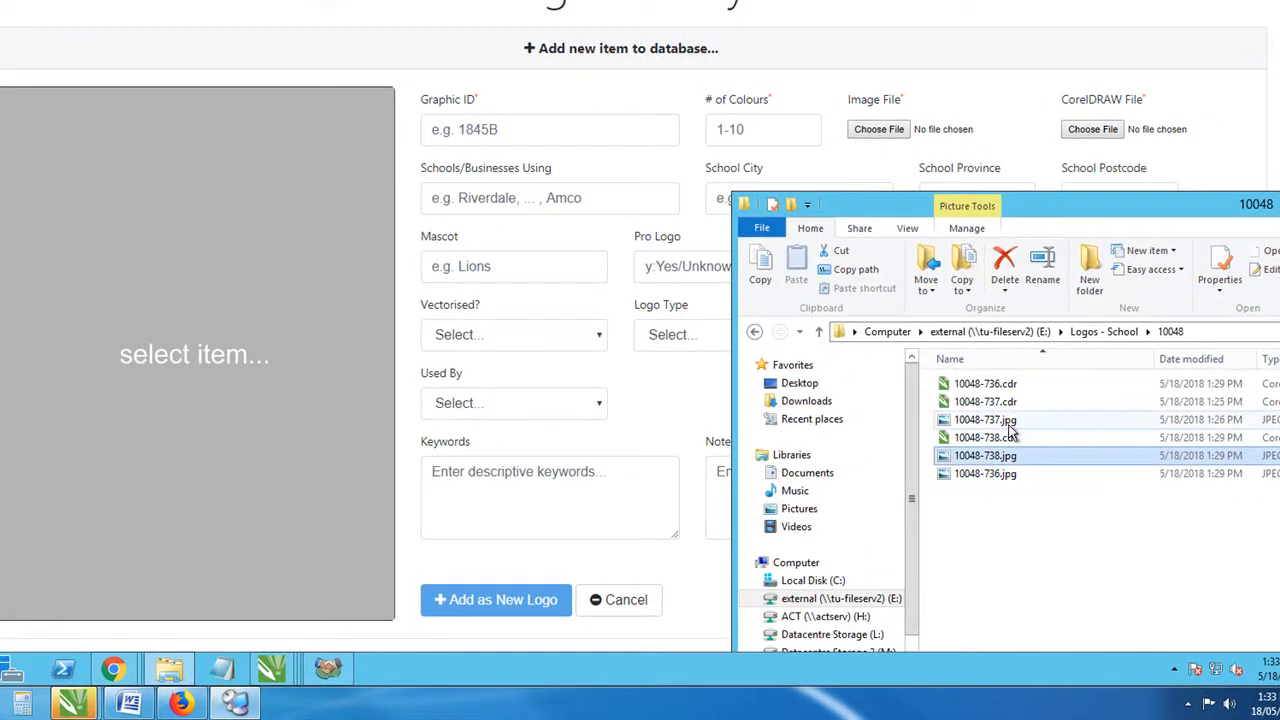
{"action": "left_click_drag", "start_coordinate": [985, 458], "coordinate": [895, 132]}
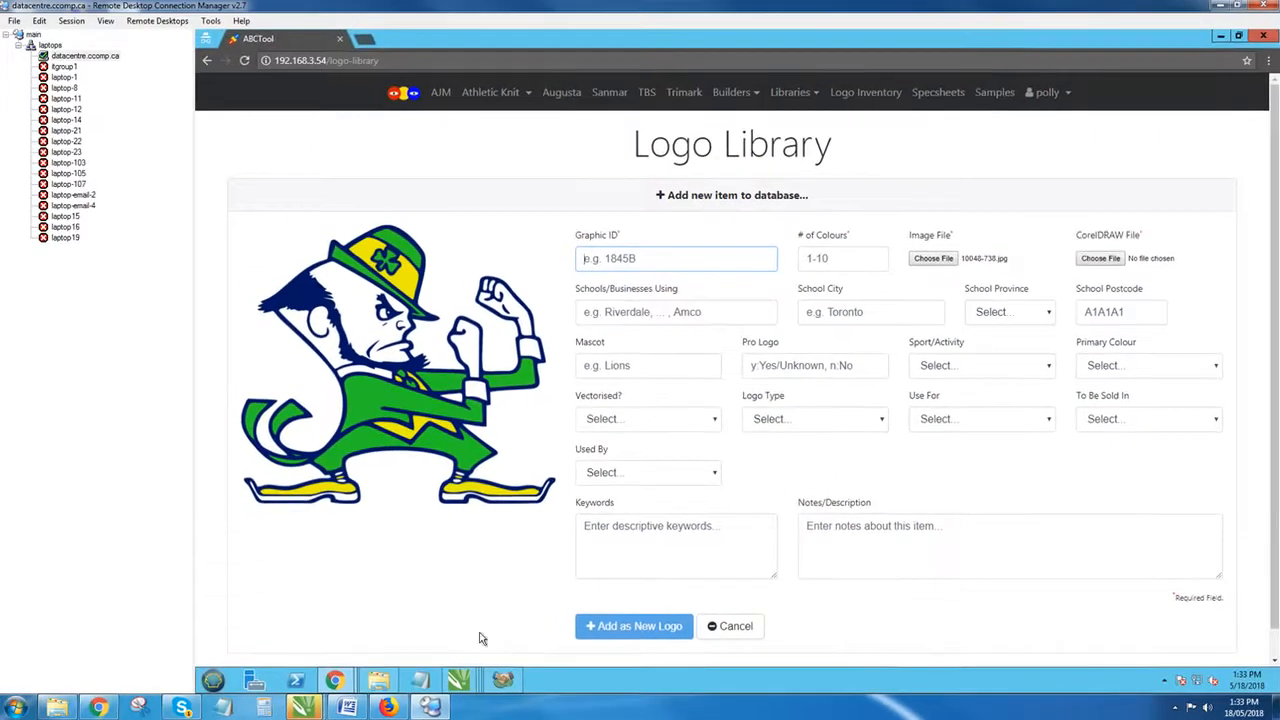
{"action": "left_click", "coordinate": [893, 172]}
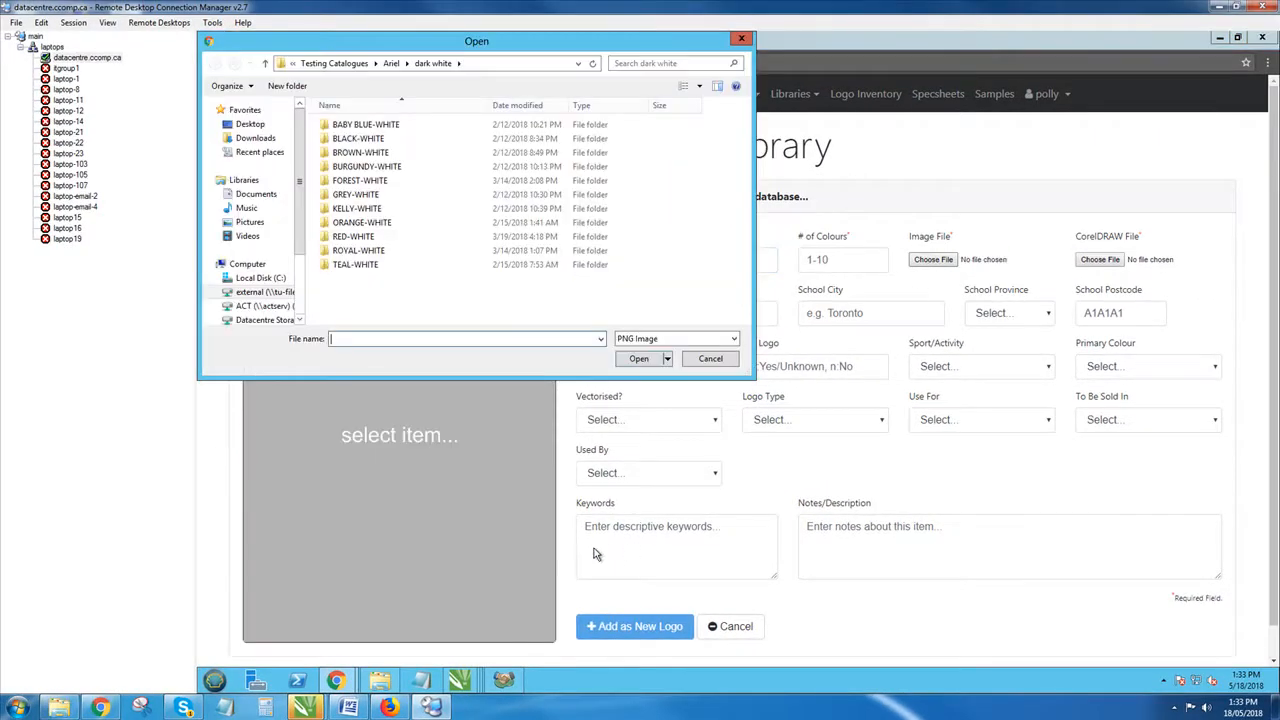
{"action": "left_click", "coordinate": [741, 40]}
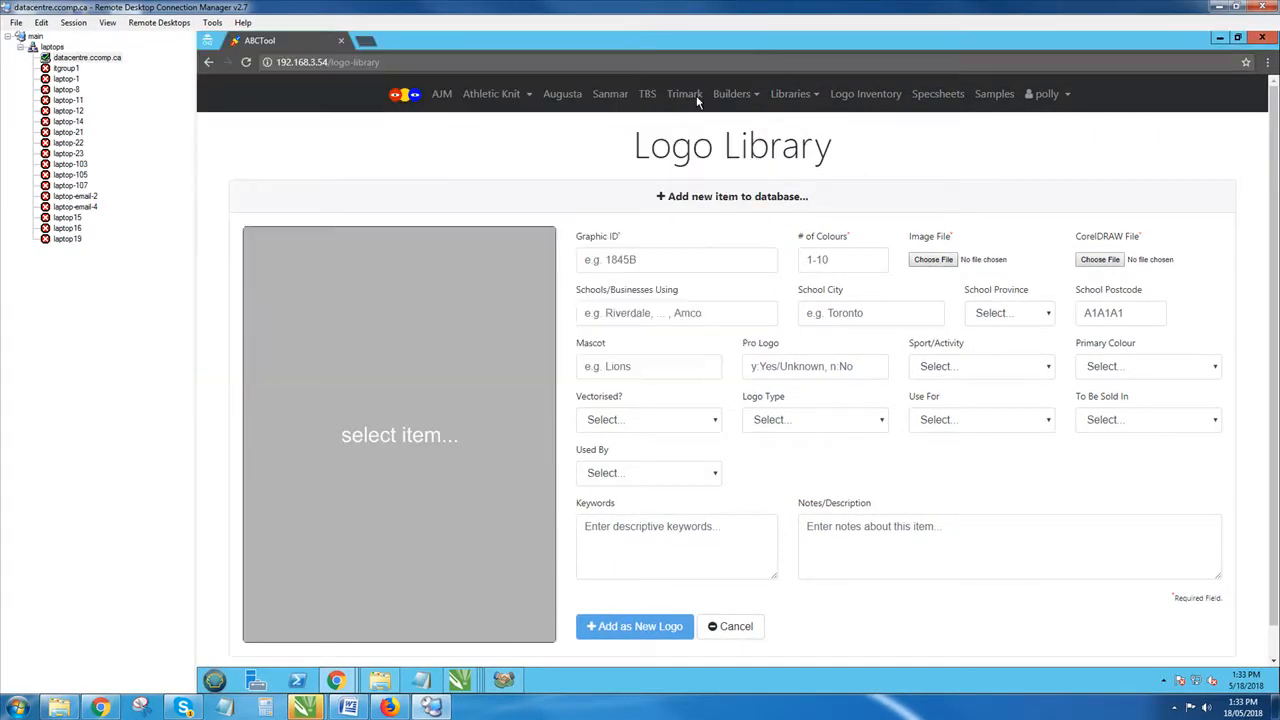
Step: Attach the crest image 10048-737.jpg from the 10048 folder as the new item's Image File
{"action": "left_click", "coordinate": [380, 681]}
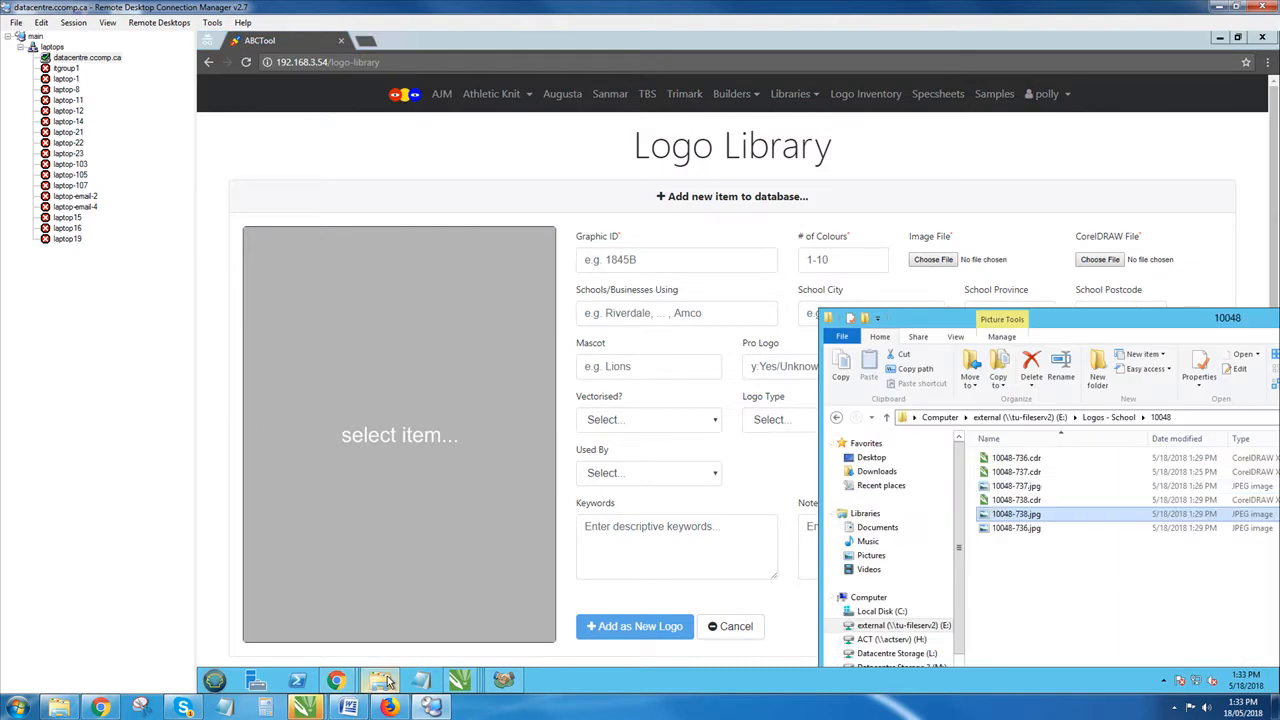
{"action": "left_click", "coordinate": [1022, 488]}
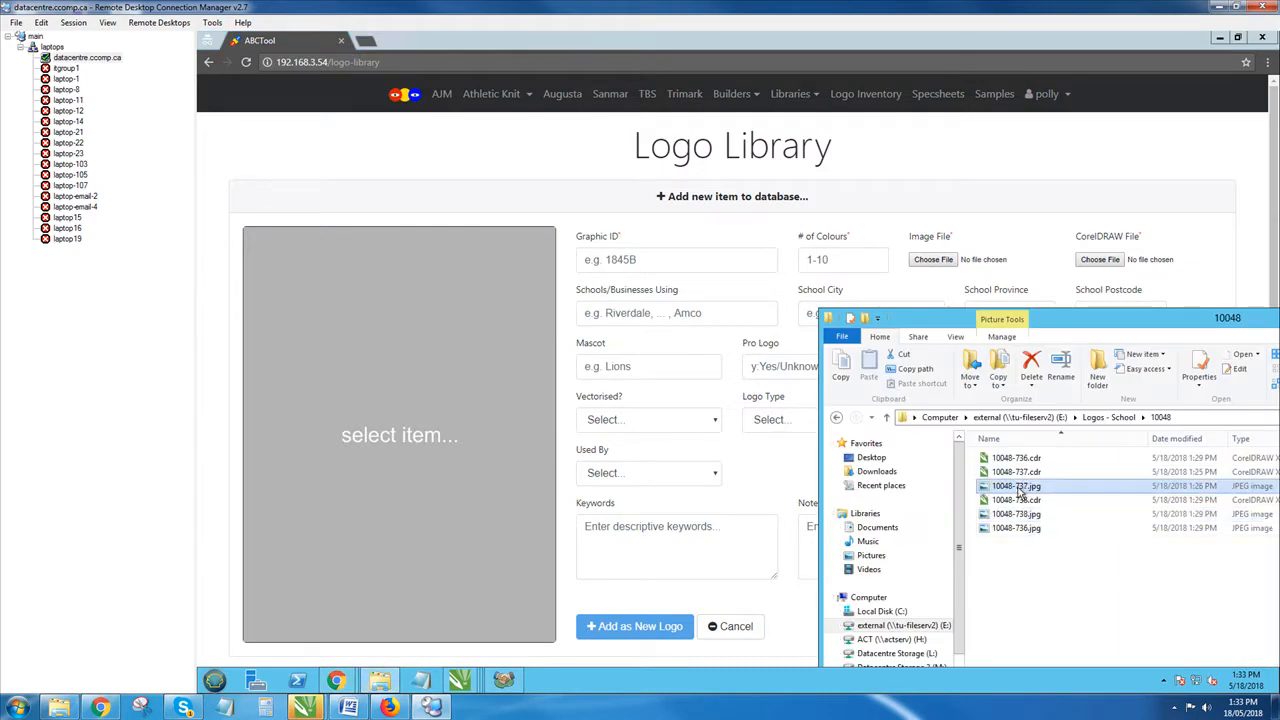
{"action": "left_click_drag", "start_coordinate": [1016, 488], "coordinate": [942, 258]}
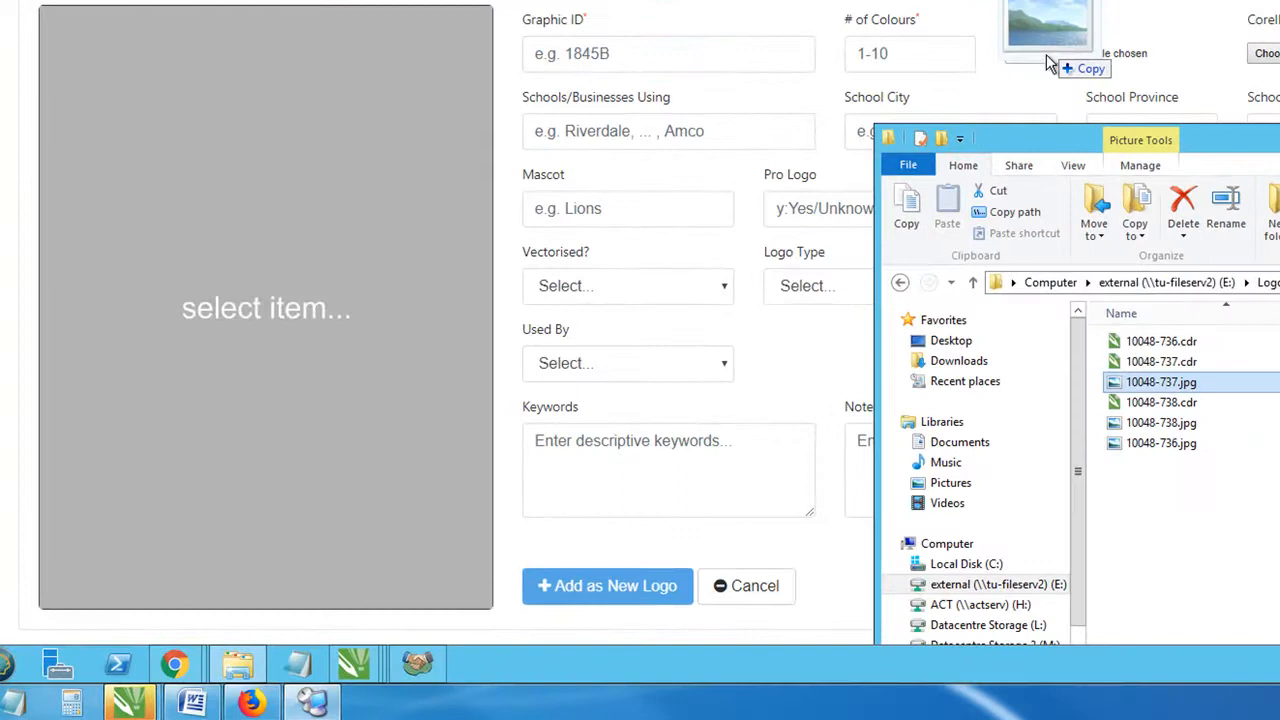
{"action": "left_click_drag", "start_coordinate": [1046, 54], "coordinate": [1046, 54]}
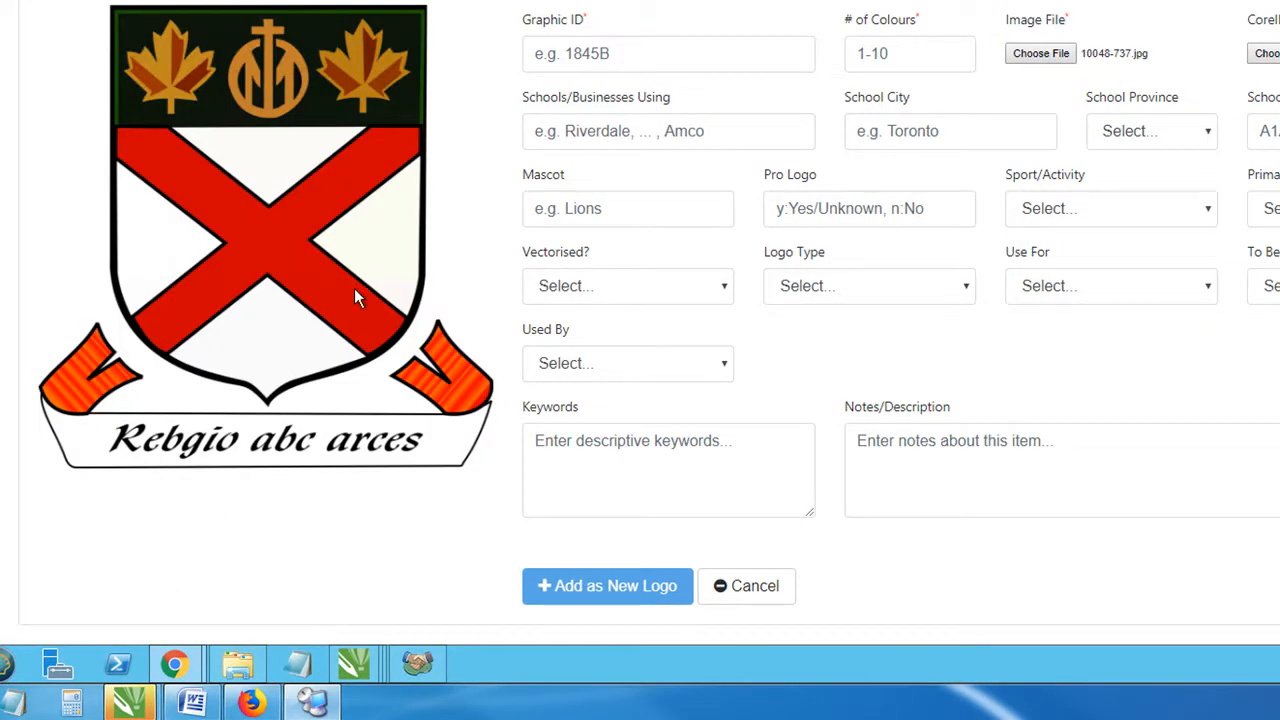
Step: Replace the Image File with 10048-738.jpg and attach 10048-738.cdr as the CorelDRAW File from the 10048 folder
{"action": "left_click", "coordinate": [240, 666]}
{"action": "left_click", "coordinate": [1157, 423]}
{"action": "left_click_drag", "start_coordinate": [1157, 423], "coordinate": [1080, 66]}
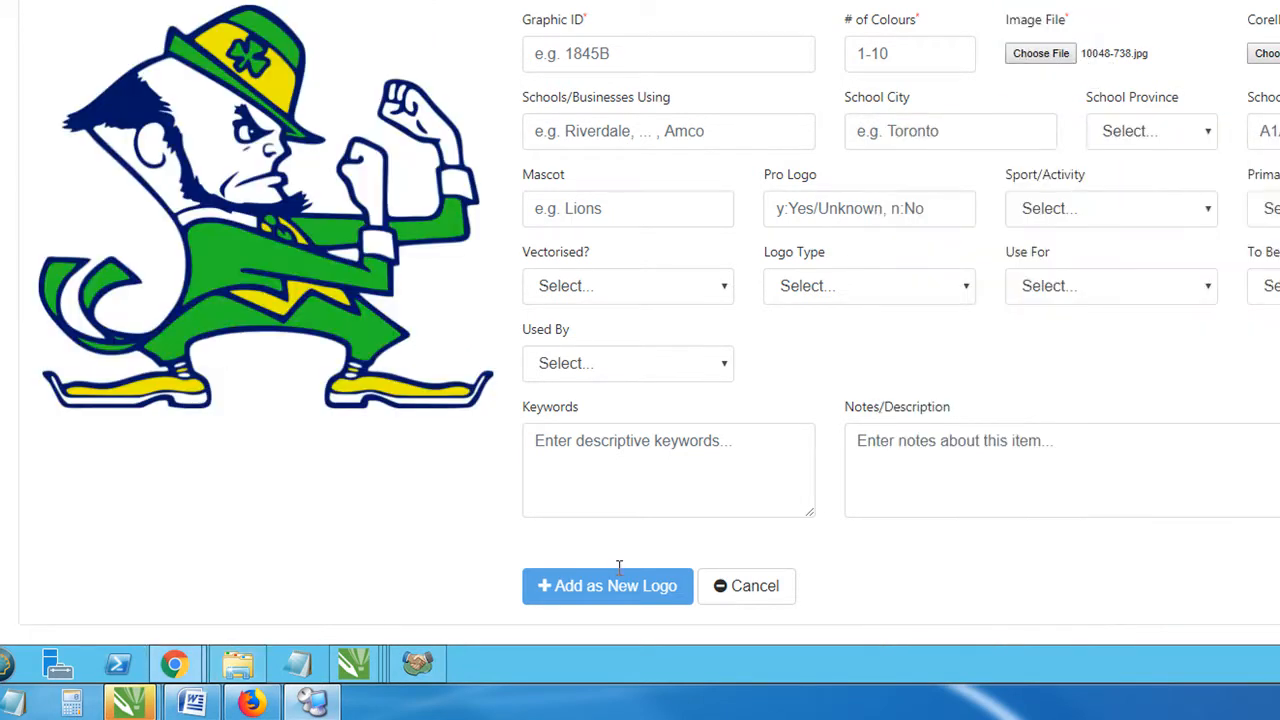
{"action": "left_click", "coordinate": [238, 664]}
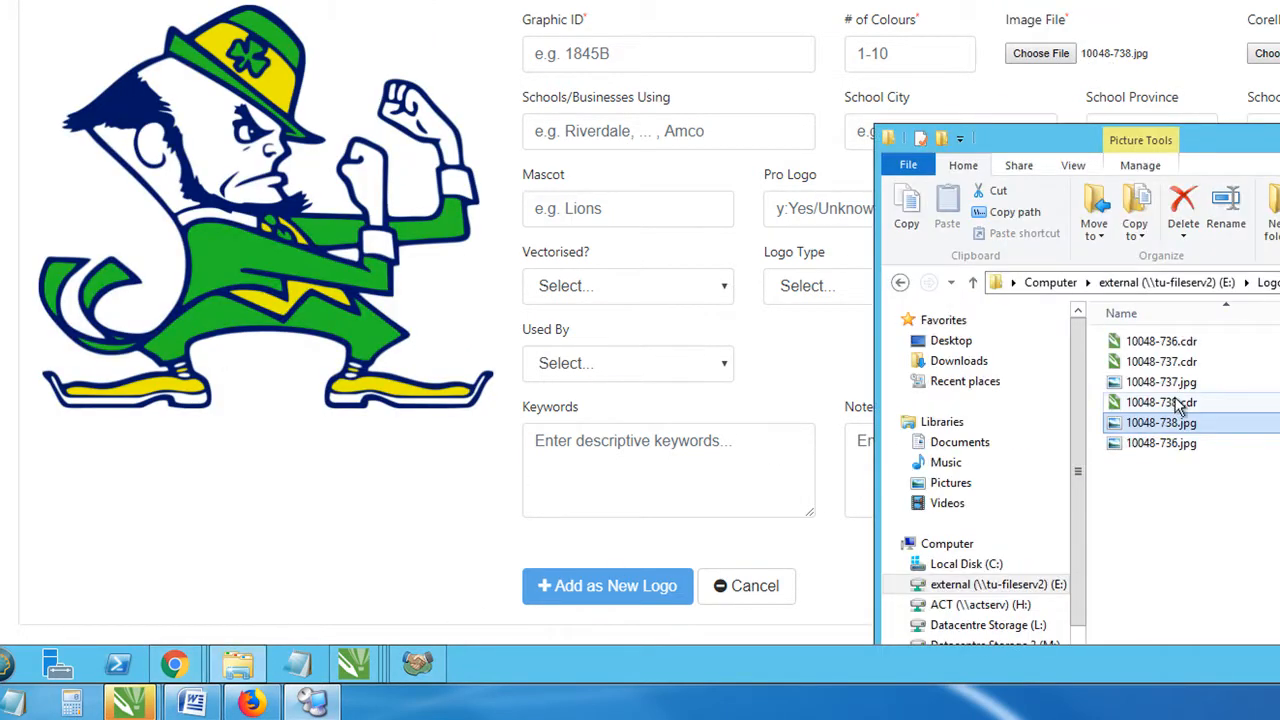
{"action": "left_click", "coordinate": [1160, 402]}
{"action": "left_click_drag", "start_coordinate": [1160, 402], "coordinate": [1270, 61]}
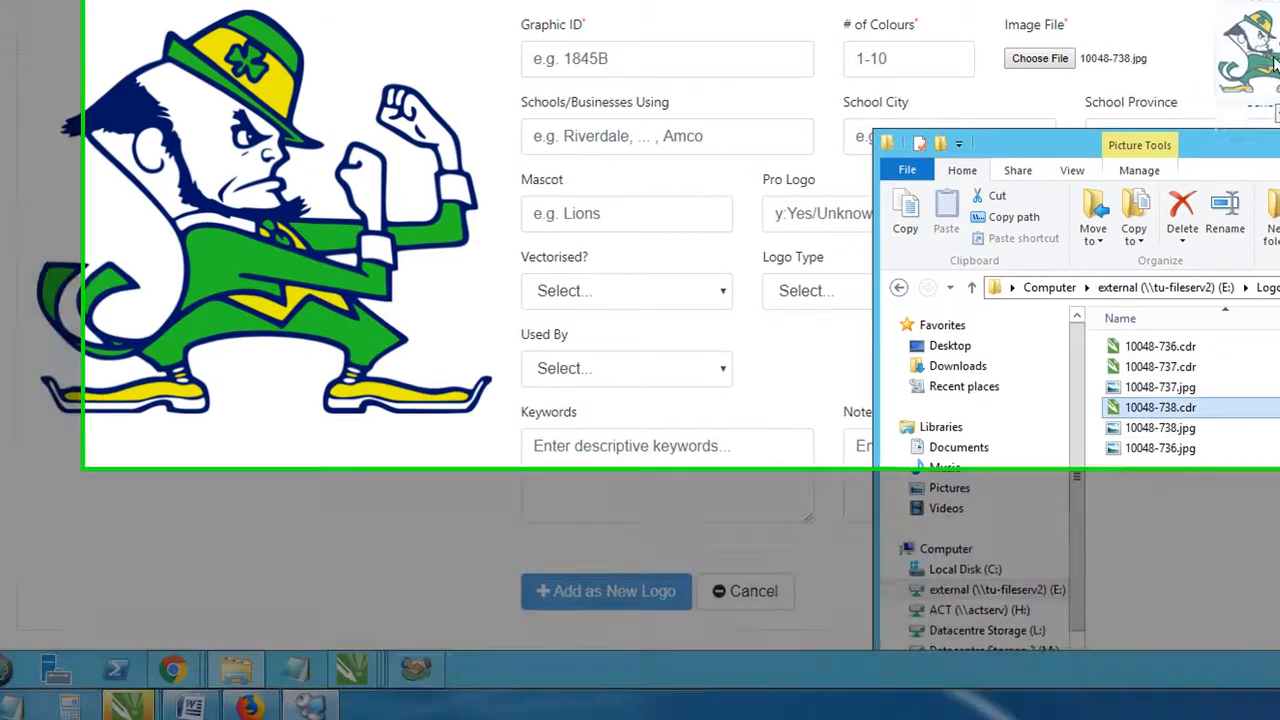
{"action": "left_click_drag", "start_coordinate": [1268, 213], "coordinate": [1262, 210]}
Step: Enter 737 as the Graphic ID and "st patrick high school" as the school using the leprechaun logo
{"action": "left_click", "coordinate": [624, 302]}
{"action": "type", "text": "737"}
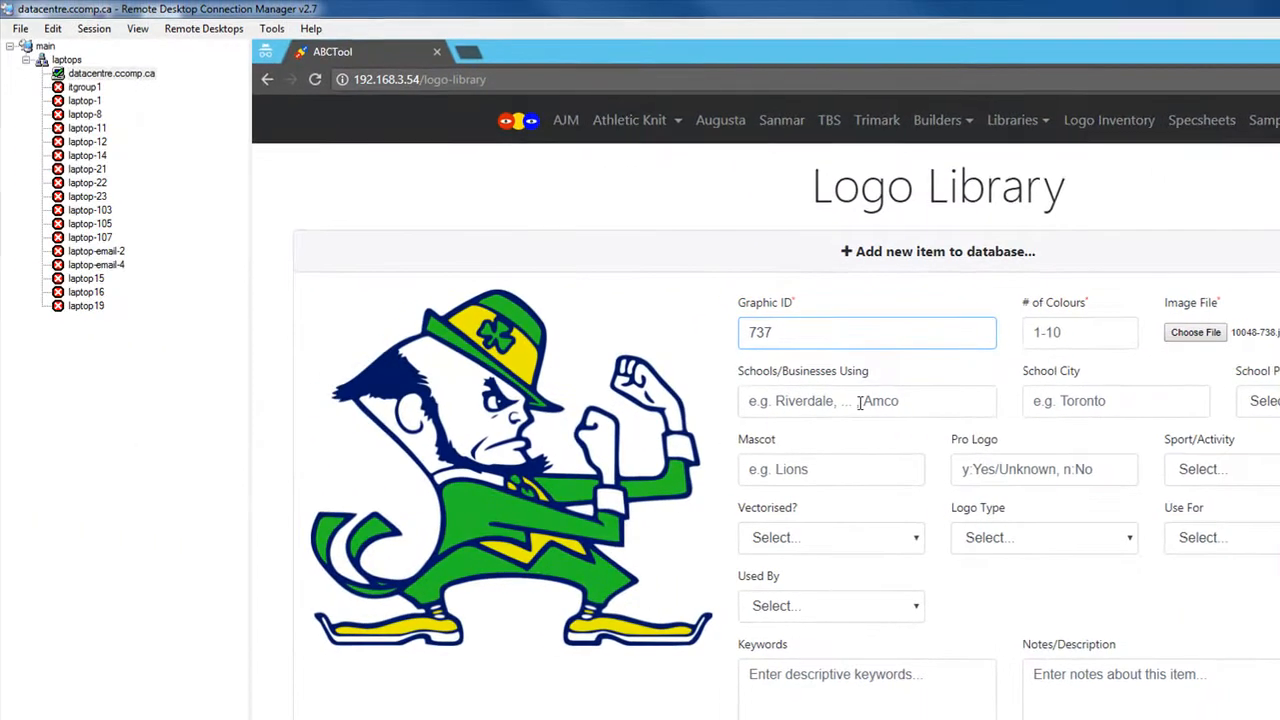
{"action": "left_click", "coordinate": [594, 380]}
{"action": "type", "text": "st"}
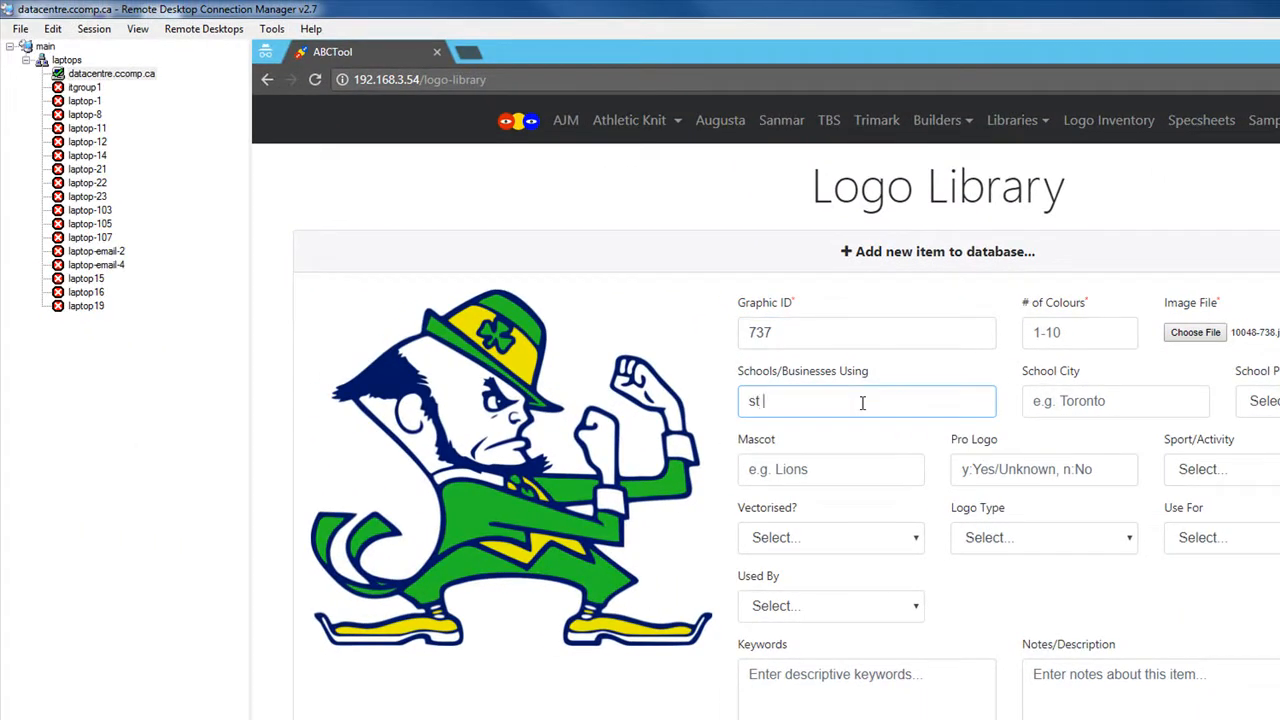
{"action": "type", "text": " patrick high school"}
{"action": "key", "text": "Tab"}
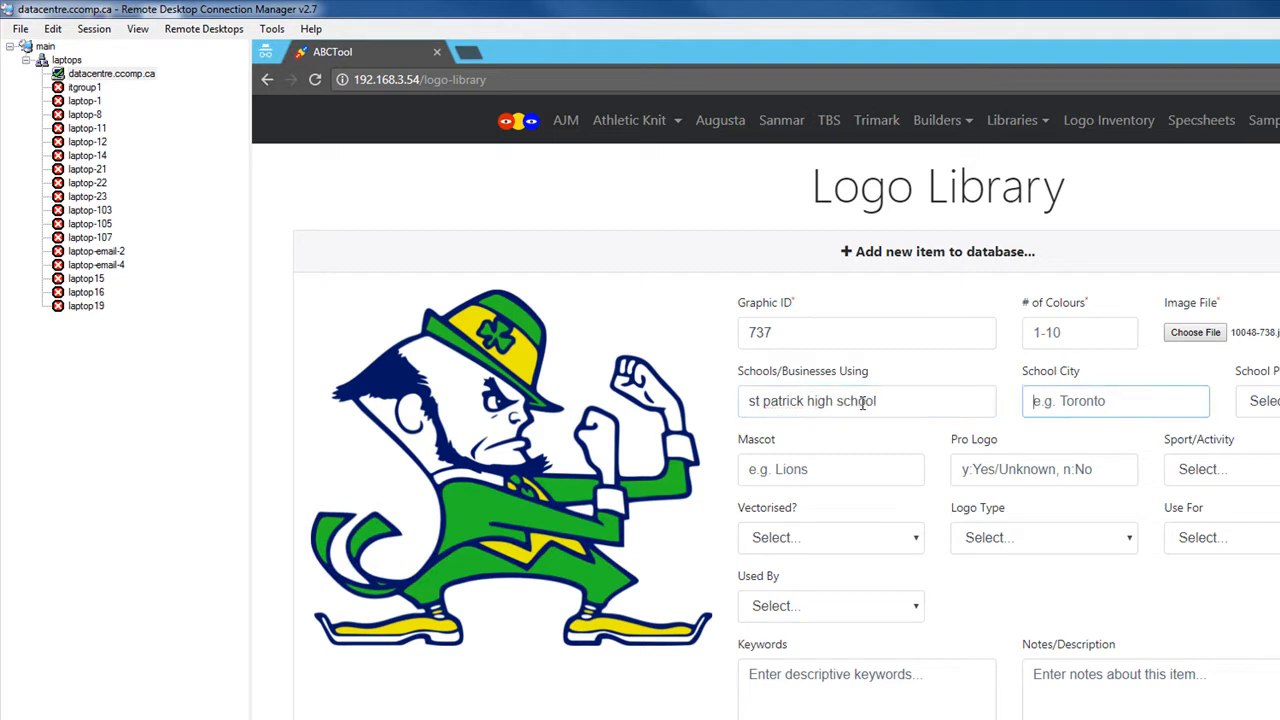
Step: Set the mascot to irish and the keywords to "irish, high school, st patrick, 737" plus the school's code, checked in its Sage ACT record
{"action": "left_click", "coordinate": [884, 471]}
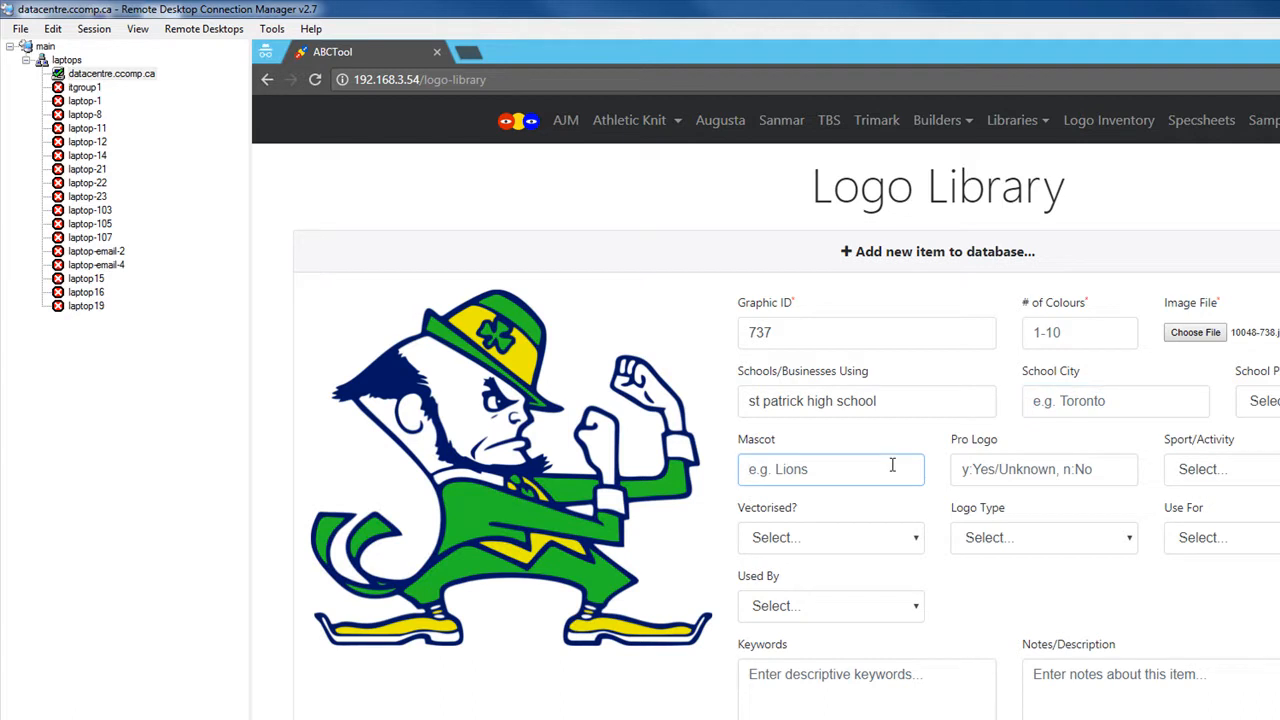
{"action": "type", "text": "irish"}
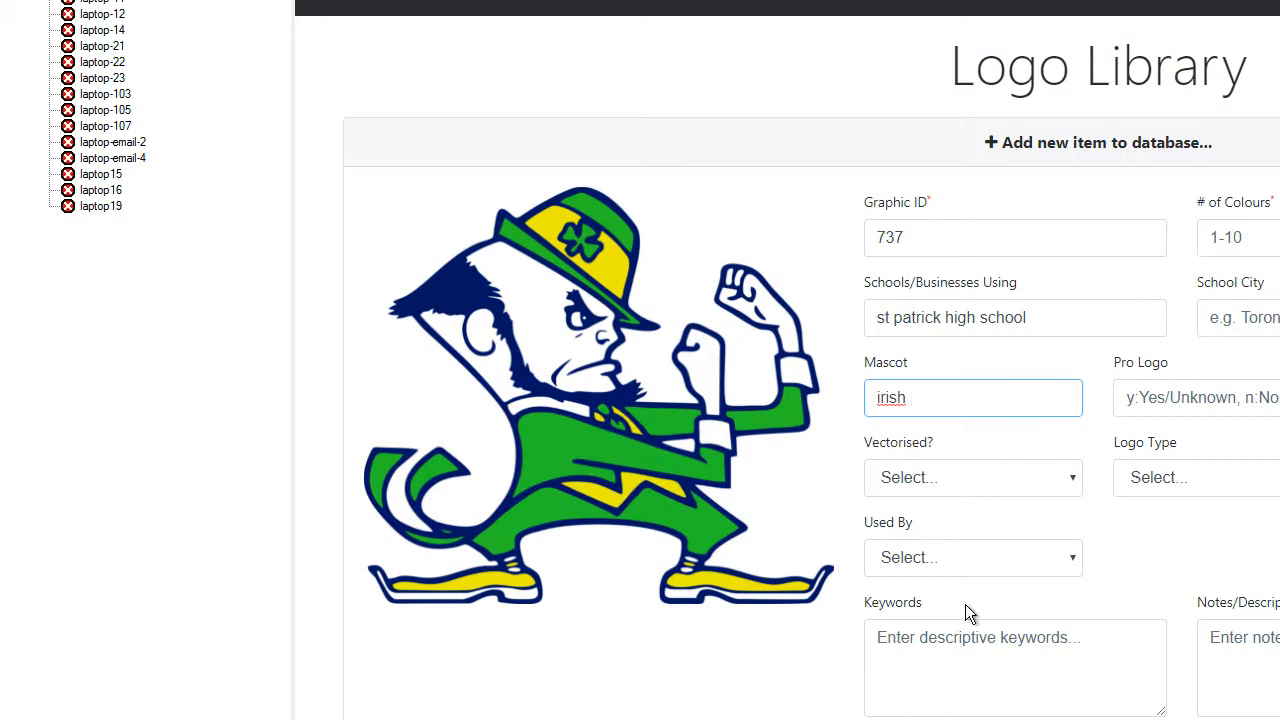
{"action": "left_click", "coordinate": [1005, 664]}
{"action": "type", "text": "irisdh"}
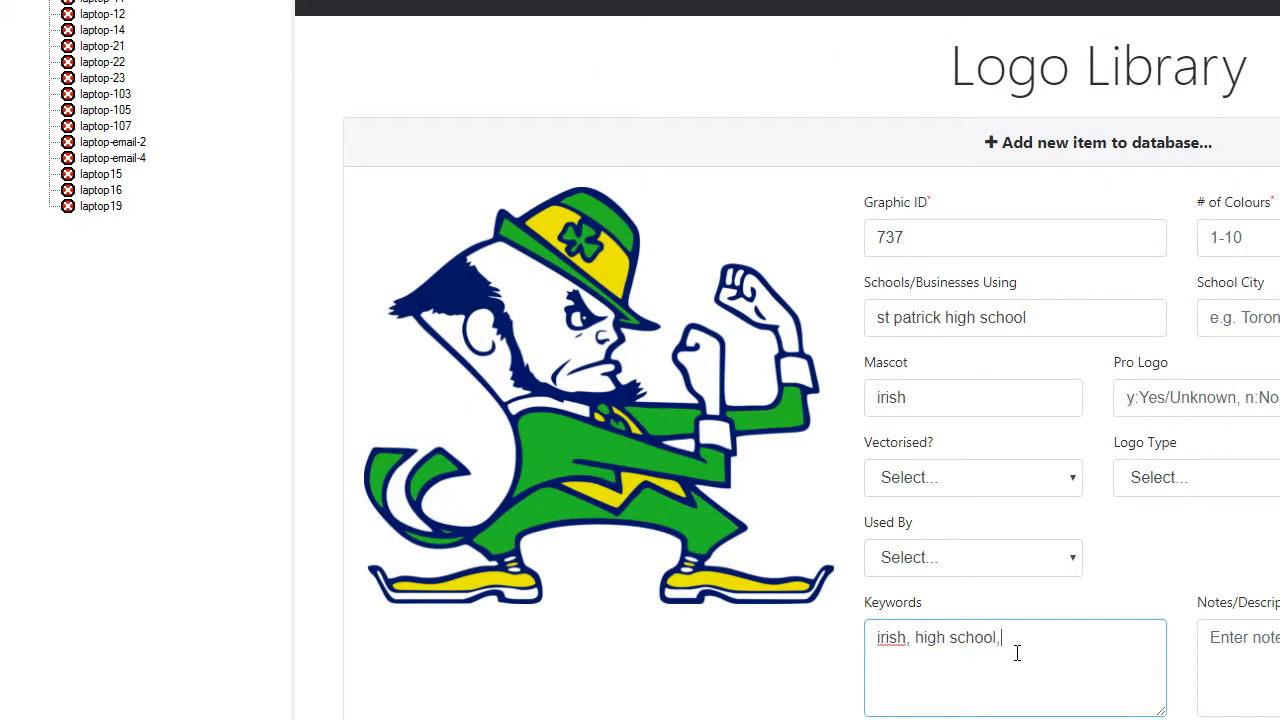
{"action": "type", "text": "st patrick, 737, 1"}
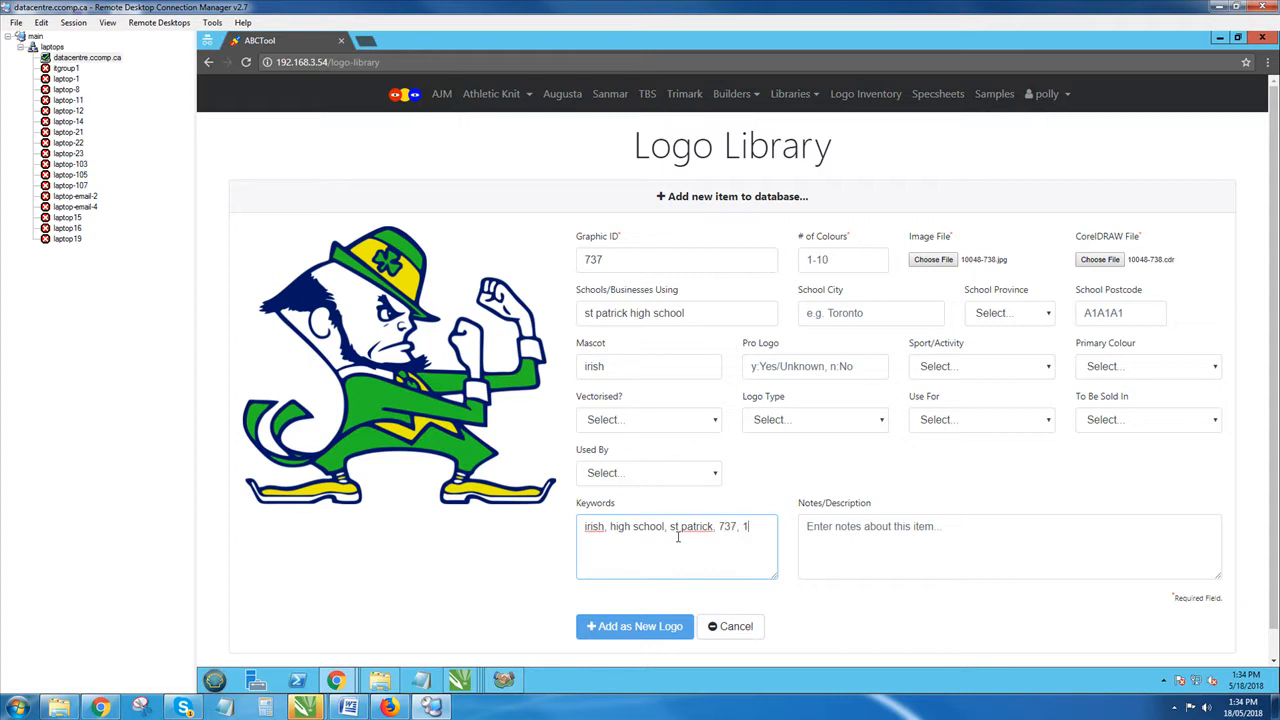
{"action": "type", "text": "8"}
{"action": "left_click", "coordinate": [503, 680]}
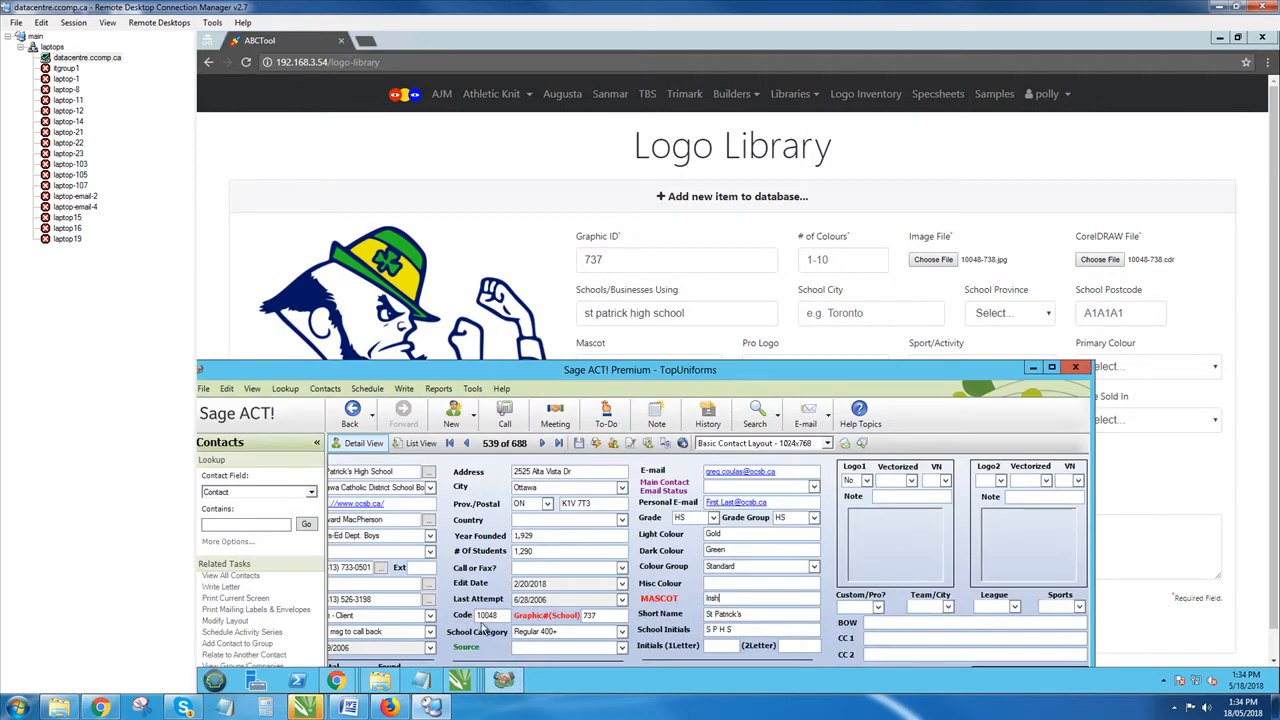
{"action": "left_click", "coordinate": [1033, 368]}
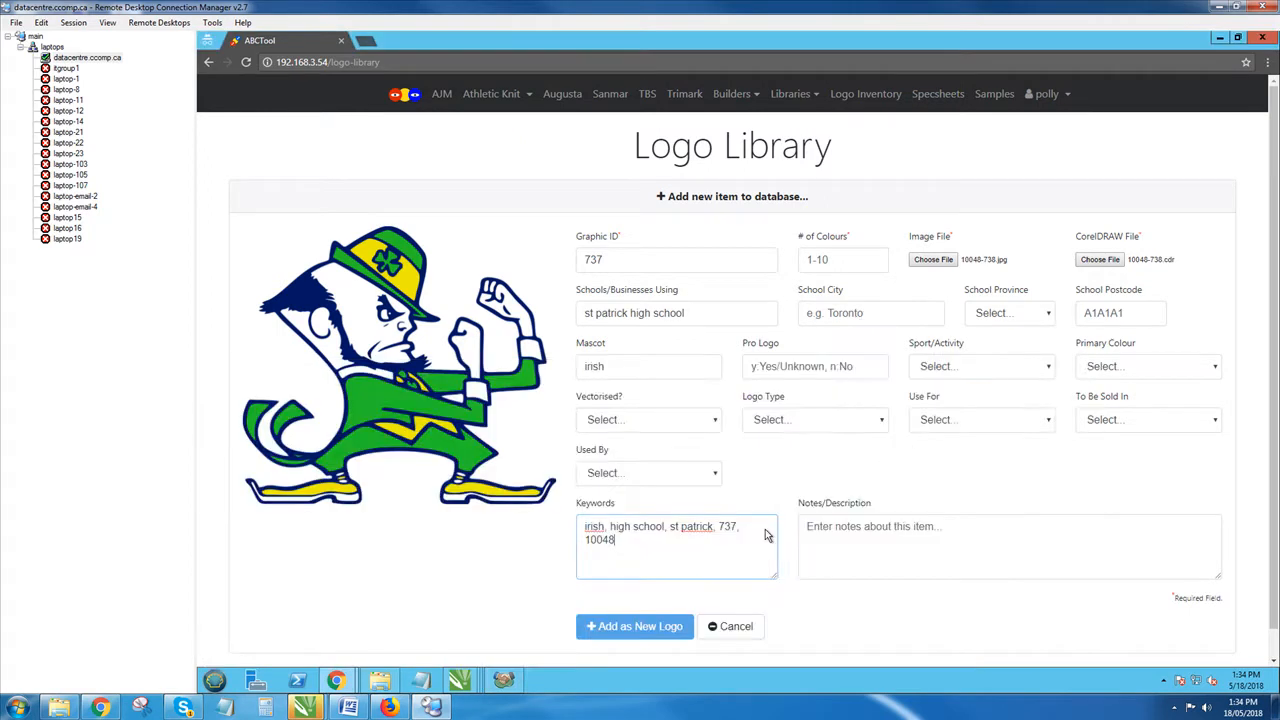
Step: Set the leprechaun logo's number of colours to 5 and add it as a new logo
{"action": "left_click", "coordinate": [822, 258]}
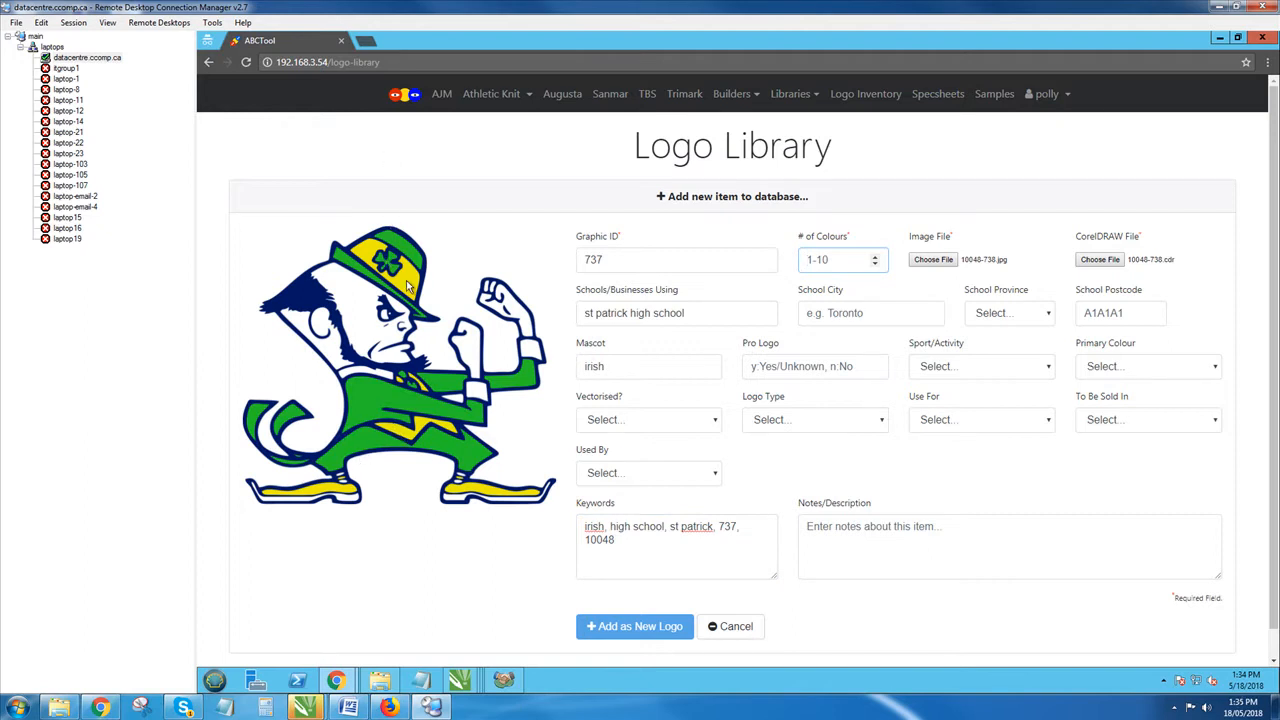
{"action": "type", "text": "5"}
{"action": "left_click", "coordinate": [673, 625]}
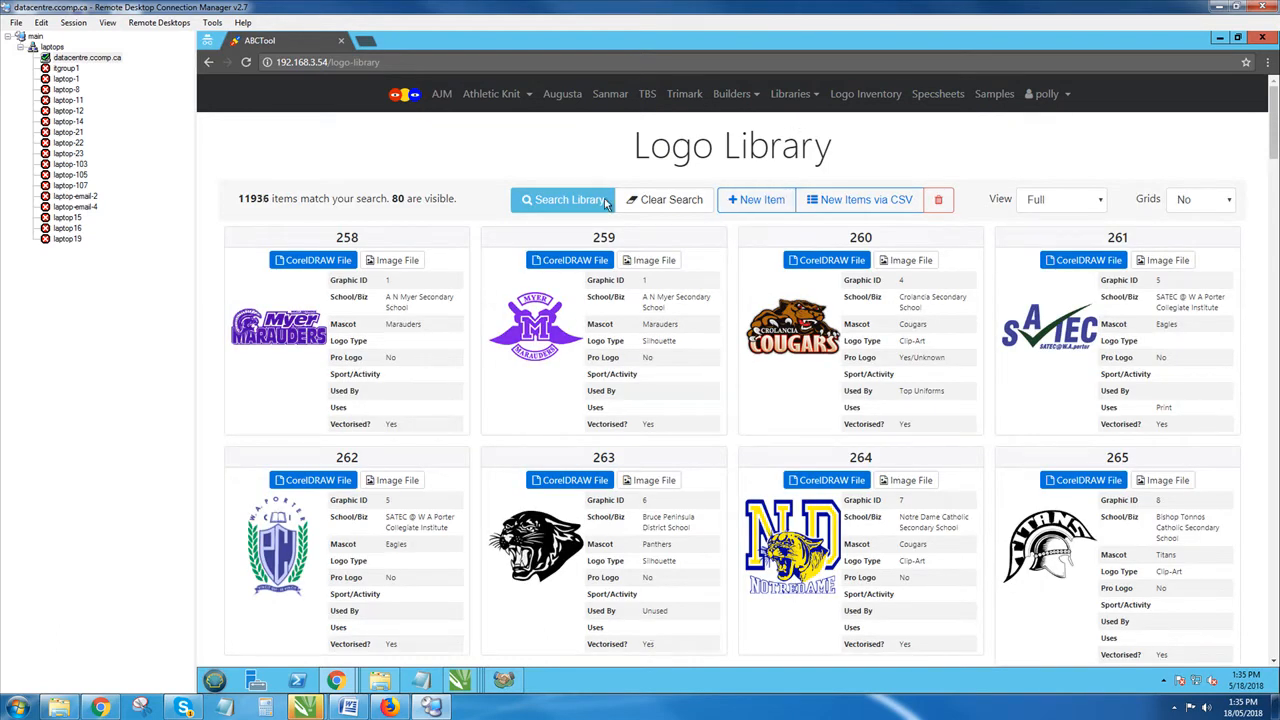
Step: Search the Logo Library by the keywords "st pa" to find the St Patrick's logos
{"action": "left_click", "coordinate": [549, 204]}
{"action": "left_click", "coordinate": [1101, 410]}
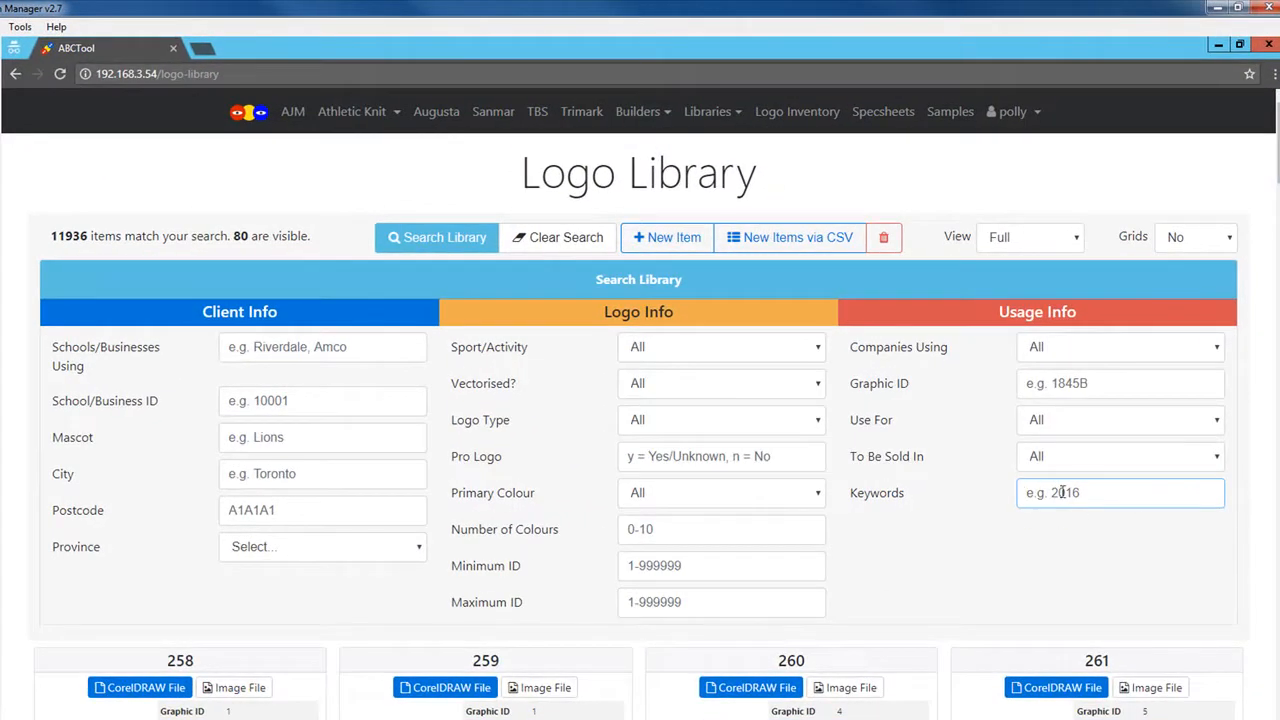
{"action": "type", "text": "st l"}
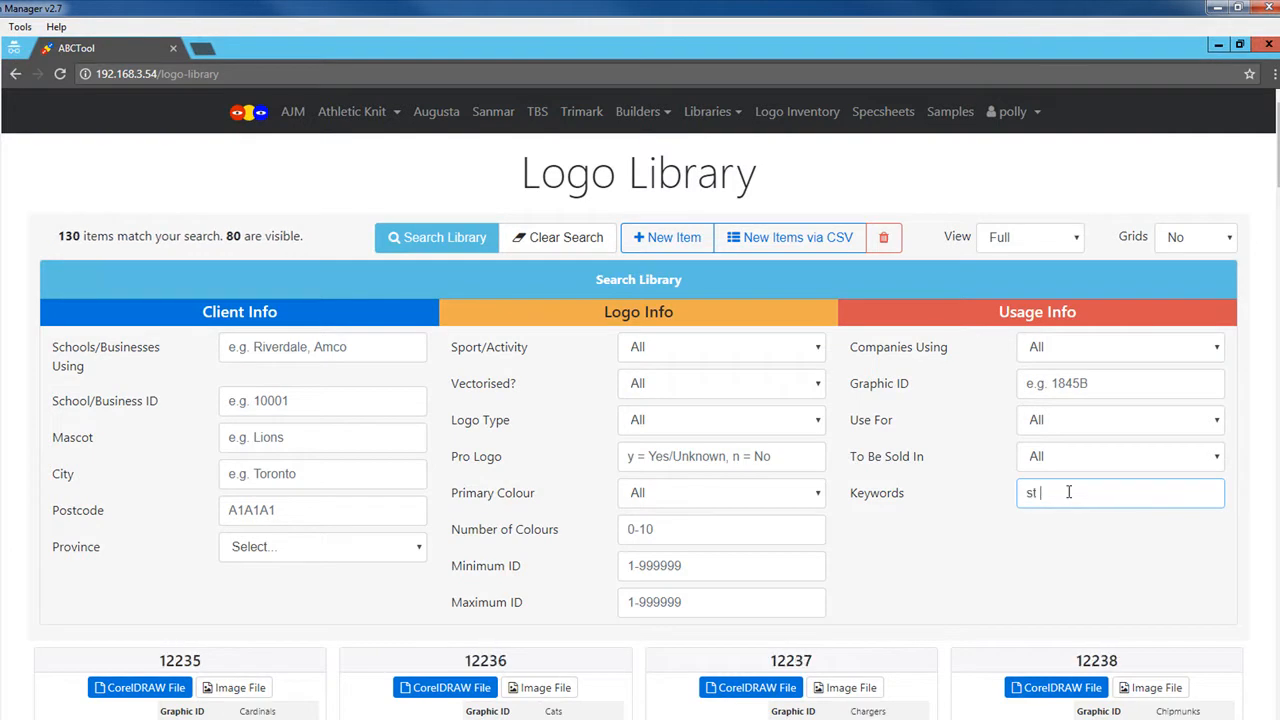
{"action": "type", "text": "apa"}
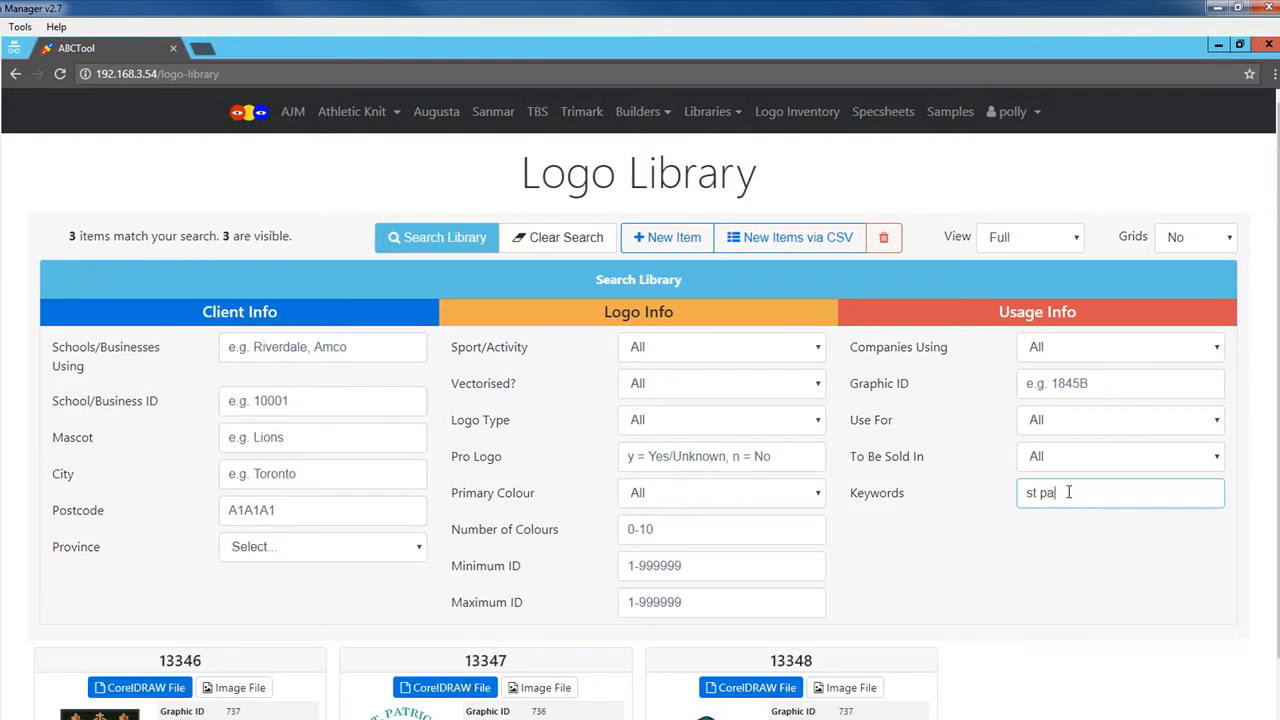
{"action": "left_click", "coordinate": [1071, 670]}
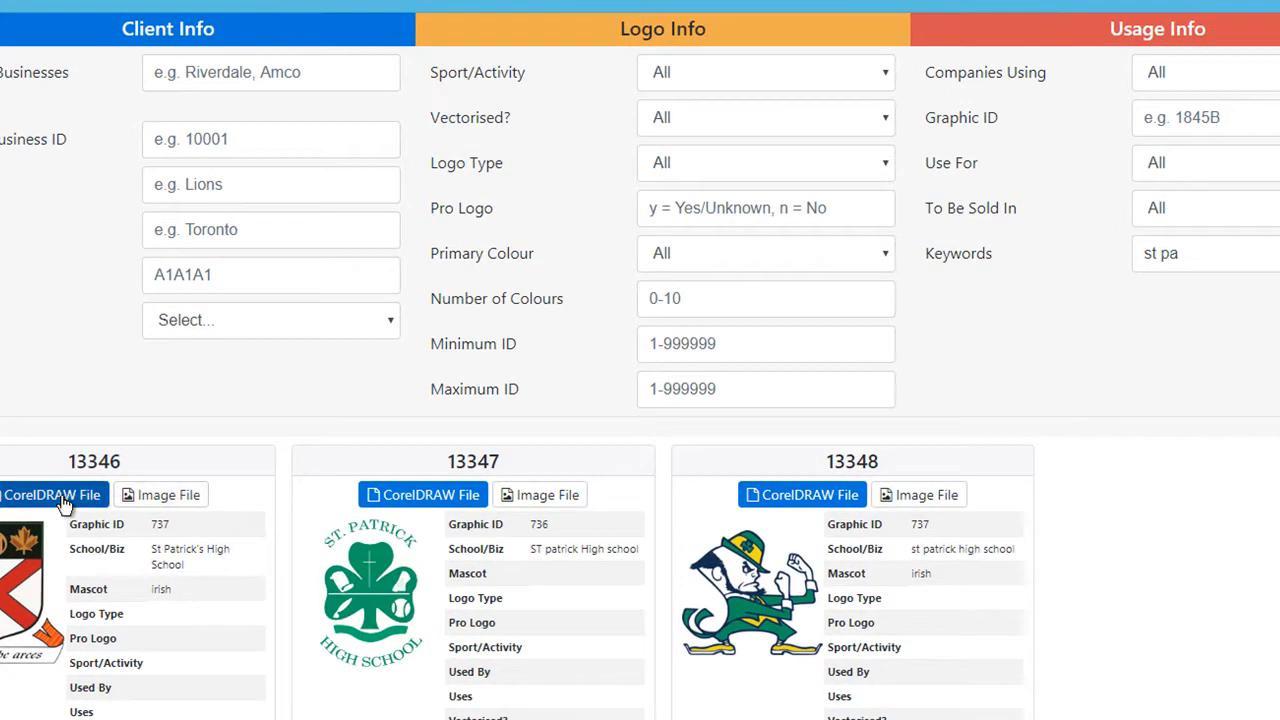
Step: Copy the crest logo 13346's CorelDRAW file link into the BOW field of the school's Sage ACT record
{"action": "right_click", "coordinate": [154, 690]}
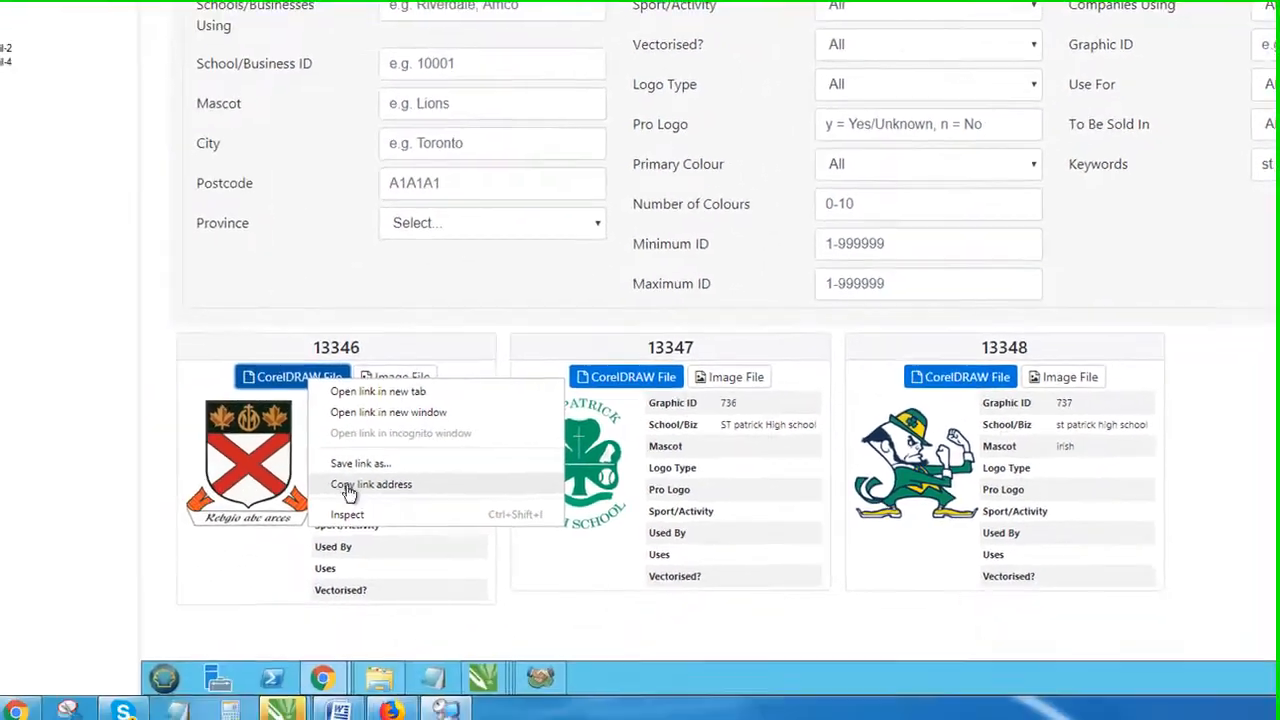
{"action": "left_click", "coordinate": [346, 486]}
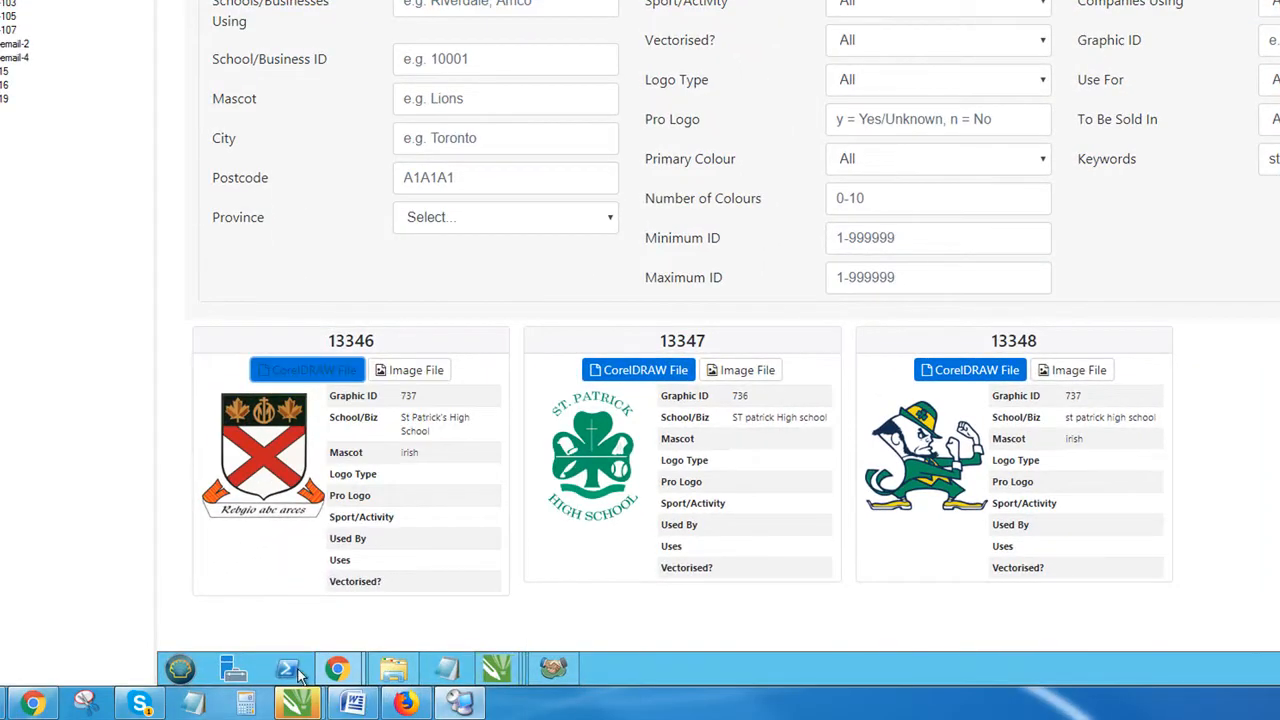
{"action": "mouse_move", "coordinate": [340, 670]}
{"action": "left_click", "coordinate": [408, 588]}
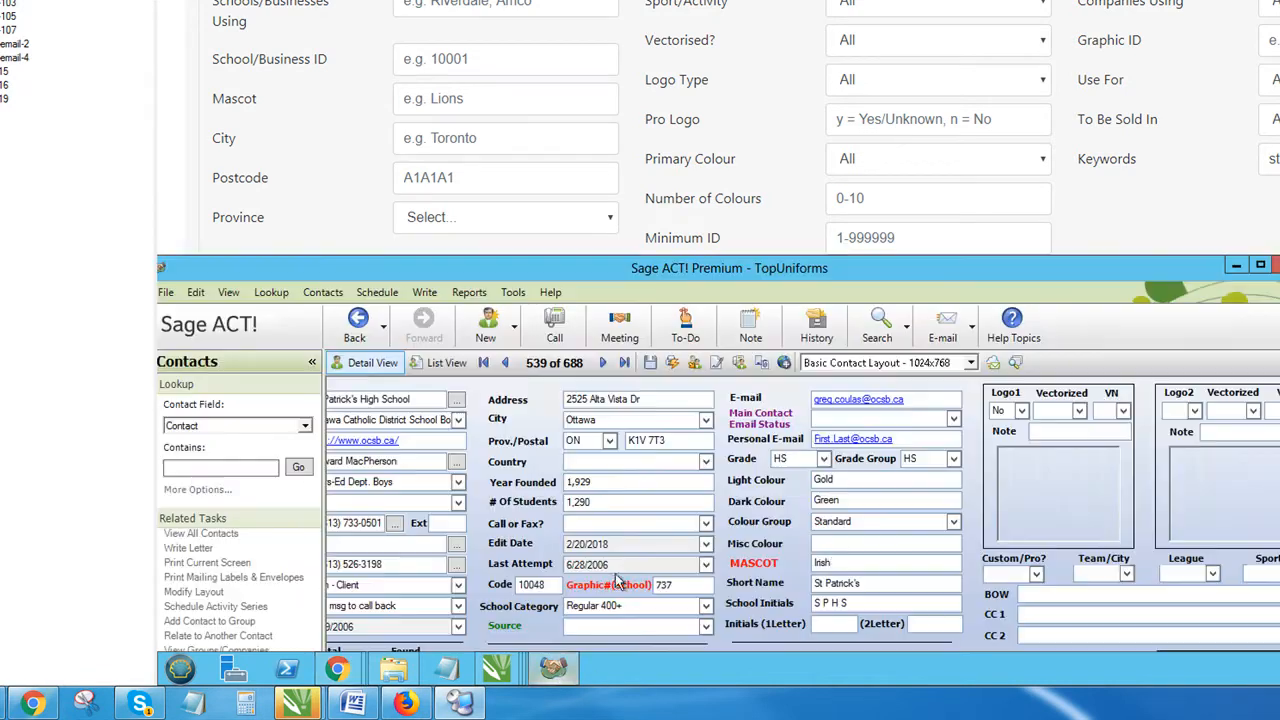
{"action": "left_click", "coordinate": [553, 668]}
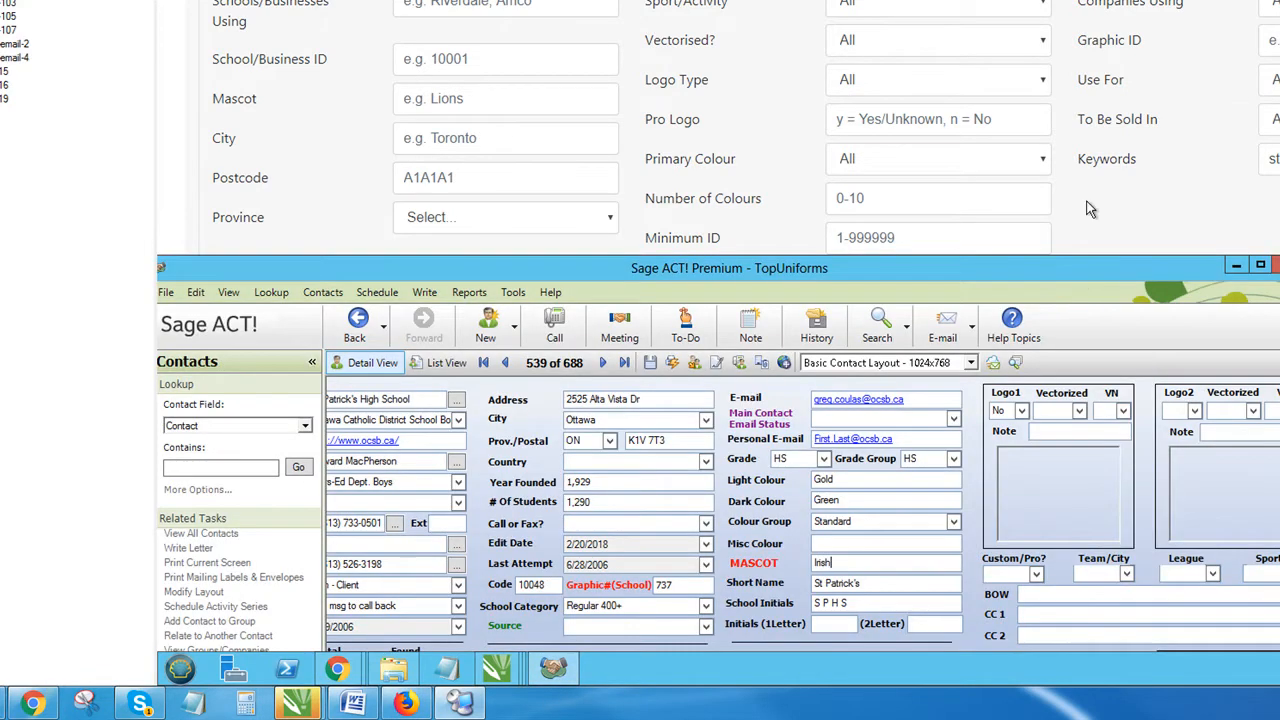
{"action": "left_click_drag", "start_coordinate": [1089, 270], "coordinate": [1090, 31]}
{"action": "right_click", "coordinate": [1082, 357]}
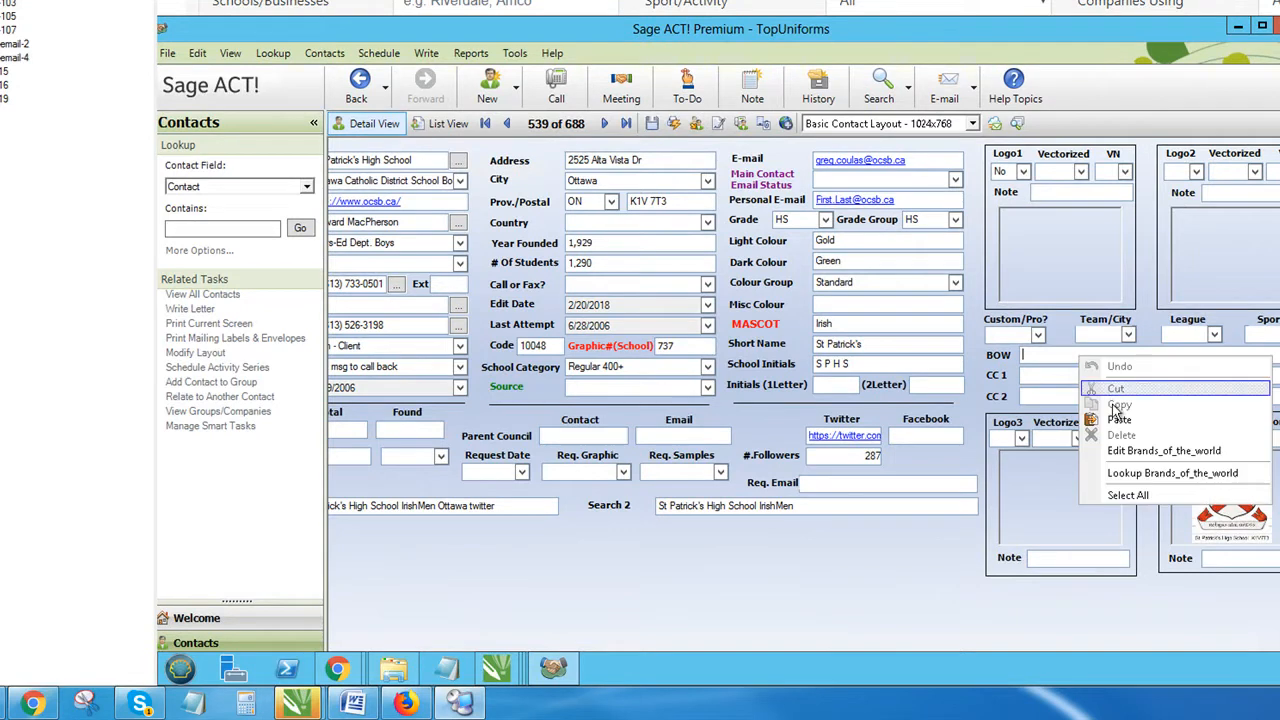
{"action": "left_click", "coordinate": [1119, 419]}
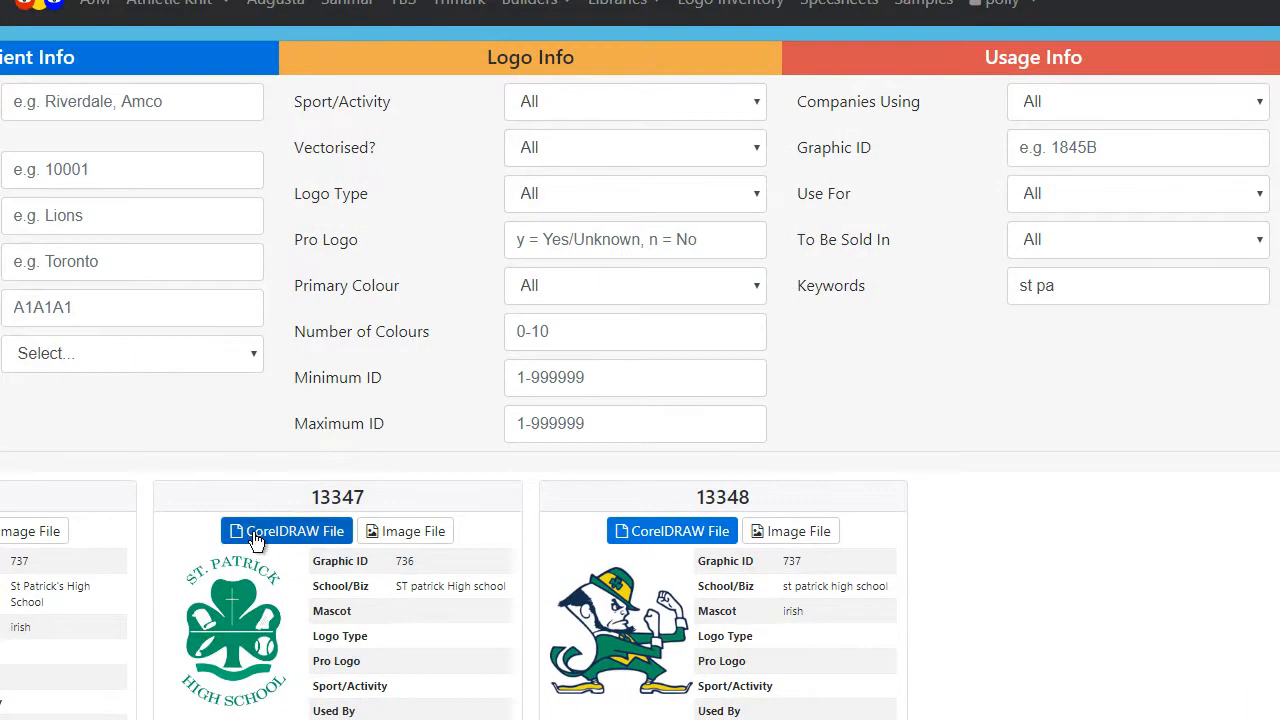
Step: Copy the shamrock logo 13347's CorelDRAW file link into the CC 1 field of the school's Sage ACT record
{"action": "right_click", "coordinate": [256, 540]}
{"action": "left_click", "coordinate": [329, 654]}
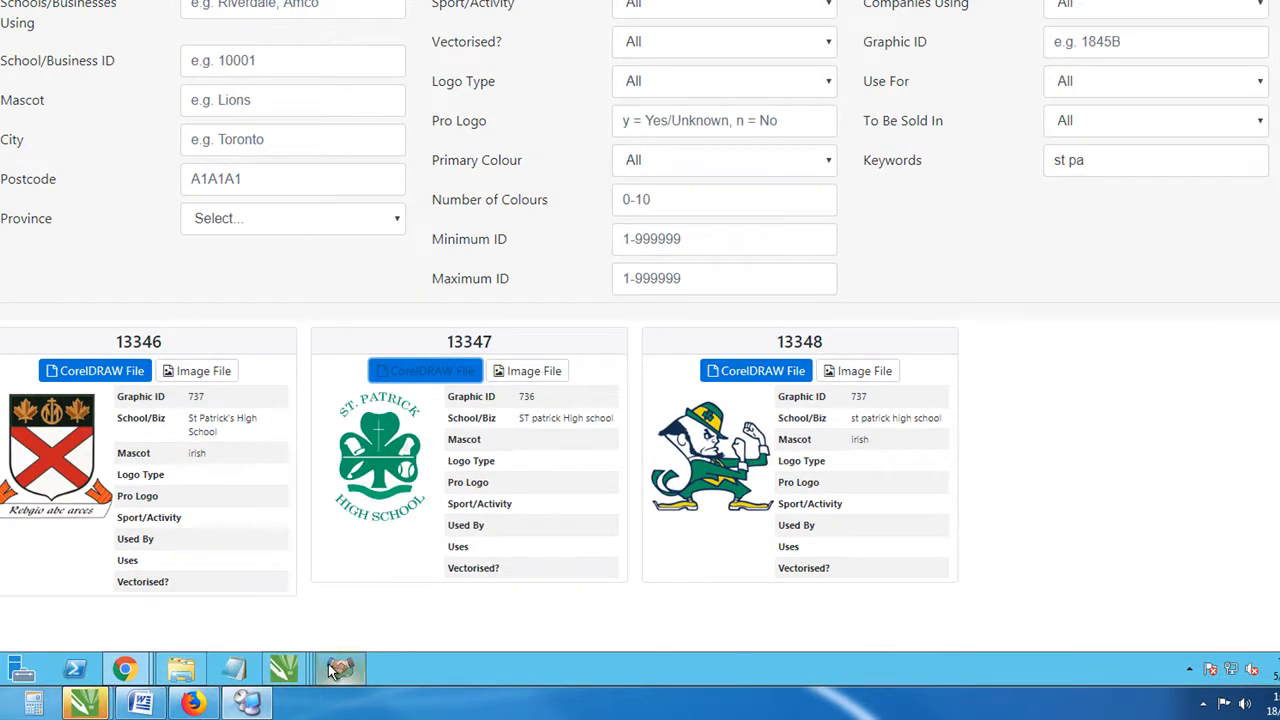
{"action": "left_click", "coordinate": [335, 669]}
{"action": "right_click", "coordinate": [942, 377]}
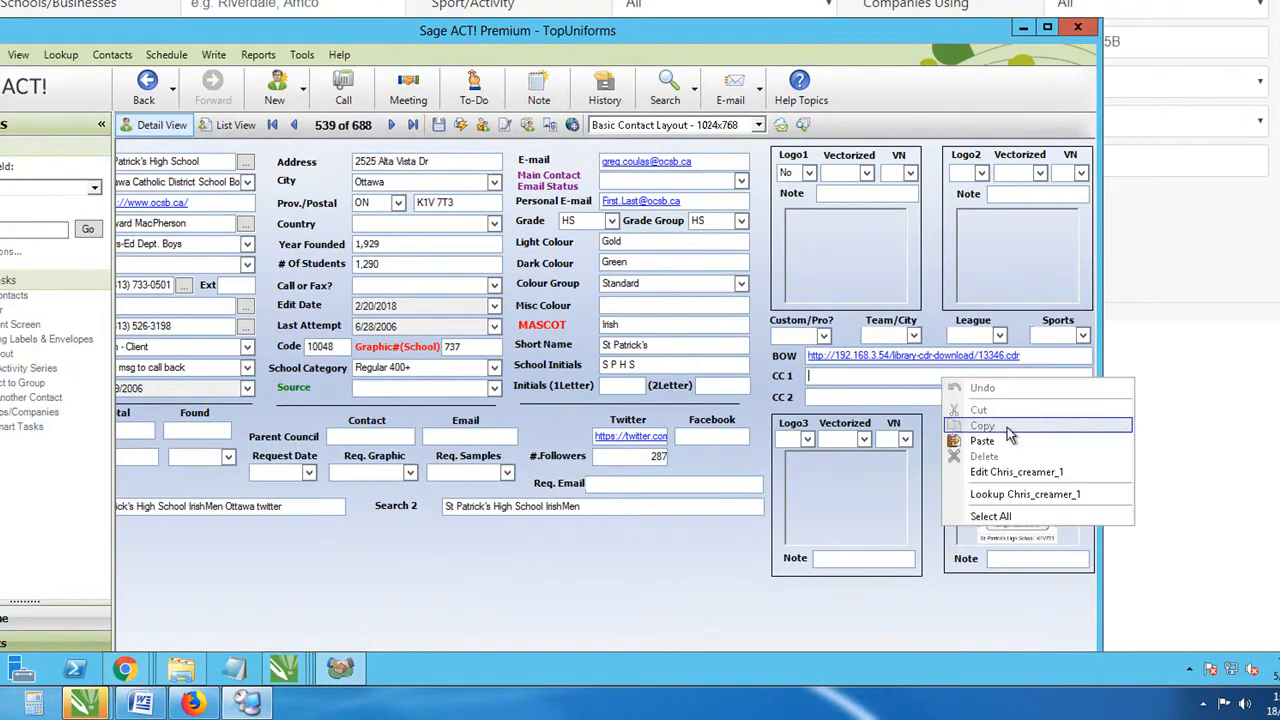
{"action": "left_click", "coordinate": [988, 438]}
Step: Copy the leprechaun logo 13348's CorelDRAW file link into the CC 2 field of the school's Sage ACT record
{"action": "left_click", "coordinate": [1170, 482]}
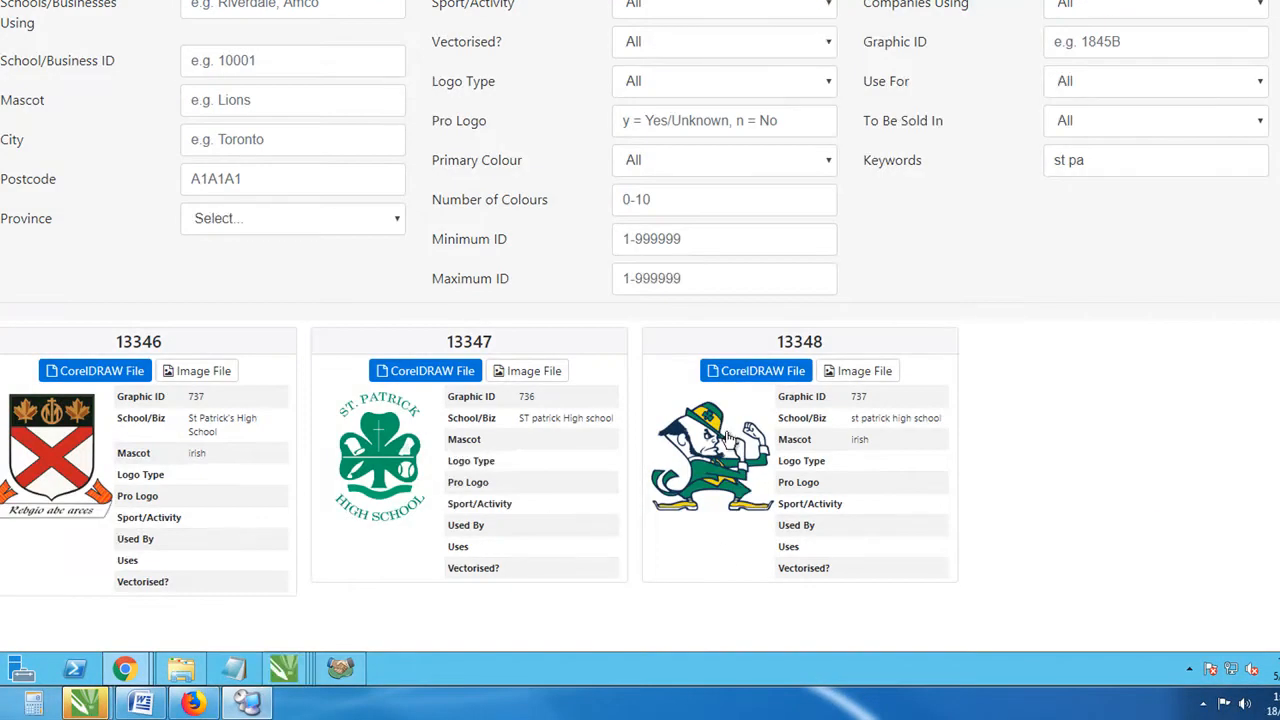
{"action": "right_click", "coordinate": [749, 373]}
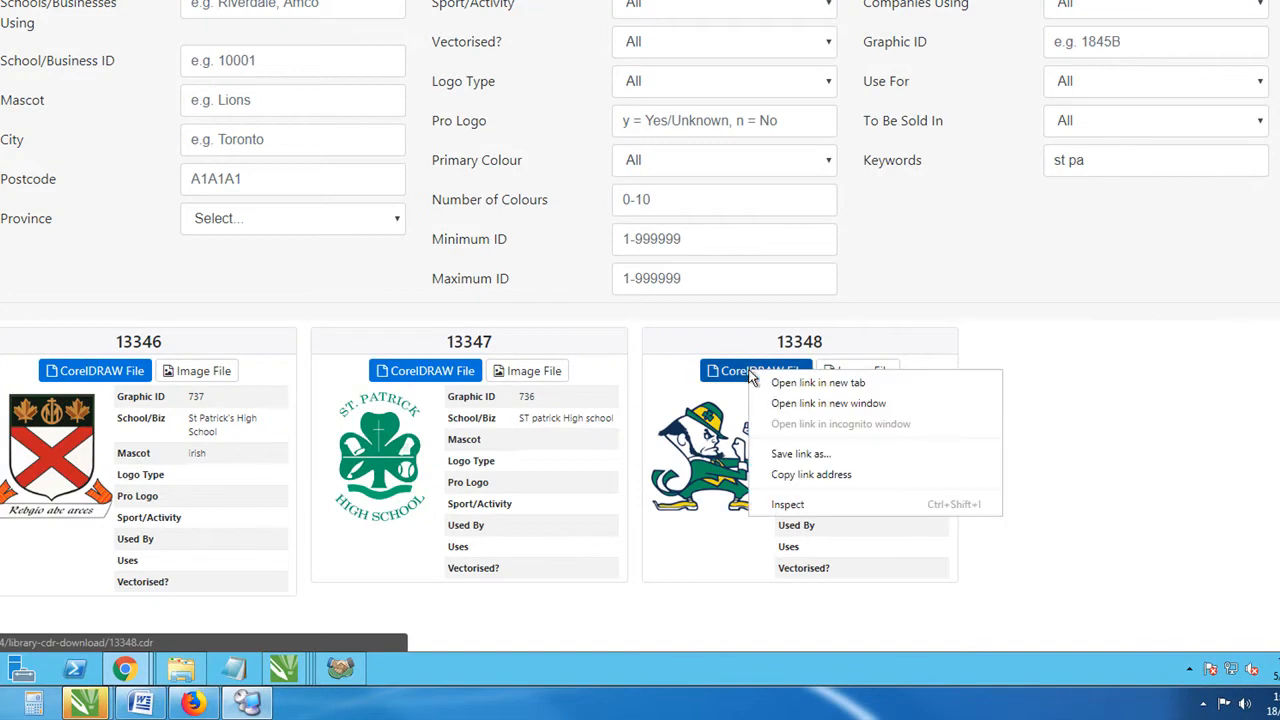
{"action": "left_click", "coordinate": [768, 474]}
{"action": "left_click", "coordinate": [340, 668]}
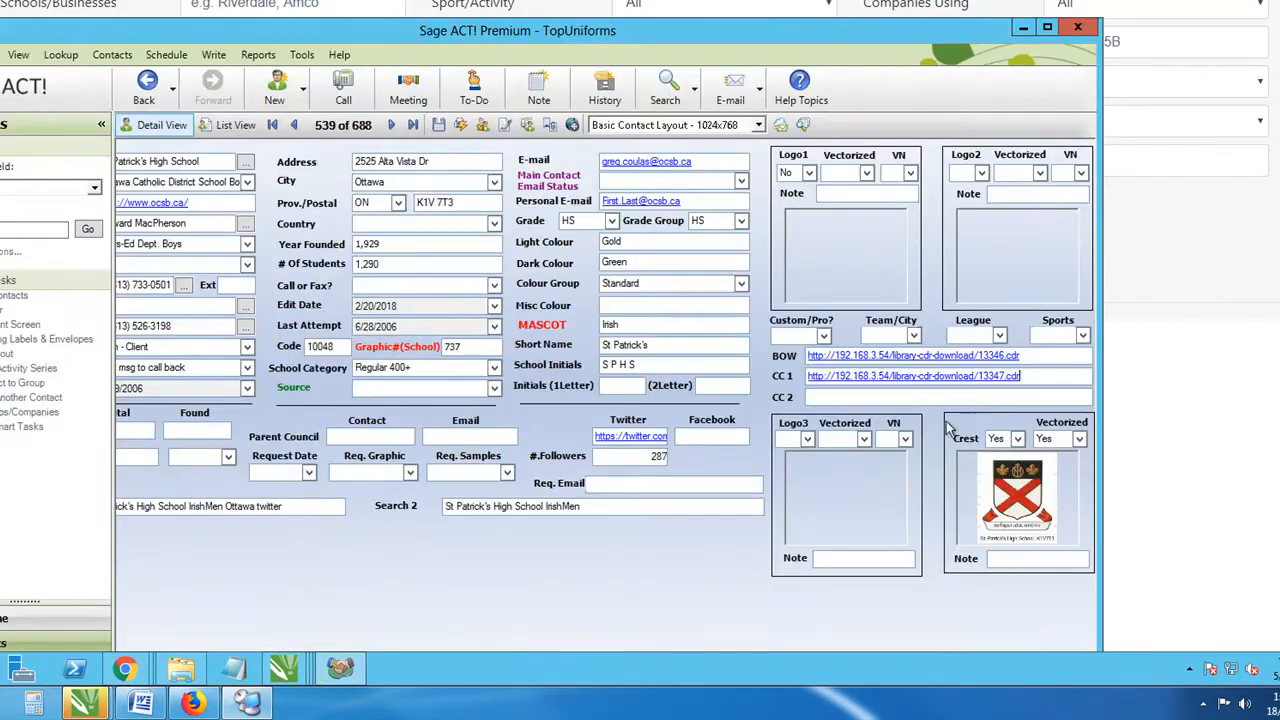
{"action": "right_click", "coordinate": [990, 397]}
{"action": "left_click", "coordinate": [1030, 462]}
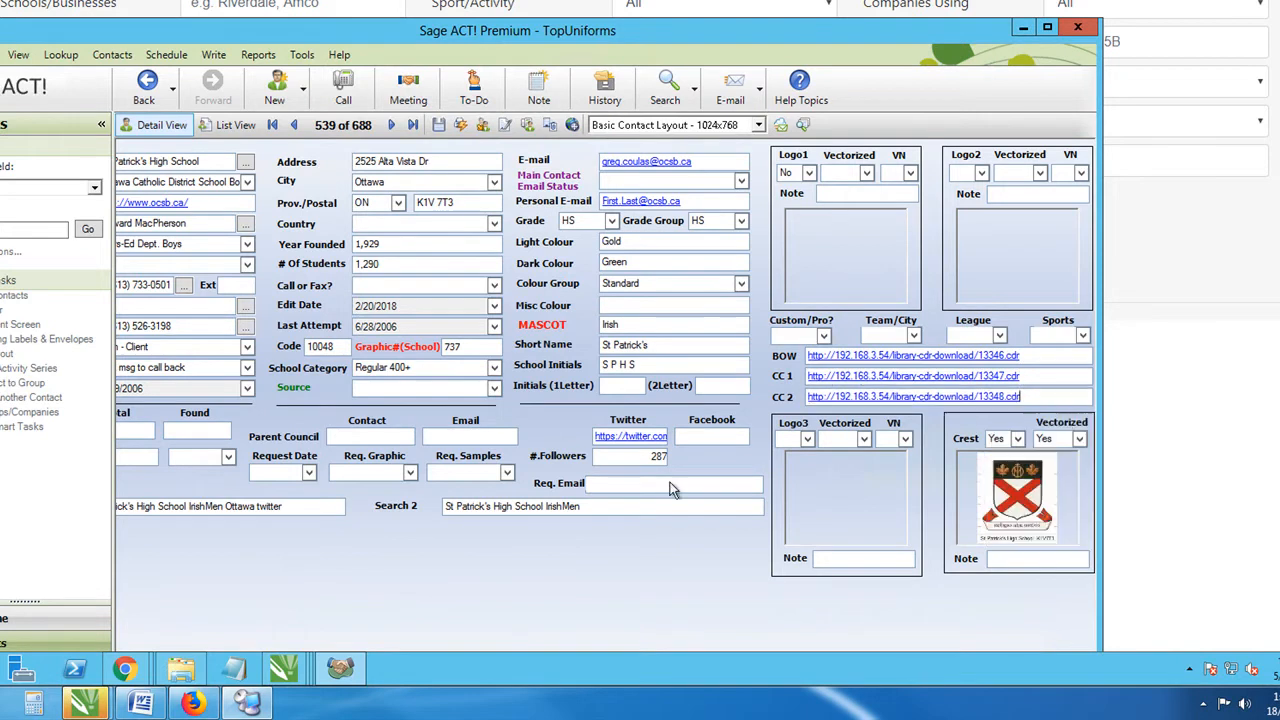
Step: Reopen the St Patrick's High School record from the contact list to check its logo links, and return to the list
{"action": "left_click", "coordinate": [230, 130]}
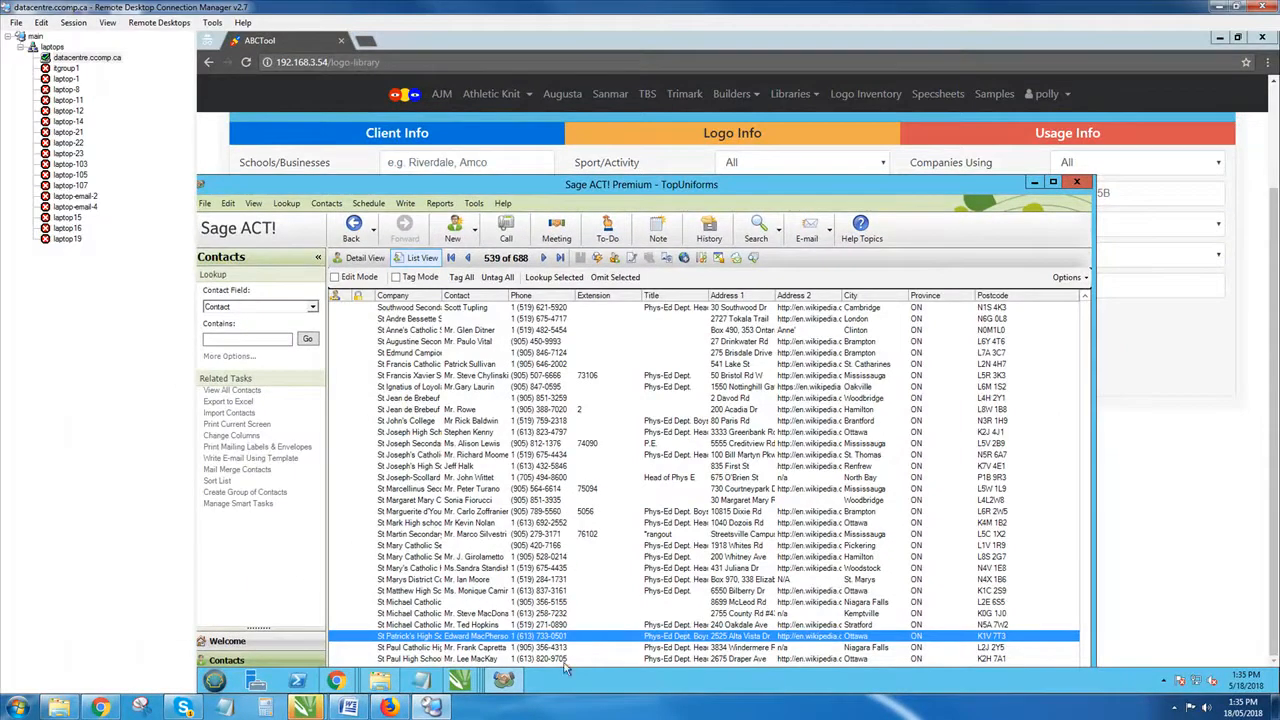
{"action": "double_click", "coordinate": [467, 637]}
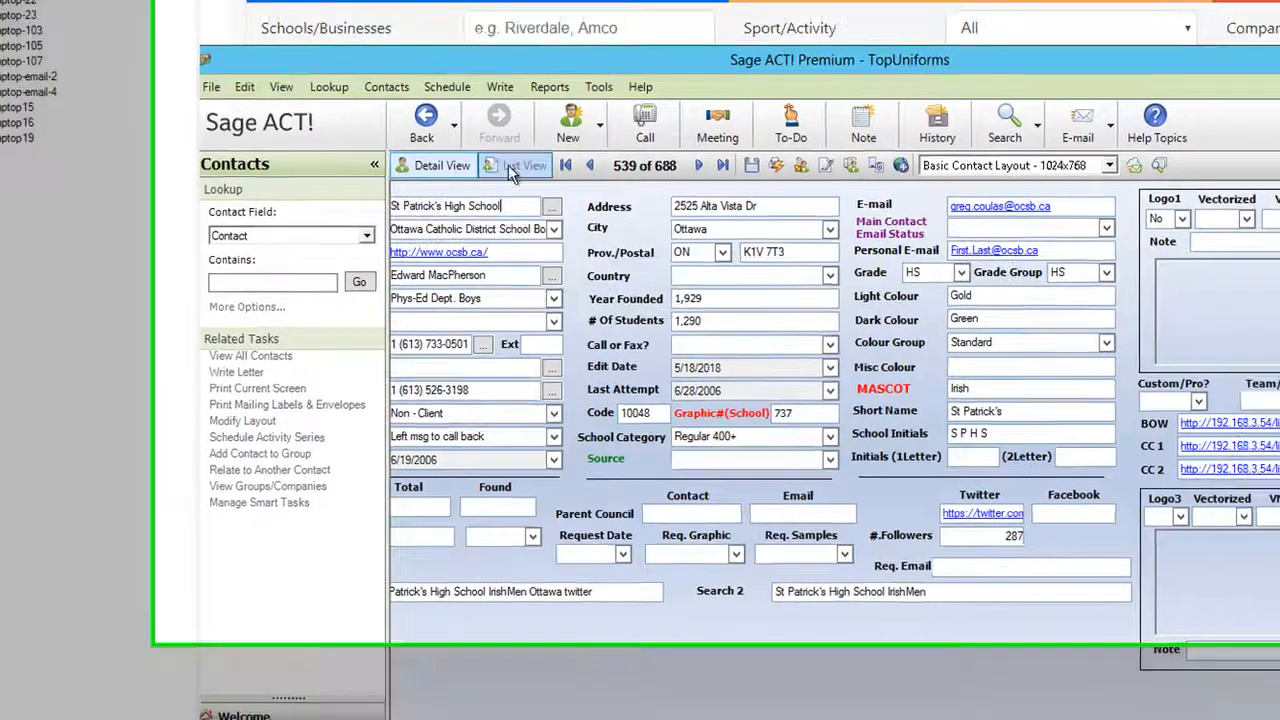
{"action": "left_click", "coordinate": [510, 166]}
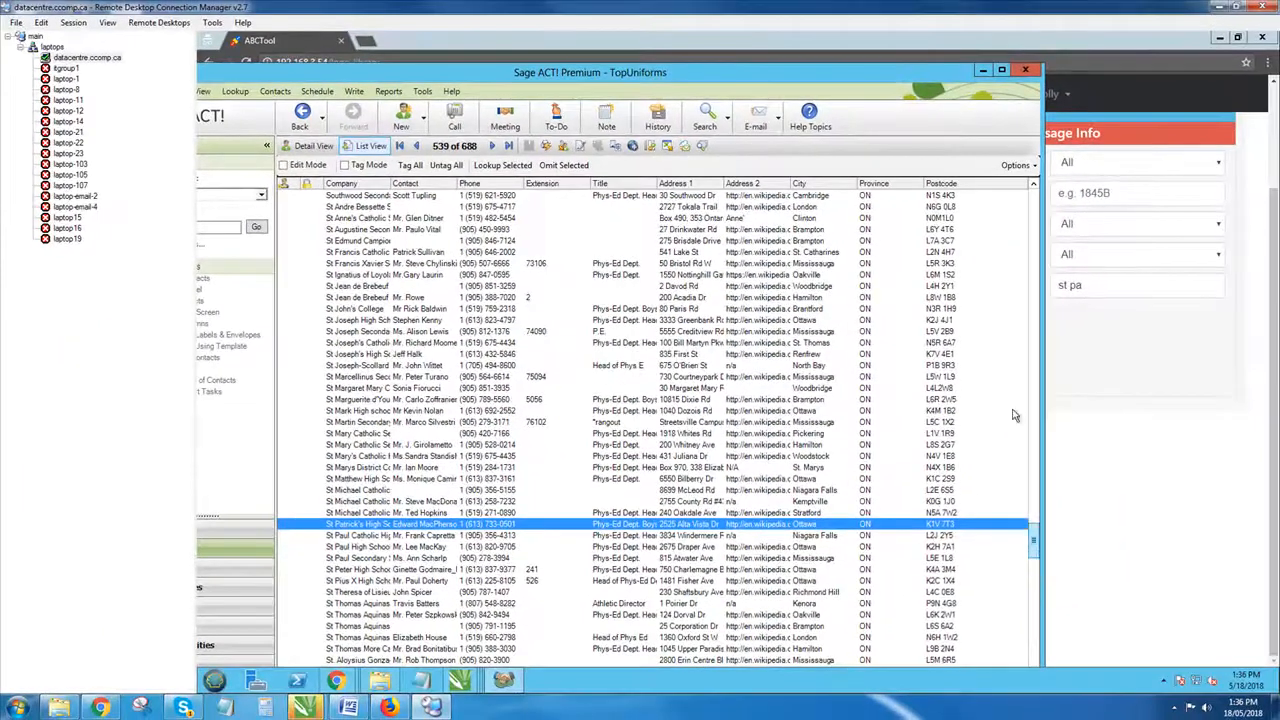
Step: Look through the contact list up to its first schools and minimize Sage ACT to return to the Logo Library
{"action": "left_click_drag", "start_coordinate": [1013, 415], "coordinate": [985, 185]}
{"action": "left_click_drag", "start_coordinate": [707, 75], "coordinate": [819, 66]}
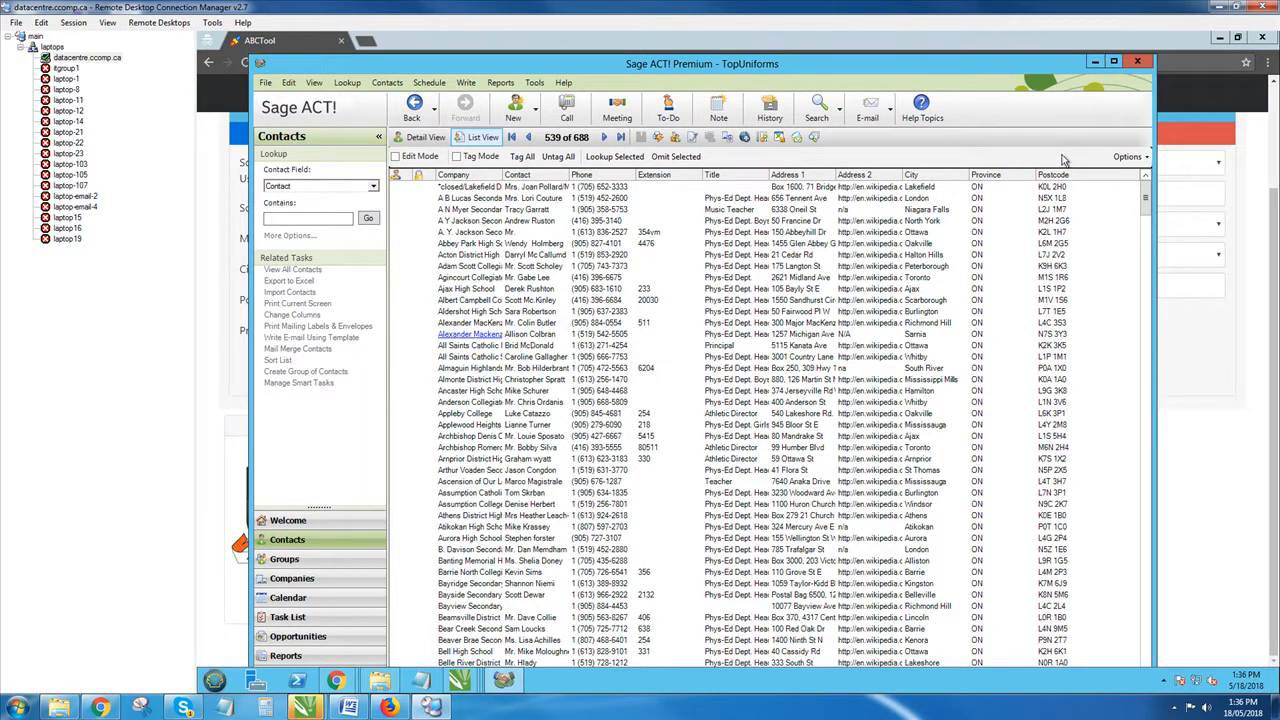
{"action": "left_click", "coordinate": [1095, 62]}
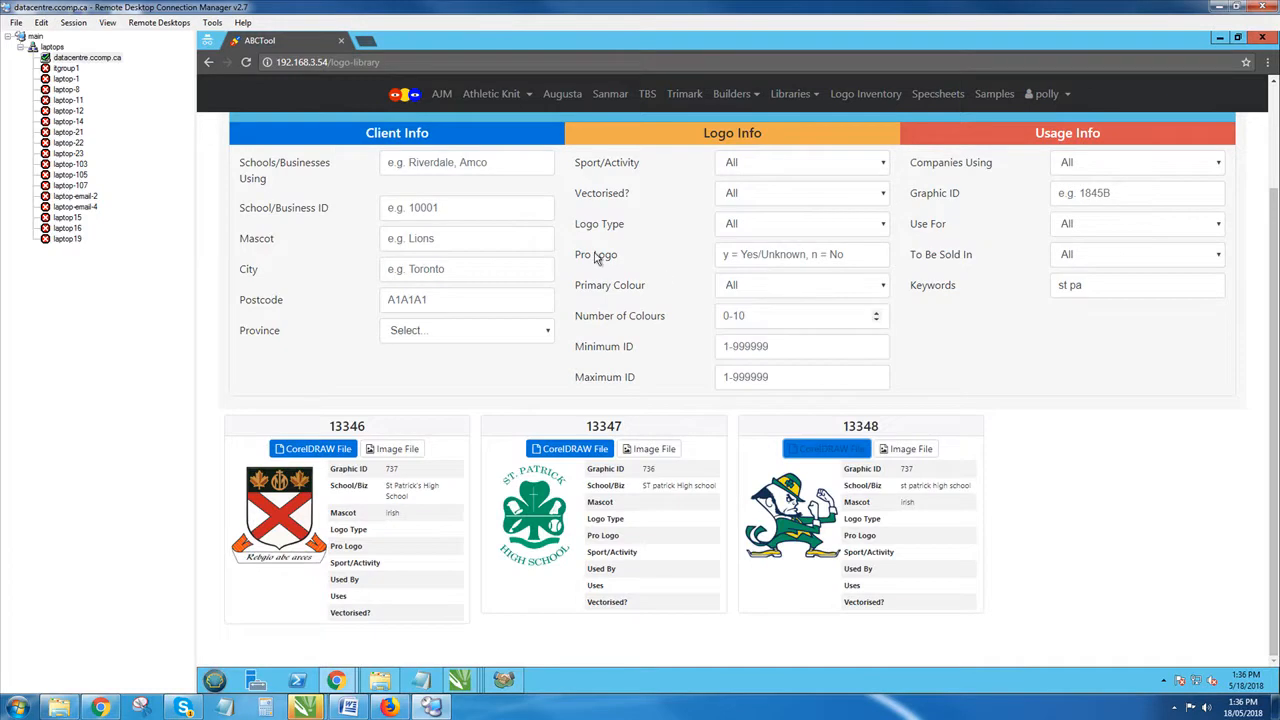